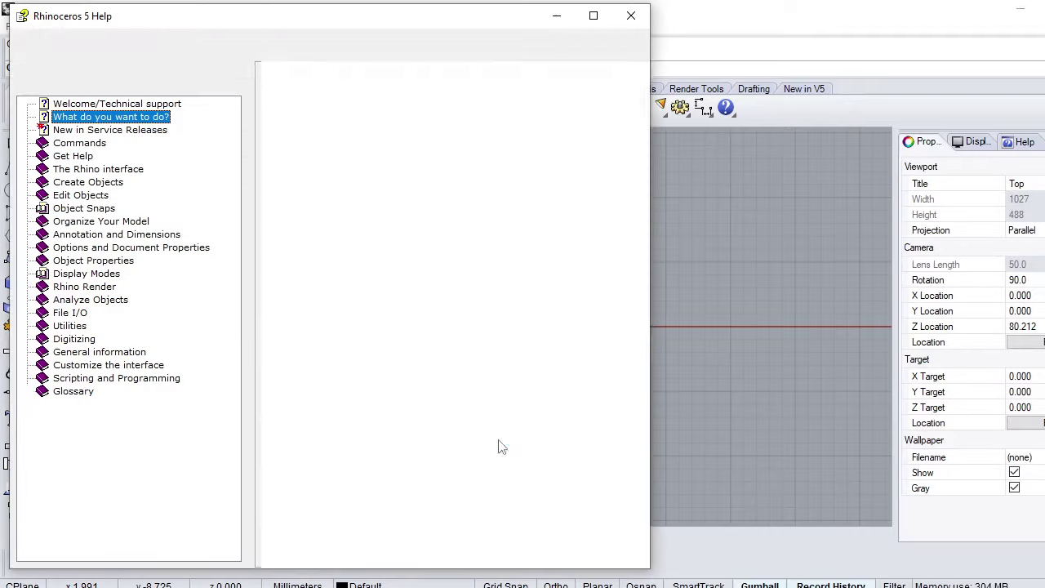
Close the Help window and recentre the Top view on the origin
click(631, 16)
scroll(609, 330, down, 3)
right_drag(601, 314, 493, 318)
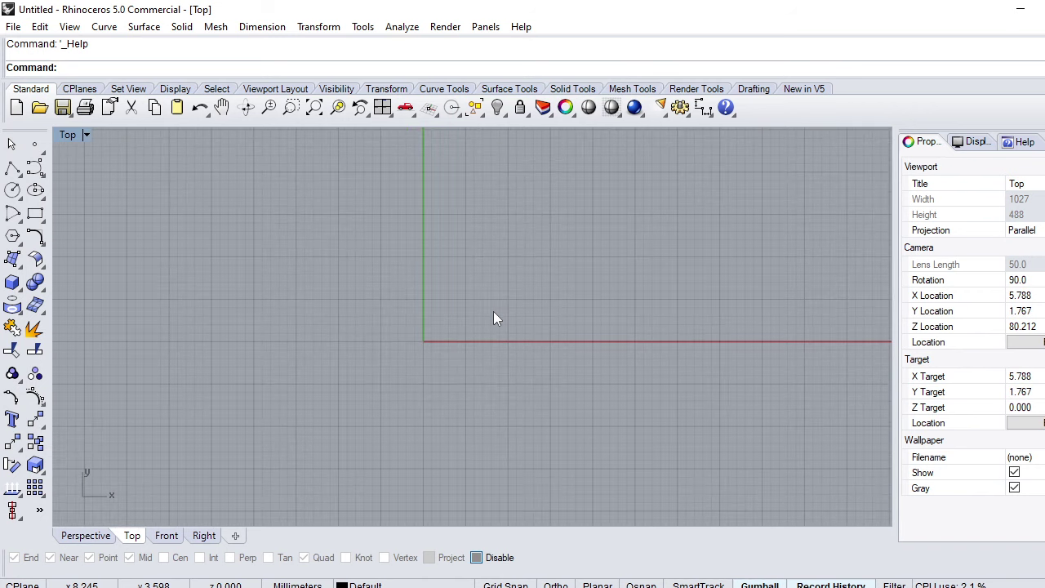
Place the WhatsApp ring JPEG as a picture frame spanning two corners in the Top viewport
text(Pi)
key(Return)
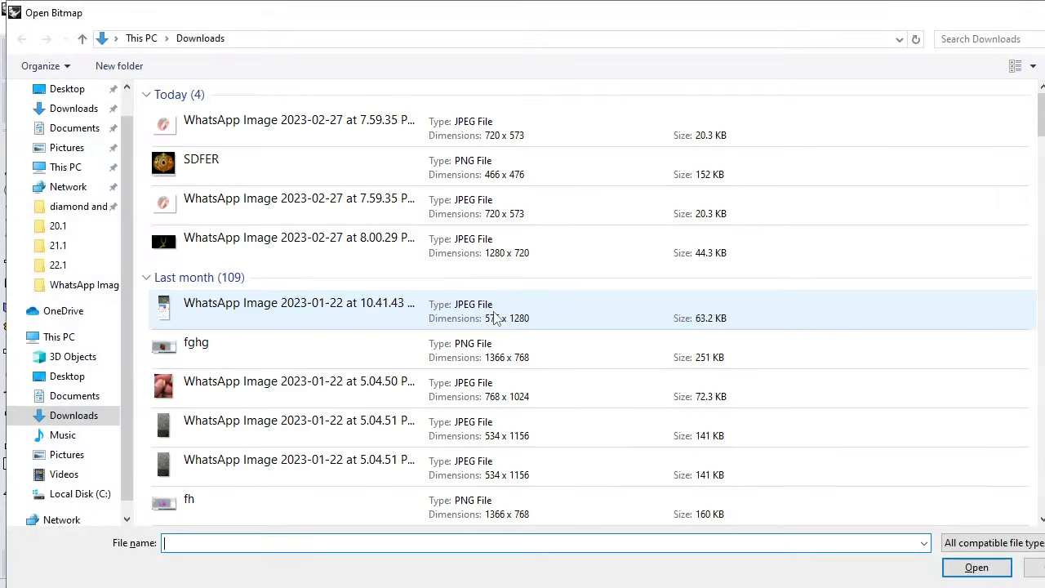
click(239, 131)
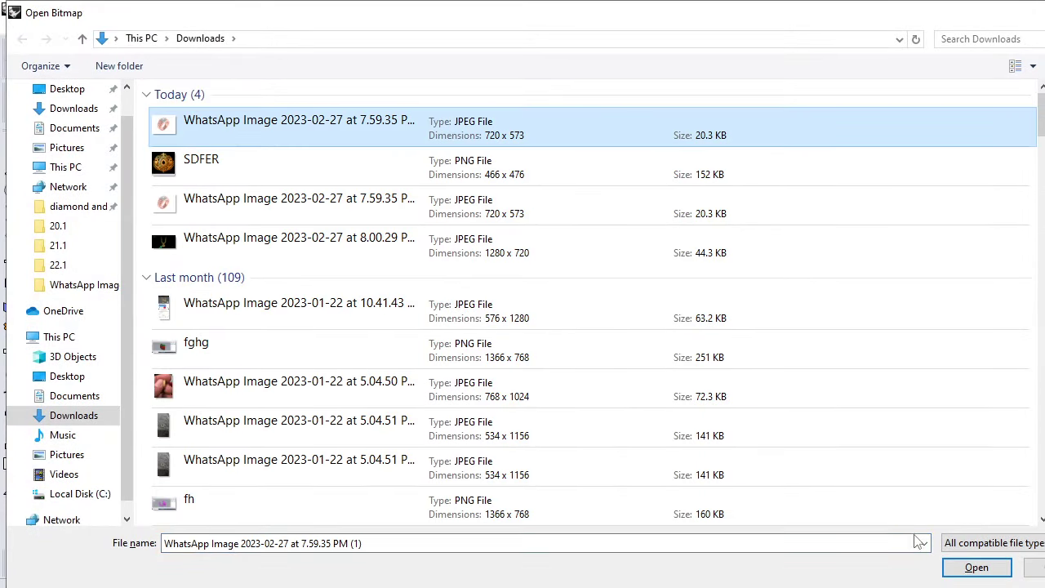
click(977, 567)
click(425, 405)
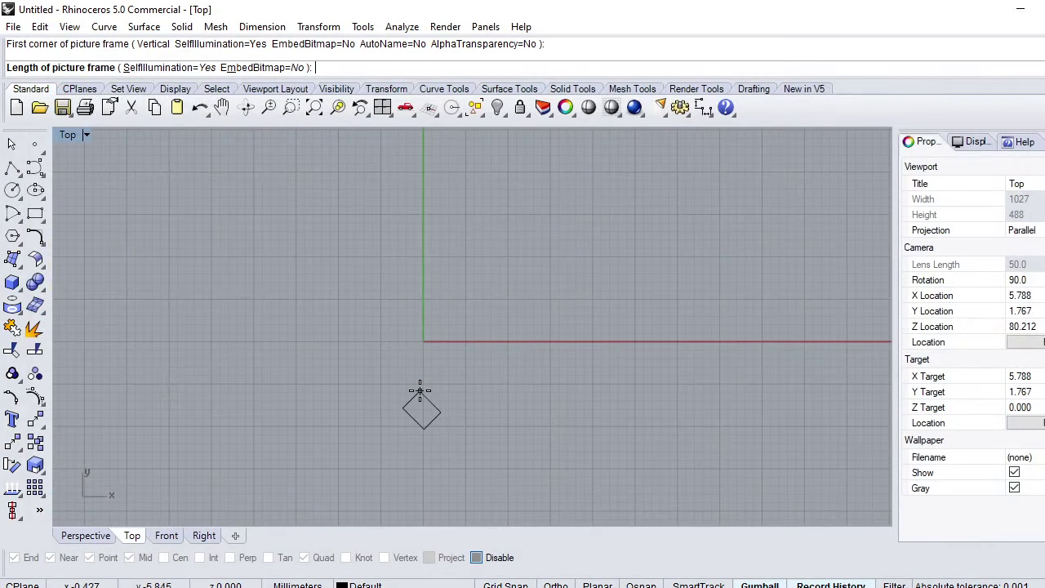
click(778, 405)
scroll(644, 410, down, 3)
scroll(707, 367, up, 2)
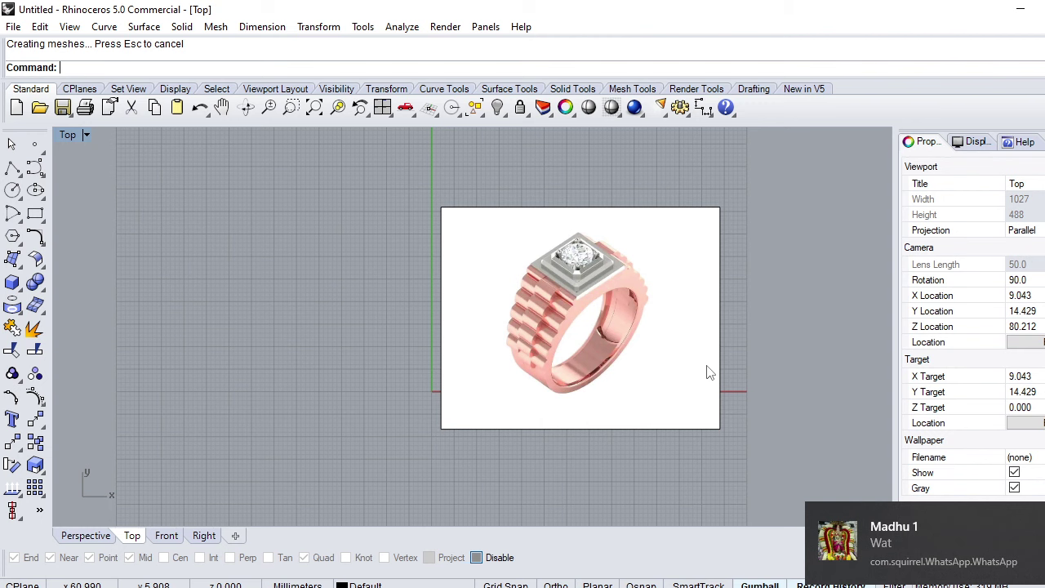
Switch the side panel from Properties to Layers, glance at a chat message, and return to Rhino
scroll(576, 328, up, 2)
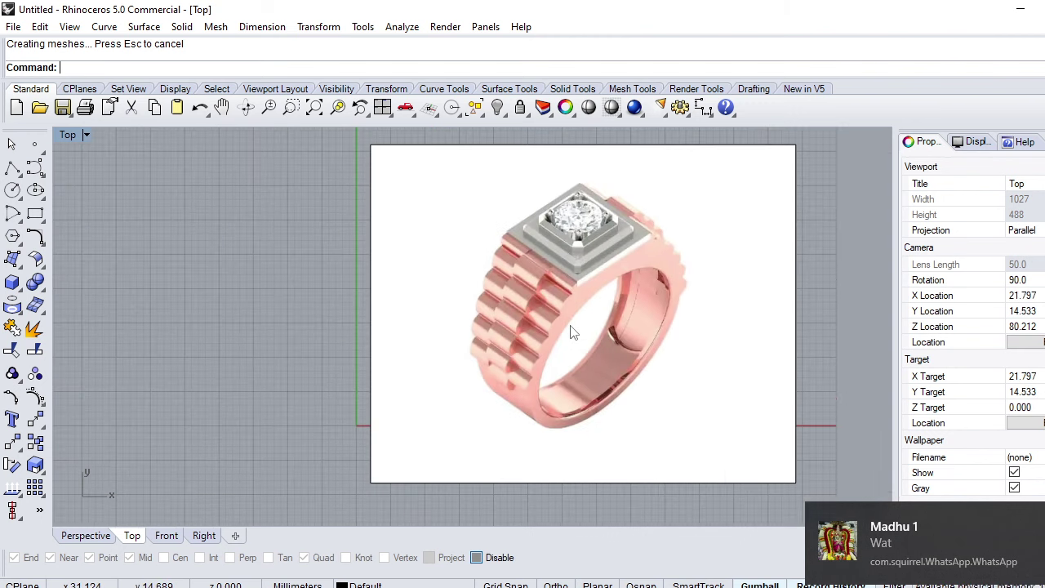
scroll(563, 335, down, 1)
scroll(560, 334, down, 1)
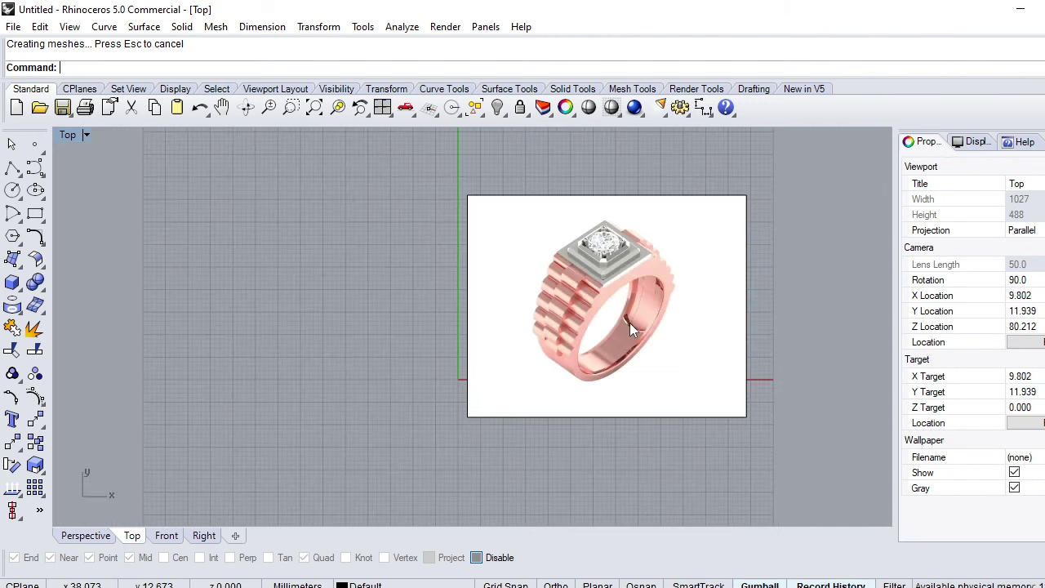
click(966, 144)
click(923, 144)
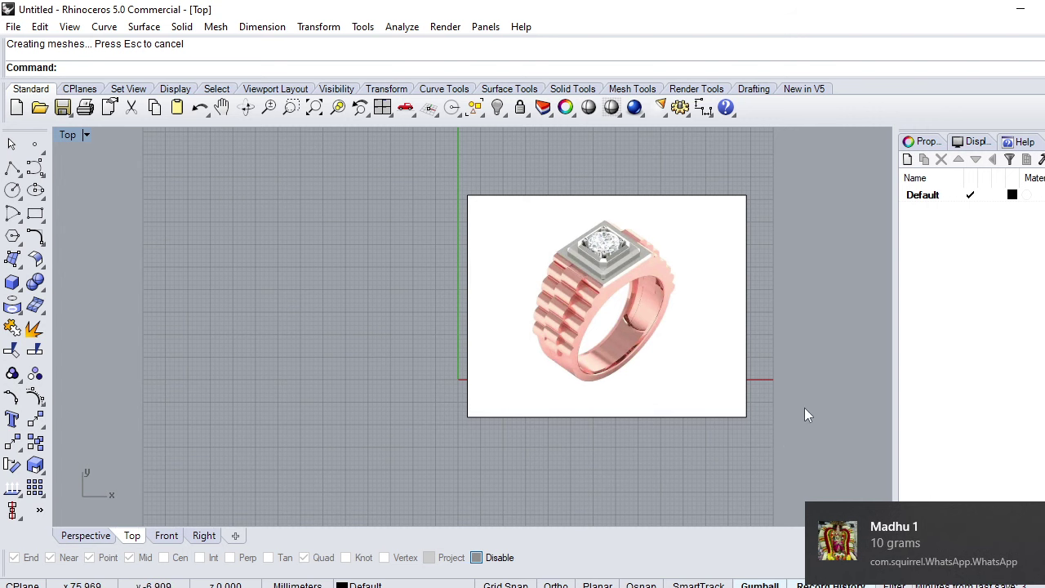
click(906, 538)
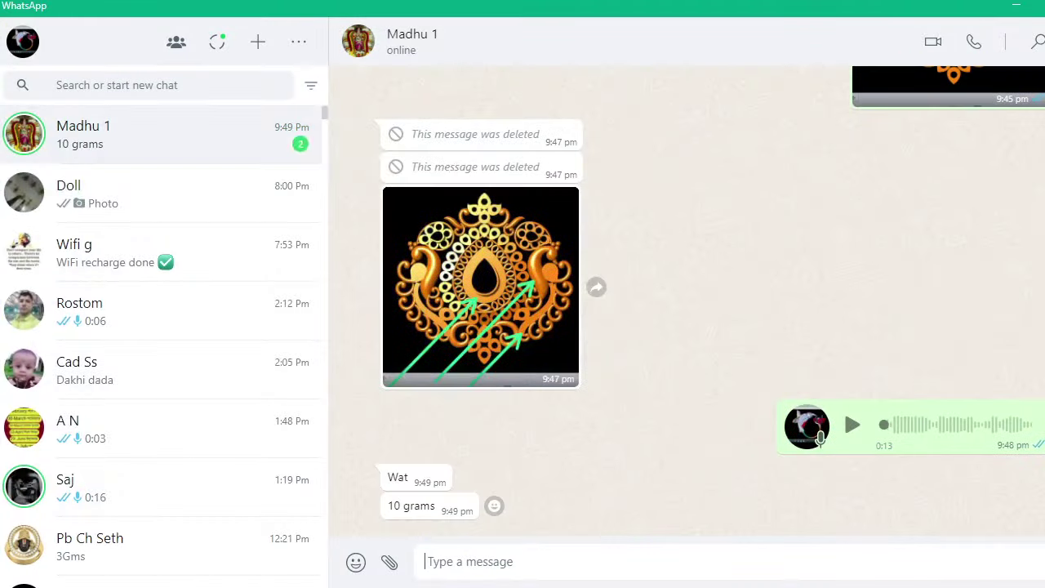
click(1021, 7)
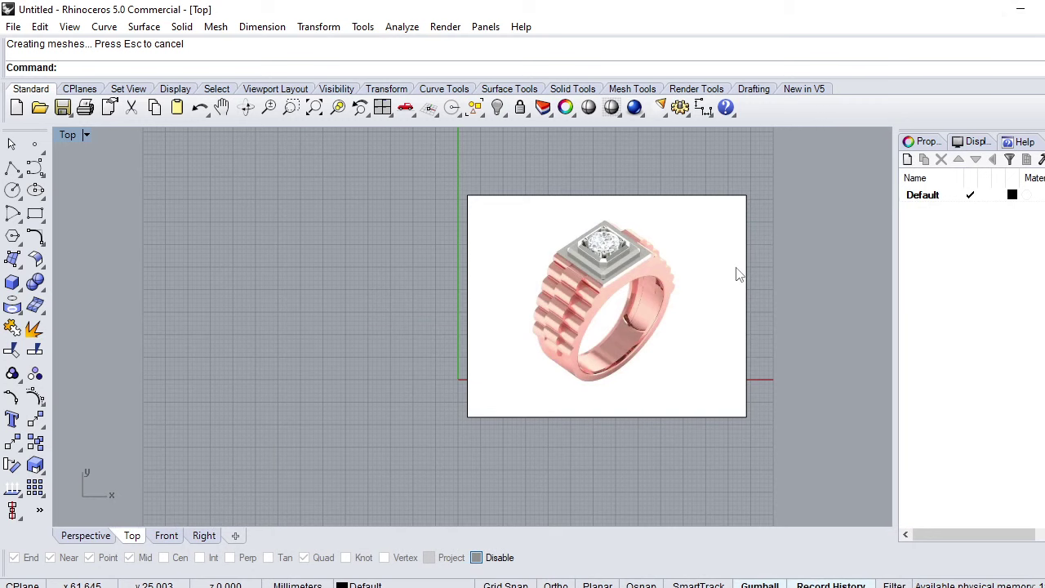
Create the first batch of new layers in the Layers panel
scroll(593, 355, down, 3)
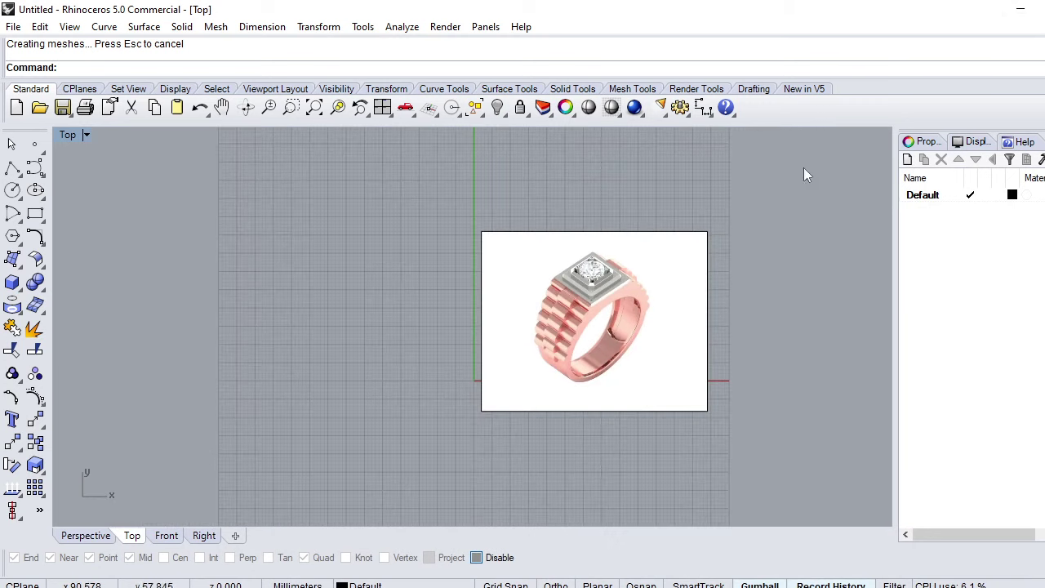
click(908, 160)
click(907, 159)
click(907, 160)
click(907, 159)
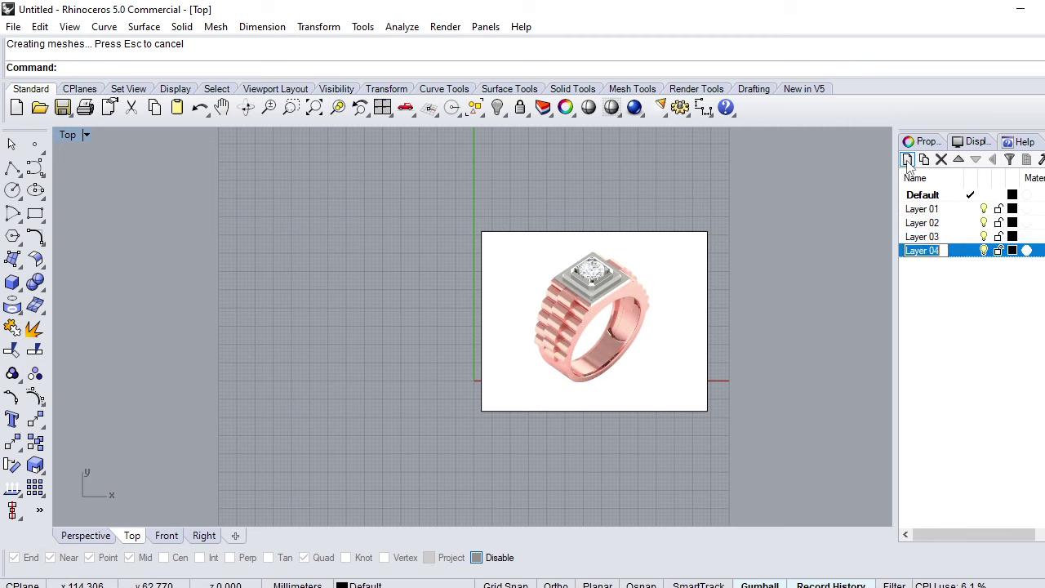
key(Return)
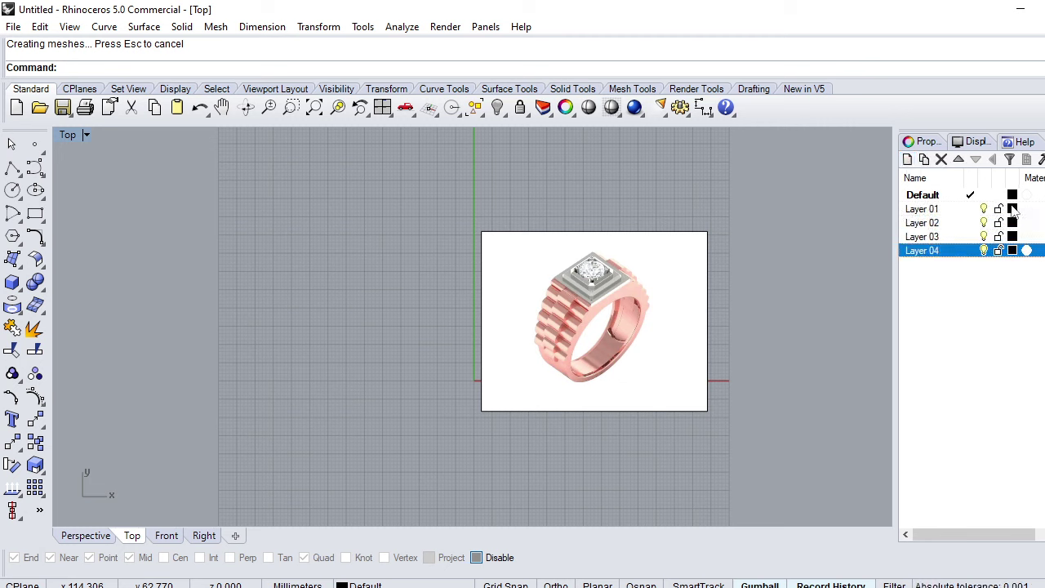
Colour Layer 01 red and Layer 02 orange
click(1012, 209)
click(421, 230)
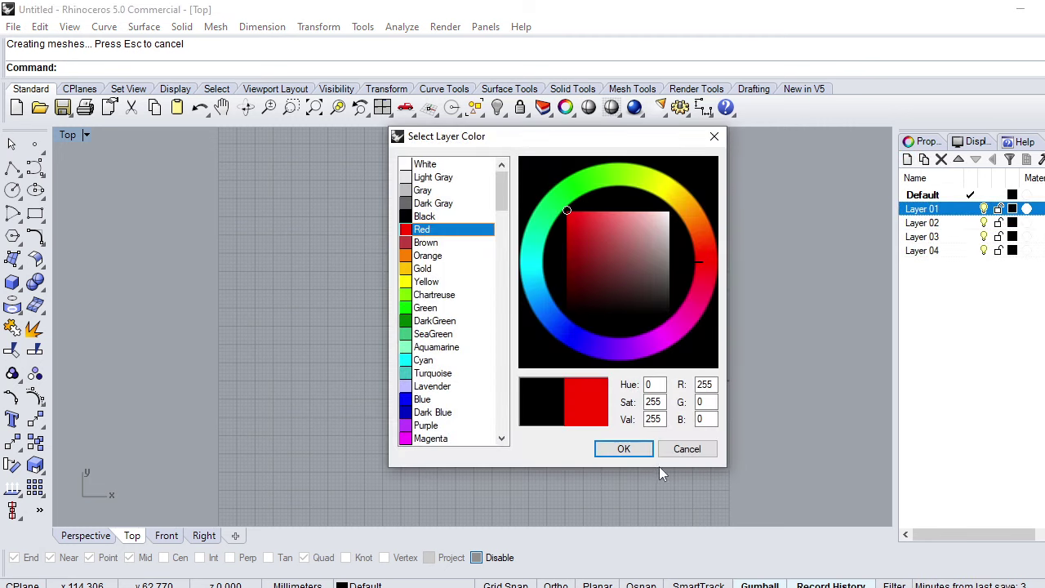
click(623, 449)
click(1012, 223)
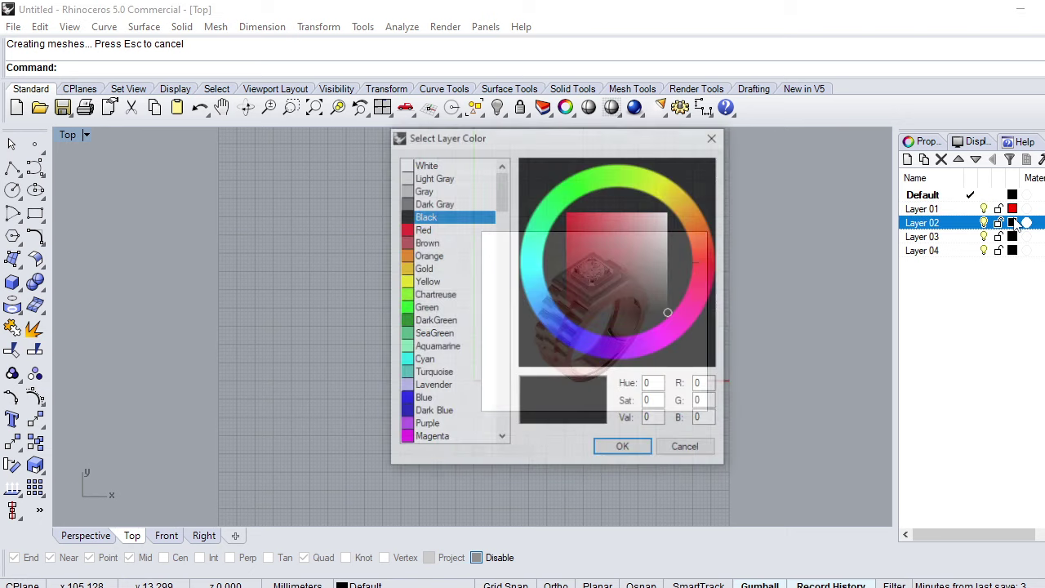
click(428, 255)
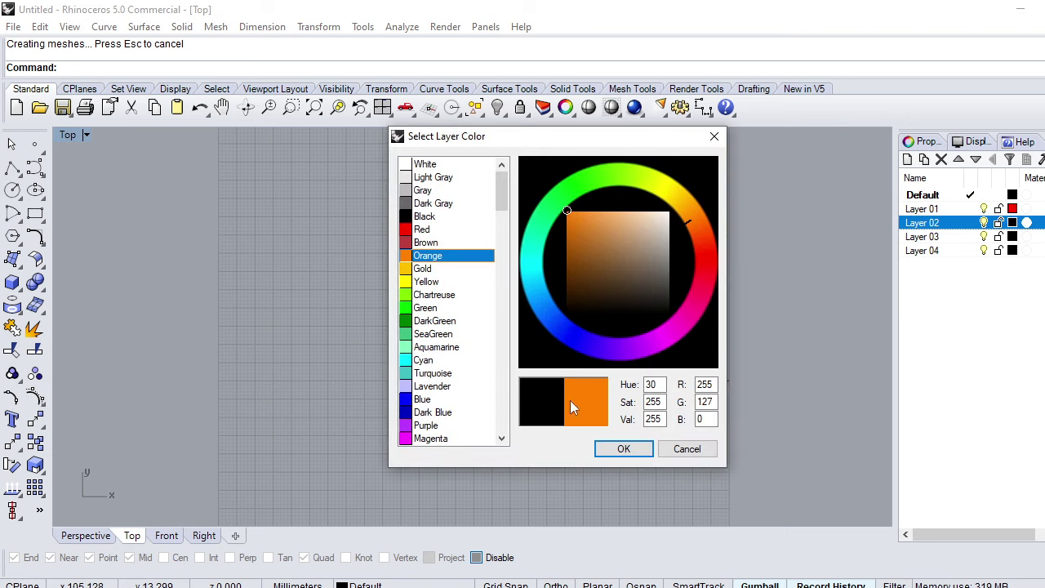
click(623, 449)
Colour Layer 03 DarkGreen and Layer 04 Dark Blue
click(1012, 236)
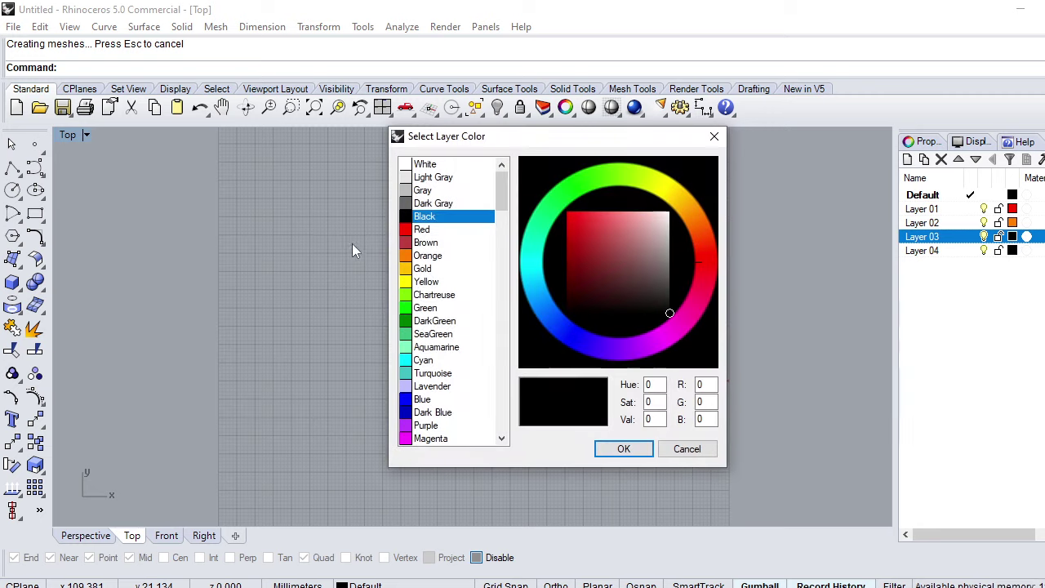
click(429, 321)
click(624, 449)
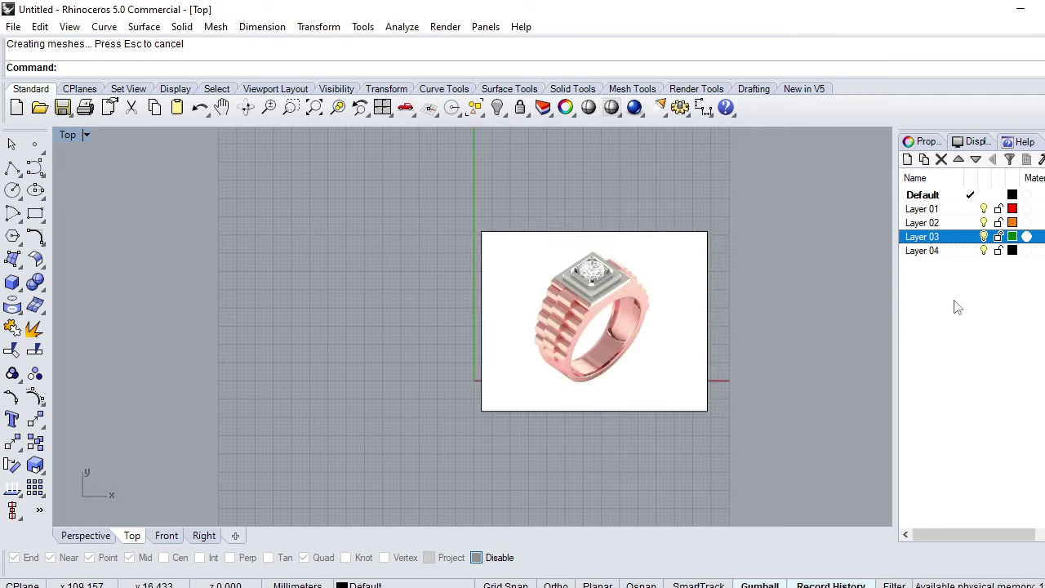
click(1013, 250)
click(433, 413)
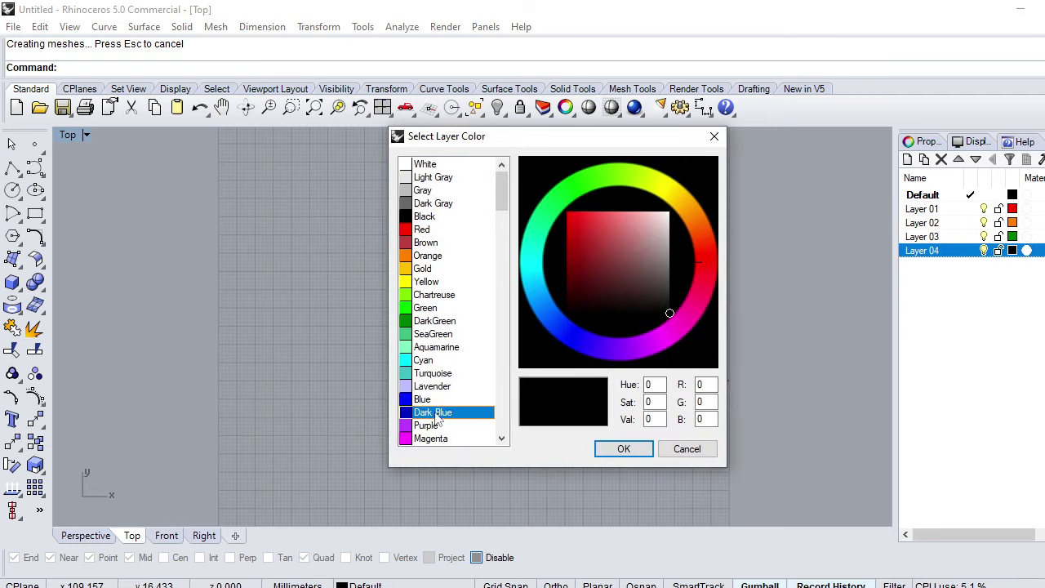
click(623, 449)
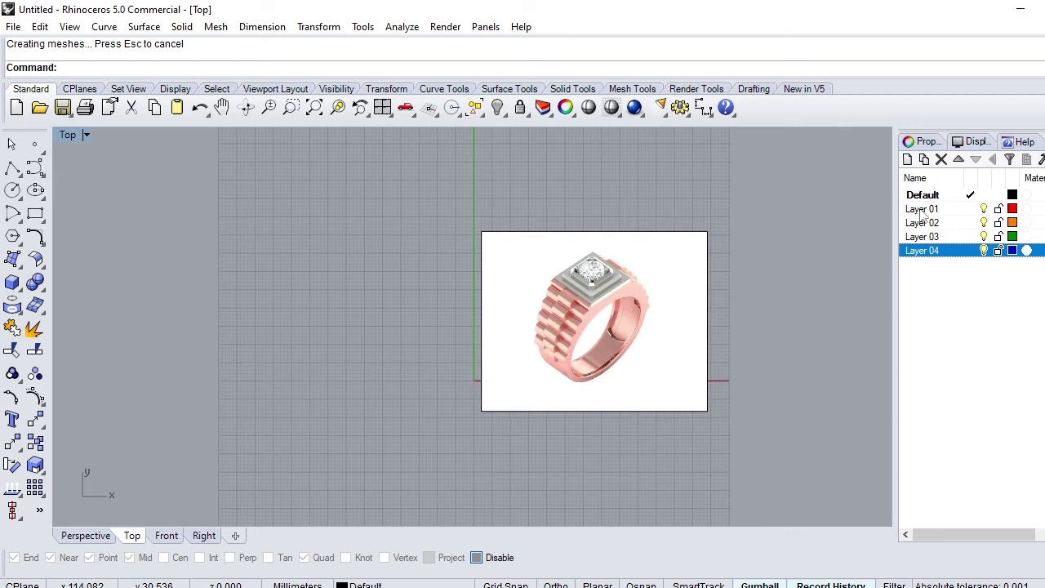
Make Layer 01 current, add Layers 05 and 06, and colour Layer 06 Light Gray
double_click(923, 210)
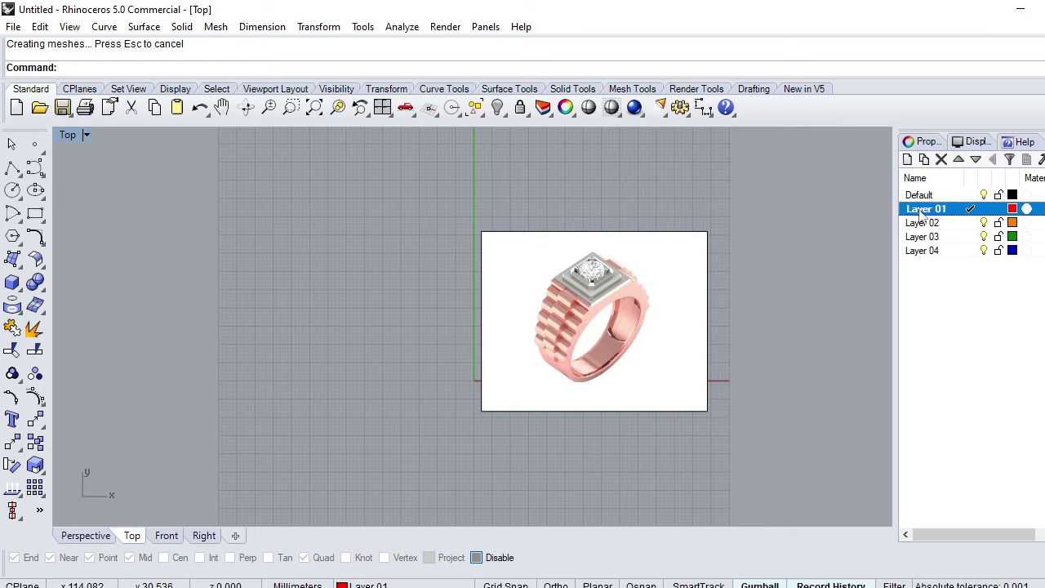
click(907, 159)
click(908, 159)
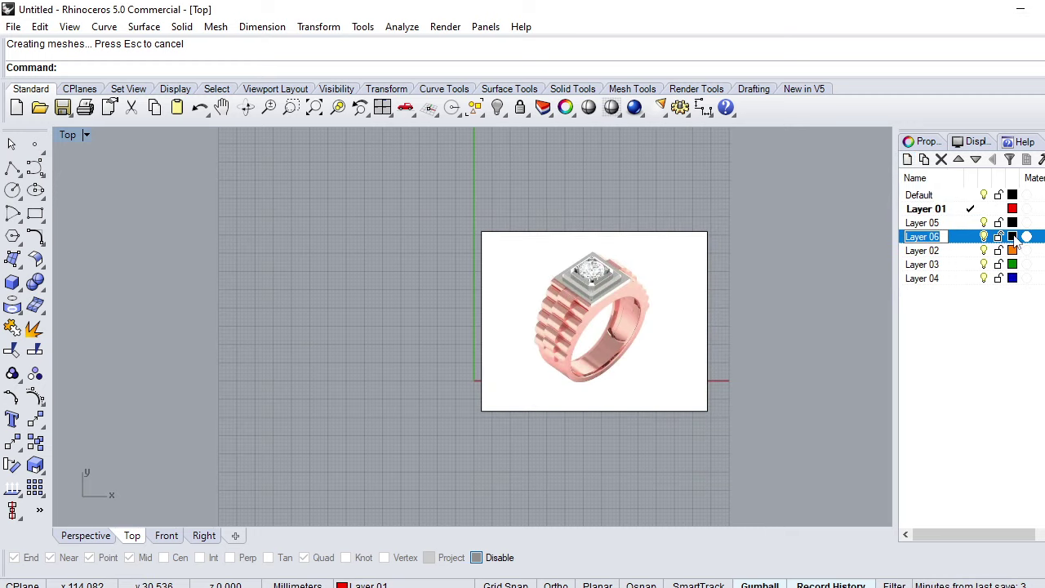
click(1013, 237)
click(432, 177)
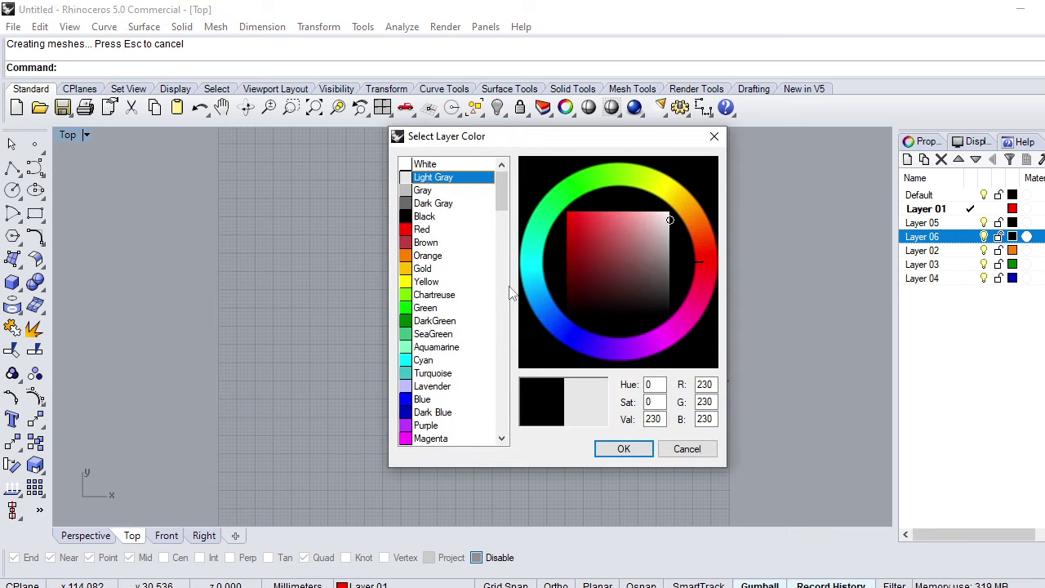
click(623, 448)
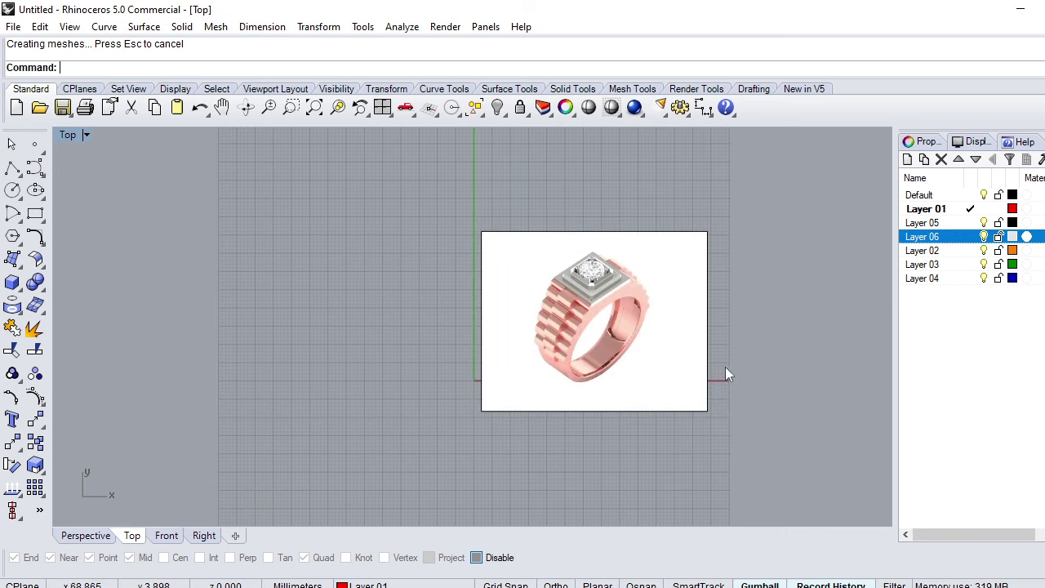
Move the ring reference picture onto Layer 06
click(611, 316)
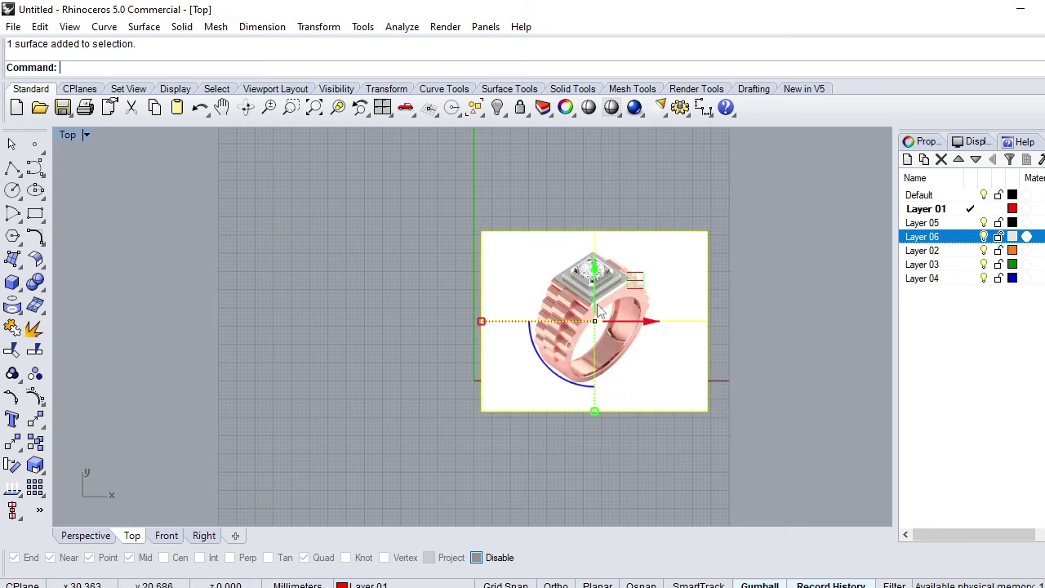
right_click(926, 243)
click(953, 523)
scroll(525, 365, up, 2)
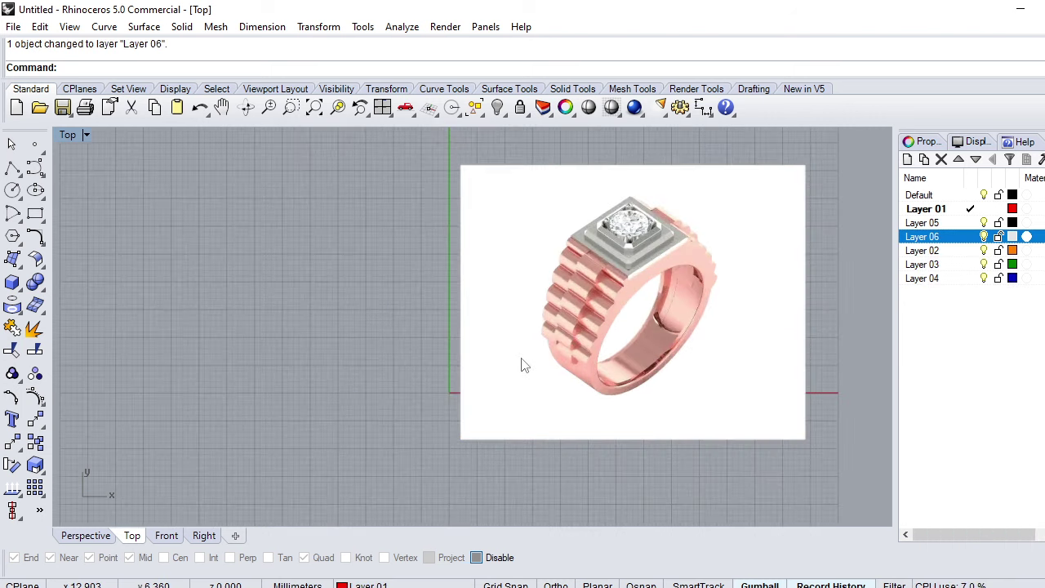
scroll(622, 316, down, 1)
In the Front view, draw a circle centred at the origin with diameter 17
scroll(545, 317, down, 1)
text(F)
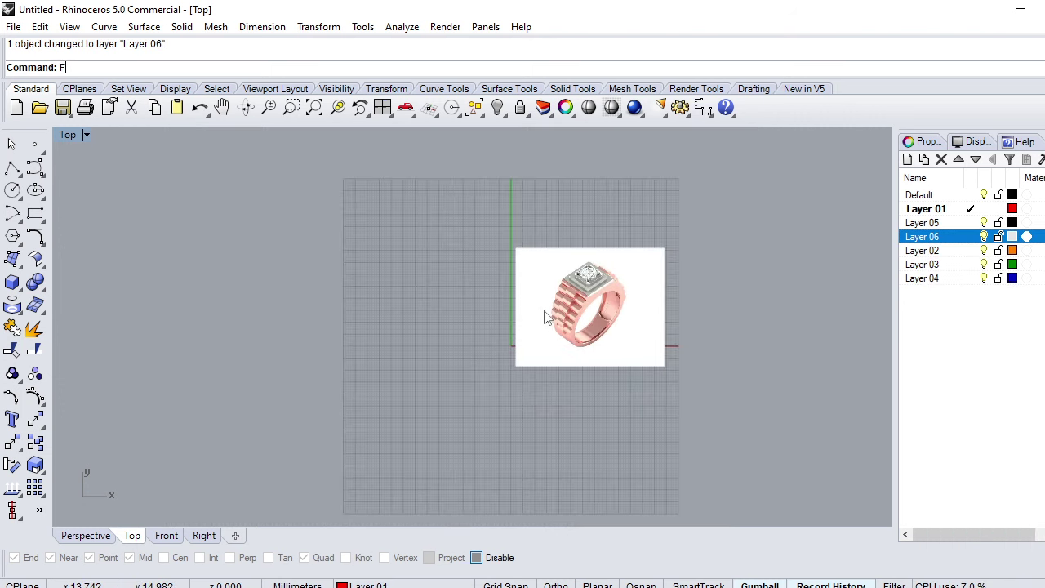
text(ront)
key(Return)
click(12, 190)
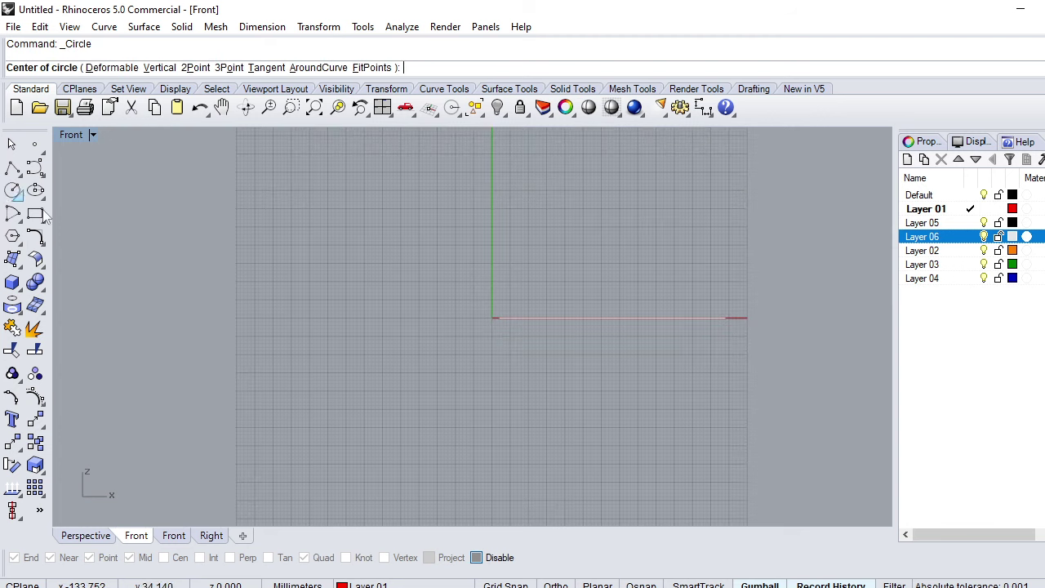
text(0)
key(Return)
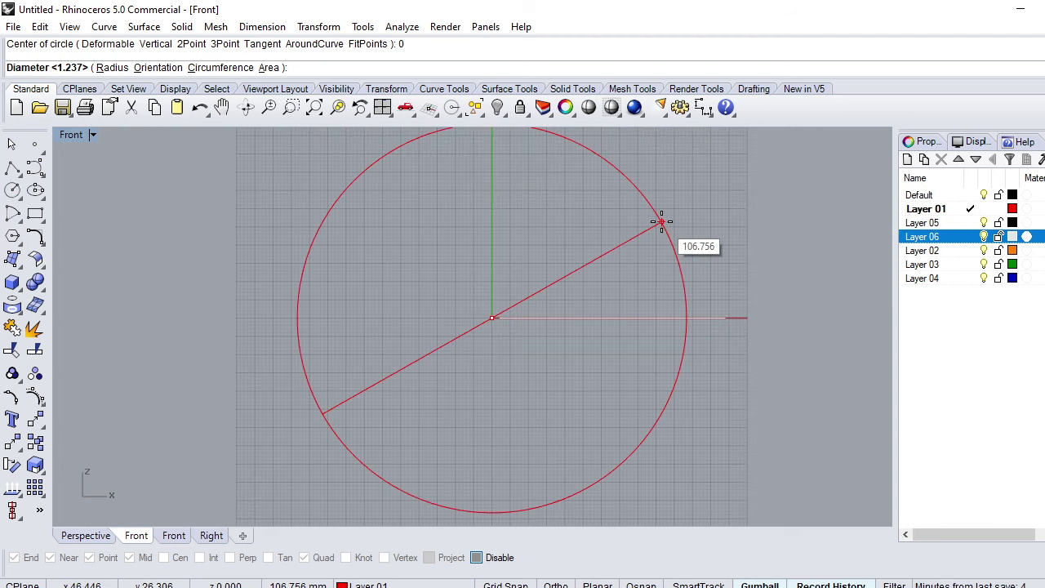
text(17)
key(Return)
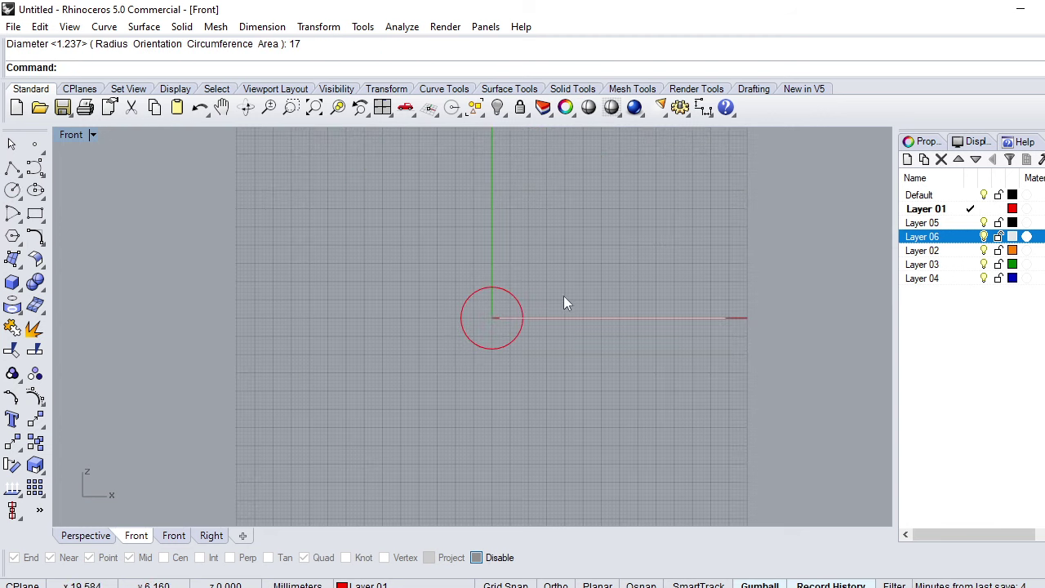
Check the circle in the Top, Perspective and Front views
scroll(563, 296, up, 2)
text(Top)
key(Return)
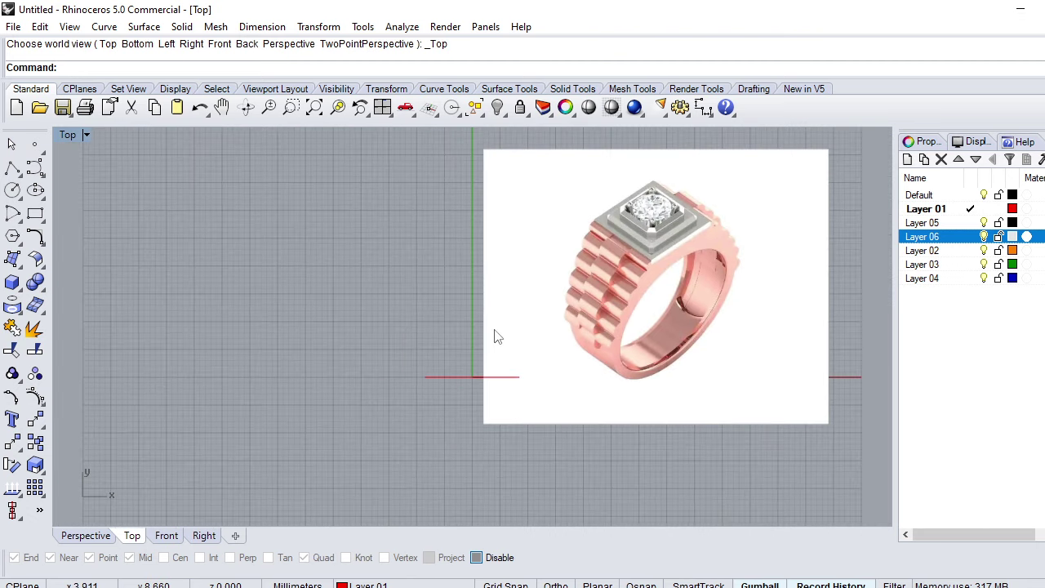
right_drag(457, 400, 463, 397)
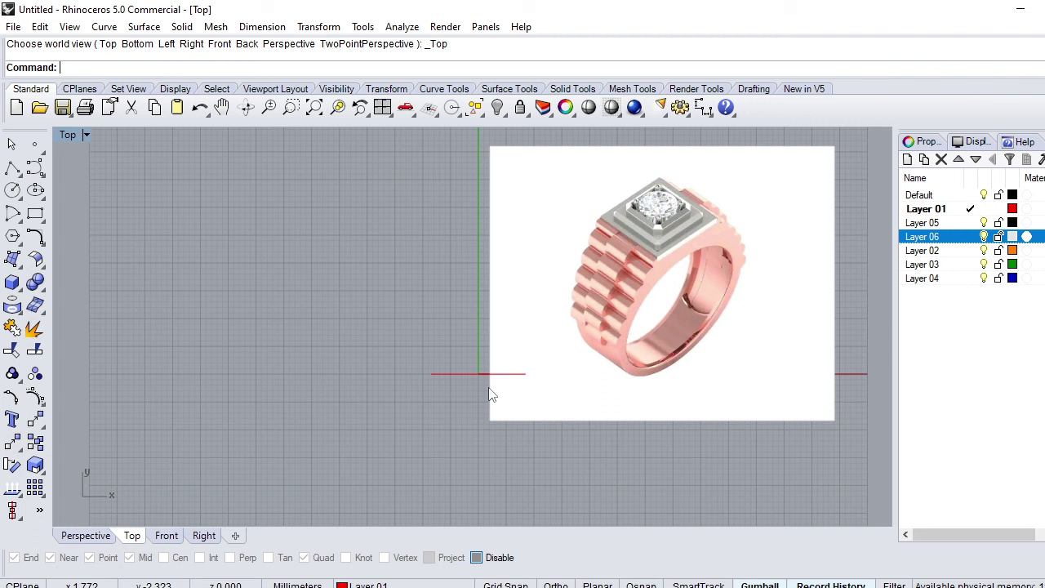
text(Perspective)
key(Return)
scroll(421, 341, up, 3)
scroll(422, 341, up, 3)
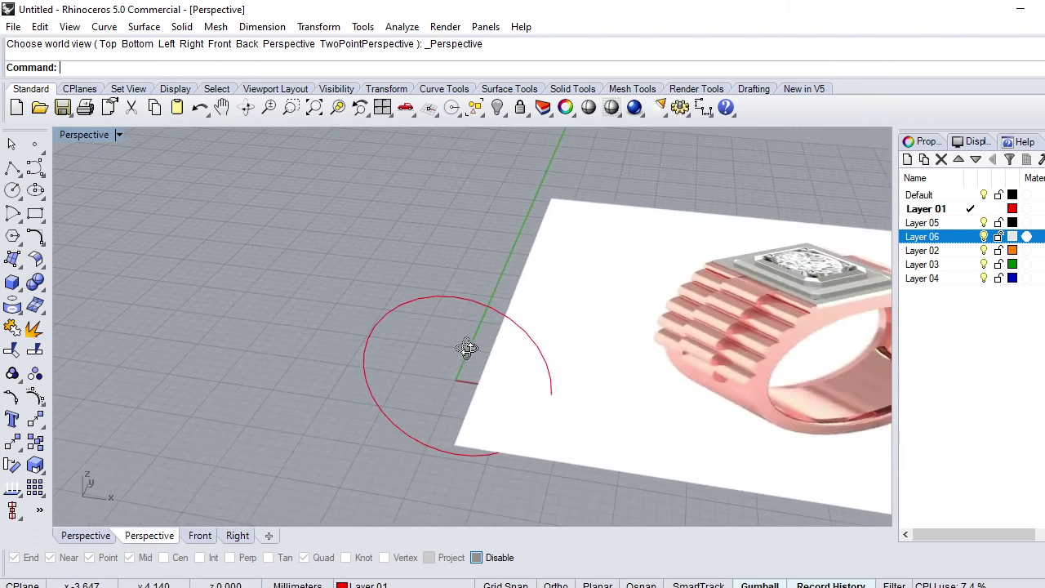
scroll(451, 369, down, 3)
text(Front)
key(Return)
scroll(448, 372, up, 3)
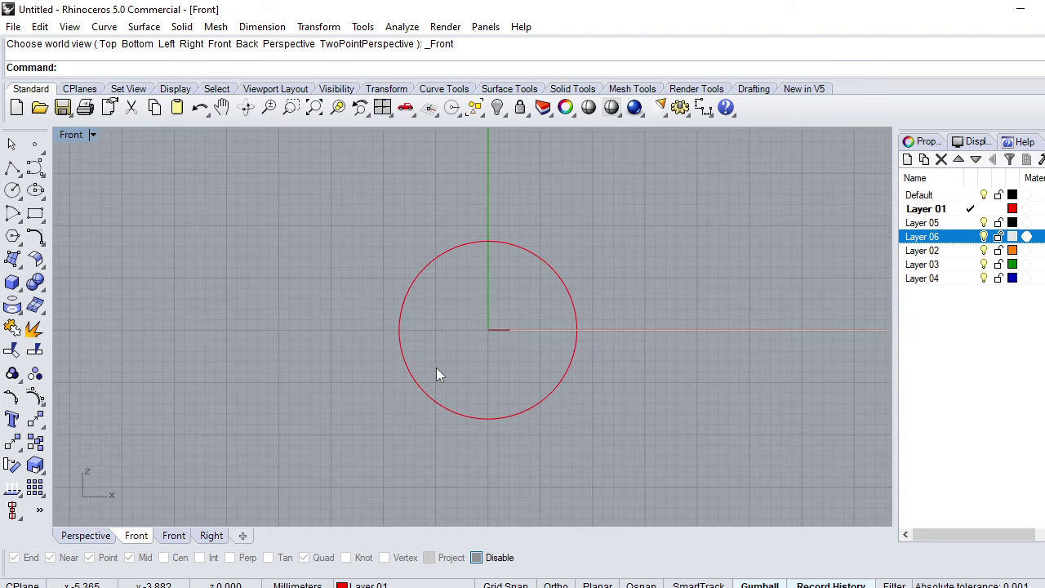
Offset the circle 1.2 outward to create a concentric outer circle
click(415, 384)
text(ffset)
key(Return)
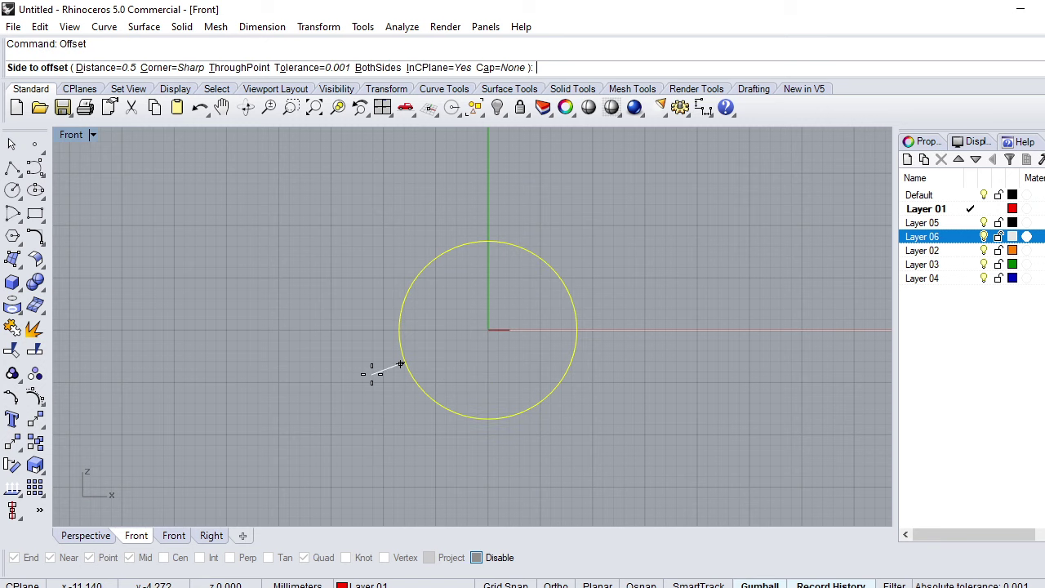
text(1.2)
key(Return)
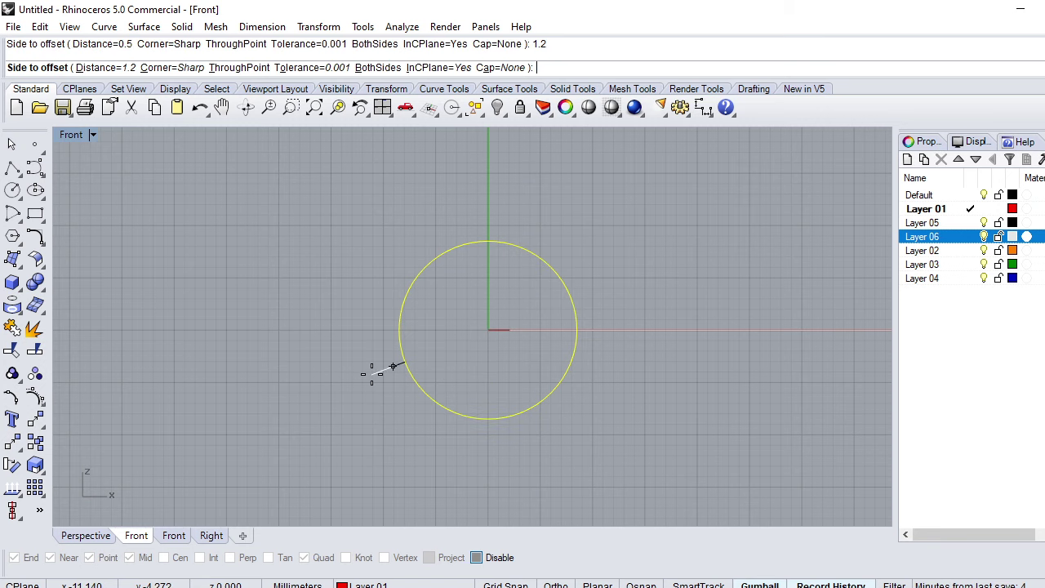
click(371, 373)
scroll(593, 218, up, 2)
scroll(590, 246, up, 1)
scroll(590, 246, down, 2)
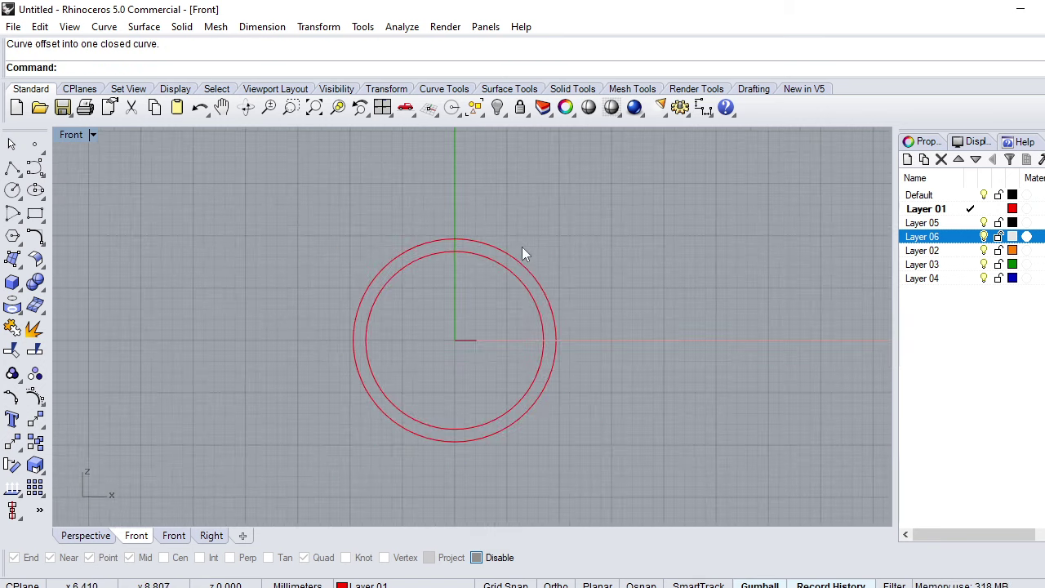
text(line)
key(Return)
Draw a horizontal BothSides line with Ortho, centred on the outer circle's top
scroll(474, 254, up, 1)
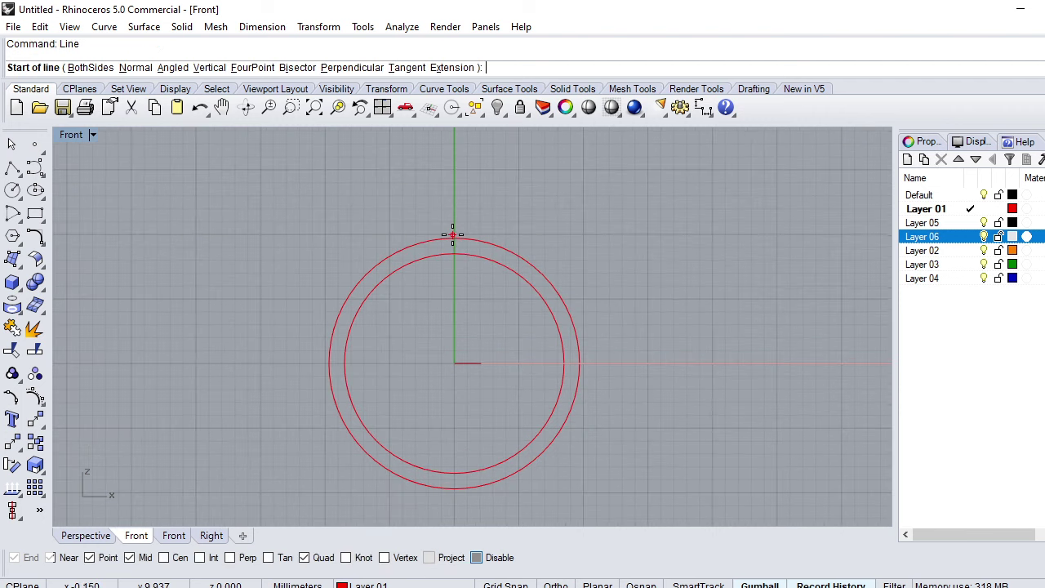
click(455, 239)
text(BothSides)
key(Return)
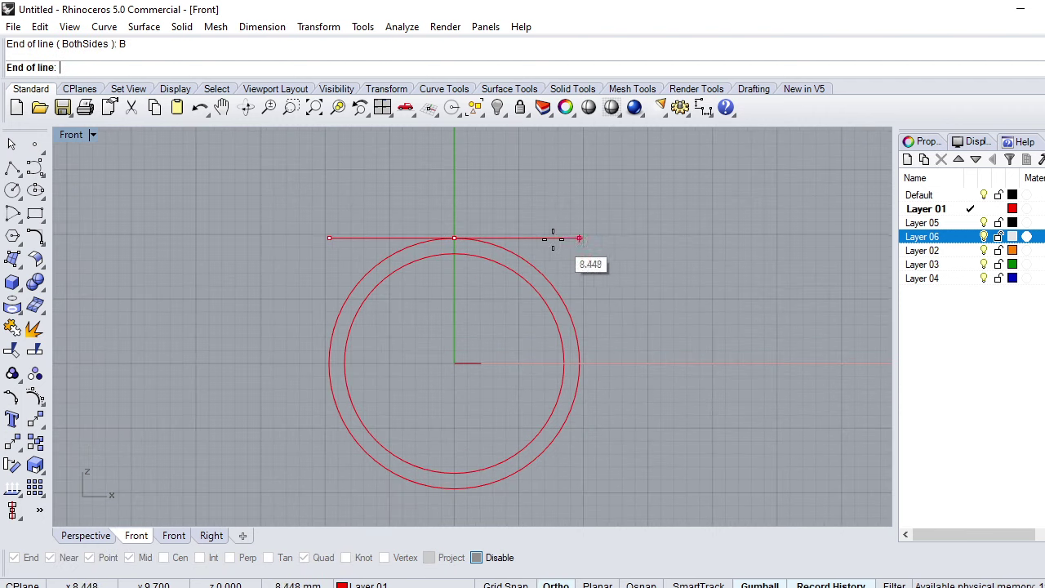
key(F8)
click(548, 238)
Pick the top line in the Perspective view and nudge it into position
scroll(493, 257, down, 3)
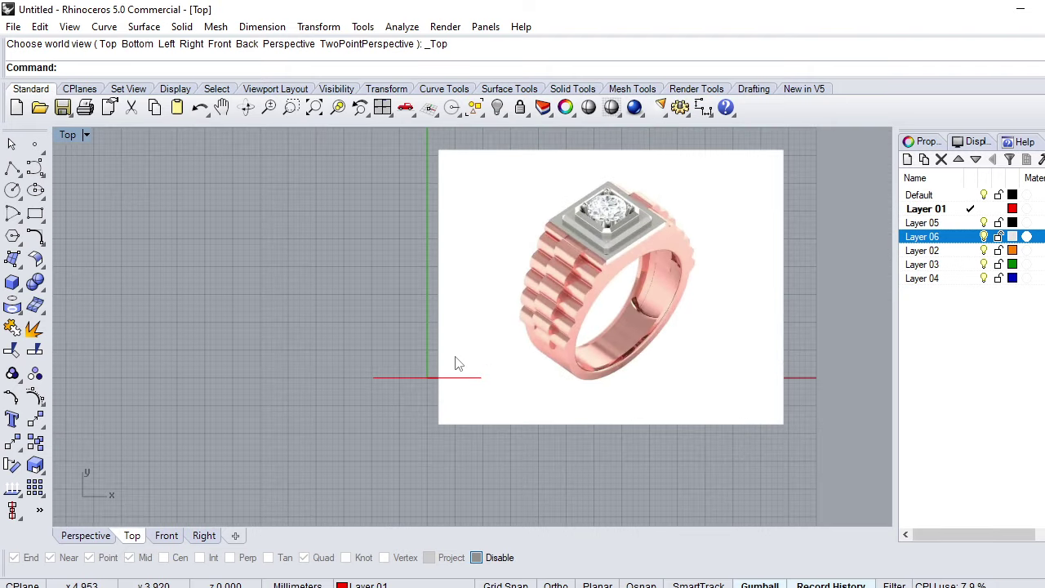
key(ctrl+F4)
scroll(399, 317, up, 3)
scroll(450, 264, up, 3)
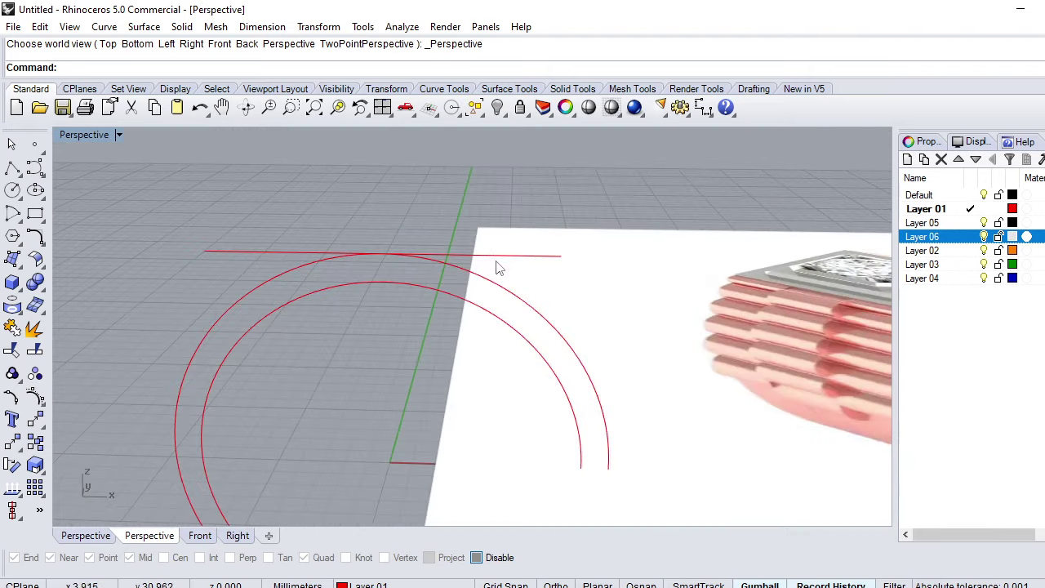
click(500, 265)
key(Return)
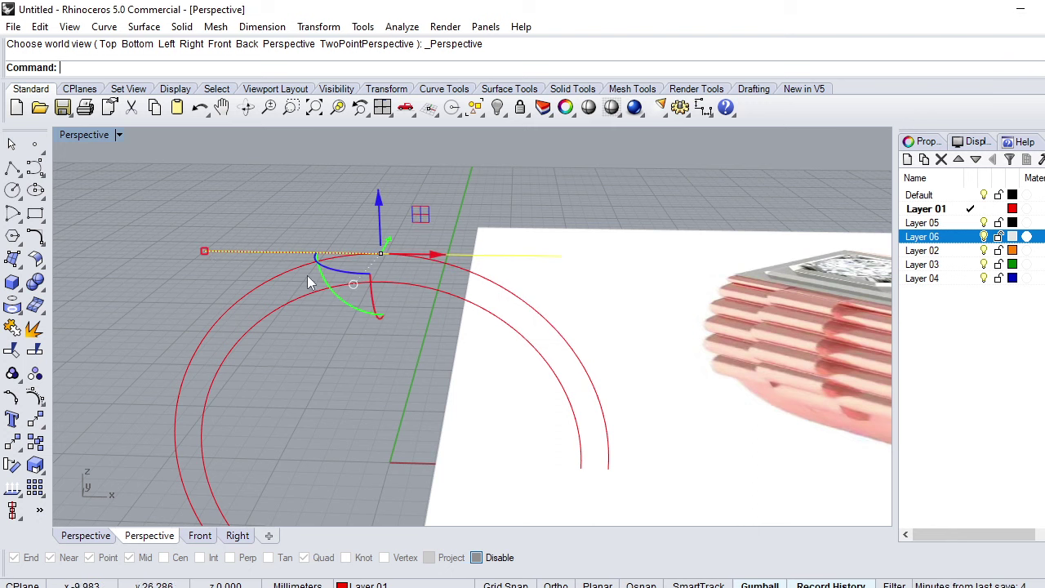
drag(204, 258, 231, 259)
scroll(300, 188, down, 3)
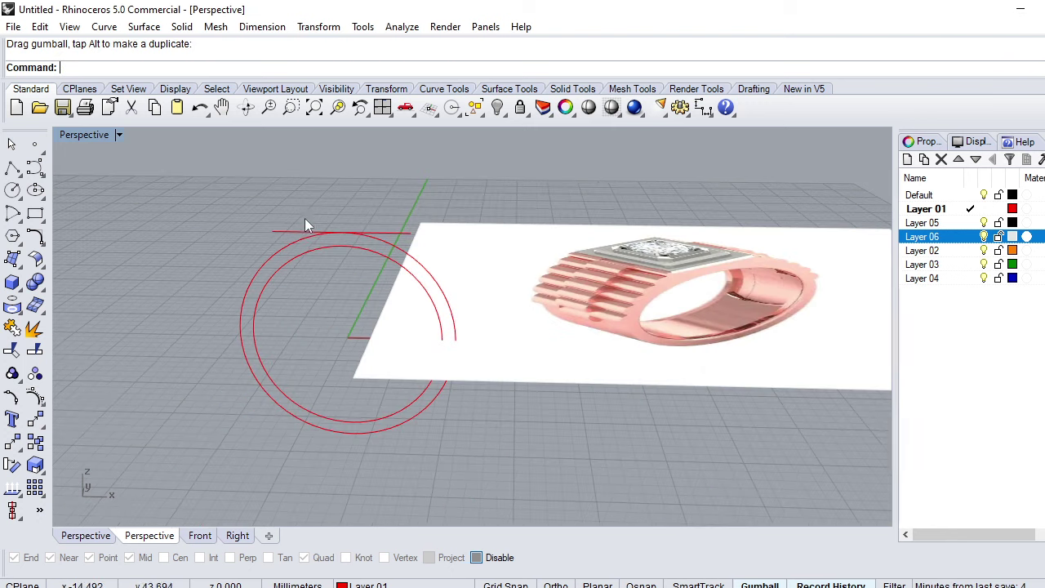
scroll(304, 218, down, 3)
key(ctrl+F2)
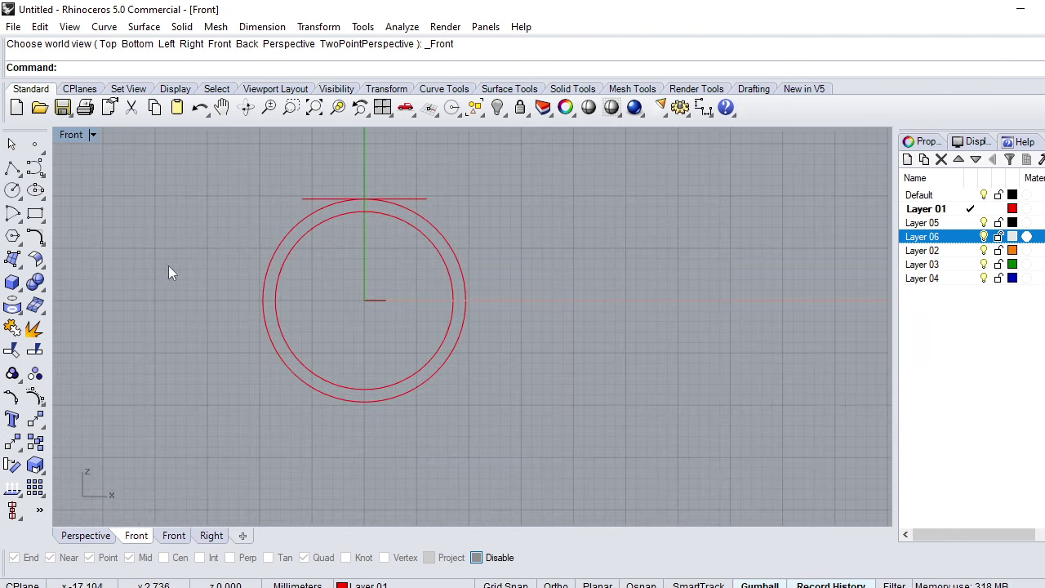
Draw a start-point arc from the top line's left end to the outer circle's left side
click(12, 214)
click(151, 44)
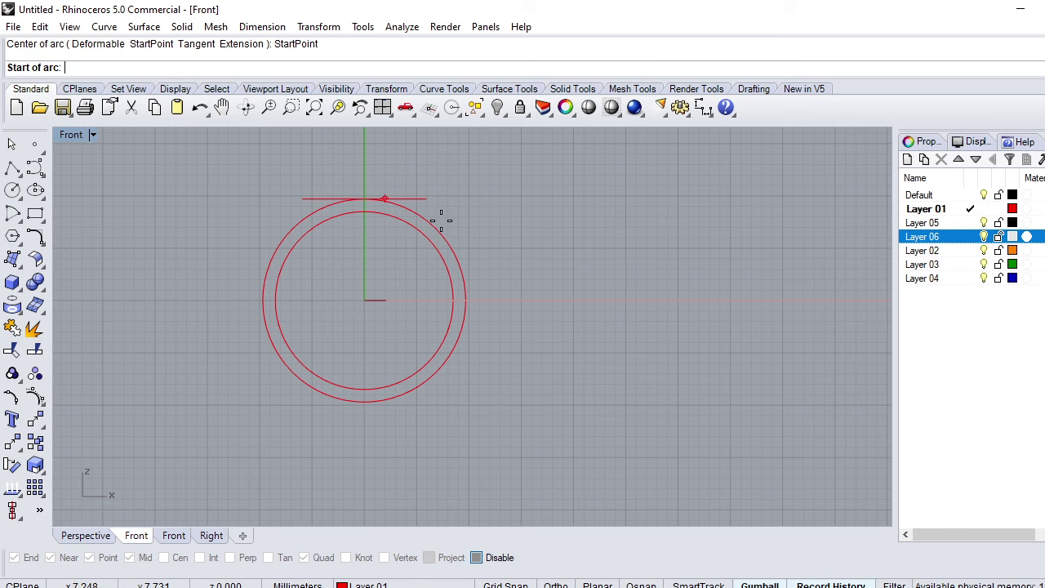
scroll(382, 220, up, 3)
click(231, 179)
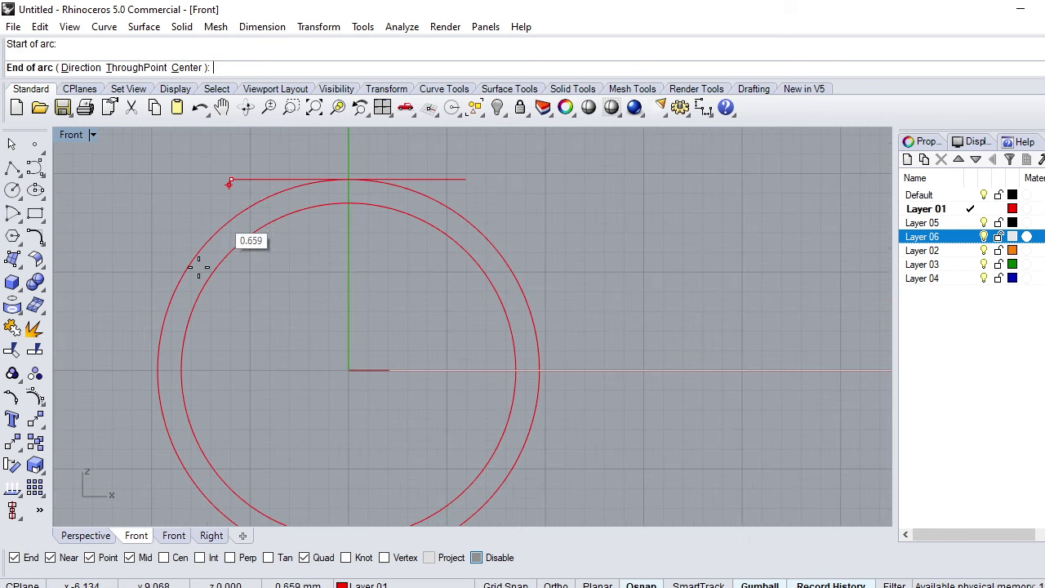
click(154, 369)
scroll(169, 287, up, 2)
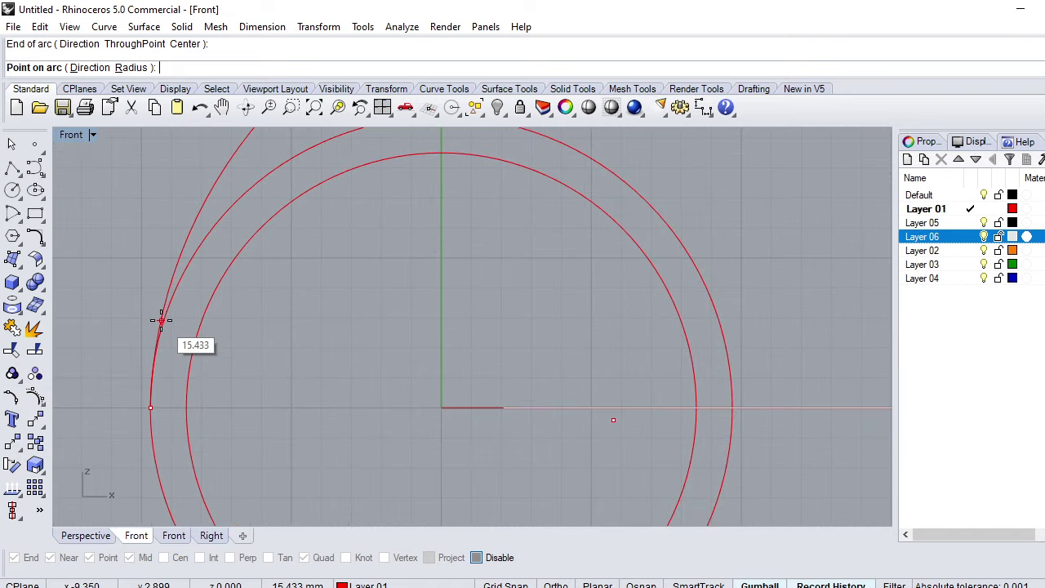
click(161, 320)
Select the new left arc, resolving the overlapping-curve pick
scroll(316, 236, down, 2)
scroll(236, 330, up, 3)
scroll(226, 307, up, 2)
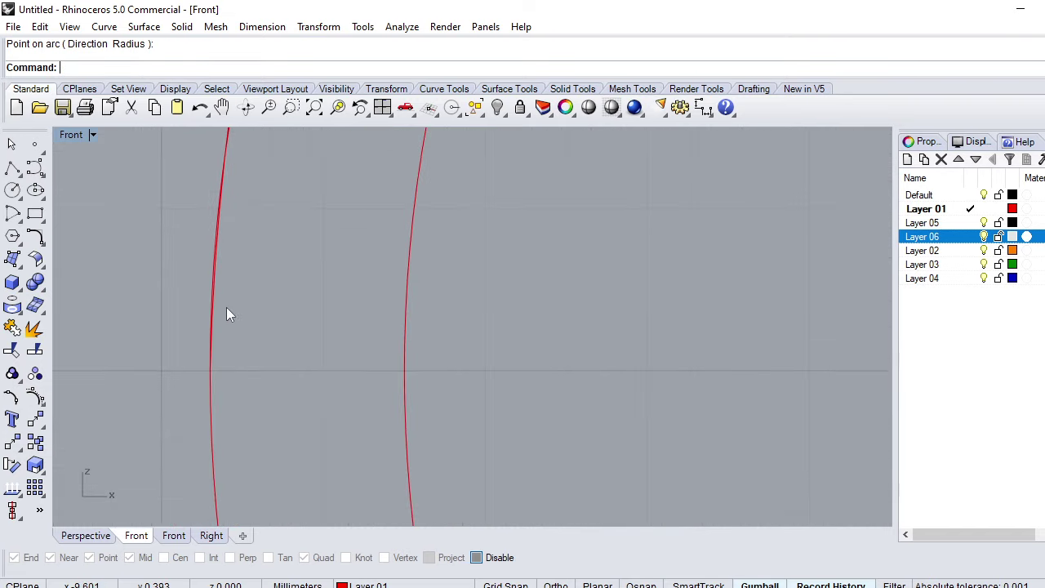
scroll(227, 307, down, 1)
click(237, 151)
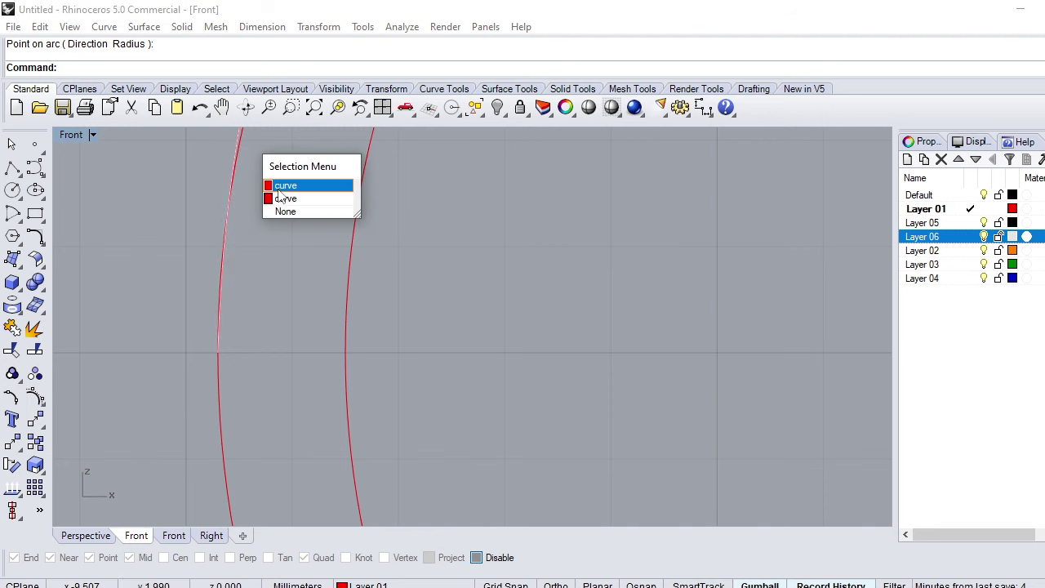
key(Escape)
click(246, 259)
scroll(249, 340, down, 2)
scroll(251, 330, down, 2)
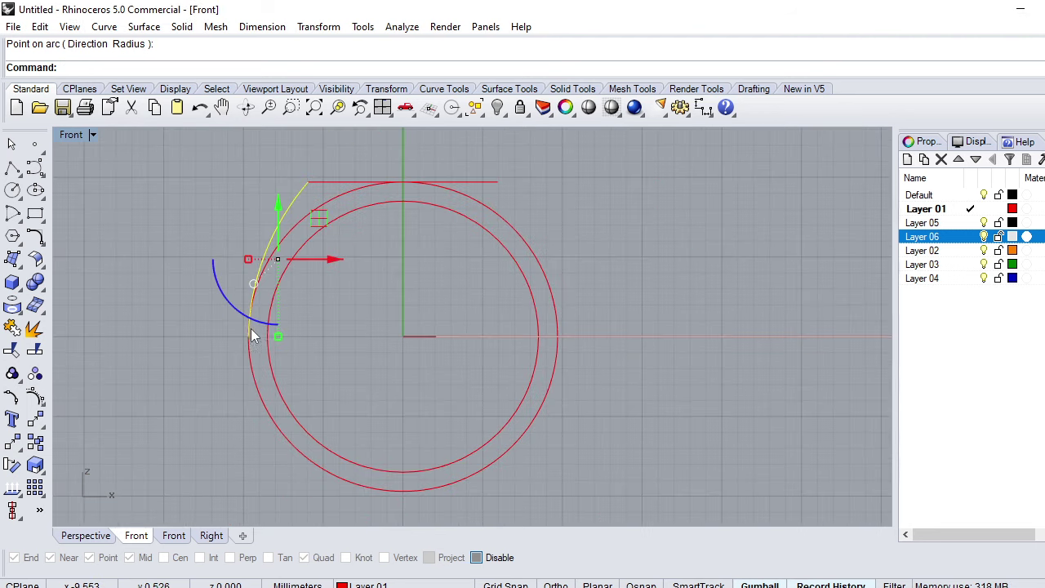
Mirror the left arc across the centre to the right side with mir
text(mir)
key(Return)
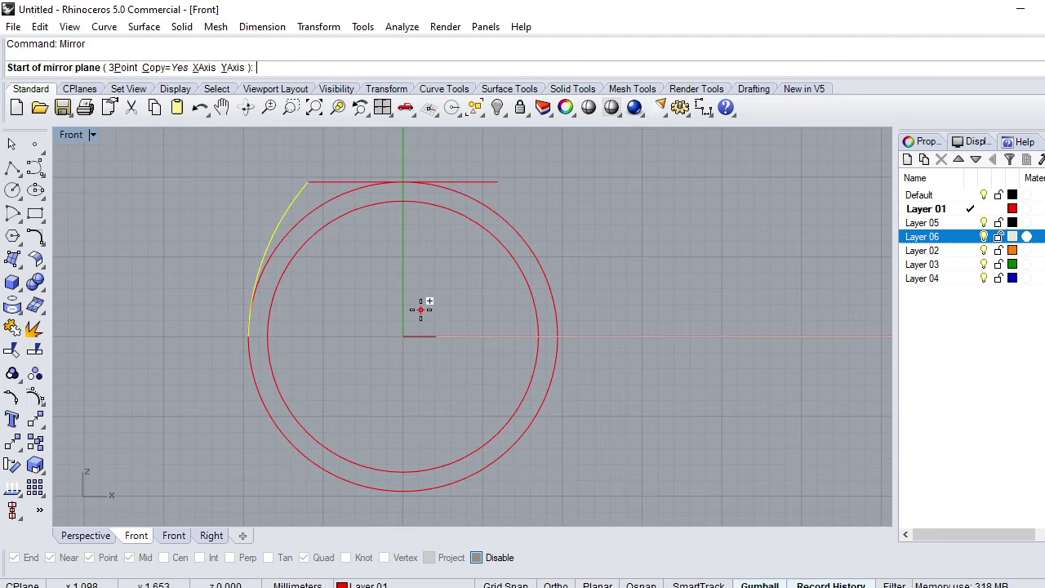
key(Return)
click(420, 311)
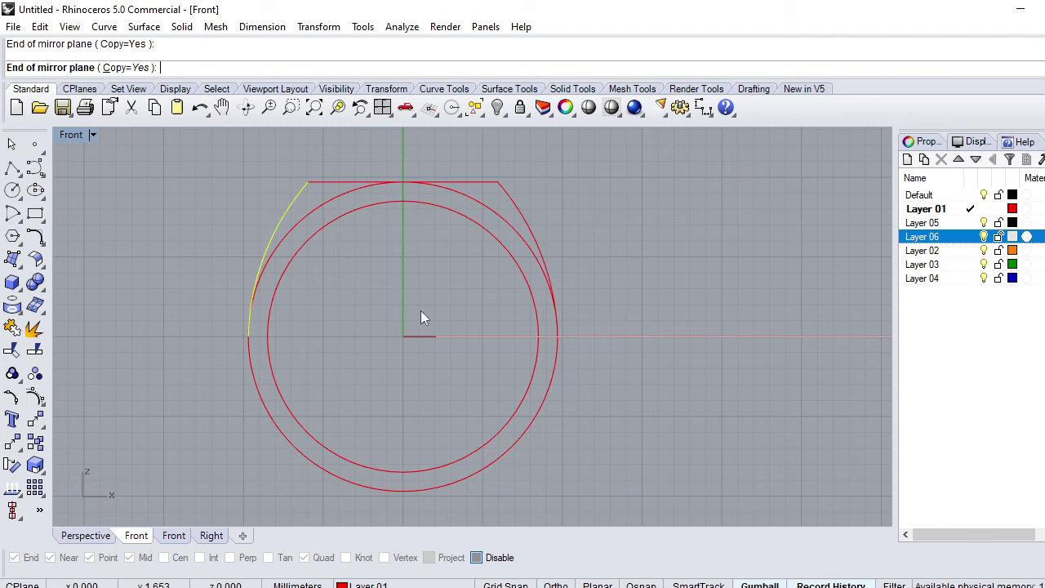
Select the x-axis surface and slide it left into position
click(673, 337)
scroll(477, 349, down, 2)
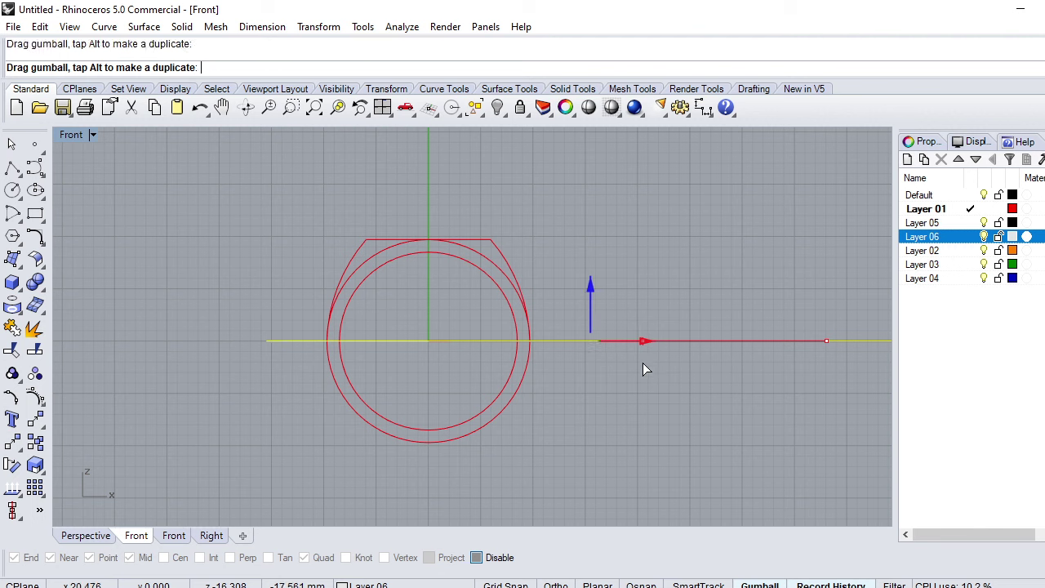
drag(829, 353, 642, 367)
click(561, 424)
Split the outer circle into two pieces using the x-axis surface as cutter
click(502, 420)
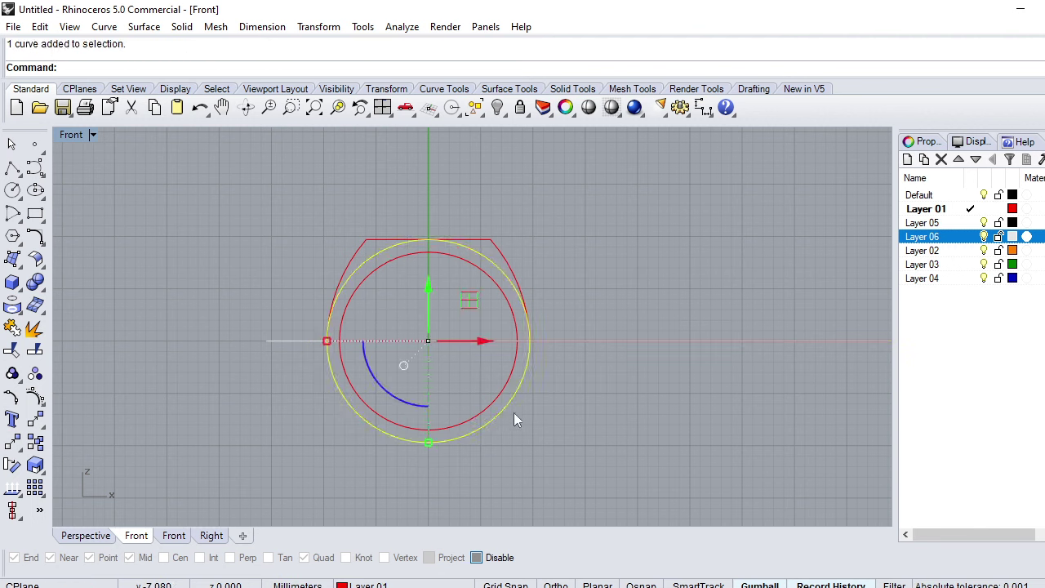
text(X)
key(Return)
click(637, 341)
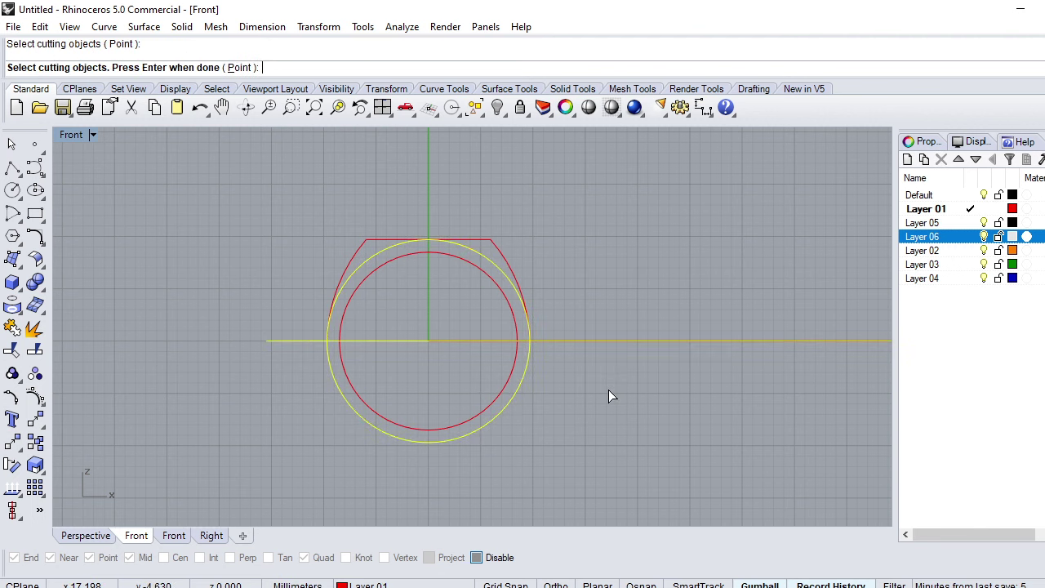
key(Return)
Move the outer circle's lower half and the axis surface onto Layer 06
click(470, 441)
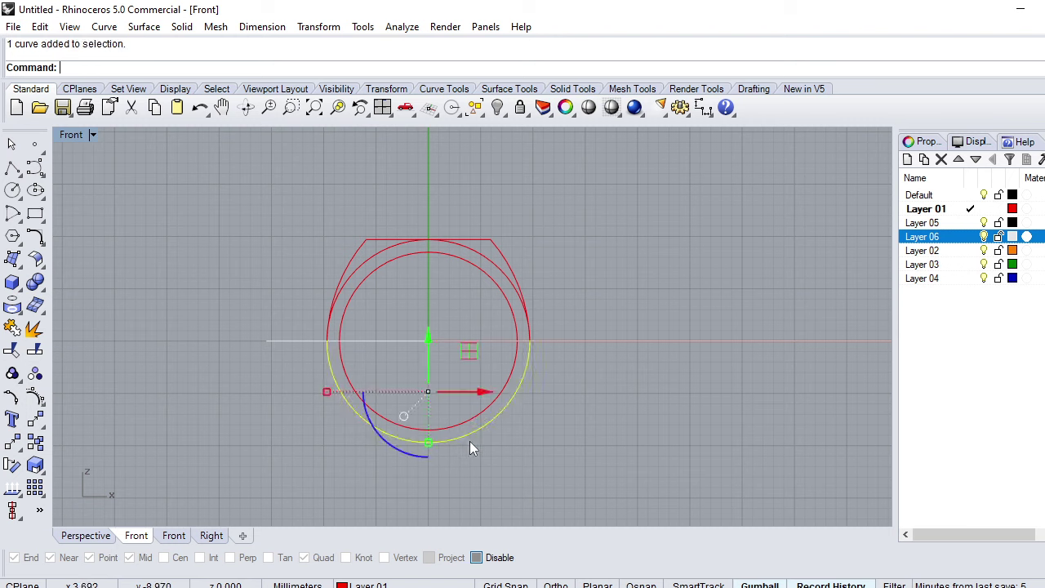
shift+click(653, 341)
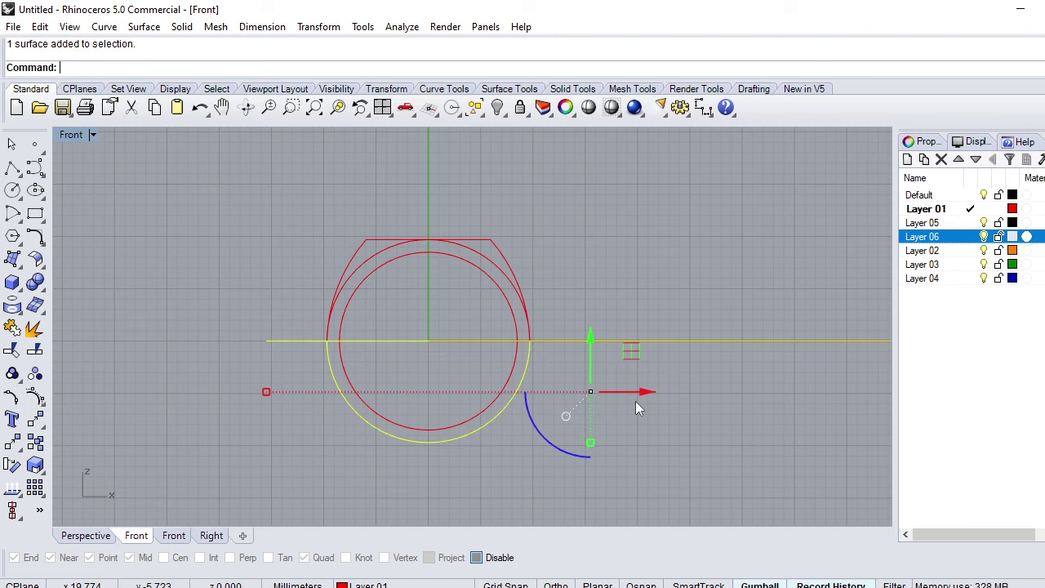
right_click(928, 242)
click(973, 522)
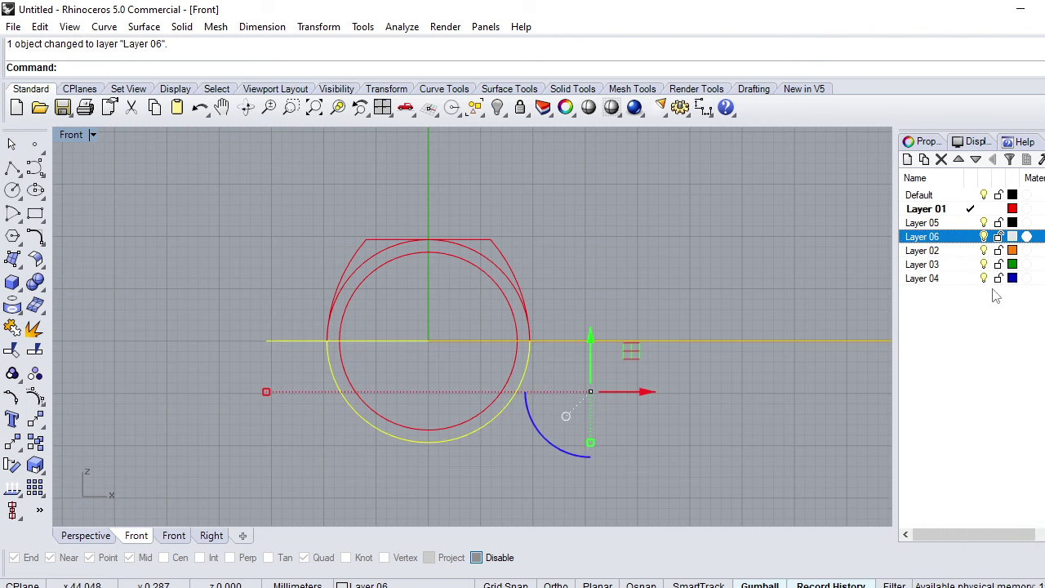
Hide and re-show Layer 06, then select the axis surface
click(983, 236)
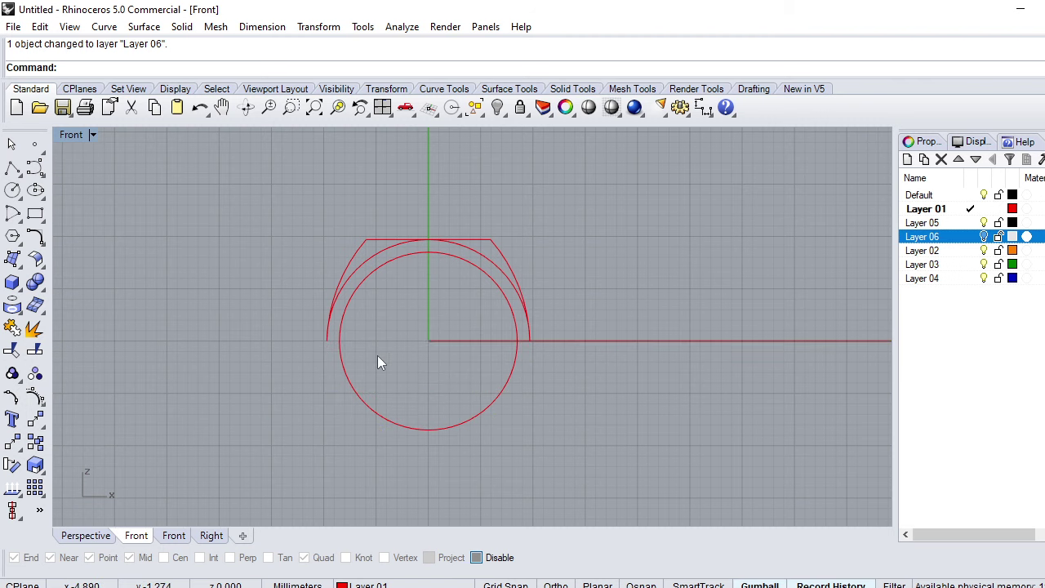
scroll(366, 402, up, 1)
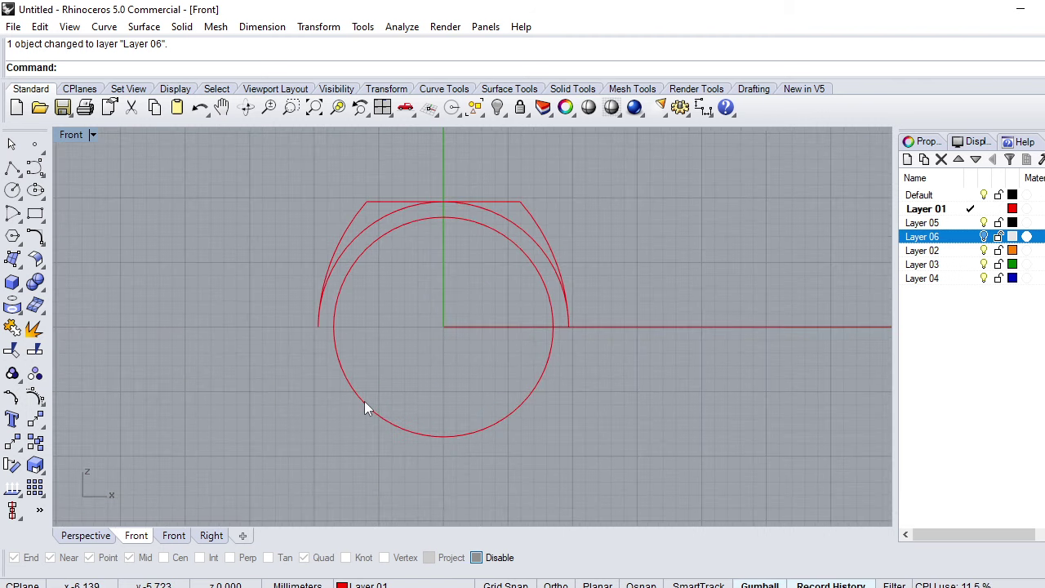
click(984, 236)
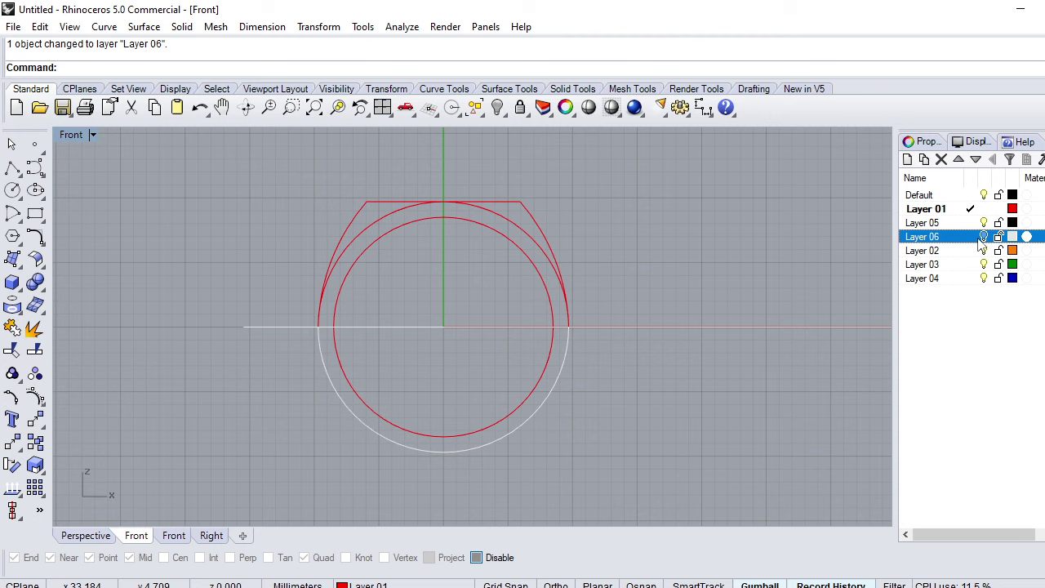
click(682, 326)
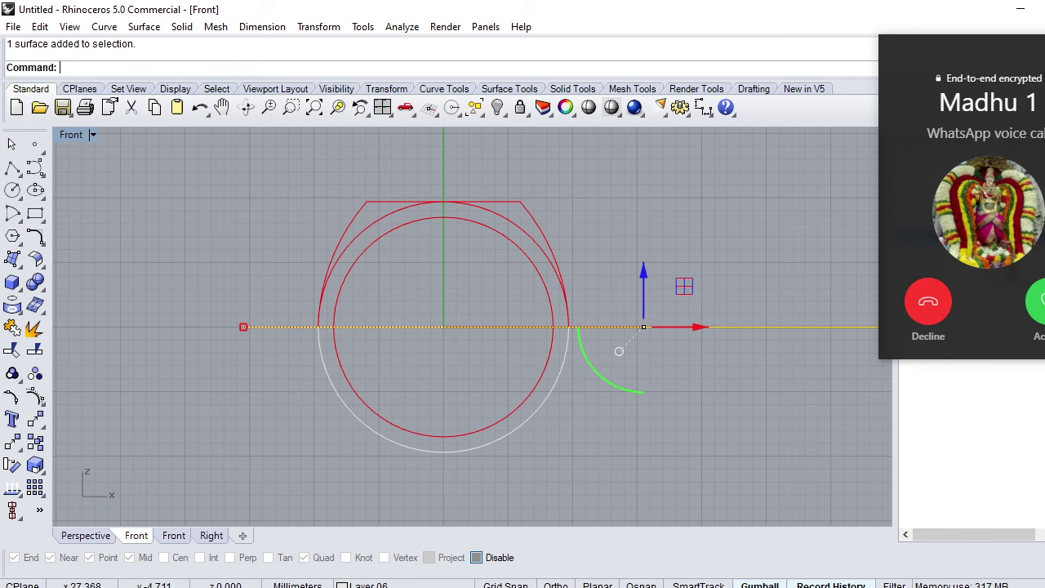
click(929, 301)
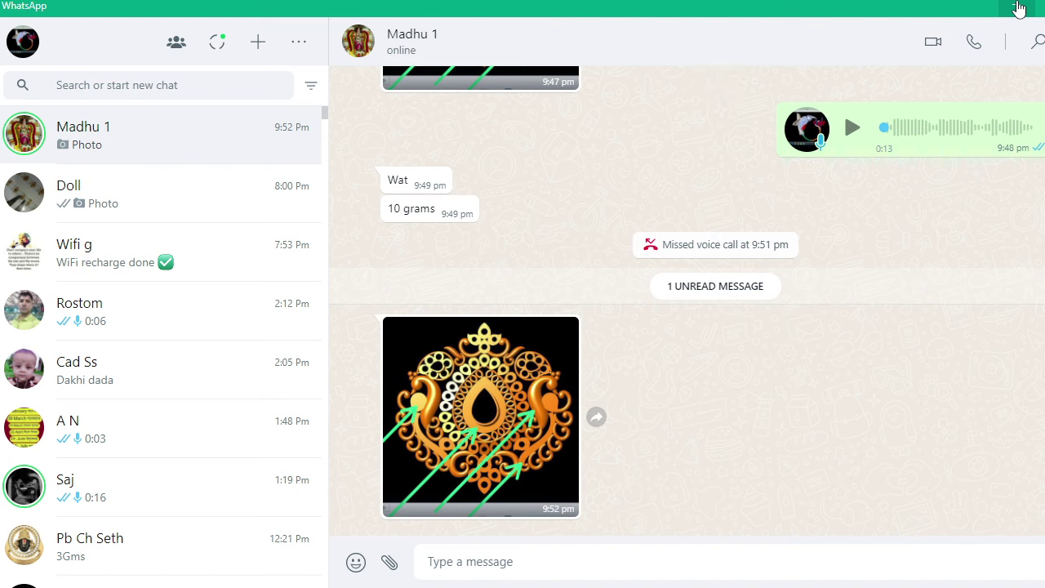
click(1018, 8)
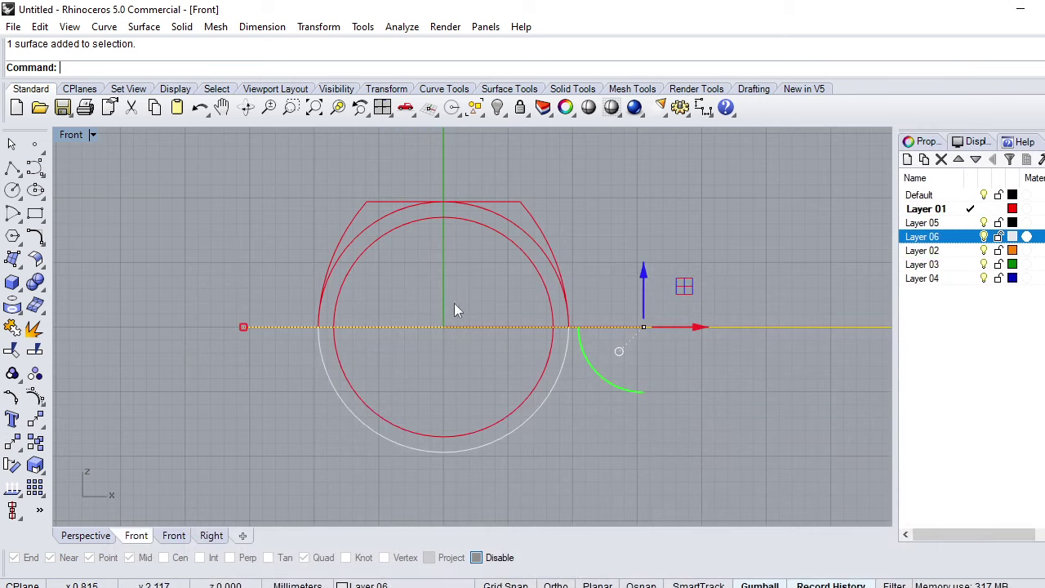
scroll(470, 329, down, 2)
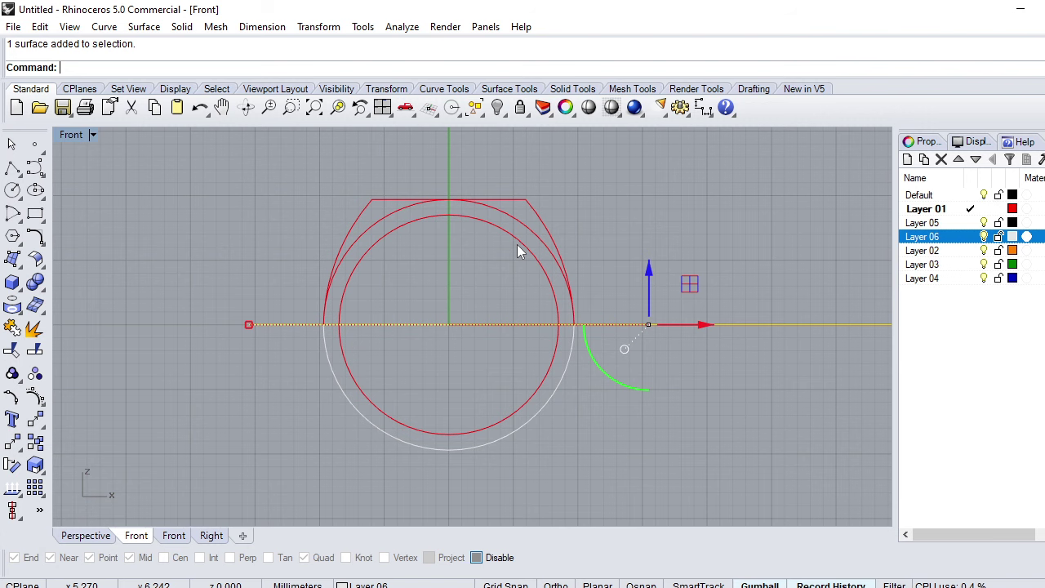
scroll(517, 244, down, 3)
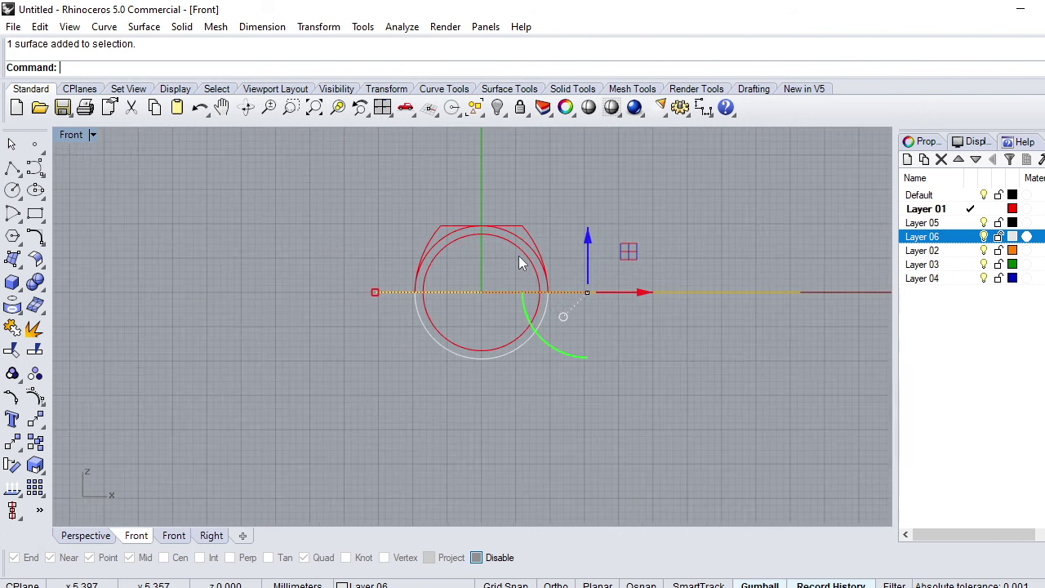
scroll(522, 293, up, 3)
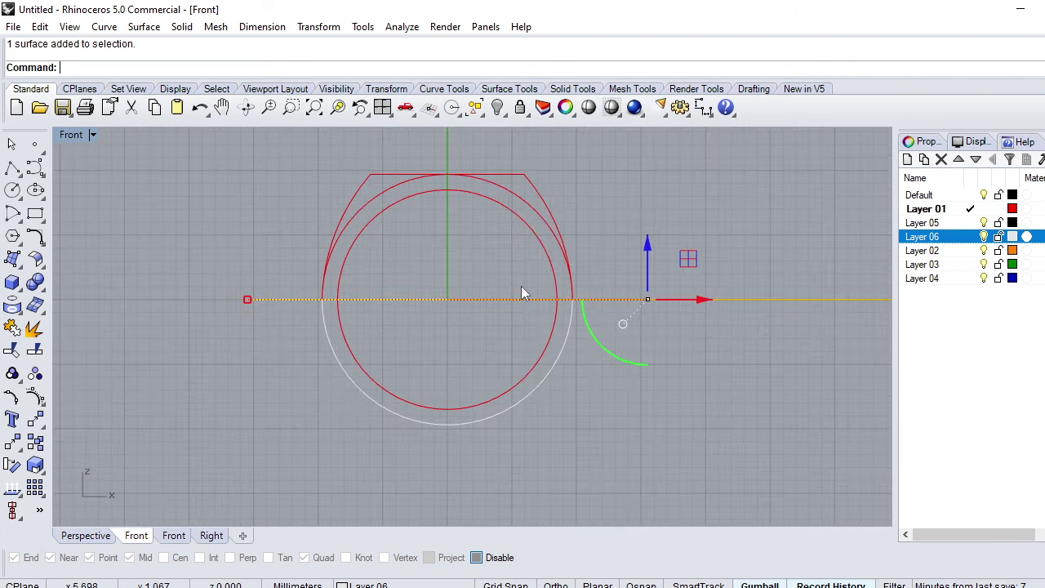
scroll(521, 292, down, 3)
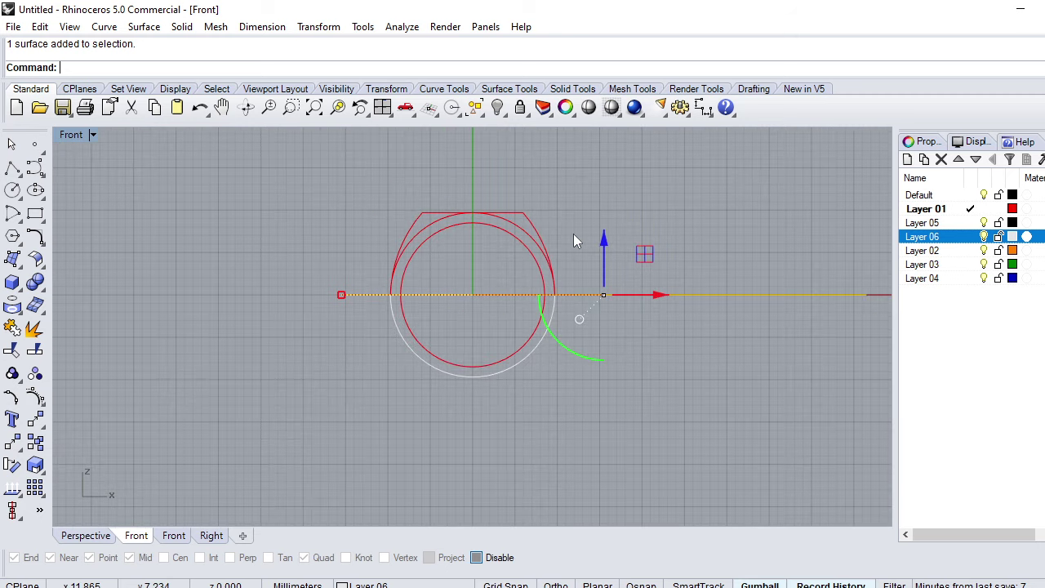
key(Escape)
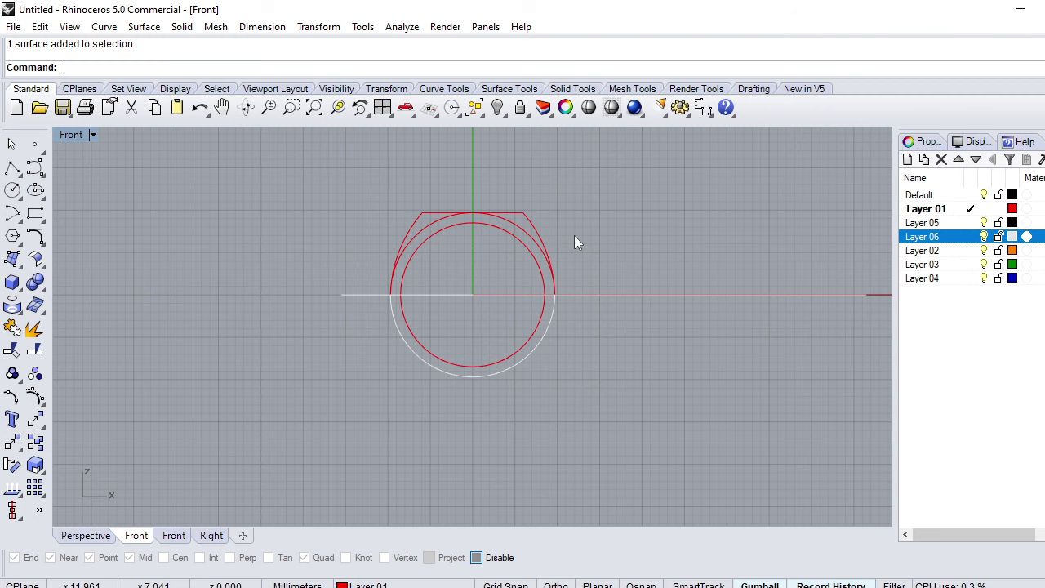
text(Top)
Check the Top view, then orbit Perspective to compare the profile curves with the reference ring
key(Return)
text(Perspective TwoPointPerspective ): _Perspective)
key(Return)
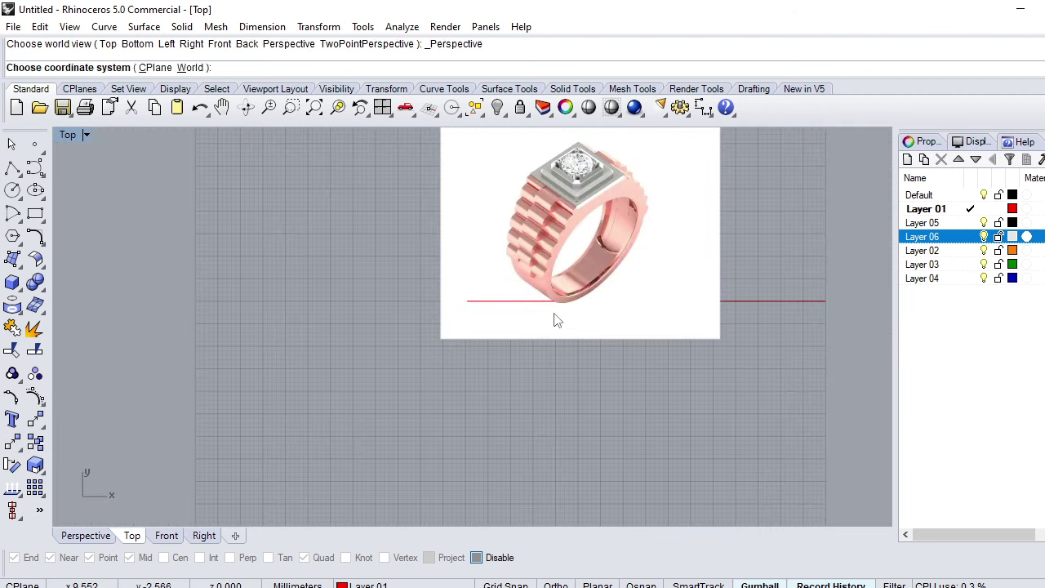
mouse_move(555, 320)
right_down()
mouse_move(523, 362)
mouse_move(466, 269)
mouse_move(536, 252)
mouse_move(474, 345)
mouse_move(485, 376)
mouse_move(496, 362)
right_up()
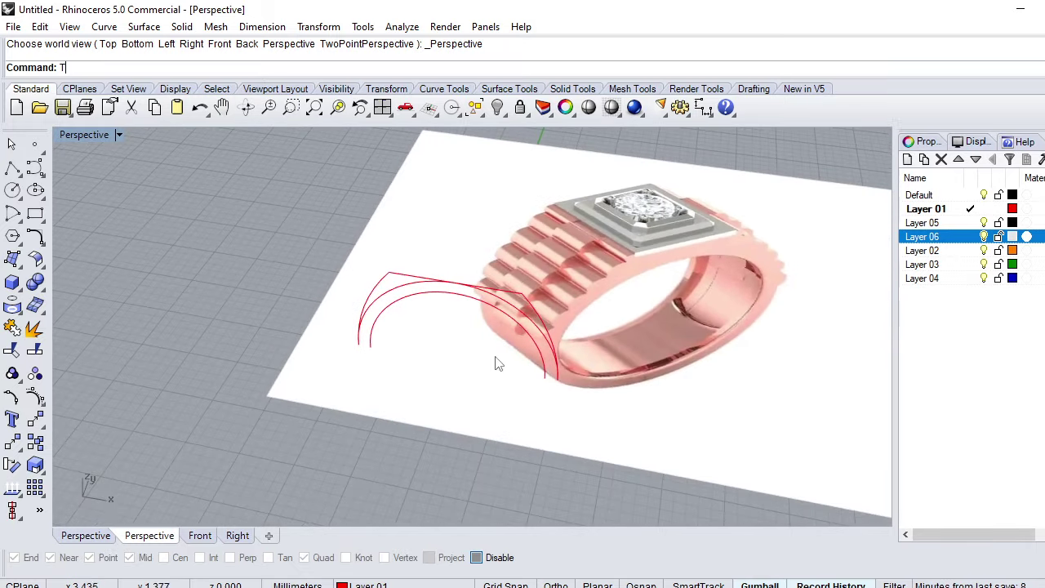
Return to the Top view, zoom in, then go back to Perspective
text(Top)
key(Return)
scroll(523, 327, up, 2)
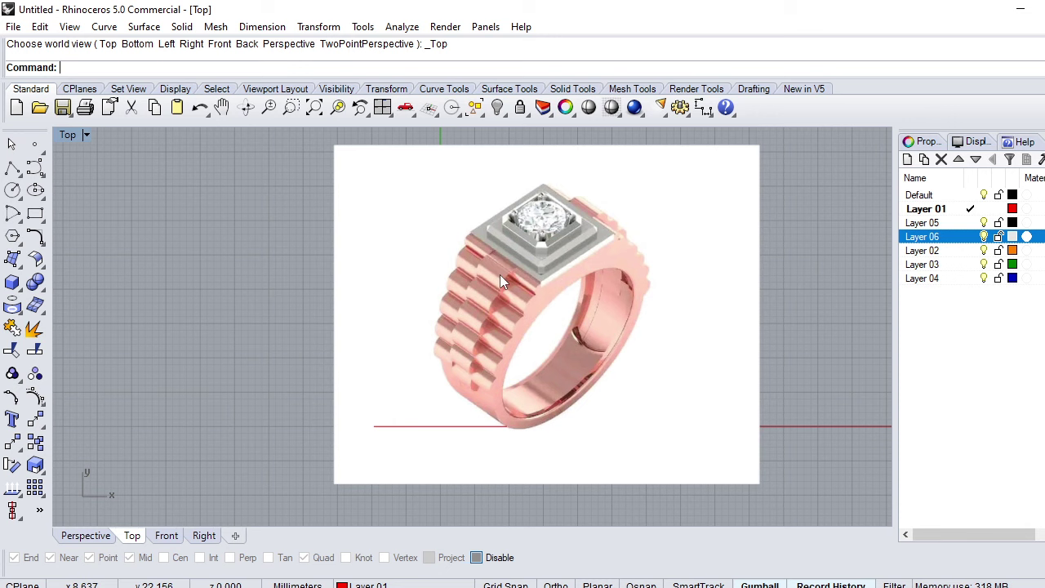
text(Perspective)
key(Return)
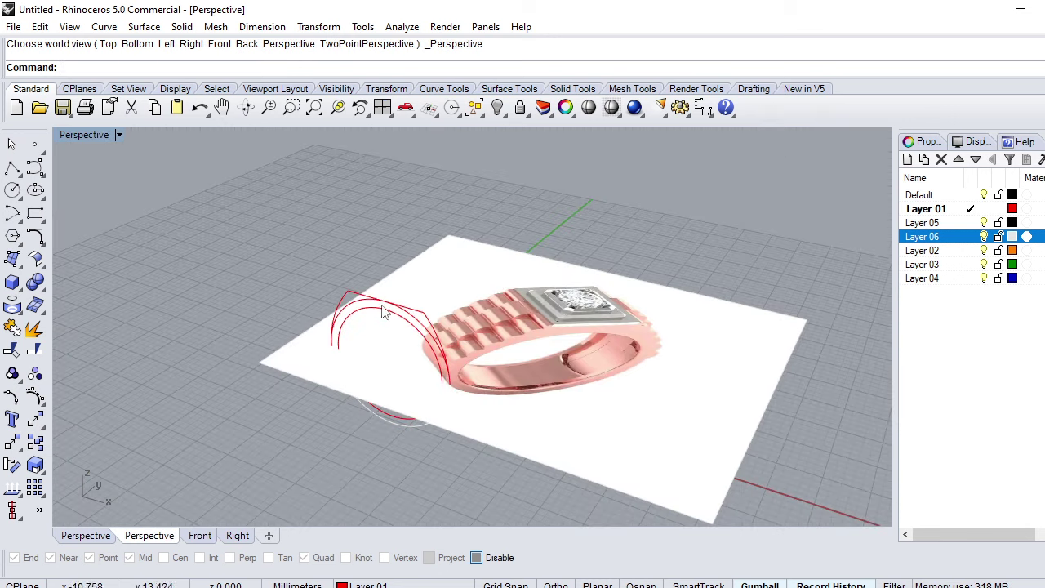
Select the profile's flat top line and switch to the Front view
click(320, 261)
scroll(320, 260, down, 3)
scroll(320, 260, down, 3)
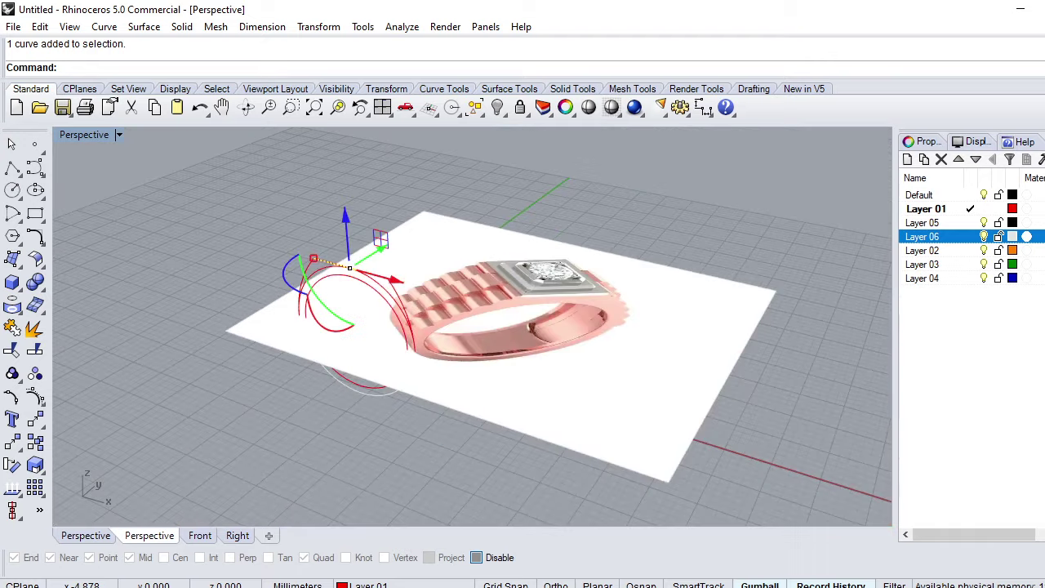
text(Front)
key(Return)
Zoom in and shorten the ring profile's flat top line with the gumball
scroll(399, 244, up, 3)
scroll(399, 245, up, 5)
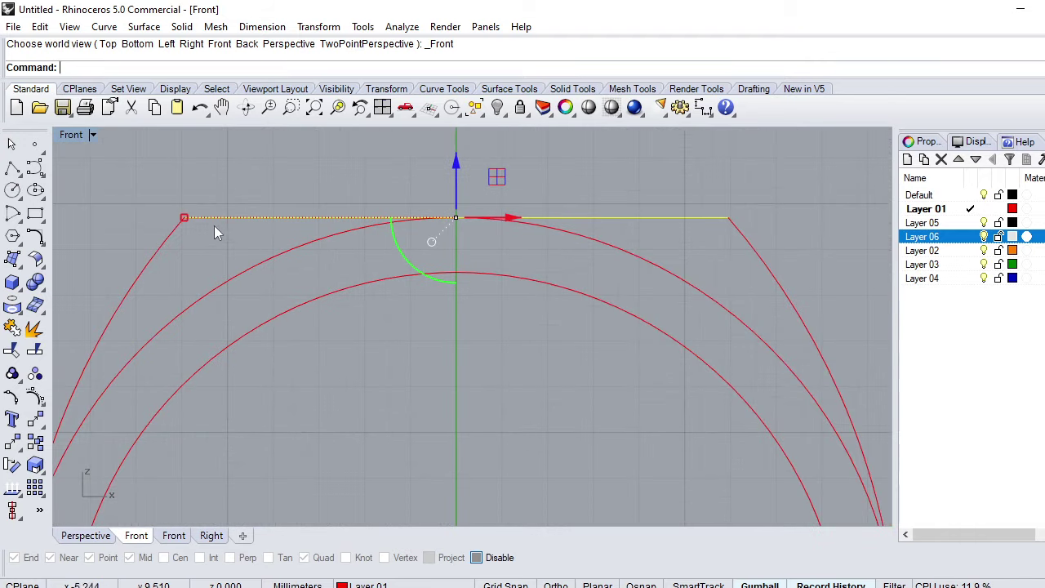
drag(184, 219, 217, 219)
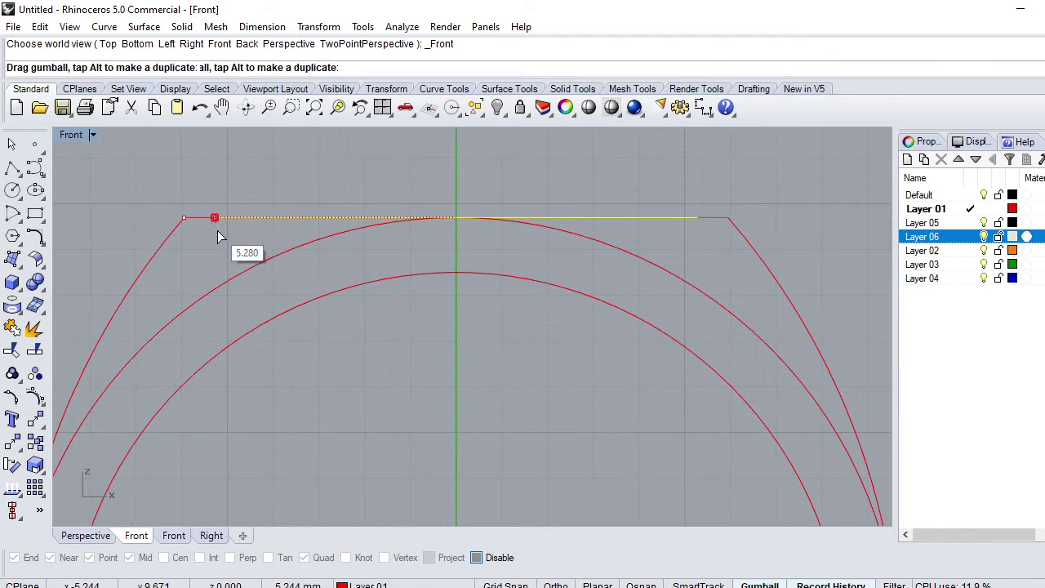
click(169, 246)
Show the left curve's control points and move its top end onto the shortened line's end
click(169, 246)
scroll(271, 216, down, 2)
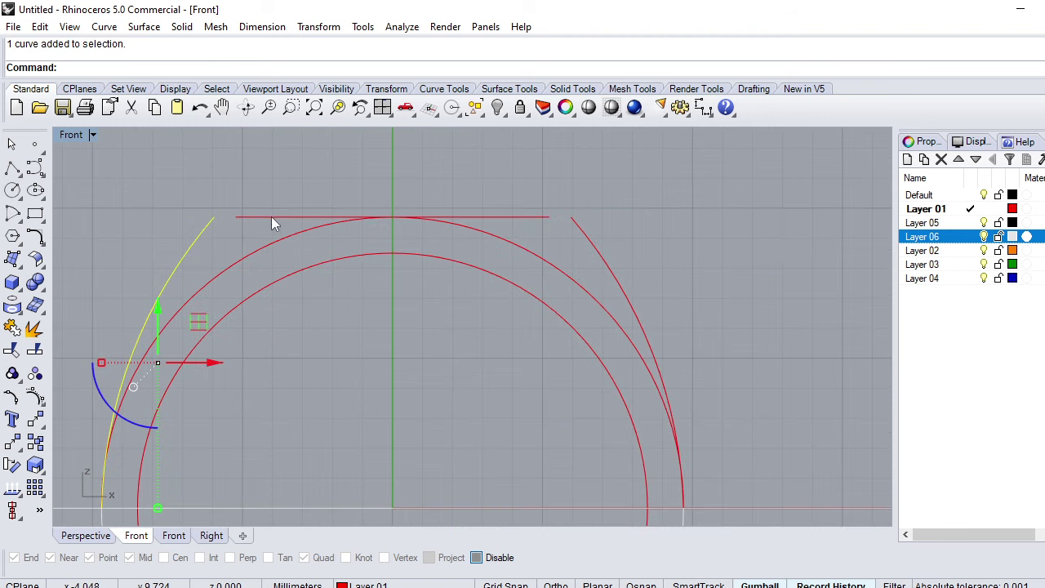
key(F10)
click(214, 217)
drag(214, 217, 222, 216)
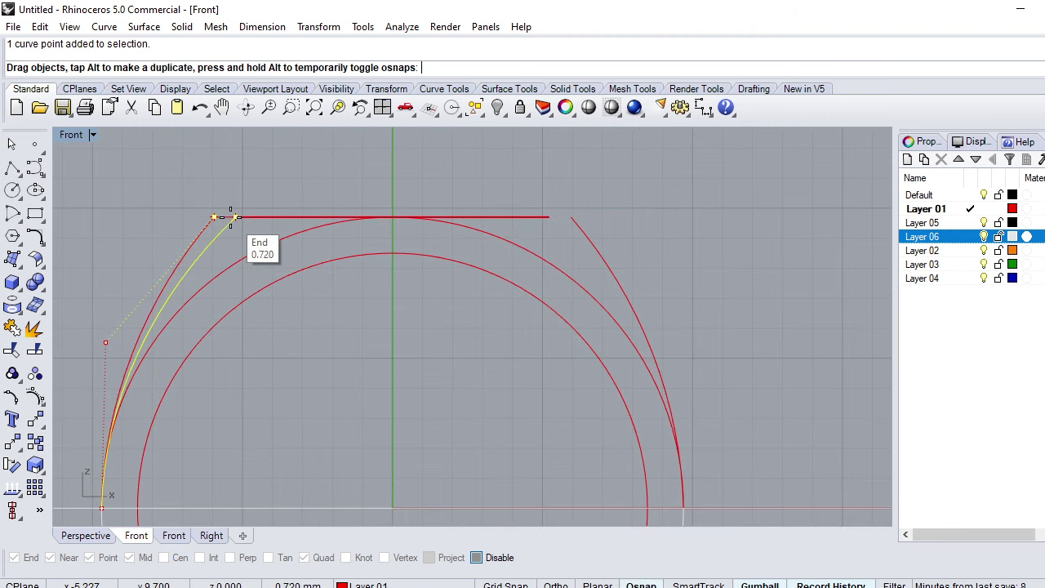
scroll(219, 276, down, 3)
scroll(218, 276, up, 3)
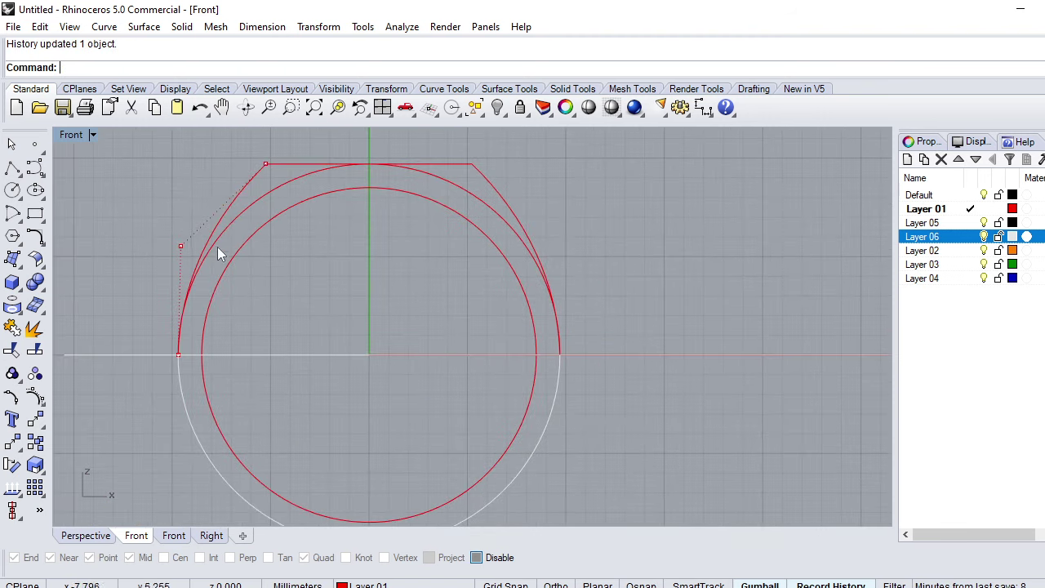
Rebuild the reshaped left arc with 4 points, degree 3
click(236, 202)
text(rebuild)
key(Return)
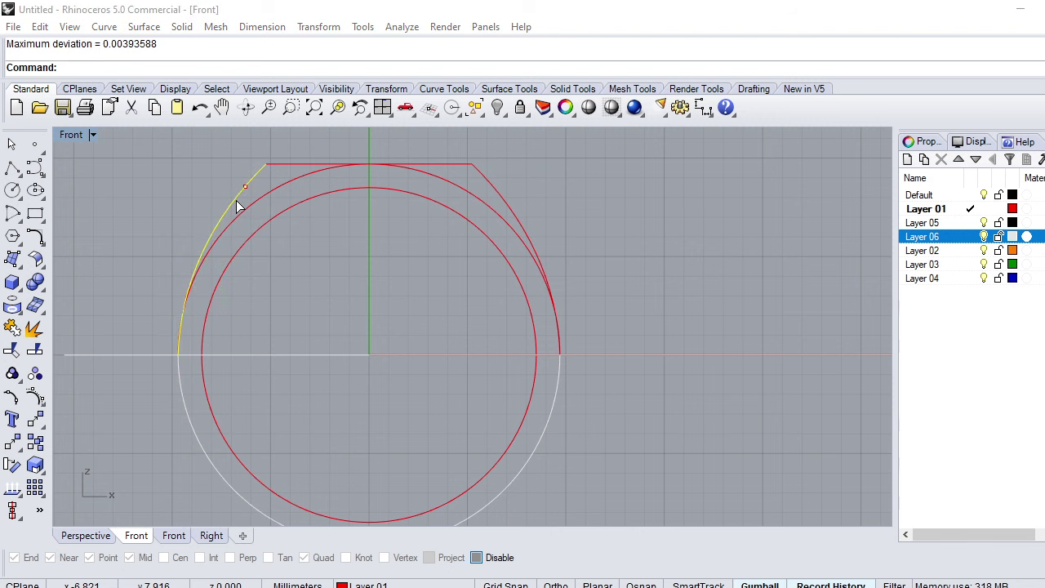
click(791, 326)
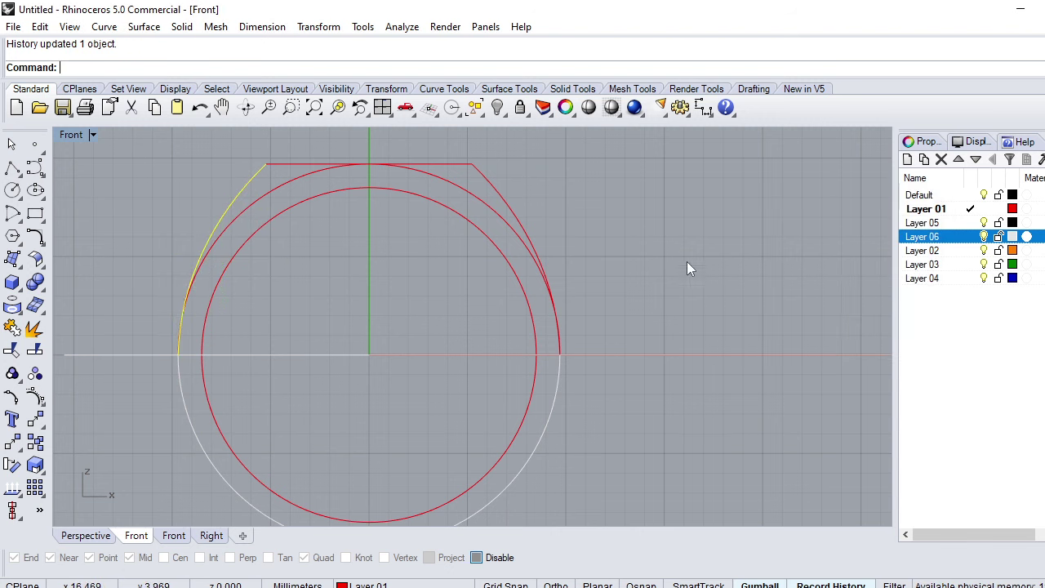
scroll(653, 303, down, 3)
Switch to Perspective and orbit and zoom to a lower angle on the profile's top corner
key(ctrl+F1)
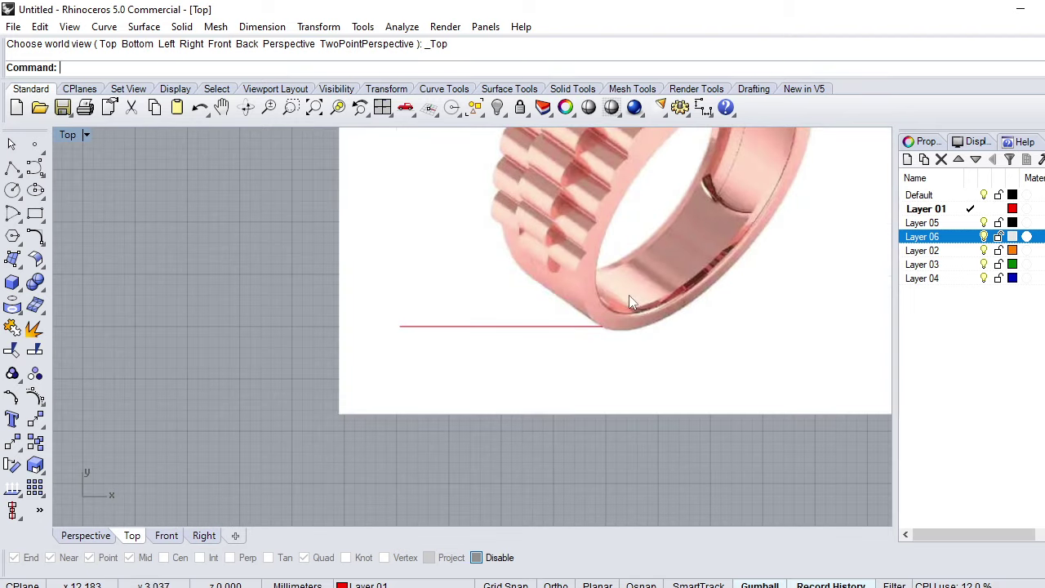
key(ctrl+F4)
scroll(546, 414, up, 3)
right_drag(541, 453, 560, 384)
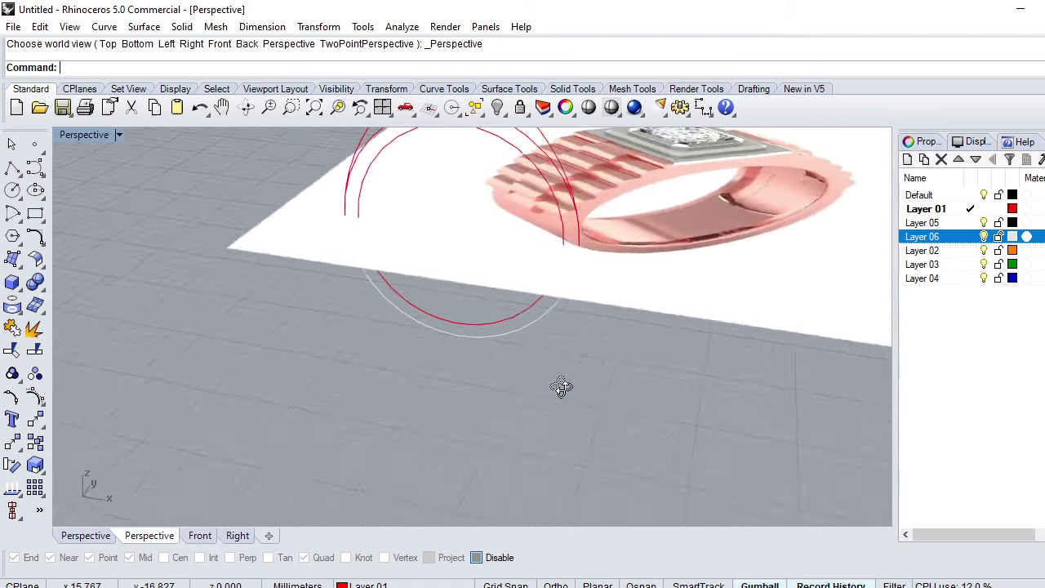
scroll(525, 397, down, 3)
scroll(512, 295, up, 3)
scroll(529, 315, down, 2)
right_drag(529, 316, 427, 332)
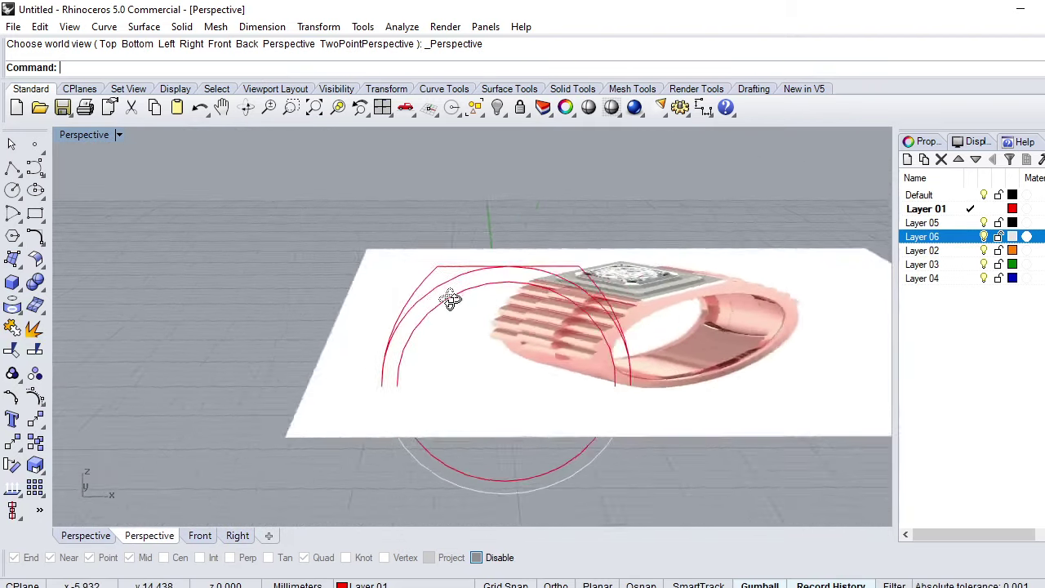
scroll(450, 372, up, 3)
scroll(450, 372, down, 3)
scroll(455, 369, up, 3)
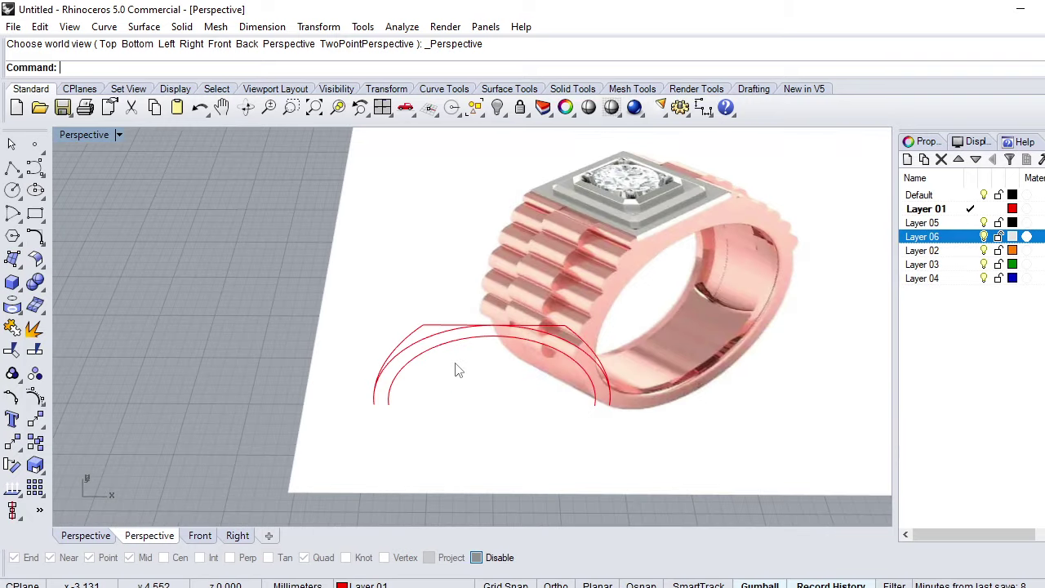
scroll(428, 345, down, 3)
scroll(478, 337, up, 2)
scroll(493, 355, up, 2)
scroll(462, 346, up, 3)
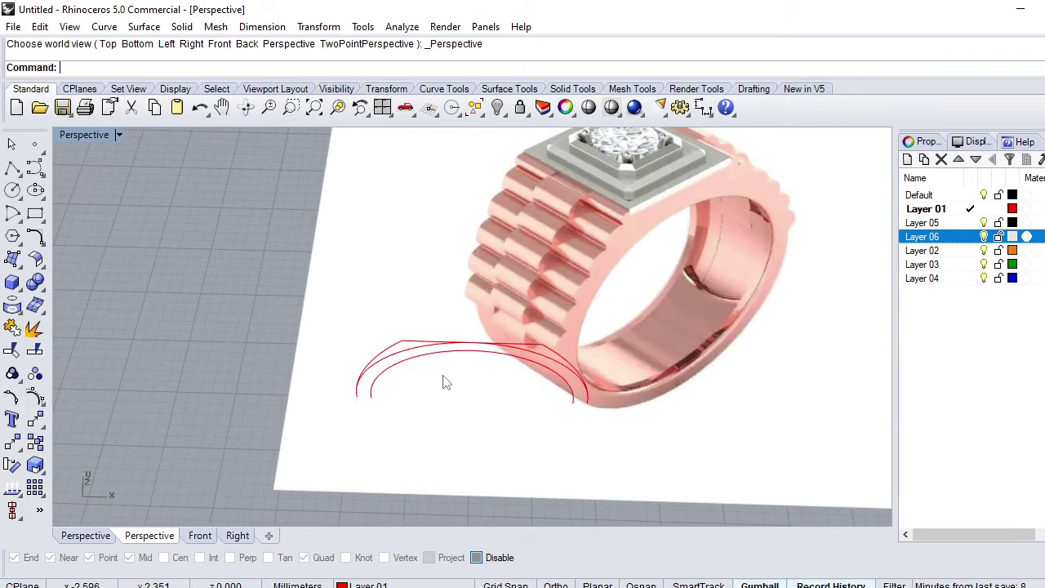
scroll(439, 373, down, 1)
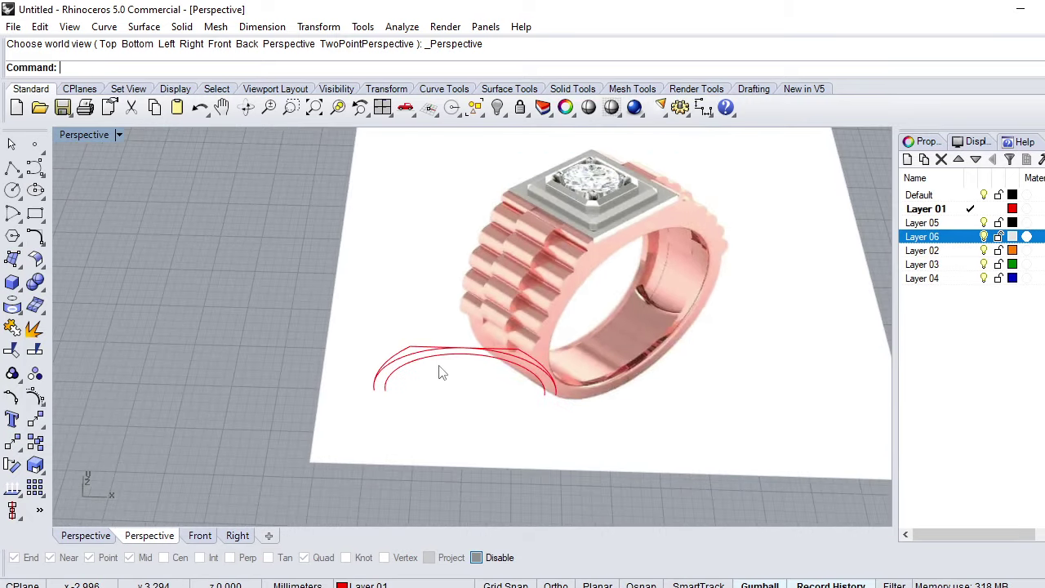
scroll(401, 362, up, 2)
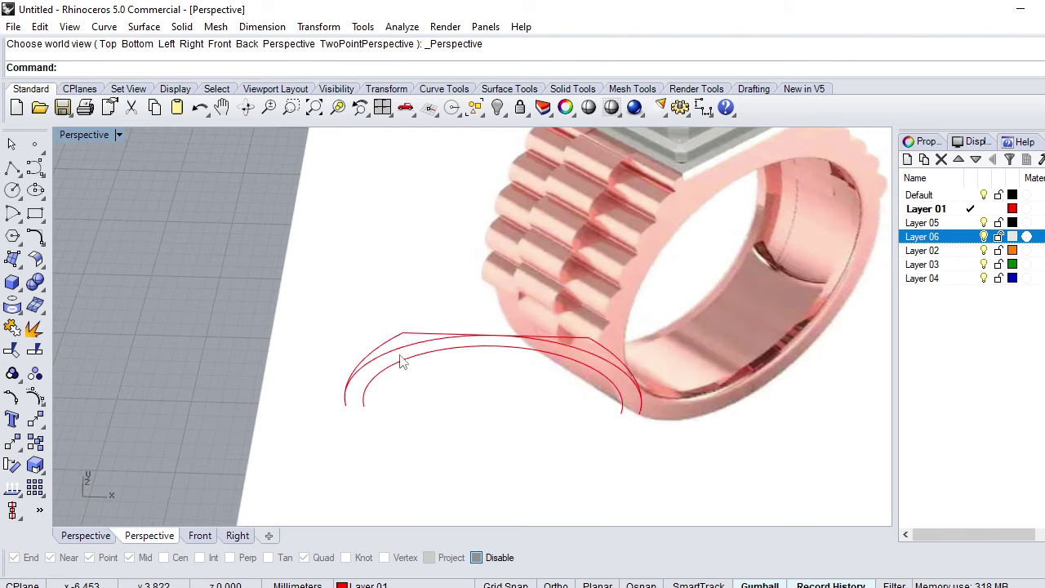
scroll(401, 361, up, 2)
Draw a 4 mm BothSides line centred on the top line's left corner end
text(L)
key(Return)
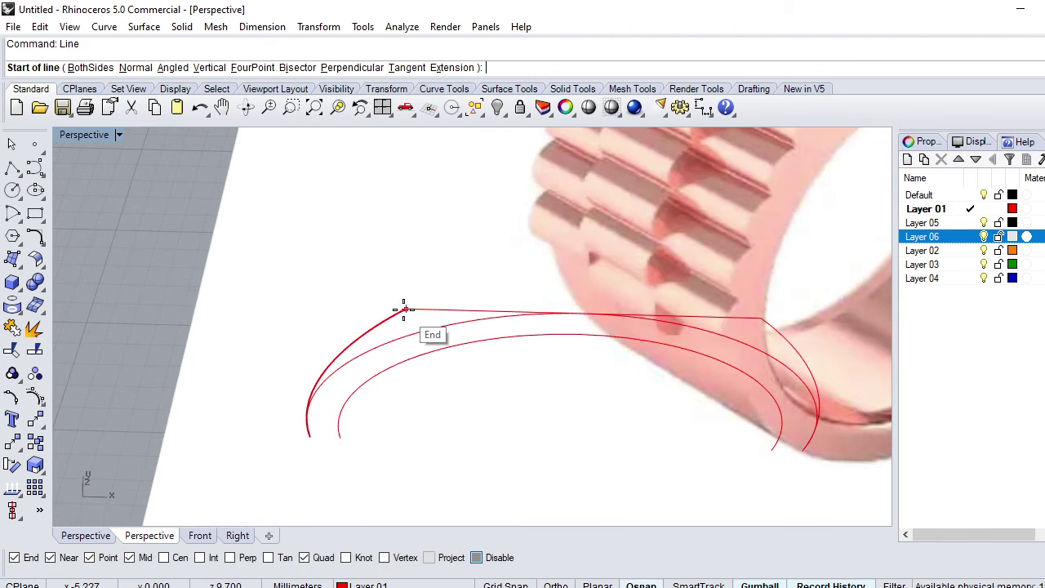
click(406, 309)
scroll(413, 233, down, 1)
text(4)
key(Return)
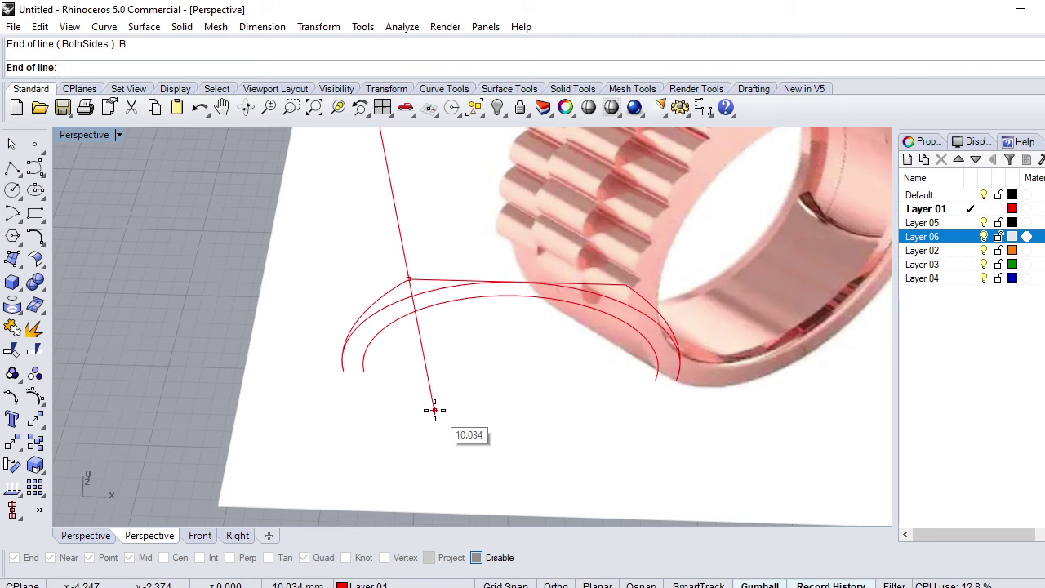
click(434, 410)
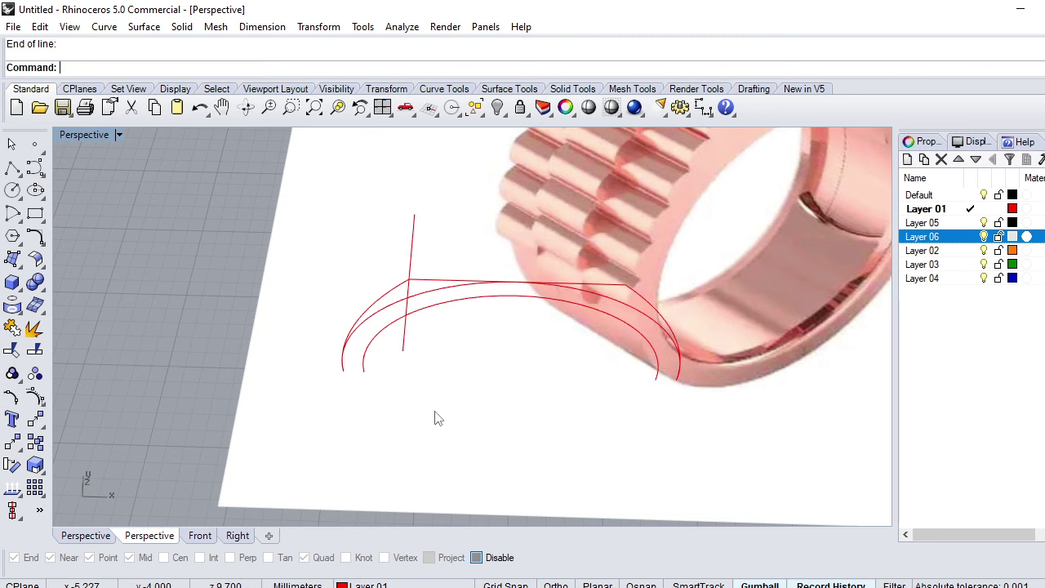
mouse_move(434, 412)
right_down()
mouse_move(508, 299)
mouse_move(592, 246)
mouse_move(523, 245)
right_up()
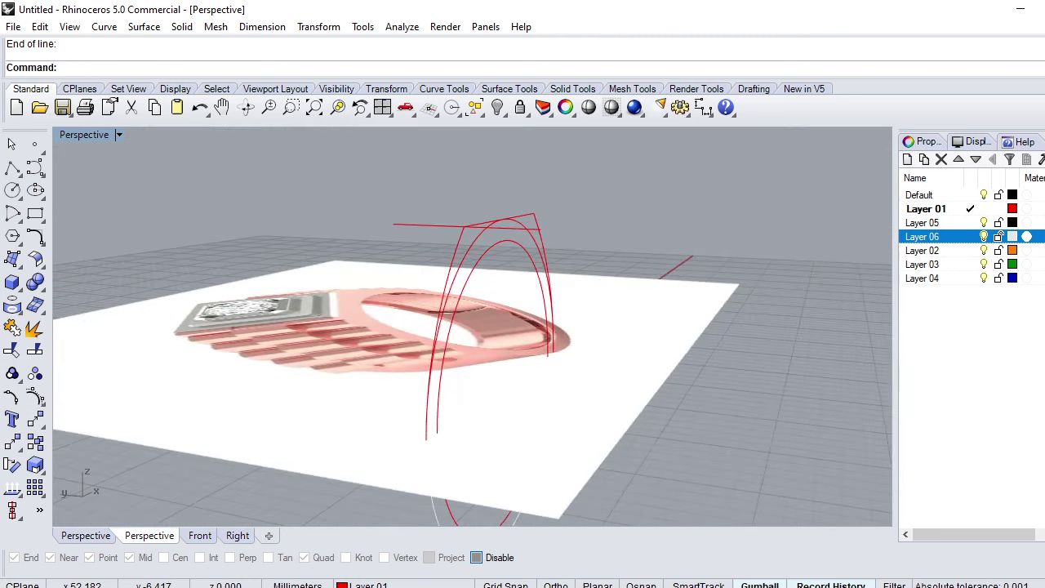
Orbit and zoom to look down on the ring's circles
mouse_move(571, 327)
right_down()
mouse_move(514, 327)
mouse_move(513, 252)
mouse_move(424, 264)
right_up()
scroll(423, 379, up, 3)
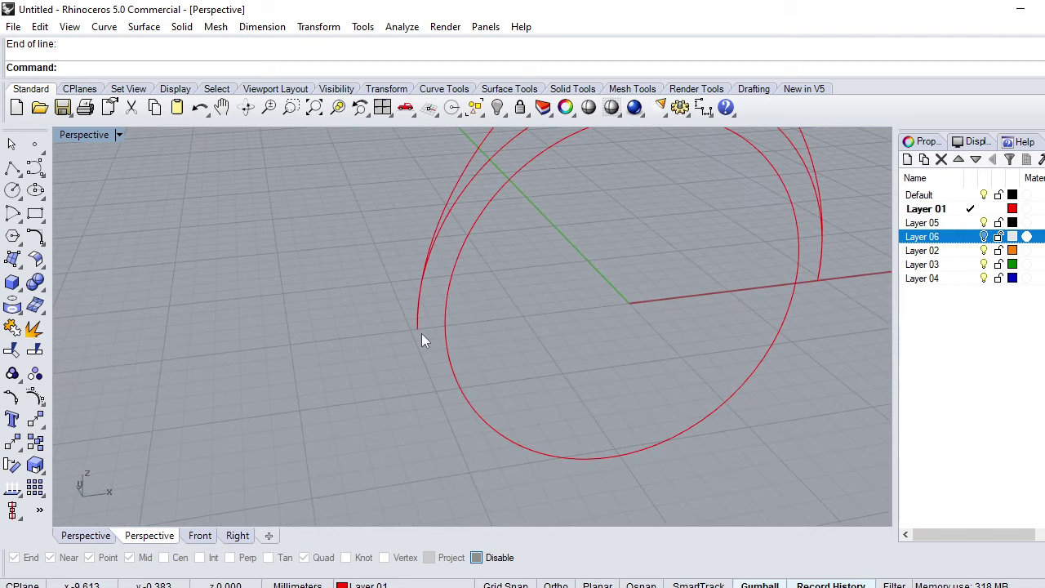
scroll(421, 333, up, 3)
Draw a 3.5 mm BothSides line centred on the outer arc's lower end
key(Return)
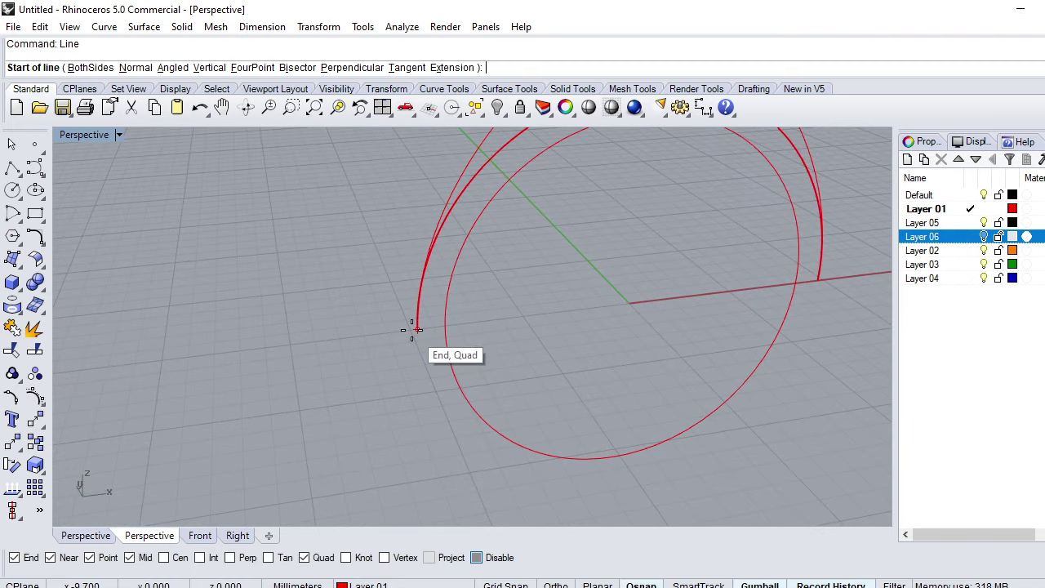
click(641, 586)
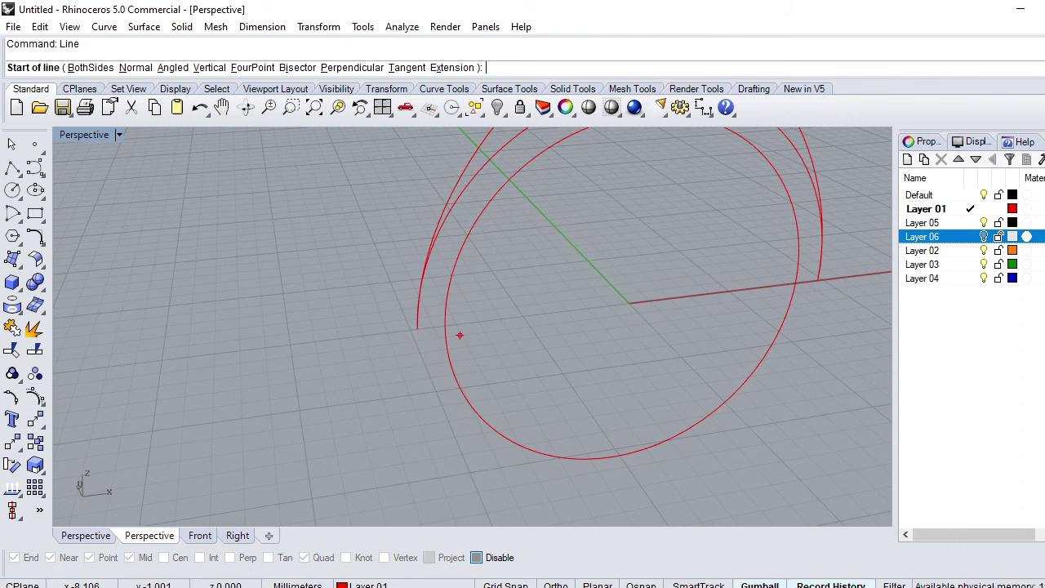
key(alt)
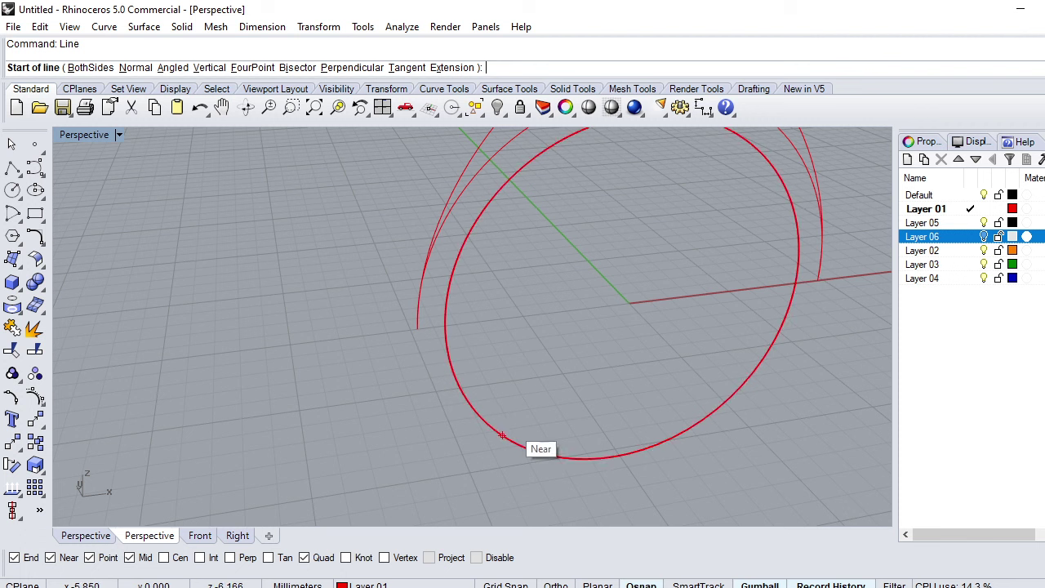
key(alt)
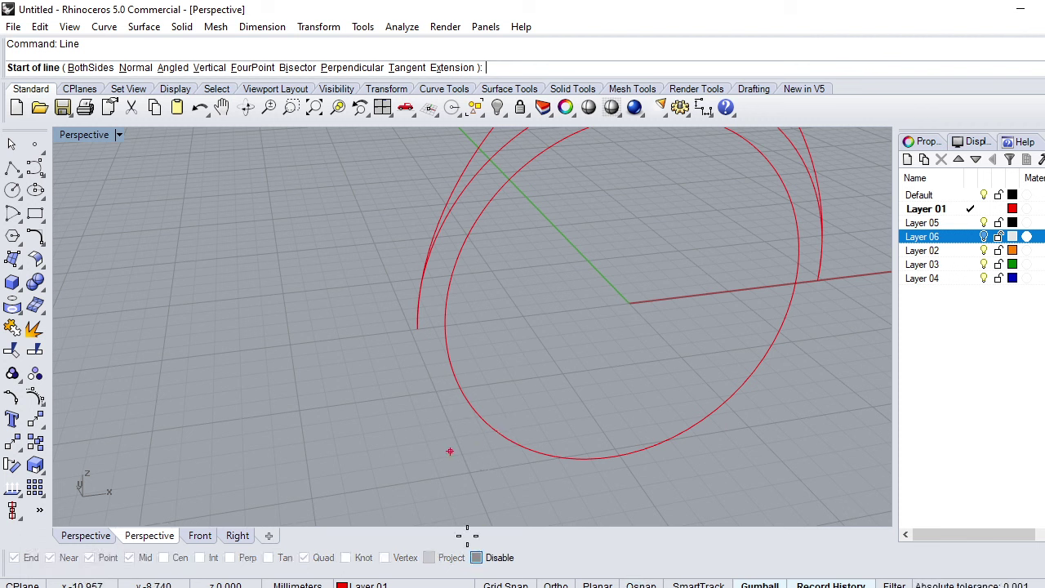
click(410, 328)
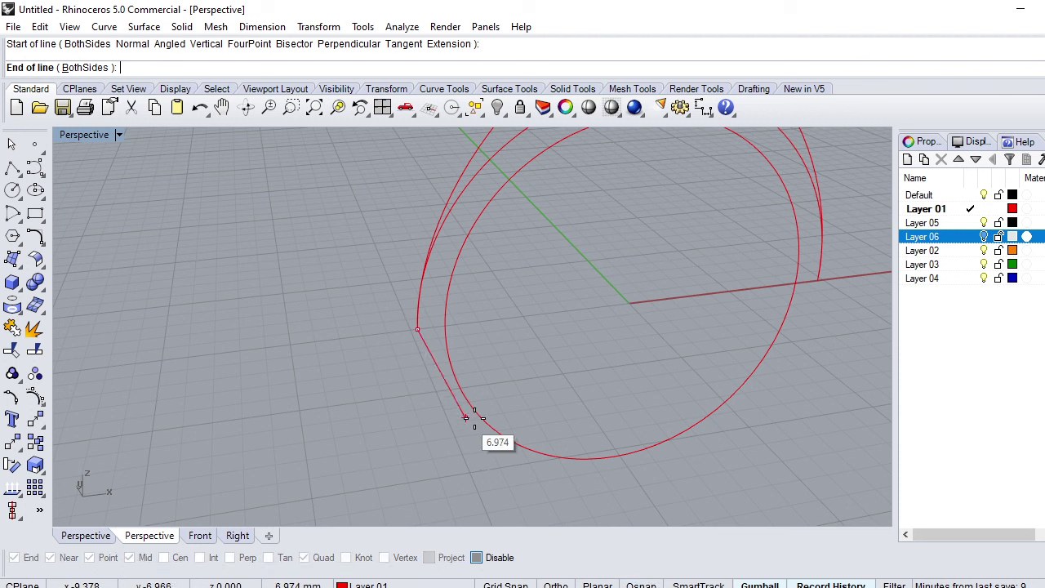
text(b)
key(Return)
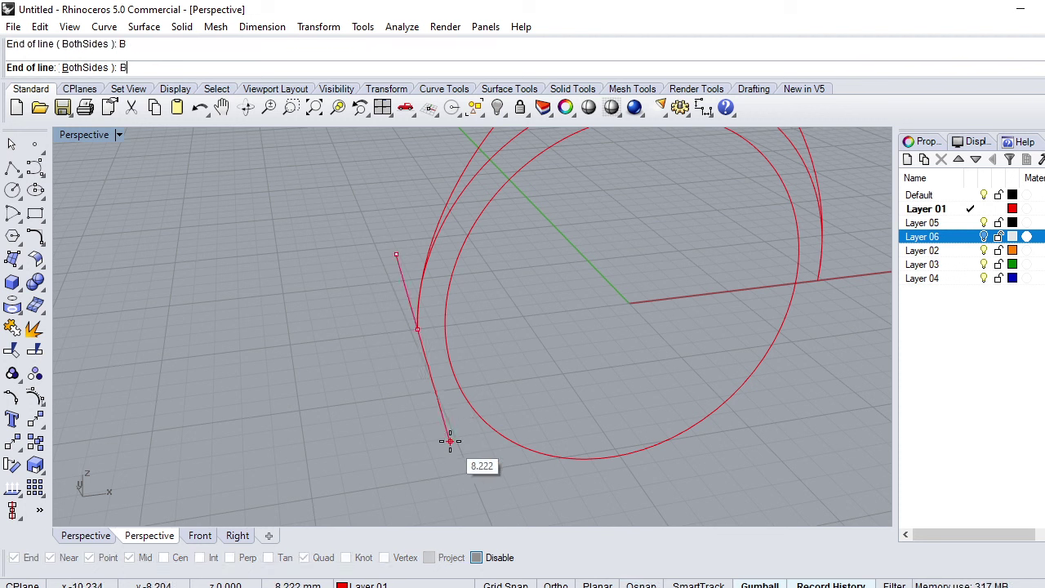
text(4)
key(Return)
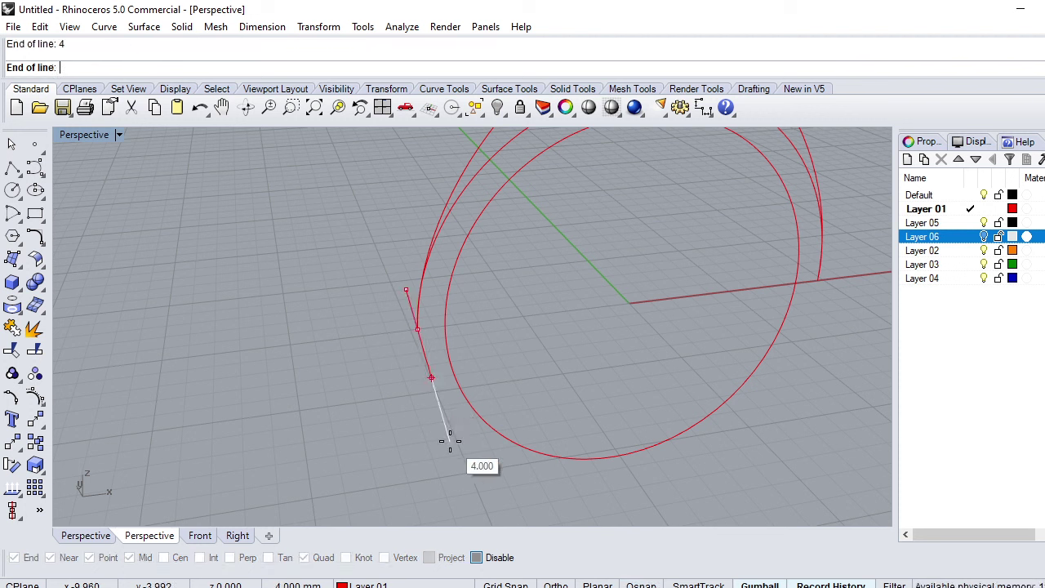
text(3)
text(.5)
key(Return)
click(449, 440)
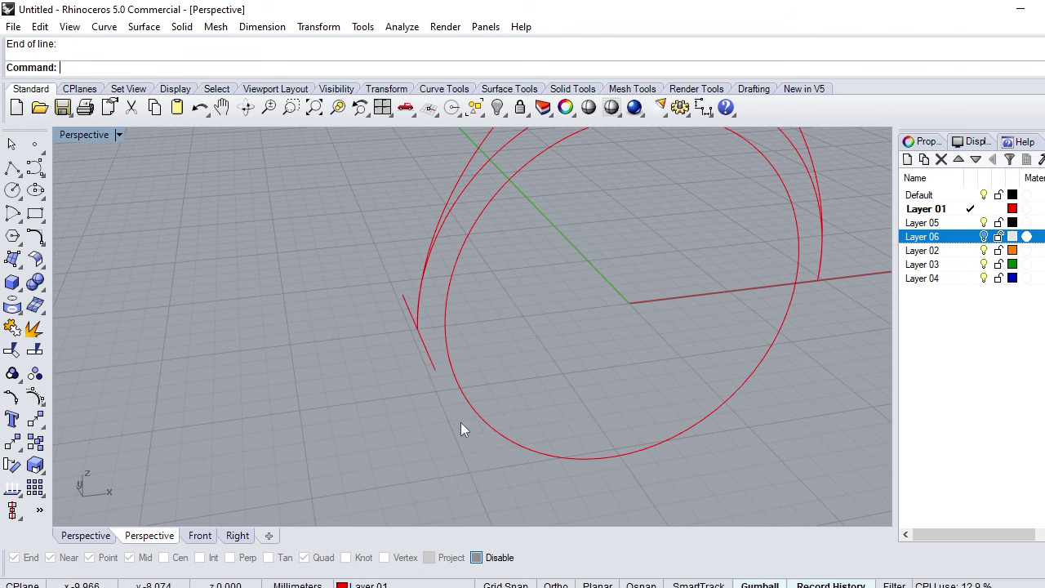
mouse_move(461, 422)
right_down()
mouse_move(496, 342)
mouse_move(591, 378)
mouse_move(608, 352)
mouse_move(571, 343)
mouse_move(582, 332)
right_up()
Show, then hide, the reference ring picture layer, orbiting to view the curves from above
click(984, 237)
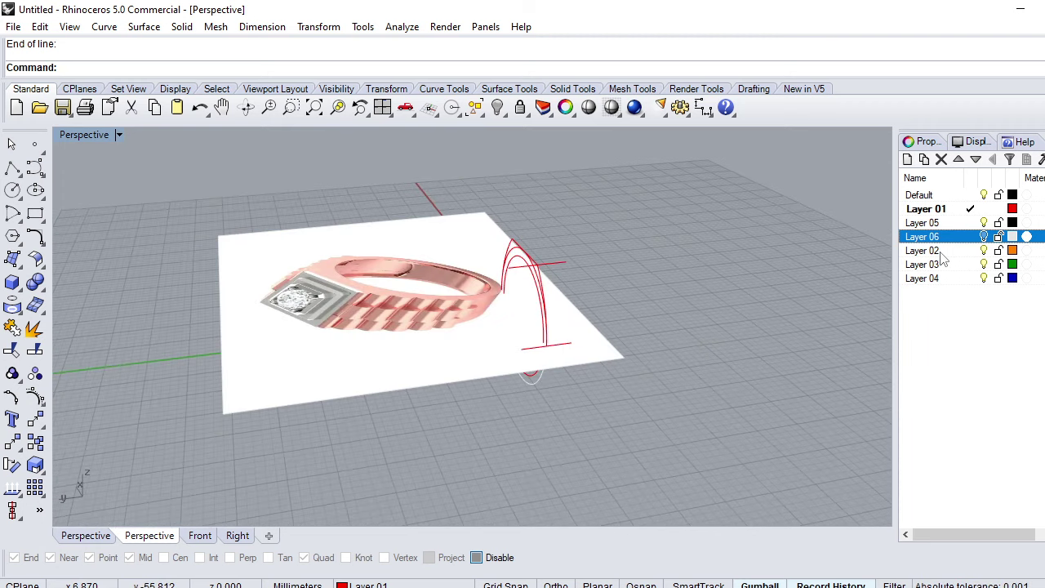
mouse_move(490, 343)
right_down()
mouse_move(215, 422)
mouse_move(690, 266)
right_up()
scroll(596, 277, up, 1)
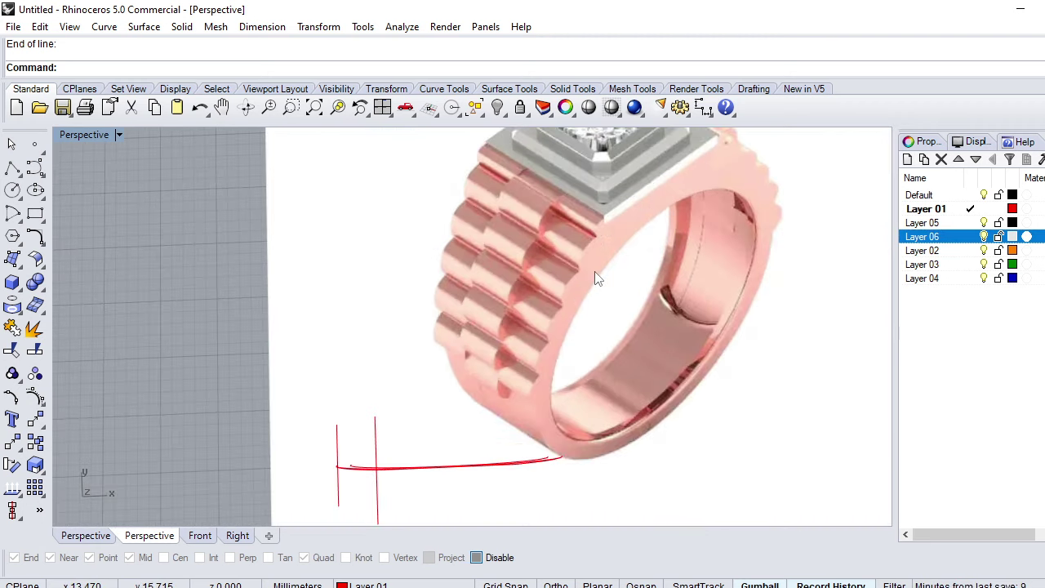
scroll(587, 308, up, 1)
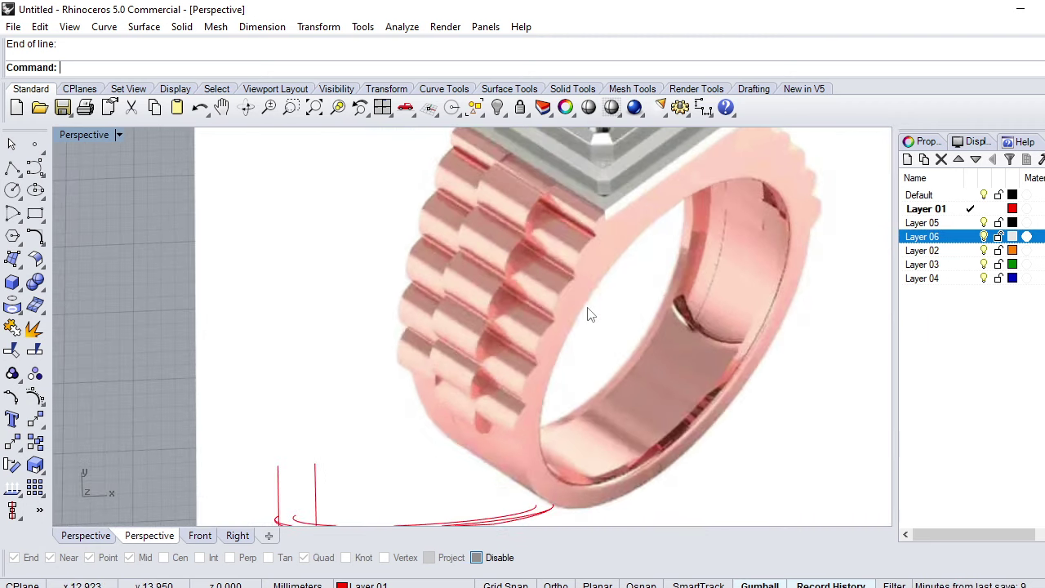
click(984, 237)
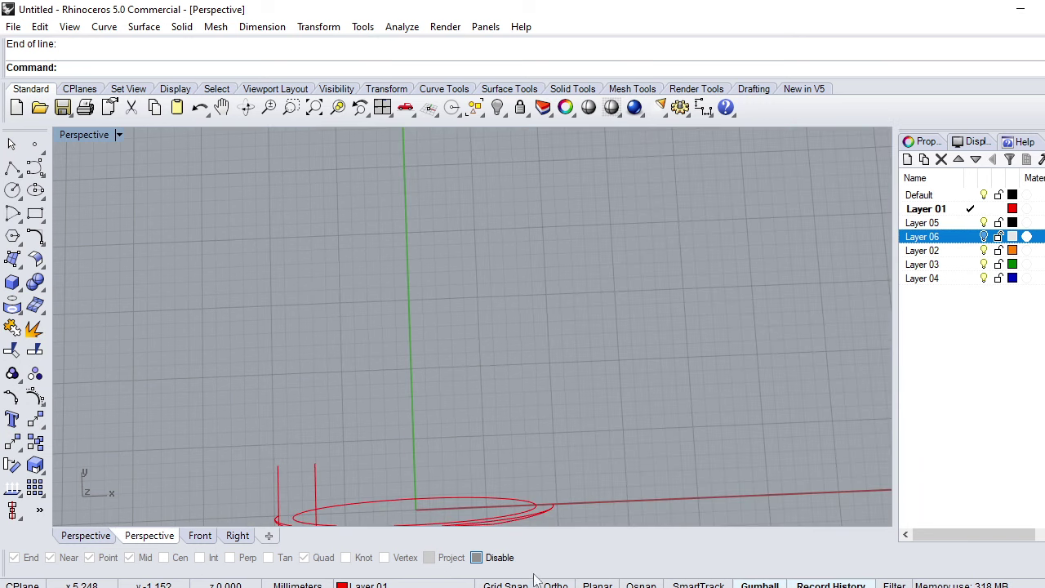
scroll(528, 446, down, 2)
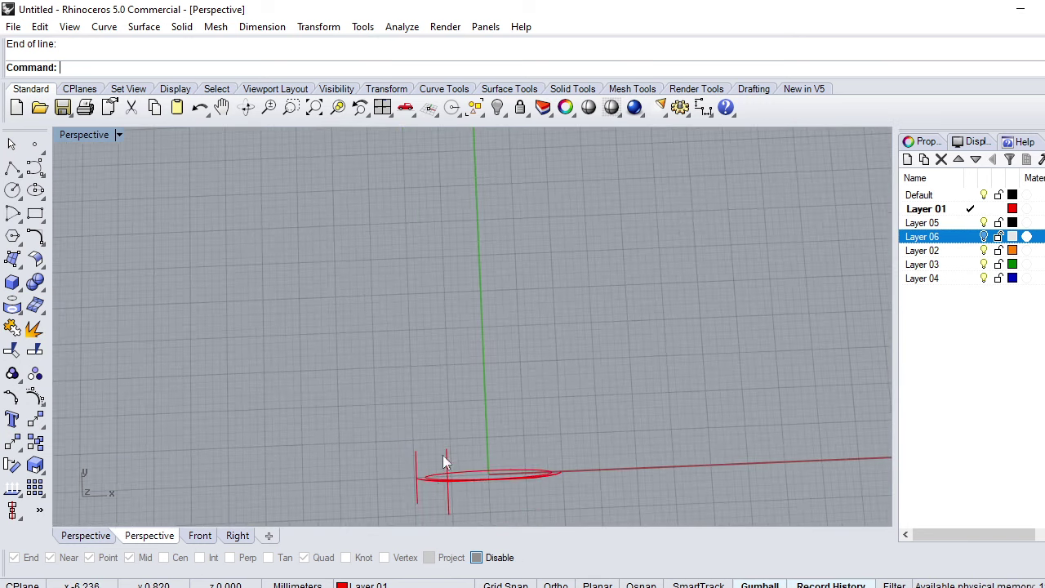
mouse_move(443, 458)
right_down()
mouse_move(494, 409)
mouse_move(439, 319)
right_up()
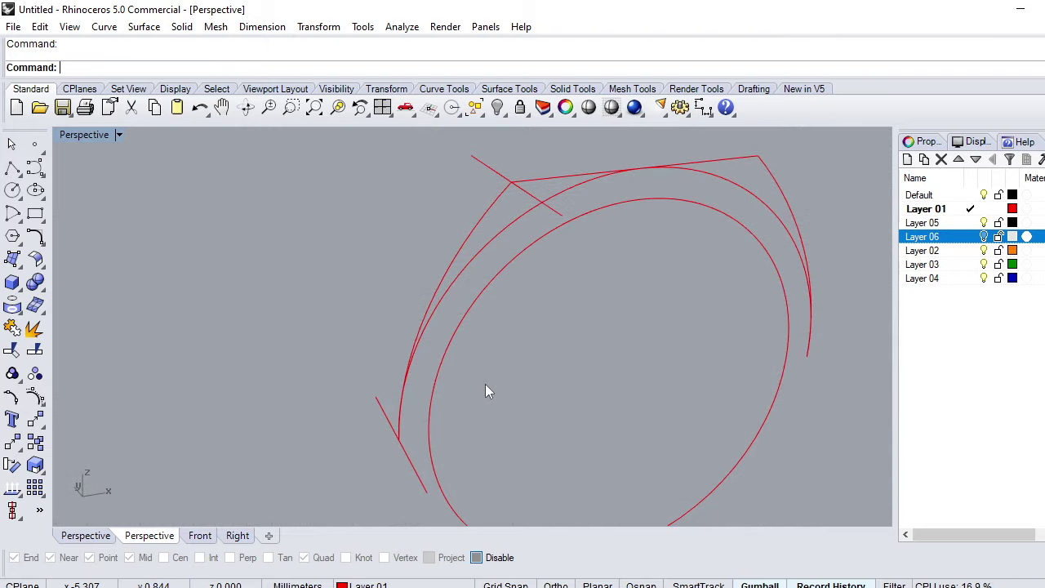
Sweep1 the two short lines along the outer curve as rail into a surface
text(Sw)
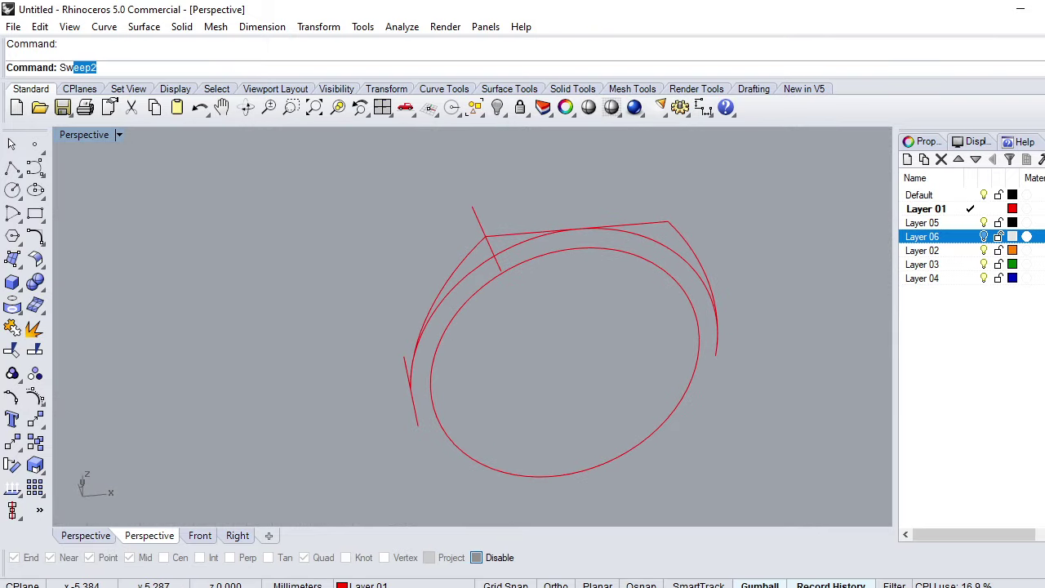
text(e)
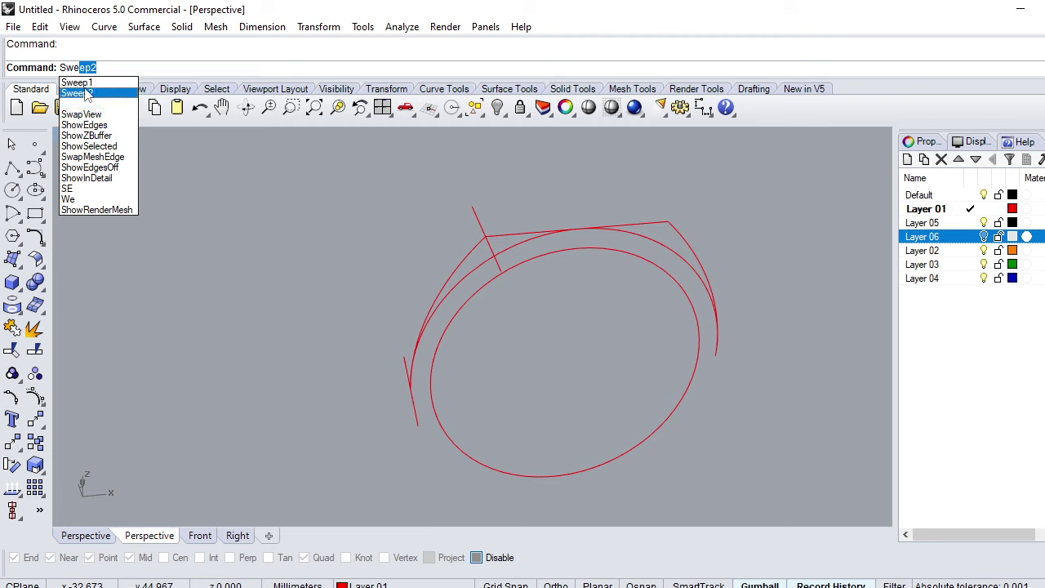
click(86, 83)
click(466, 254)
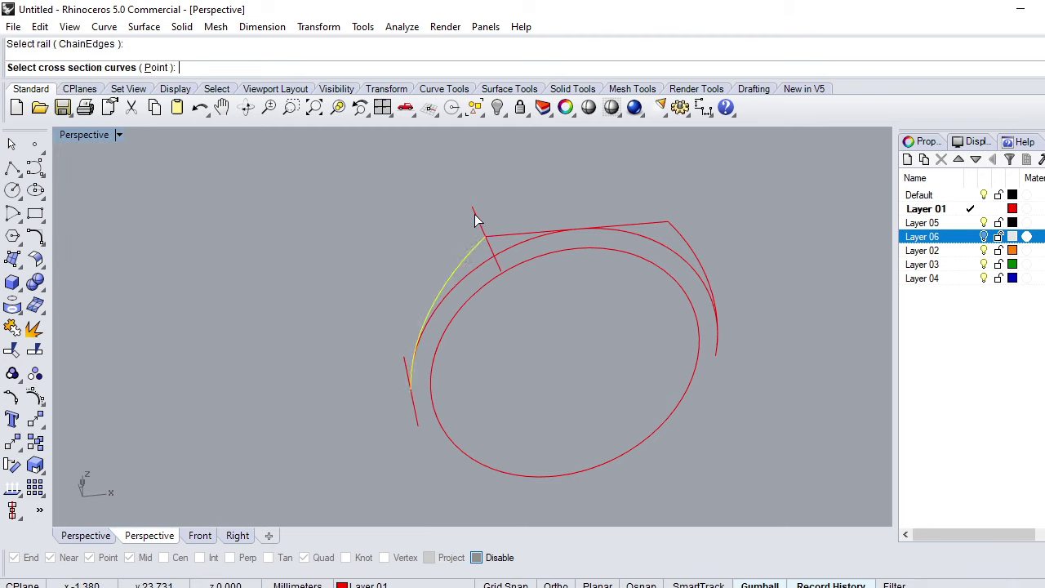
click(475, 215)
click(415, 424)
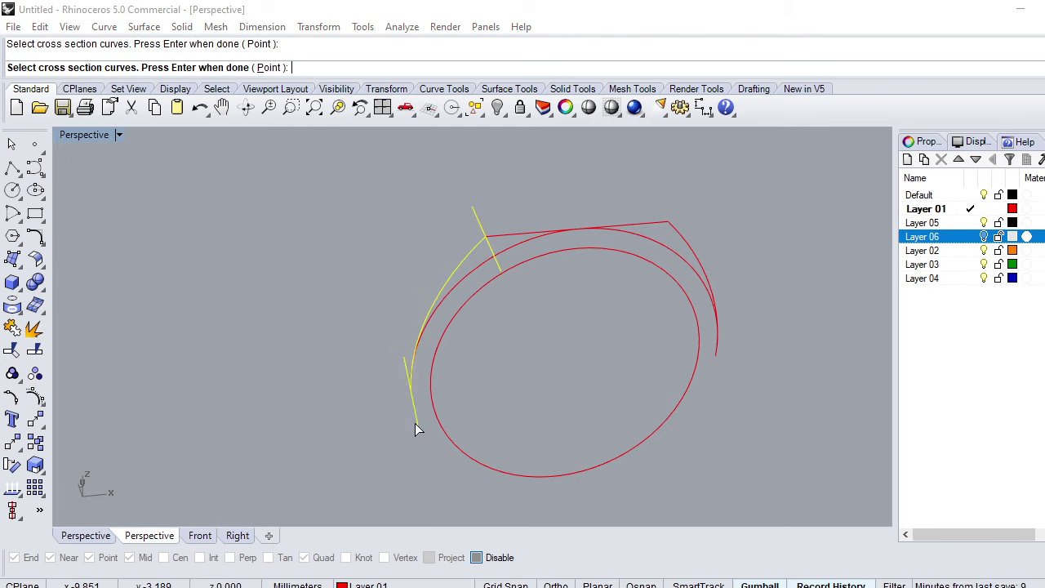
key(Return)
click(482, 421)
Orbit around the new swept surface, selecting it briefly to inspect it
mouse_move(433, 380)
right_down()
mouse_move(630, 340)
mouse_move(554, 373)
mouse_move(650, 431)
right_up()
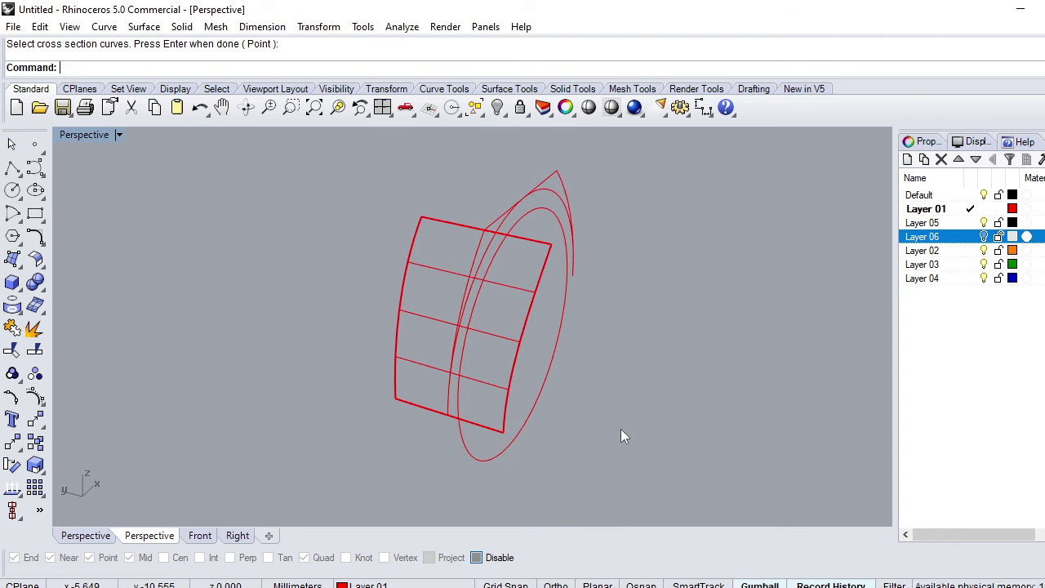
scroll(468, 399, up, 3)
click(480, 371)
scroll(460, 403, down, 3)
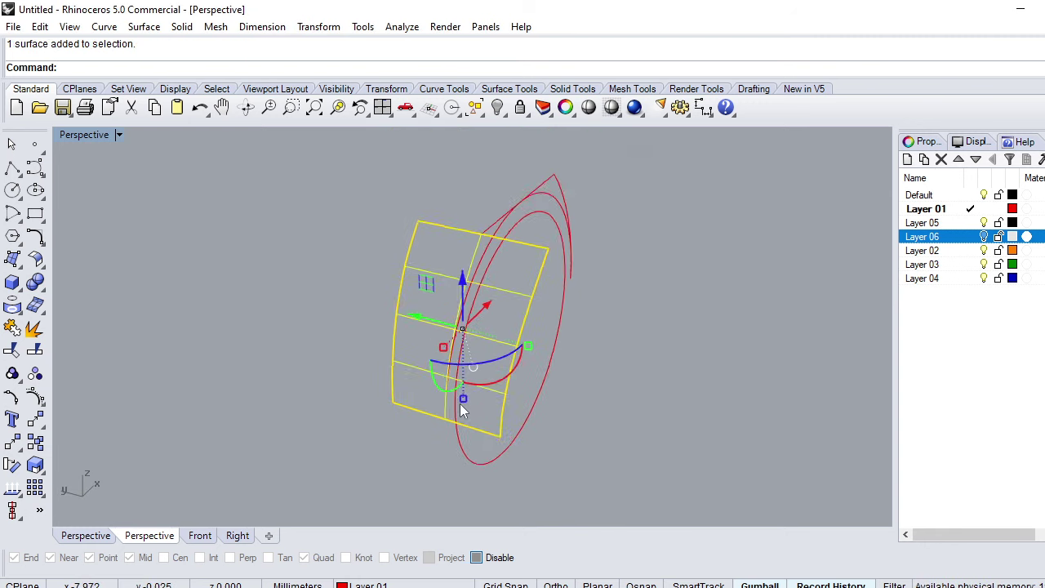
scroll(419, 373, up, 2)
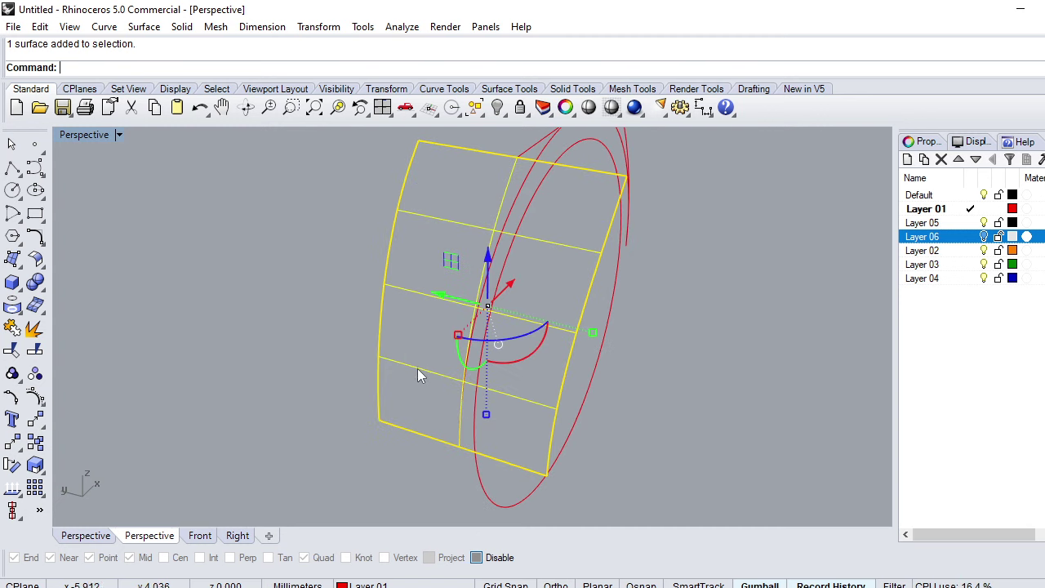
click(266, 388)
Duplicate the swept surface's left and right edges as curves with DupEdge
text(D)
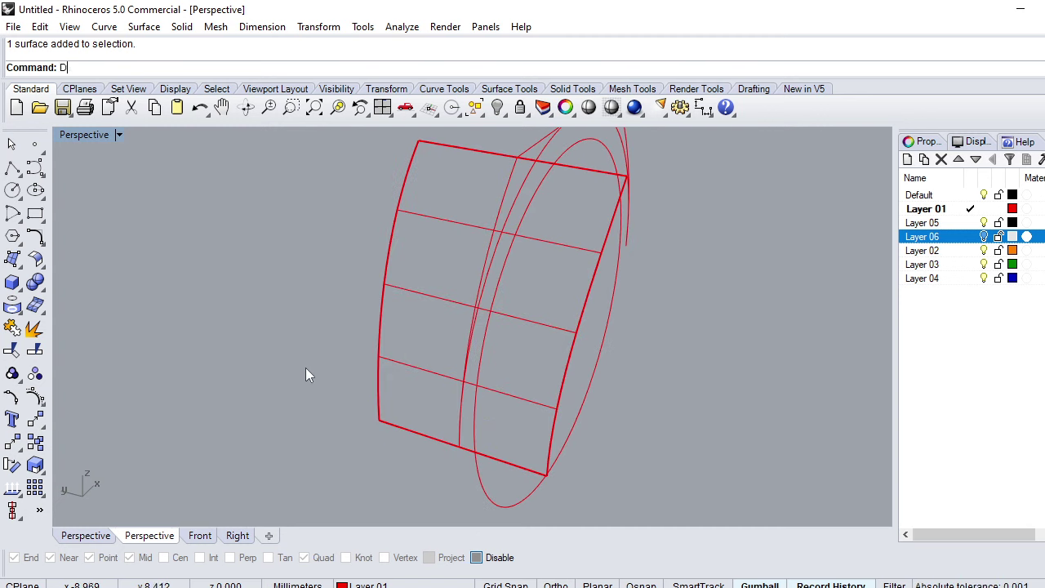
text(upEdge)
key(Return)
click(382, 289)
key(Return)
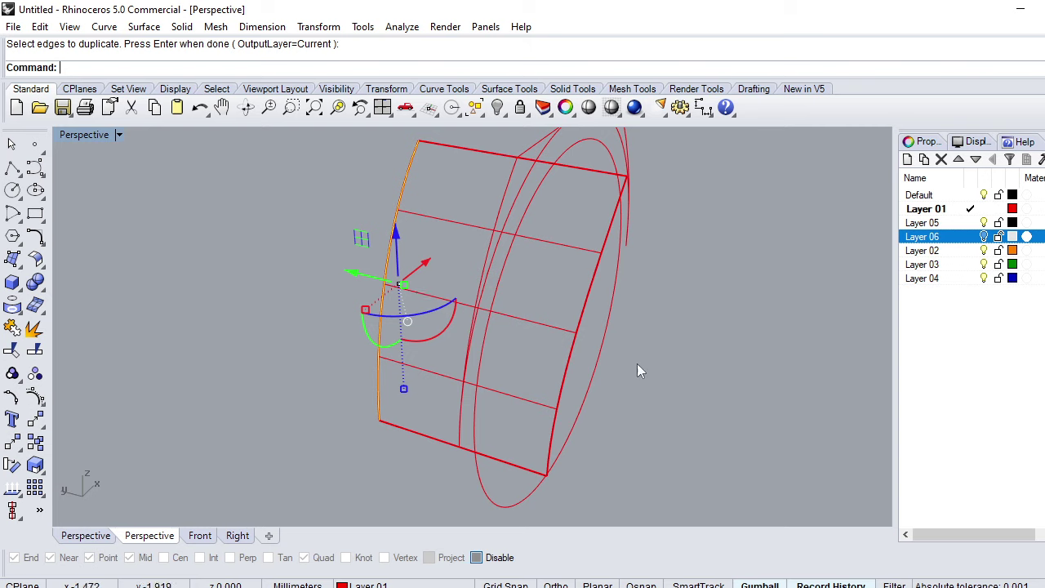
key(Return)
click(571, 375)
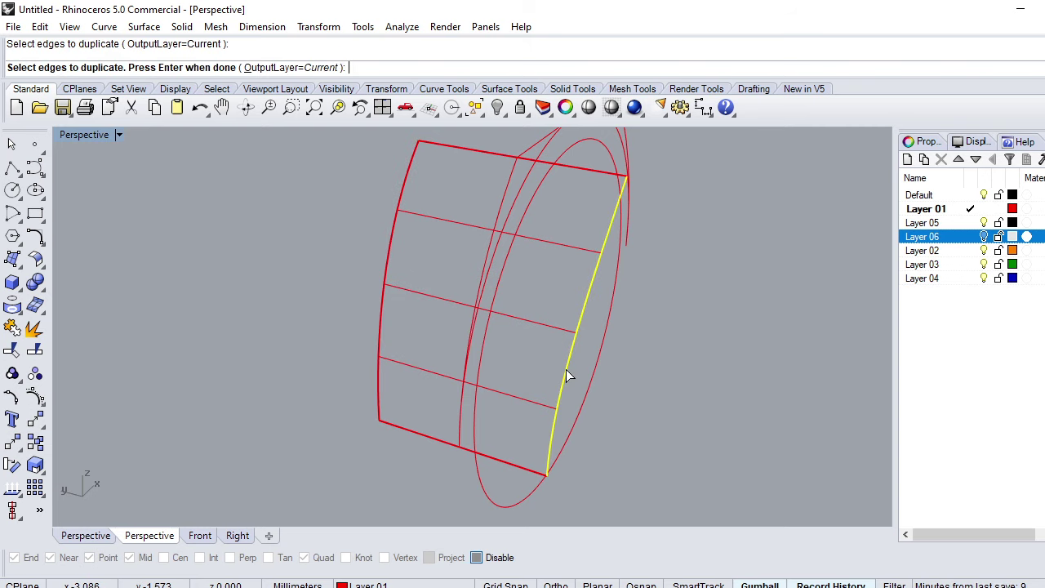
key(Return)
Delete the side surface and the right-edge curve, keeping the left edge curve
click(526, 327)
key(Delete)
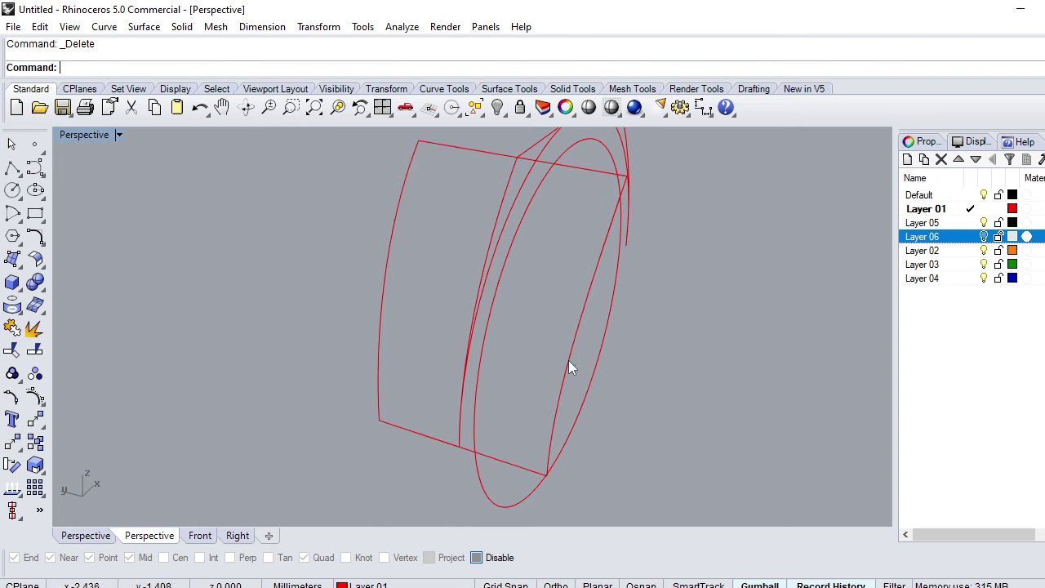
click(570, 364)
key(Delete)
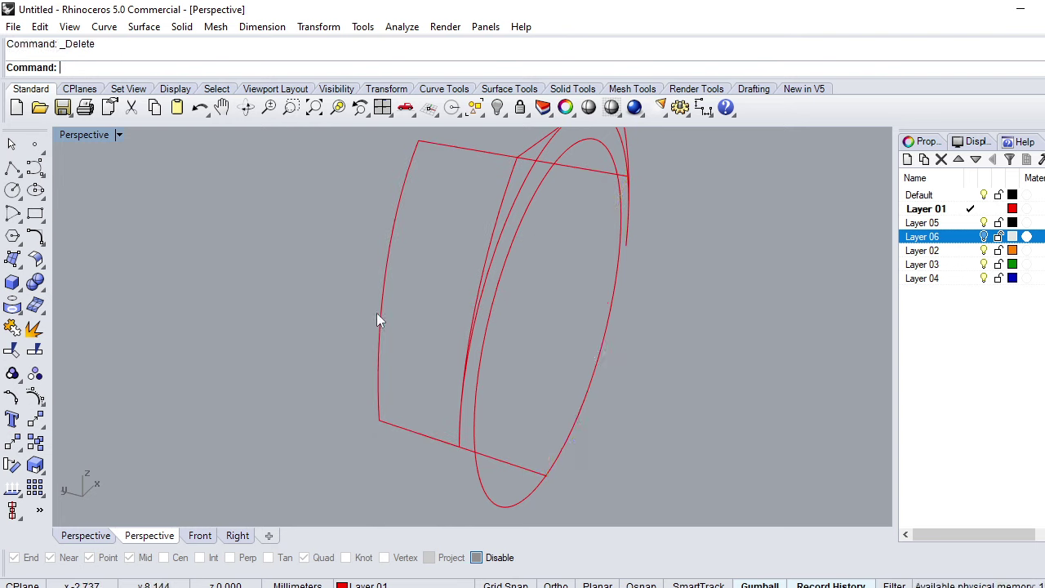
click(378, 319)
right_drag(395, 349, 418, 339)
Rebuild the left edge curve to 4 points, degree 3, and push a middle point outward
text(Re)
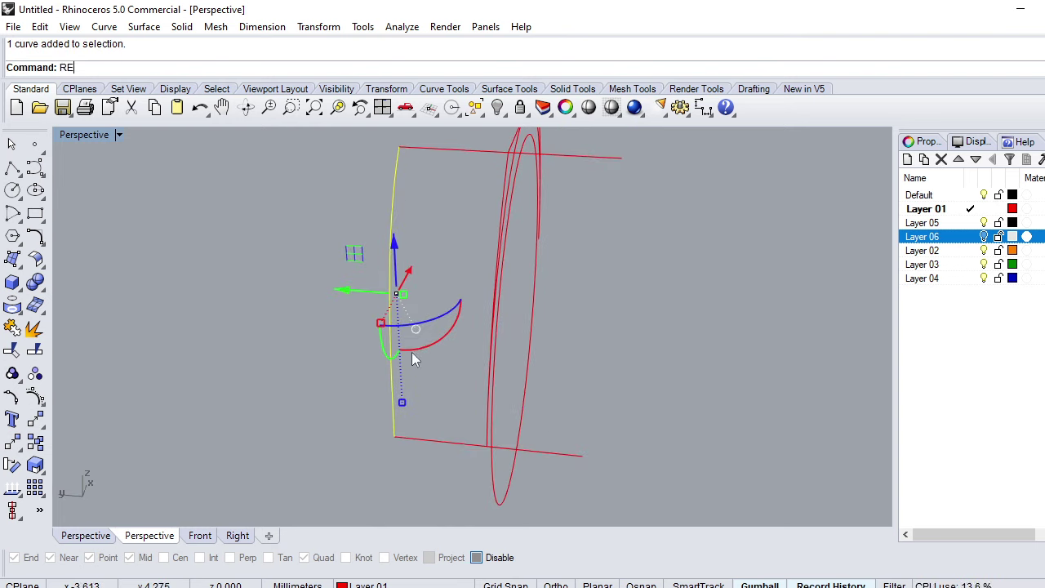
text(build)
key(Return)
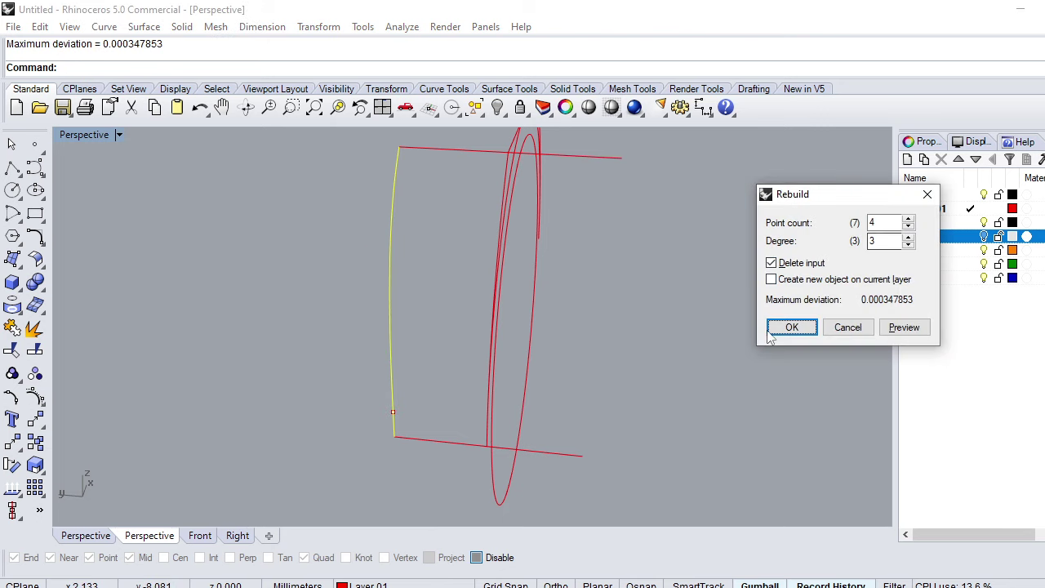
click(772, 331)
key(F10)
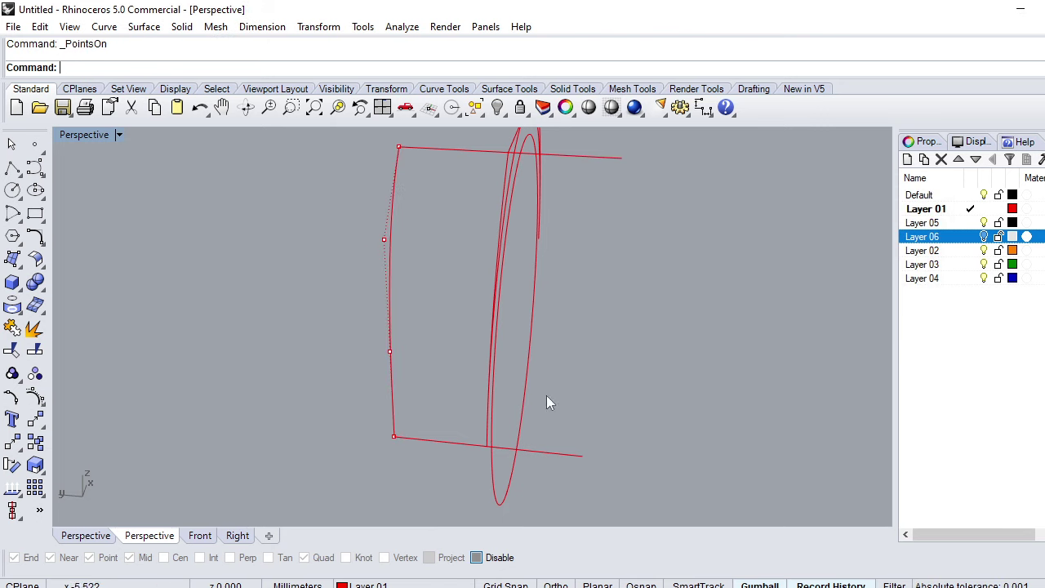
click(390, 354)
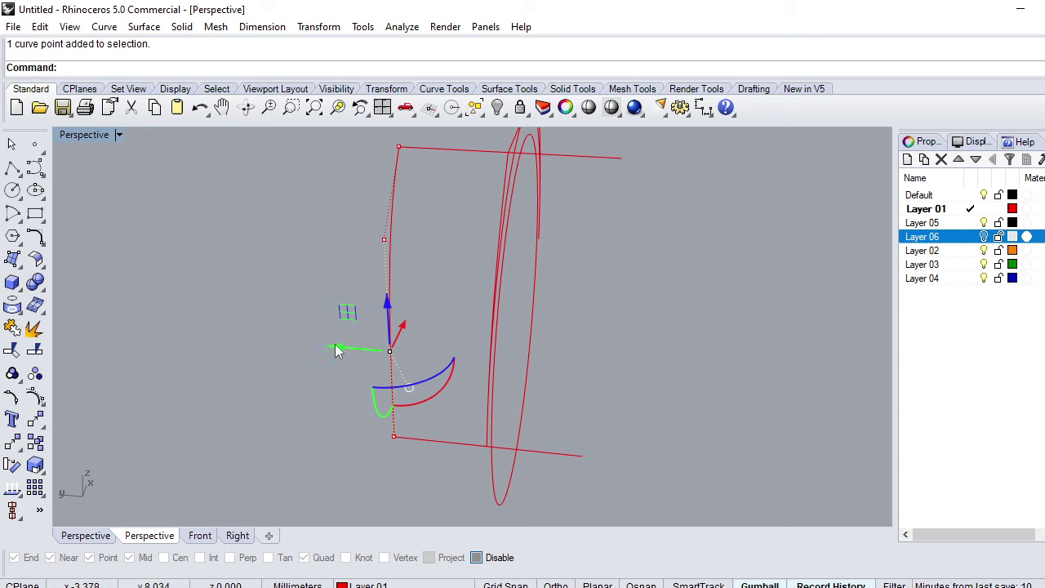
drag(336, 349, 332, 352)
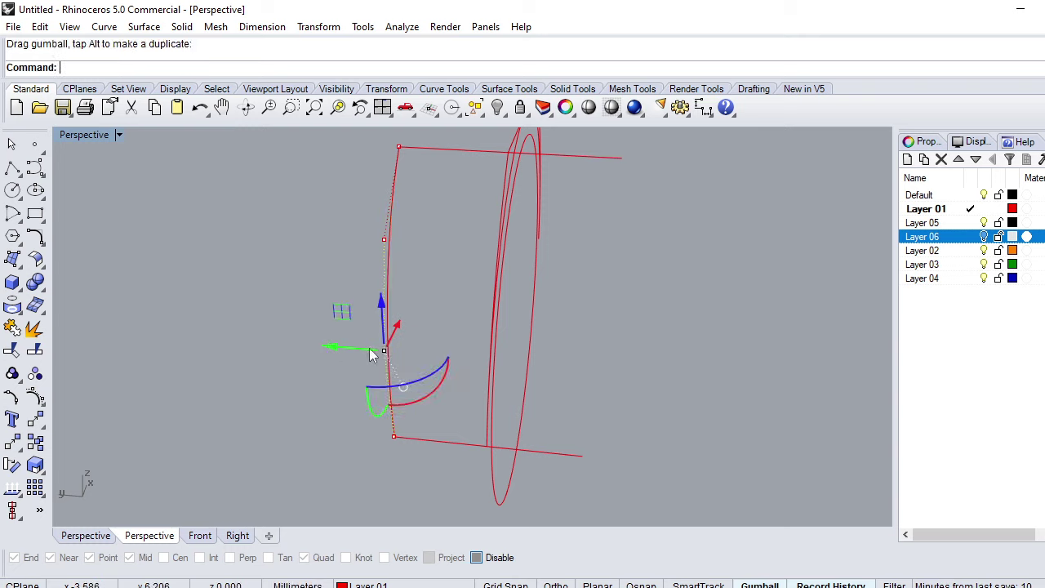
key(Escape)
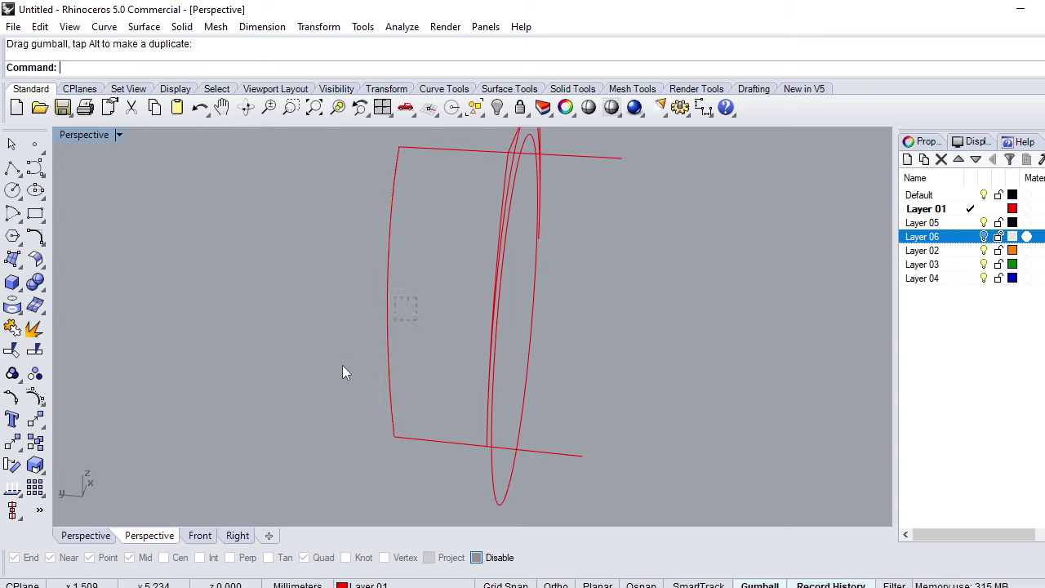
Select the bowed edge curve and view it from the Top
click(383, 355)
text(Top)
key(Return)
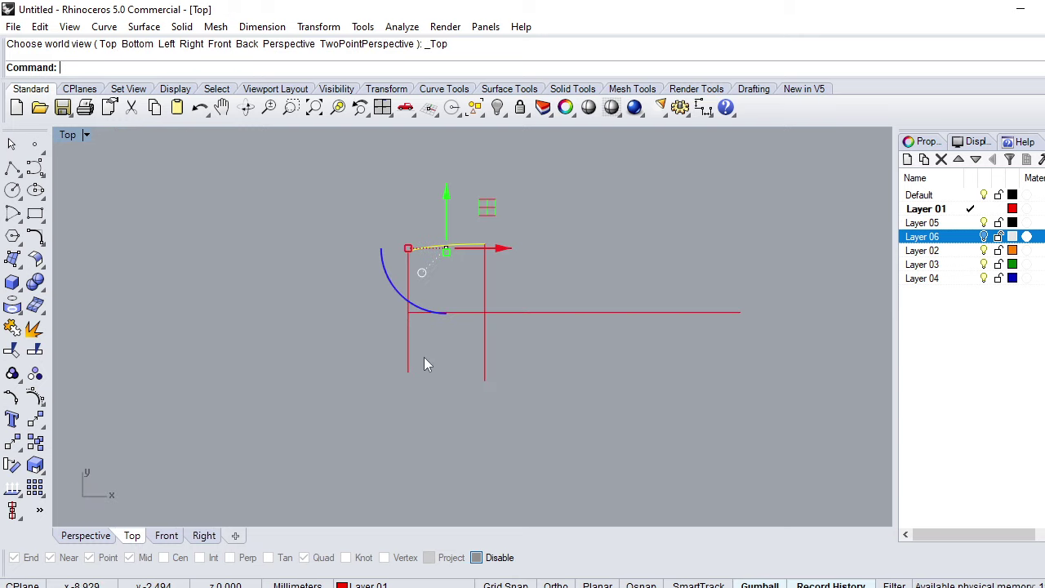
Mirror the side curve about the X axis onto the opposite side of the ring
text(Mirror)
key(Return)
key(Return)
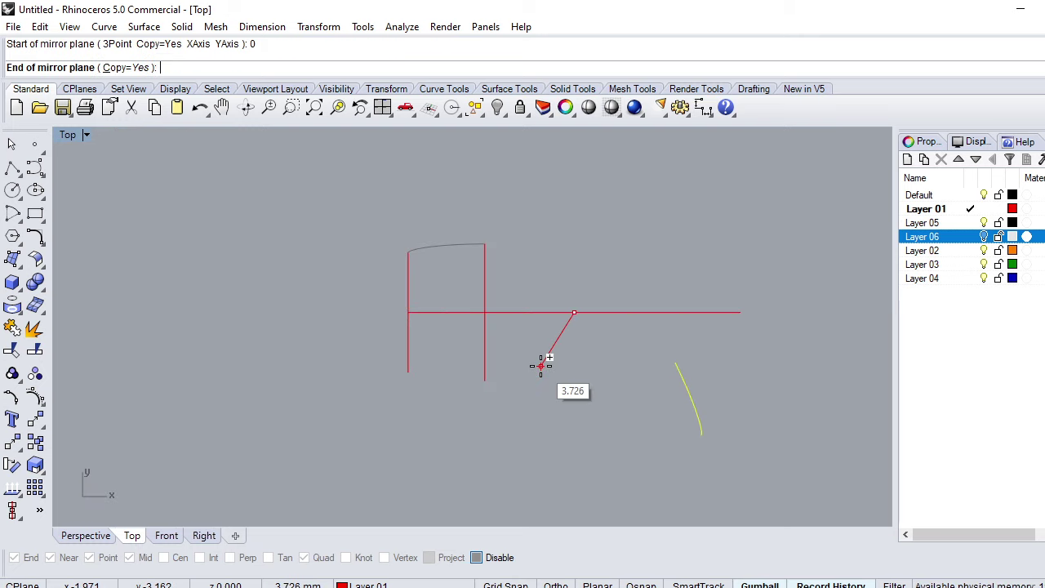
key(F8)
click(325, 352)
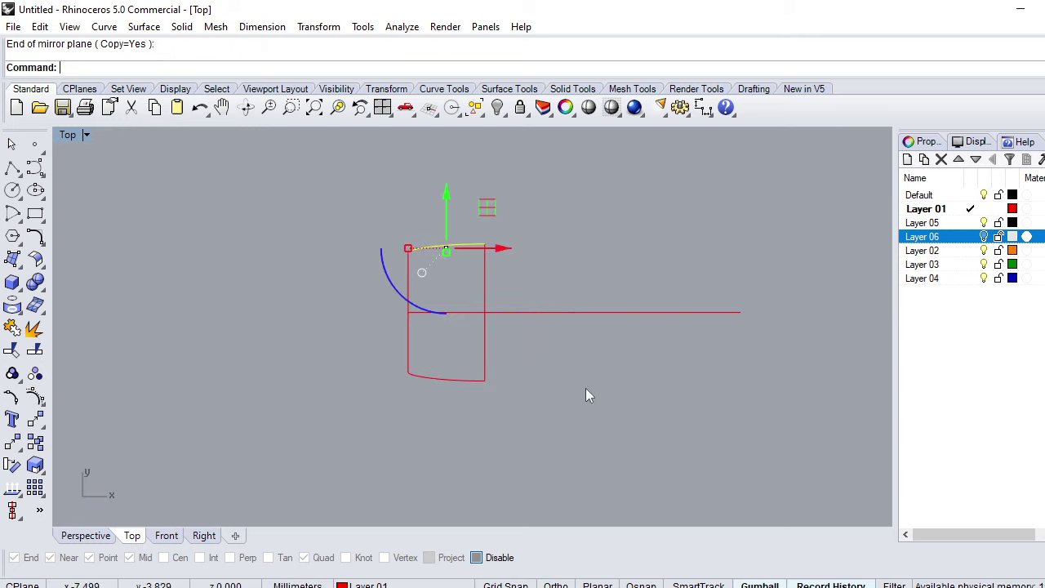
scroll(475, 315, up, 2)
scroll(516, 367, down, 3)
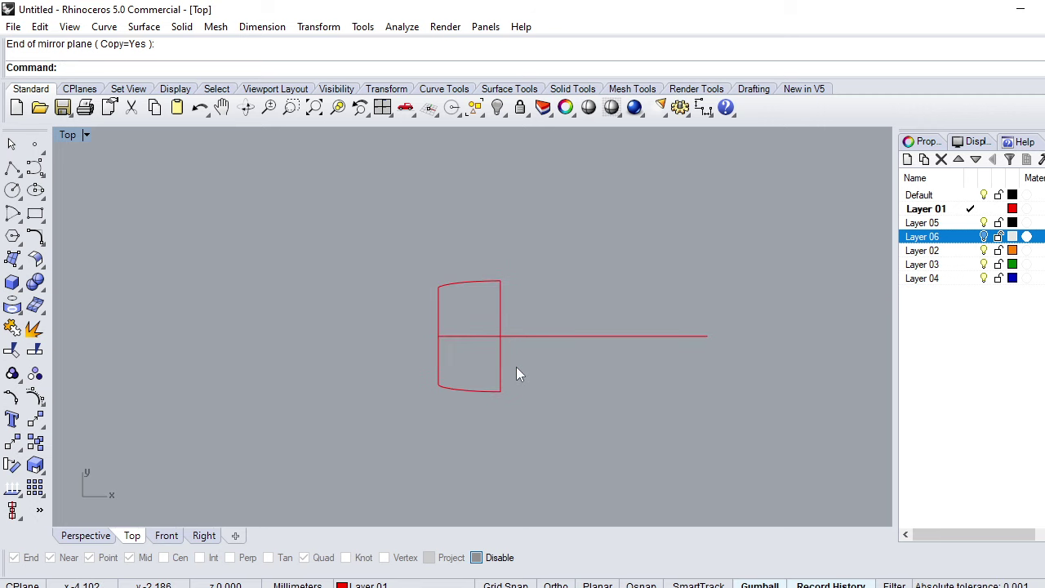
text(P)
key(Return)
scroll(443, 362, up, 3)
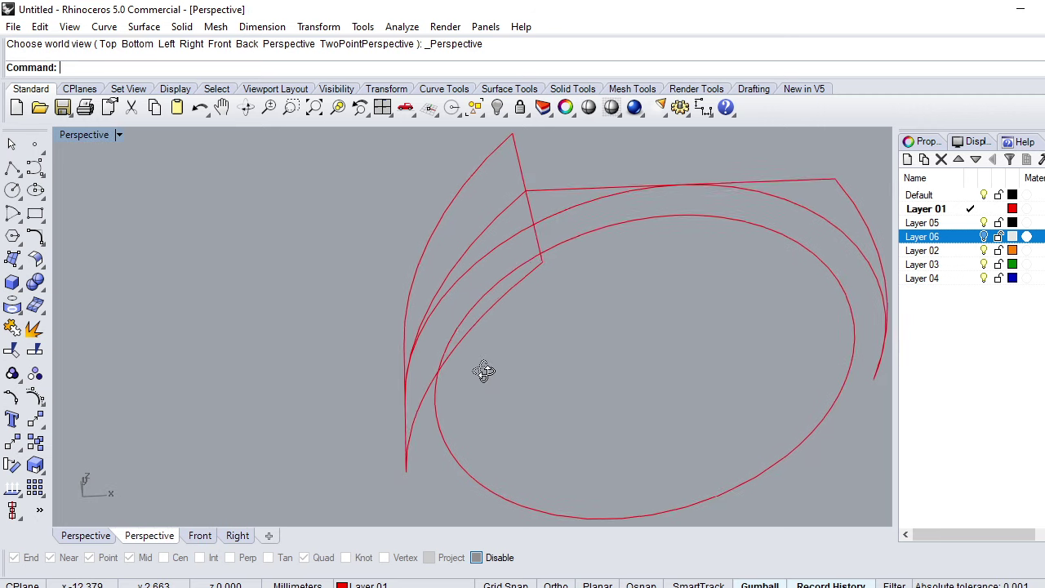
Build a Sweep2 surface on the outer and inner rails through the upper and lower cross-section curves
text(sweep2)
key(Return)
click(455, 191)
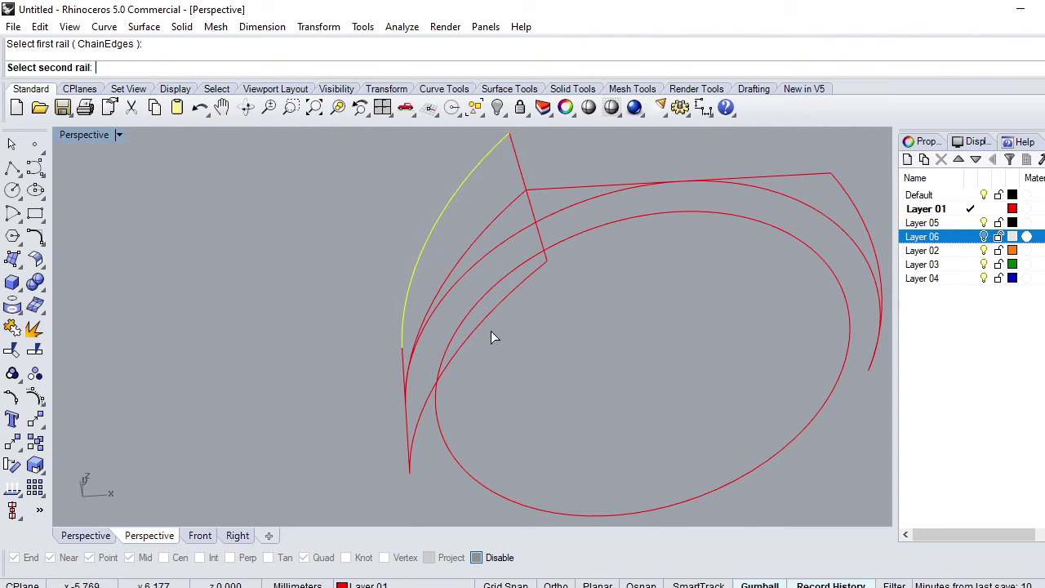
click(484, 324)
click(519, 179)
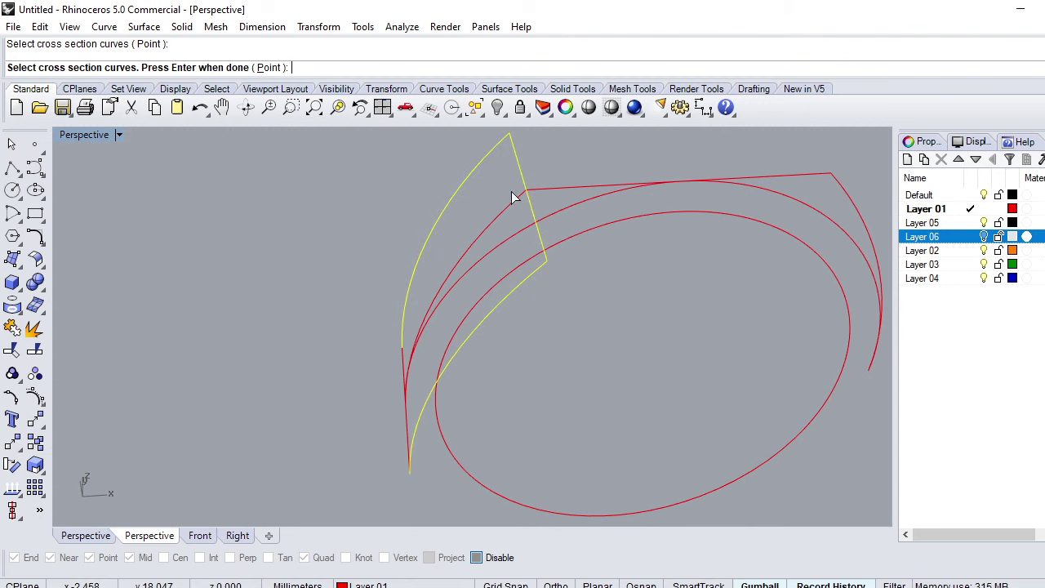
mouse_move(412, 441)
right_down()
mouse_move(422, 366)
mouse_move(389, 411)
right_up()
click(390, 411)
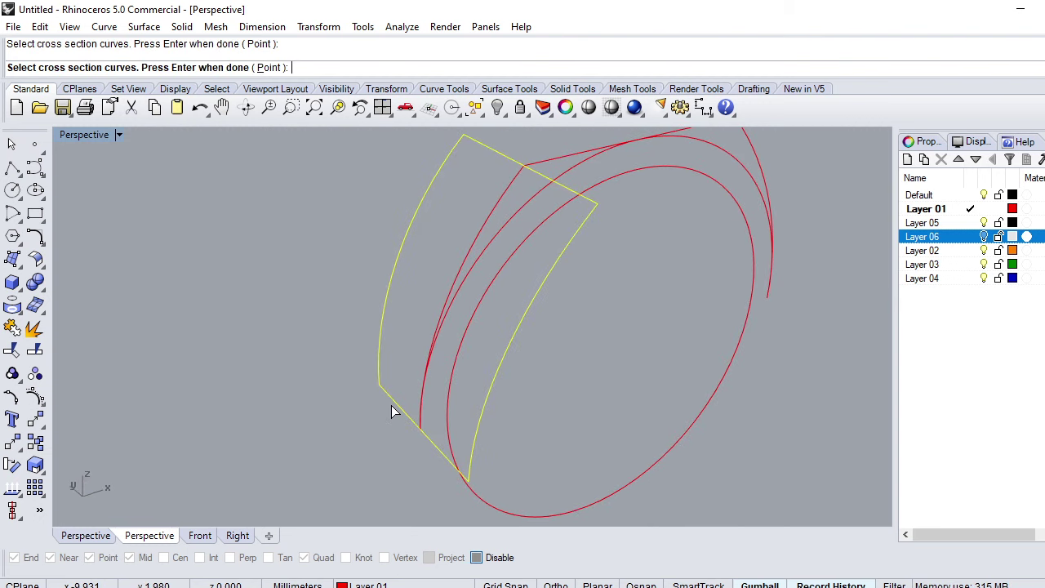
key(Return)
click(485, 427)
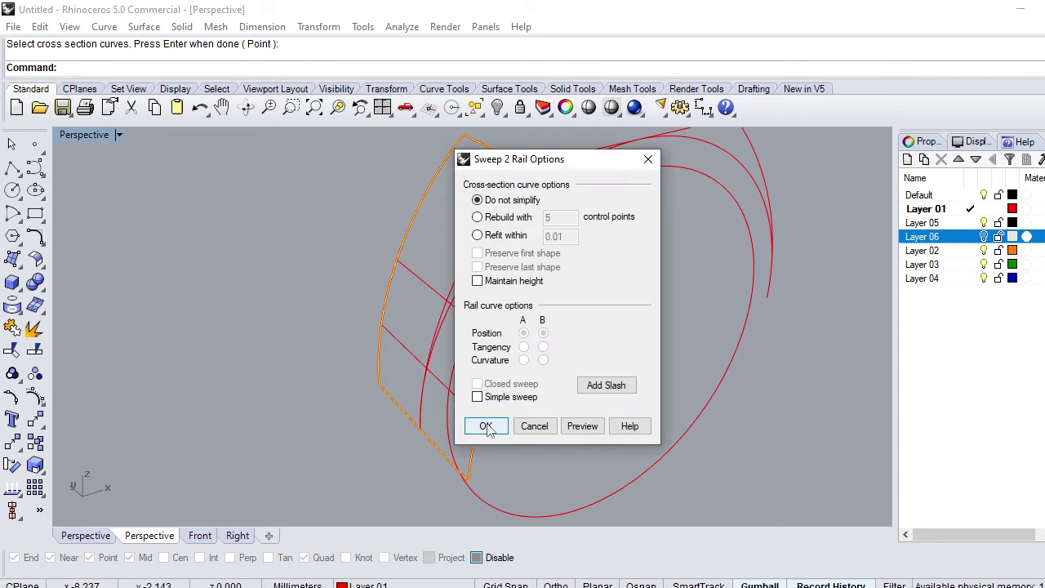
click(582, 366)
Switch the viewport to Shaded display and select the new swept surface
click(82, 137)
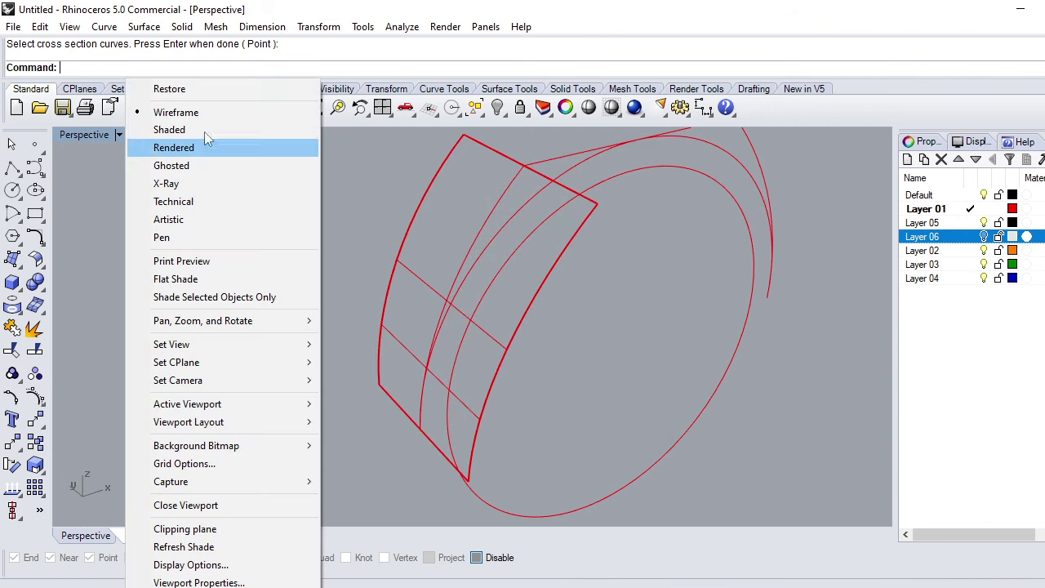
click(205, 130)
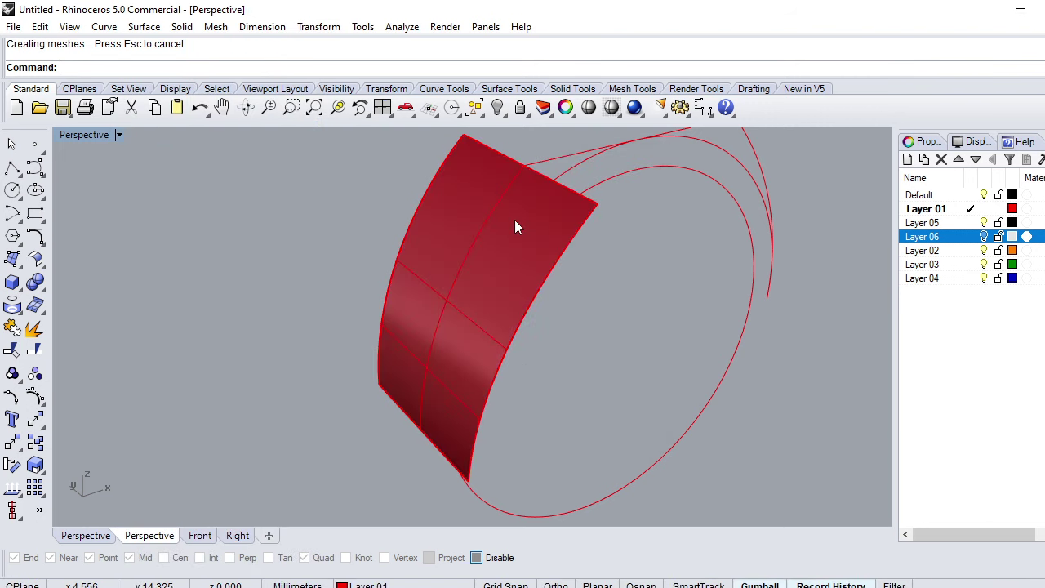
mouse_move(514, 220)
right_down()
mouse_move(458, 292)
mouse_move(485, 218)
right_up()
click(458, 234)
scroll(460, 252, down, 3)
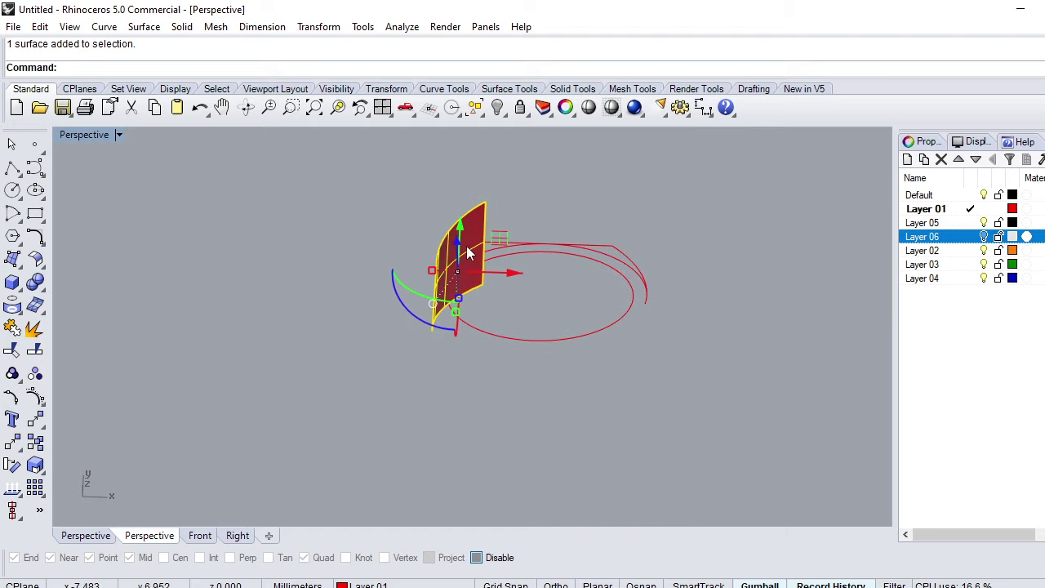
Mirror the swept surface to the ring's other side so both sides have one
text(Mi)
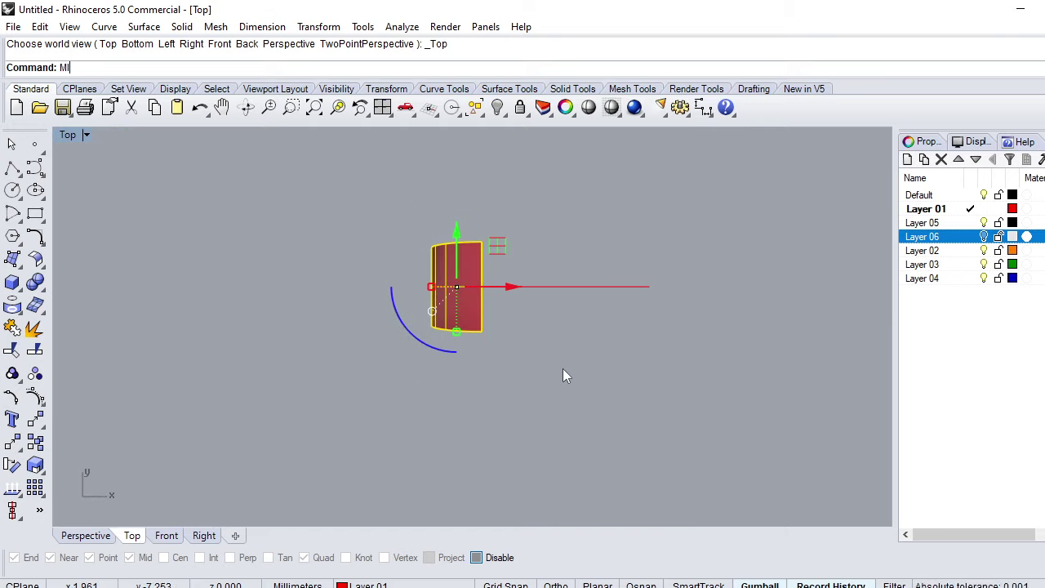
text(rror)
key(Return)
key(Return)
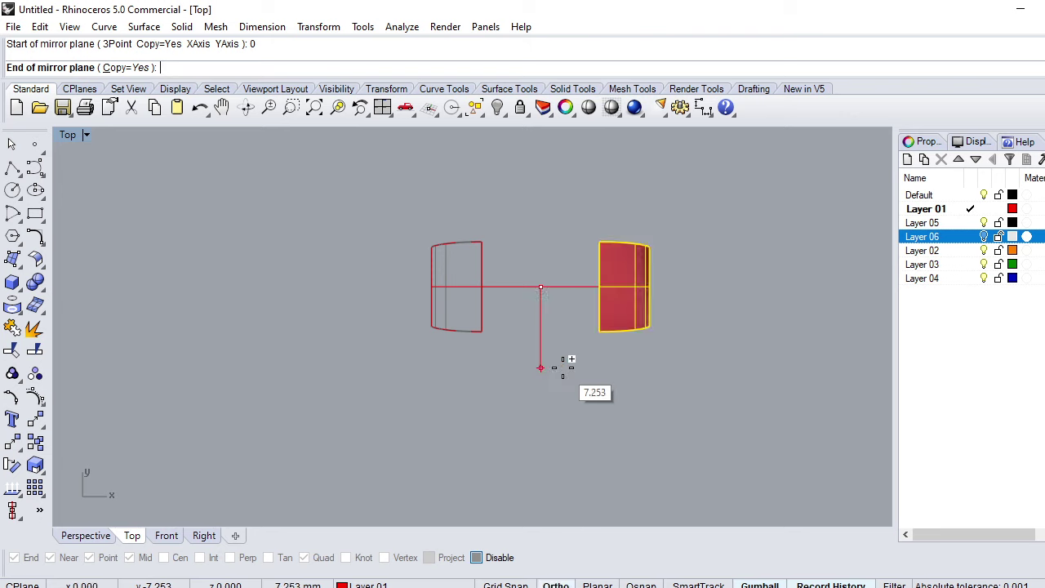
click(563, 369)
key(Escape)
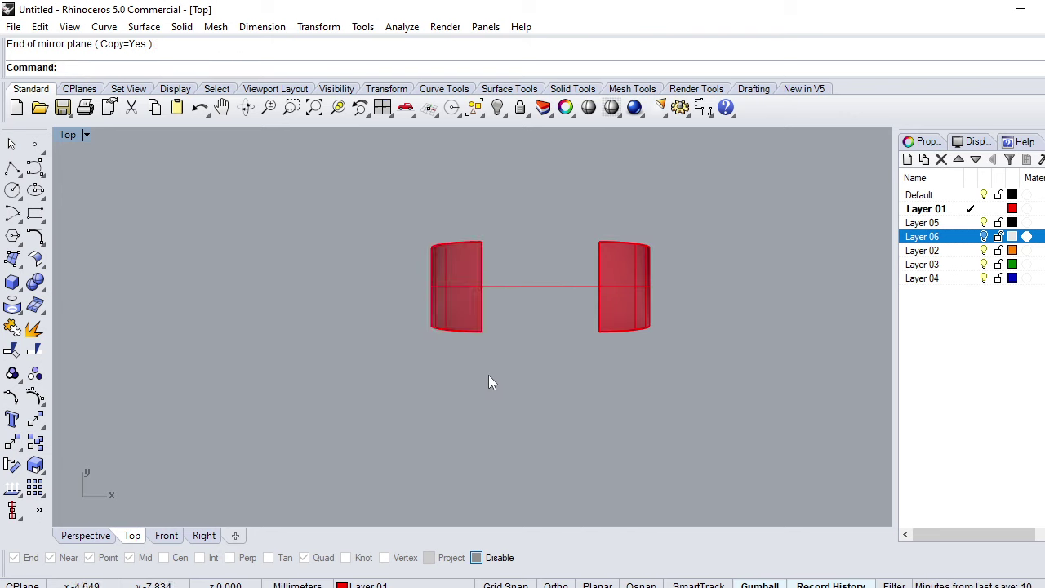
text(P)
key(Return)
mouse_move(489, 378)
right_down()
mouse_move(443, 373)
mouse_move(514, 356)
mouse_move(499, 352)
mouse_move(450, 355)
mouse_move(509, 376)
mouse_move(693, 362)
mouse_move(496, 381)
mouse_move(515, 385)
mouse_move(470, 415)
right_up()
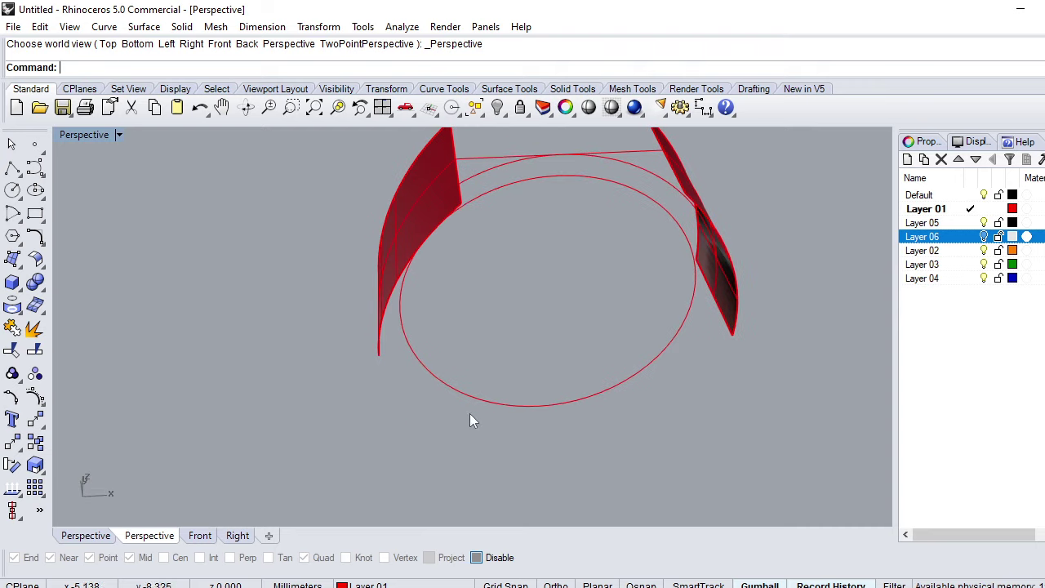
Show the reference picture's layer and hide the picture plane with Ctrl+H
click(469, 407)
click(382, 425)
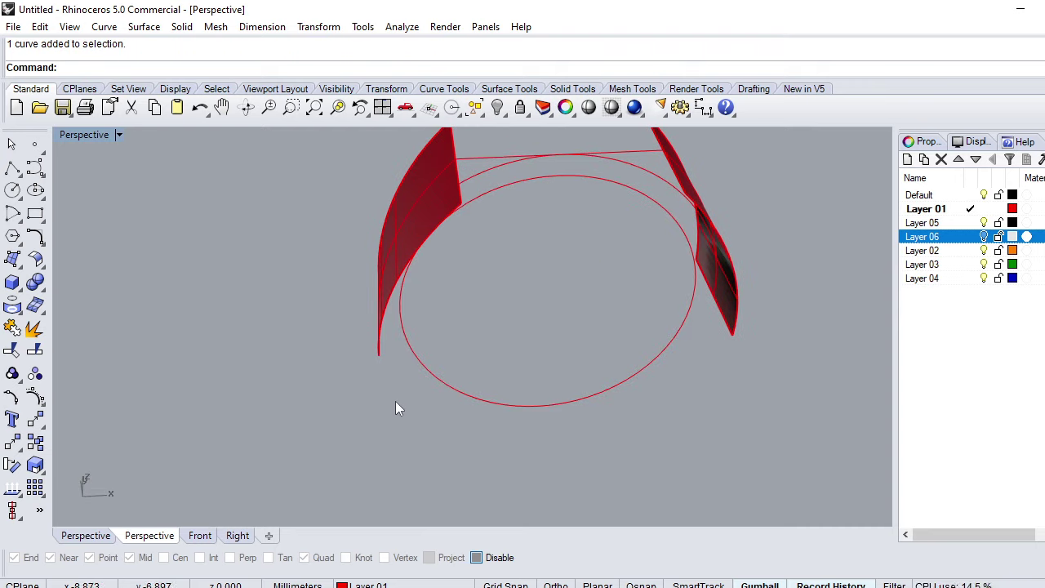
text(T)
key(Return)
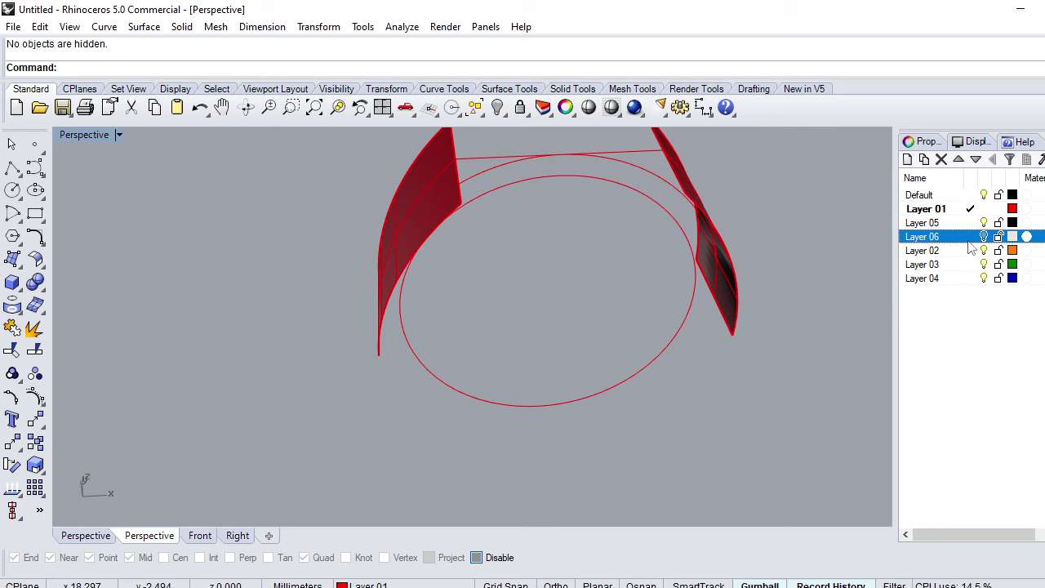
click(984, 237)
click(808, 318)
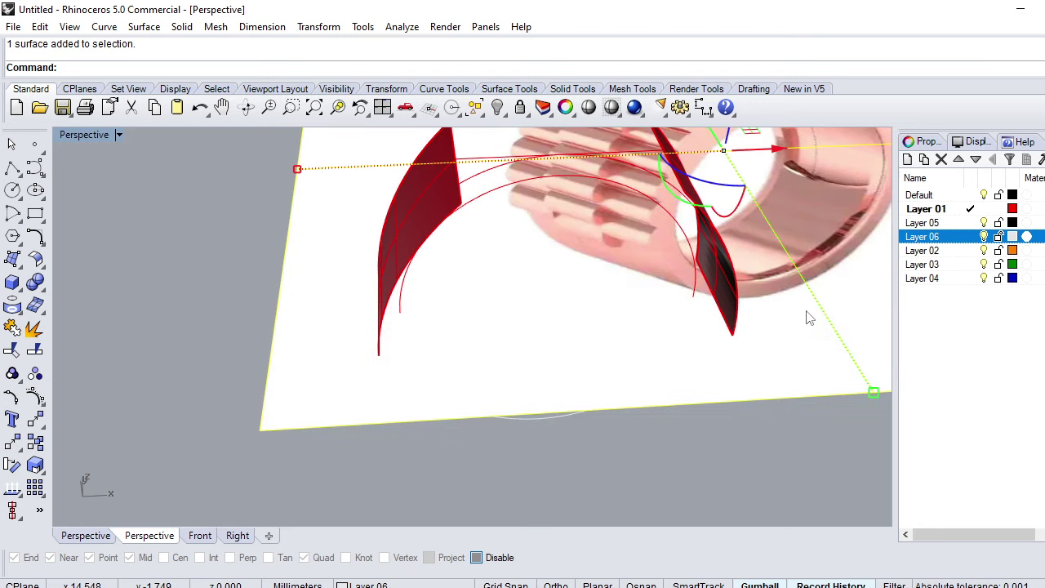
key(ctrl+h)
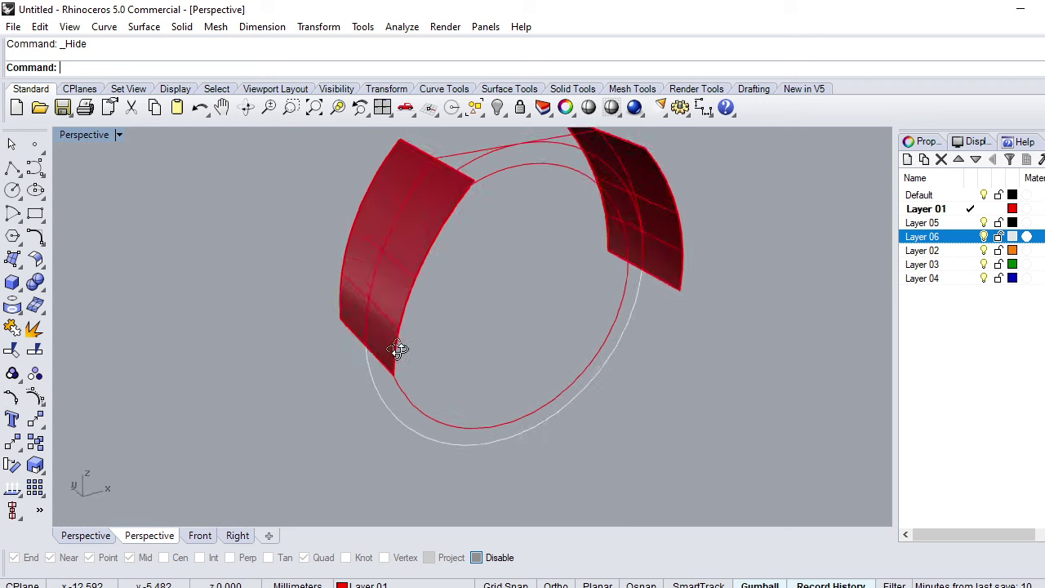
Start splitting the outer circle with the Point option, checking the WhatsApp reference image
right_drag(392, 367, 391, 412)
click(390, 412)
text(X)
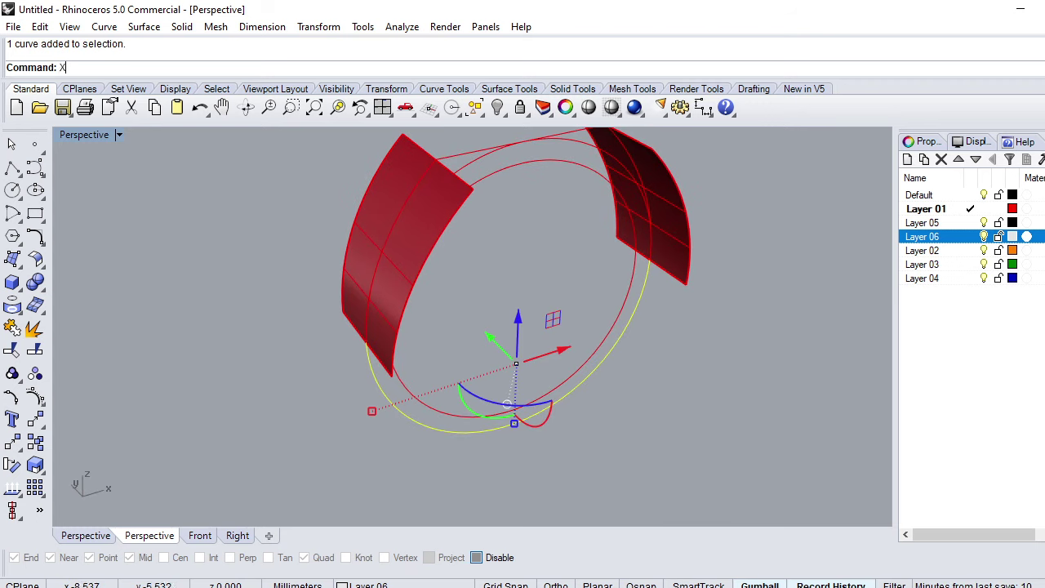
key(Return)
click(122, 67)
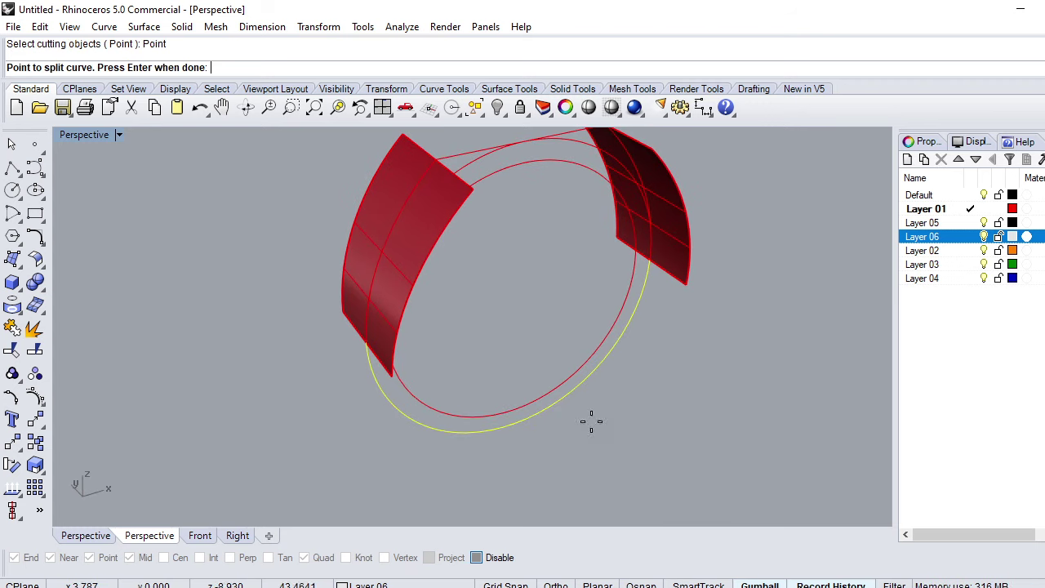
key(alt)
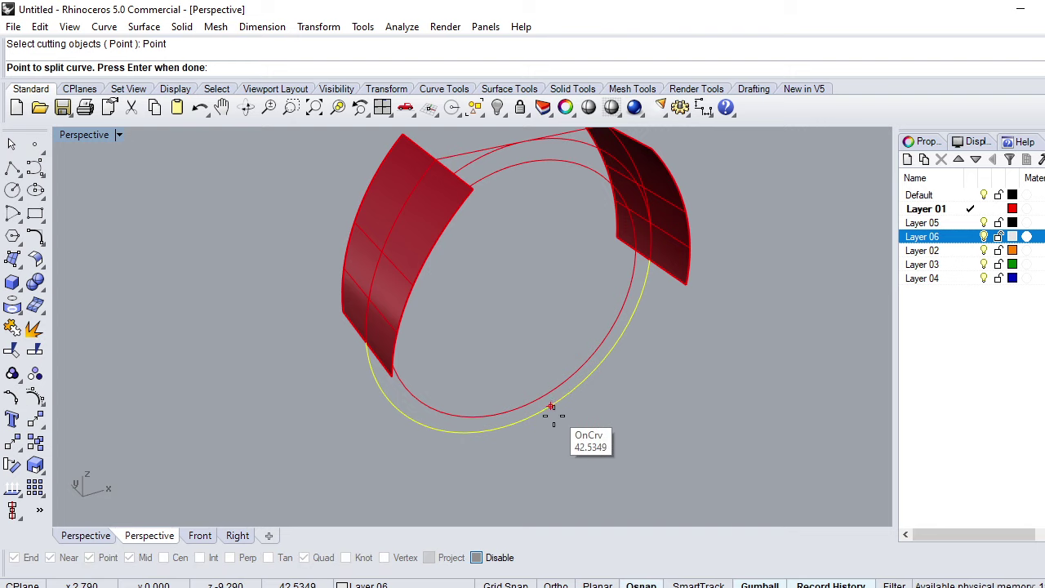
key(alt)
key(alt+Tab)
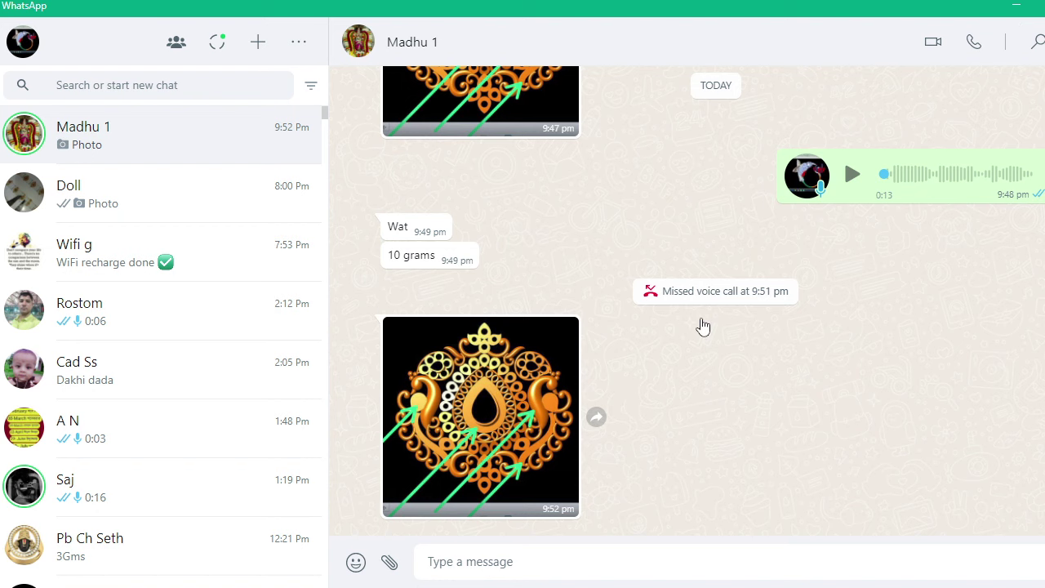
key(alt+Tab)
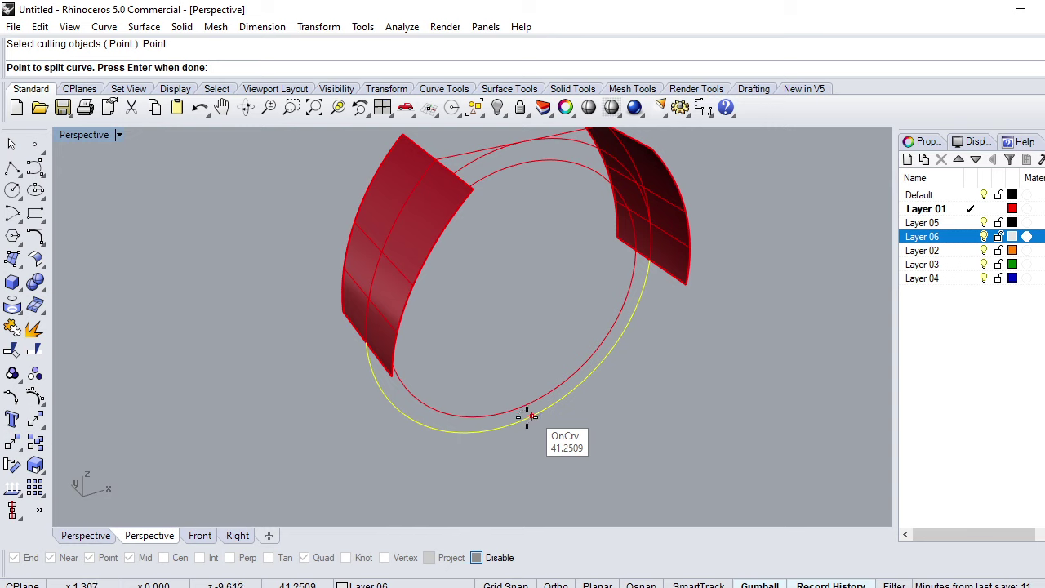
Pick a split point near the bottom of the outer circle and finish the split
click(514, 424)
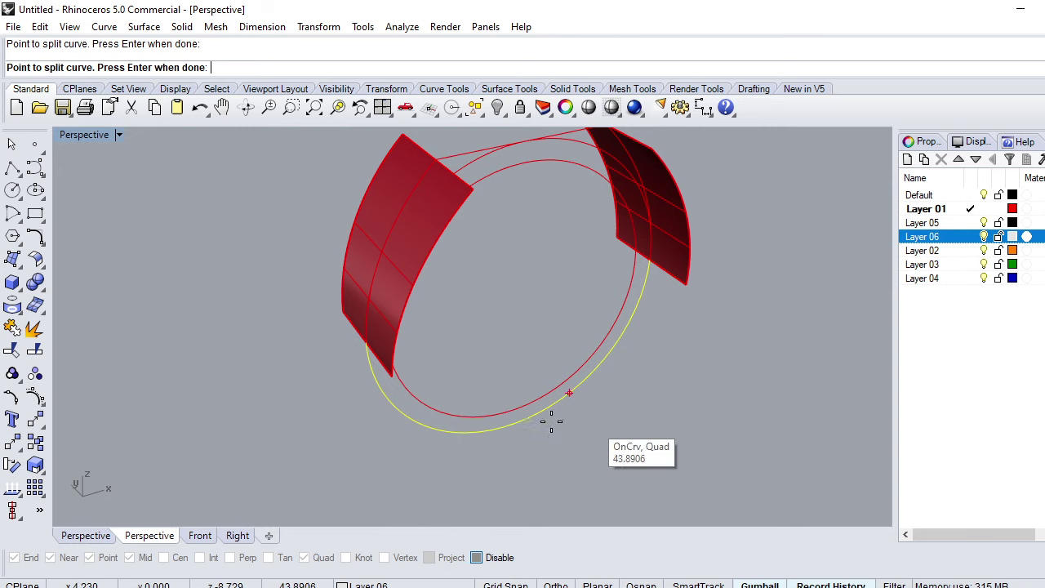
right_drag(553, 419, 459, 406)
key(ctrl+F1)
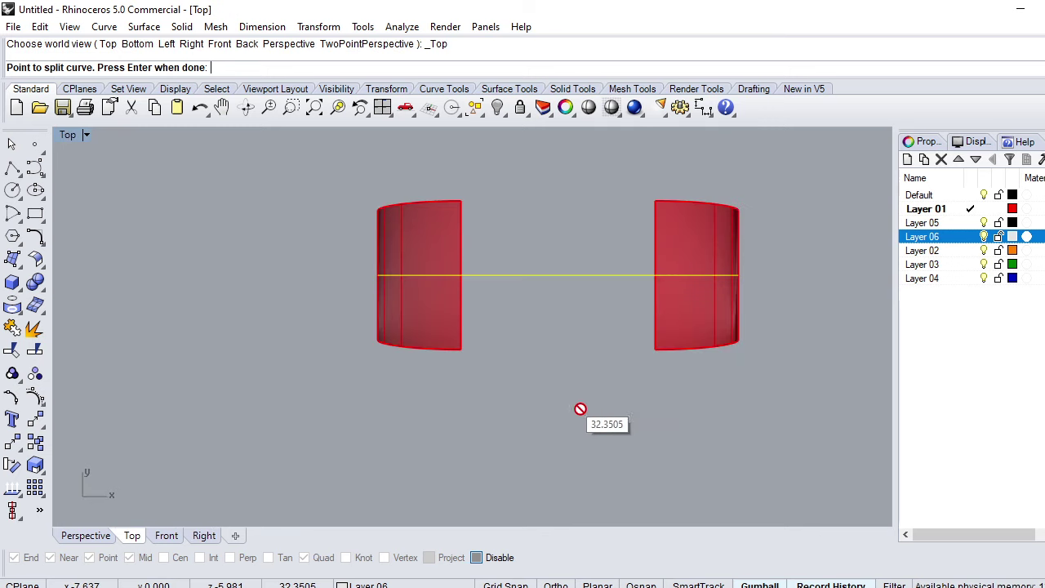
key(Return)
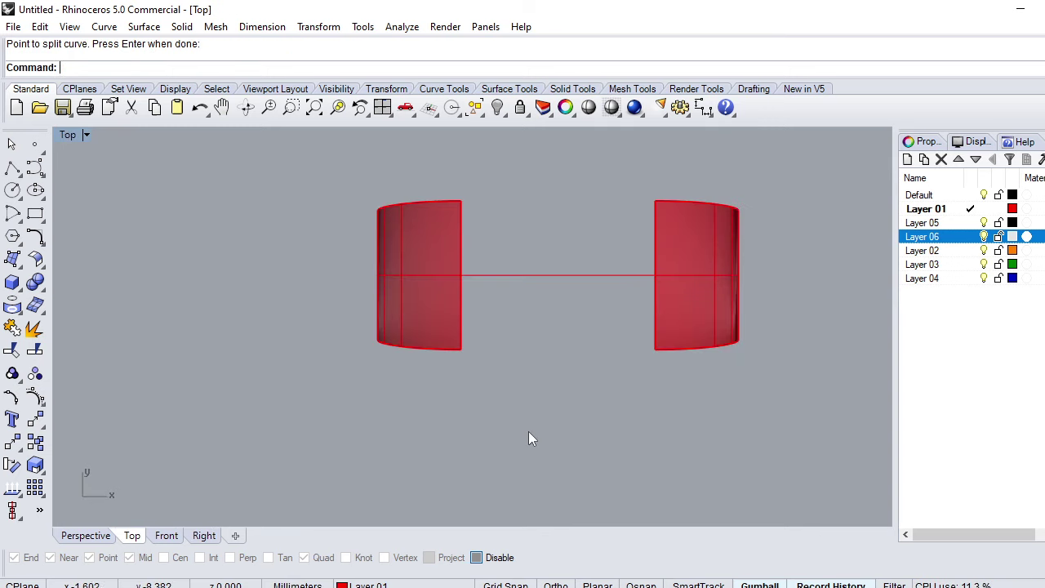
text(P)
key(ctrl+F4)
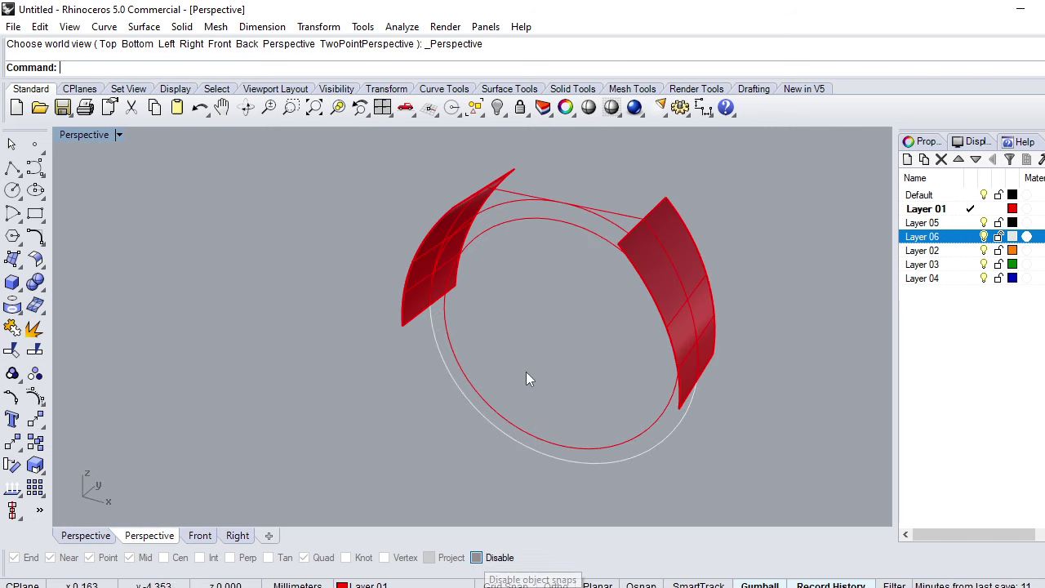
mouse_move(526, 371)
right_down()
mouse_move(546, 379)
mouse_move(552, 421)
right_up()
Draw a length-2 ortho line centred on the outer circle using the BothSides option
text(line)
key(Return)
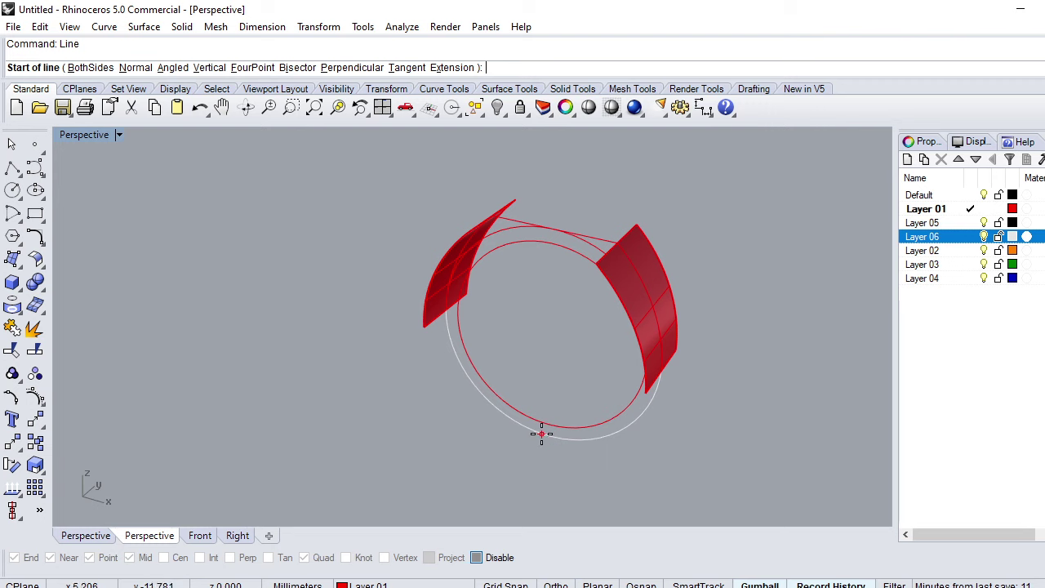
click(542, 434)
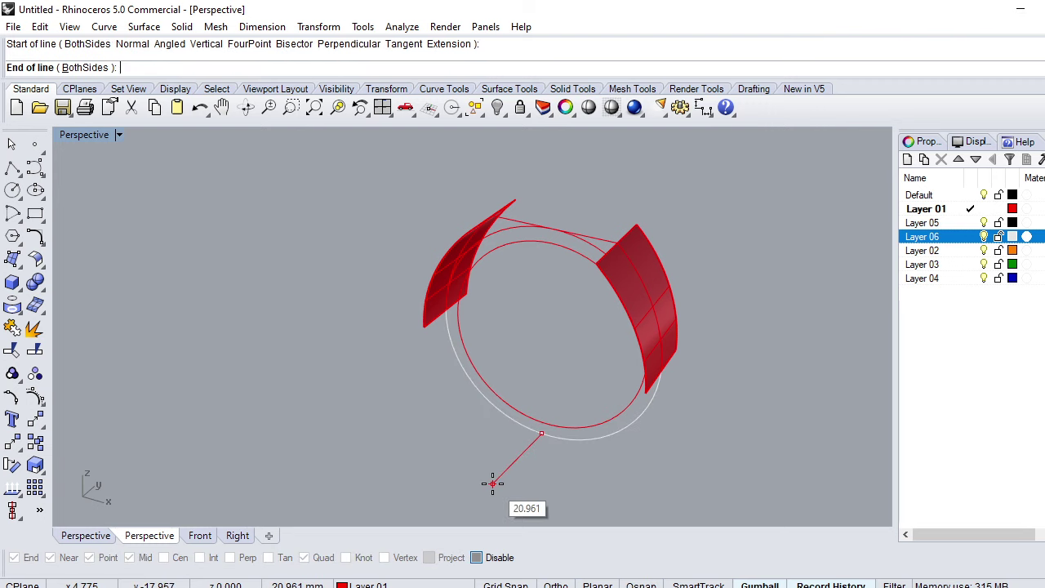
text(b)
key(Return)
text(2)
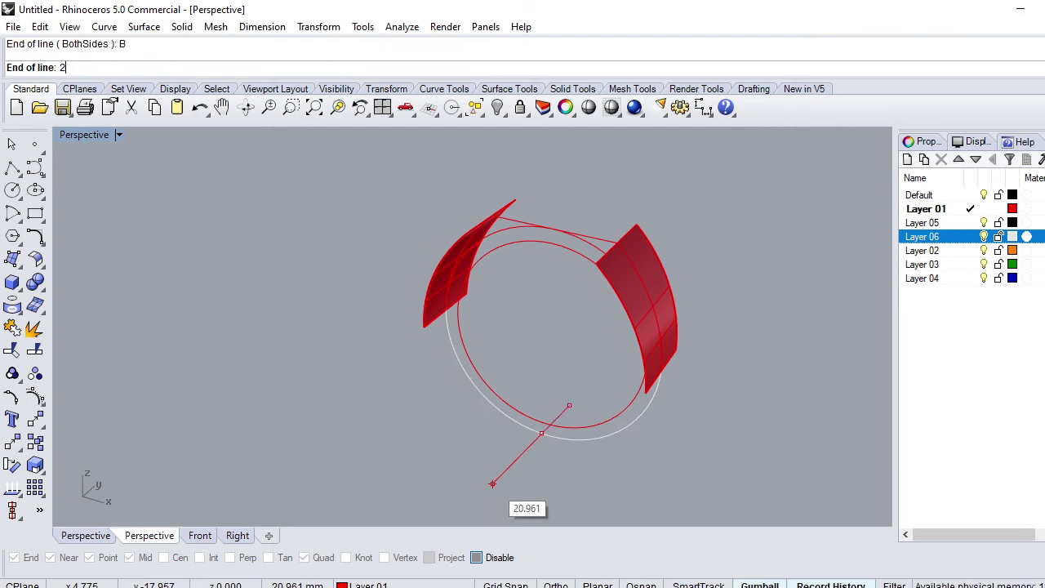
key(Return)
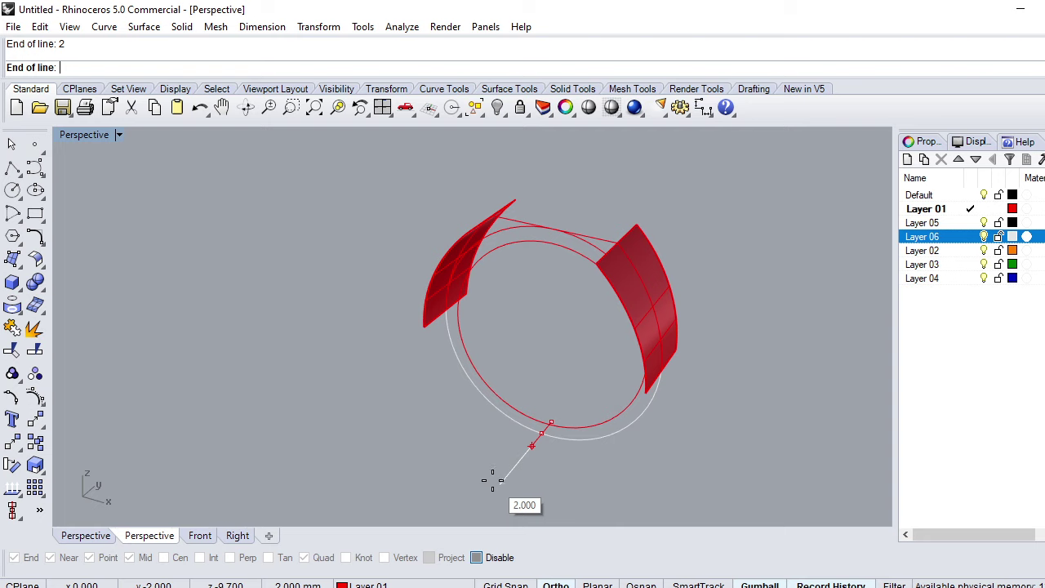
key(F8)
click(486, 474)
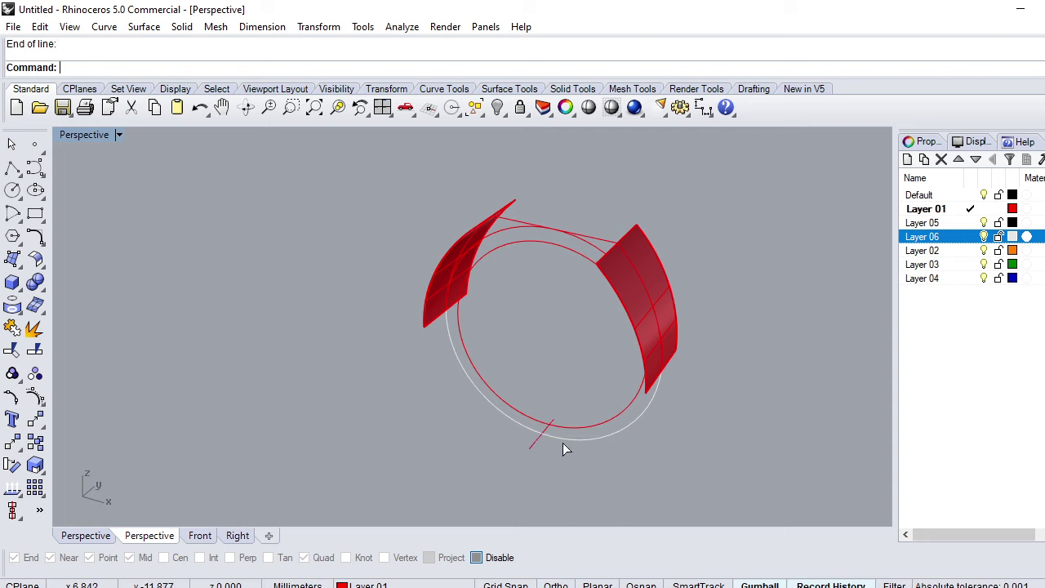
Select the outer circle and start splitting it with the new short line
click(561, 441)
scroll(561, 441, up, 3)
scroll(561, 442, up, 1)
text(split)
key(Return)
Cut the outer circle into two pieces using the short line as cutter
click(517, 455)
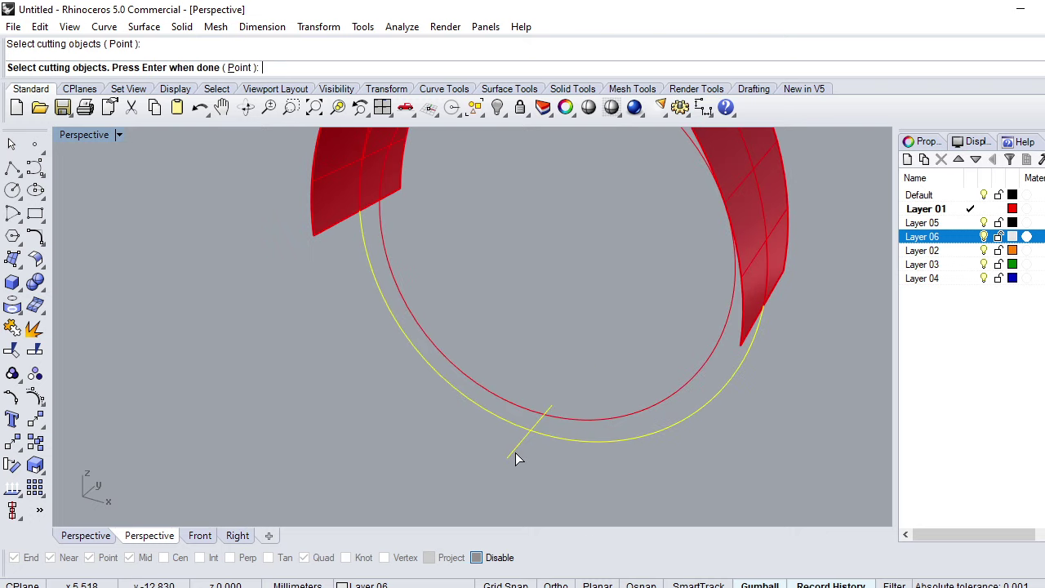
key(Return)
key(Escape)
Sweep1 along the short arc with the cutter line and the left band's lower edge as cross sections
click(476, 410)
text(Sw)
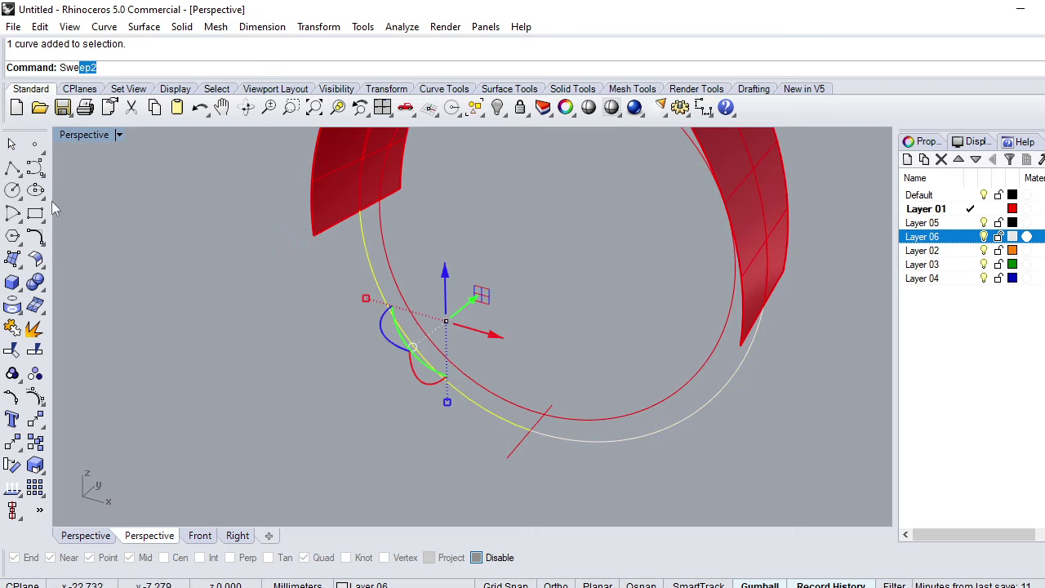
text(ep1)
key(Return)
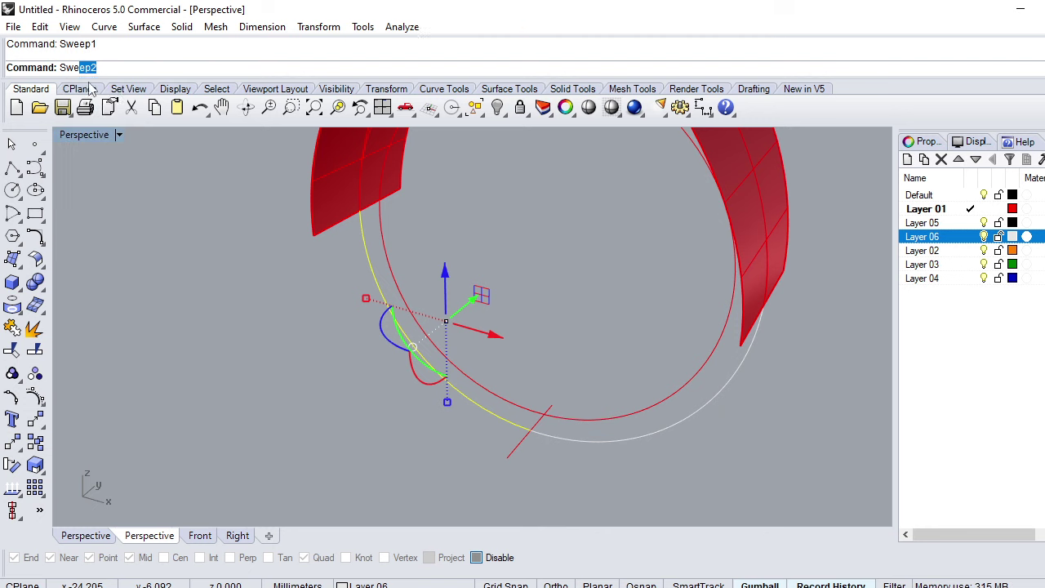
click(523, 453)
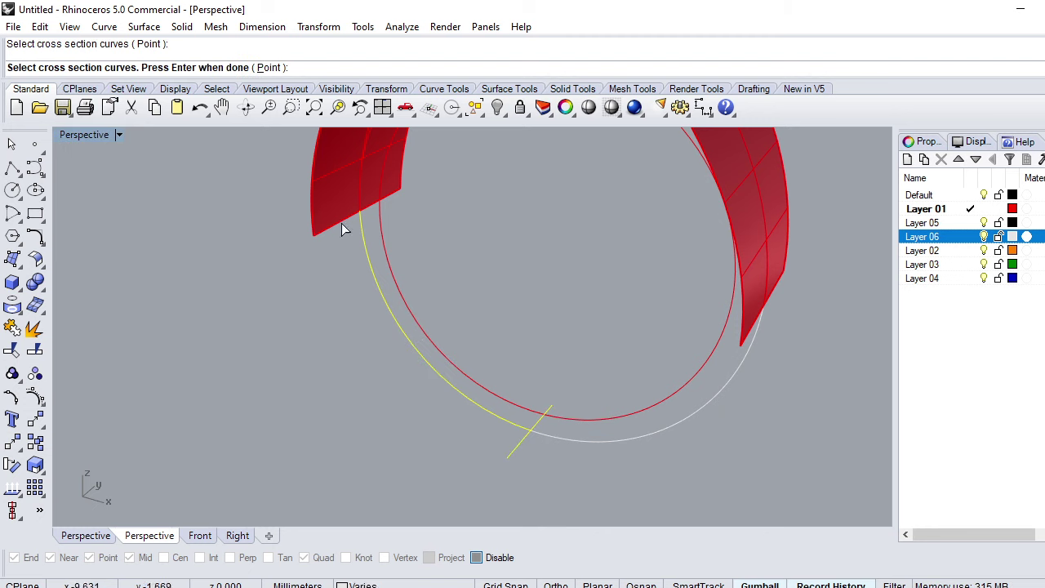
click(343, 231)
key(Return)
key(Return)
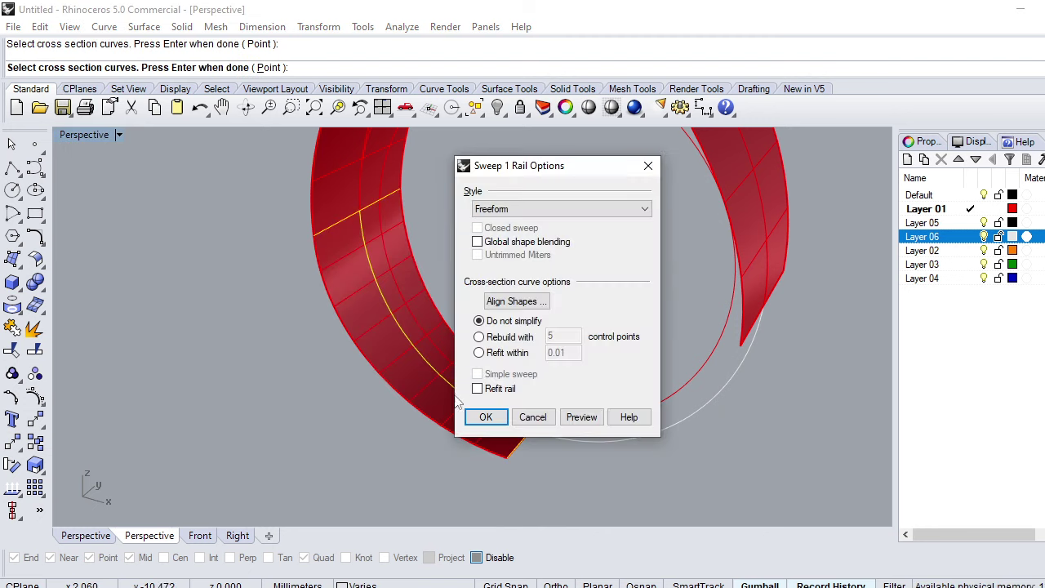
click(483, 416)
Inspect the new swept surface and select the left band surface
mouse_move(433, 416)
right_down()
mouse_move(586, 367)
mouse_move(427, 405)
mouse_move(573, 386)
right_up()
key(Escape)
click(426, 398)
key(Escape)
mouse_move(364, 407)
right_down()
mouse_move(497, 359)
mouse_move(613, 297)
mouse_move(579, 287)
mouse_move(422, 319)
mouse_move(367, 345)
mouse_move(391, 280)
right_up()
click(381, 244)
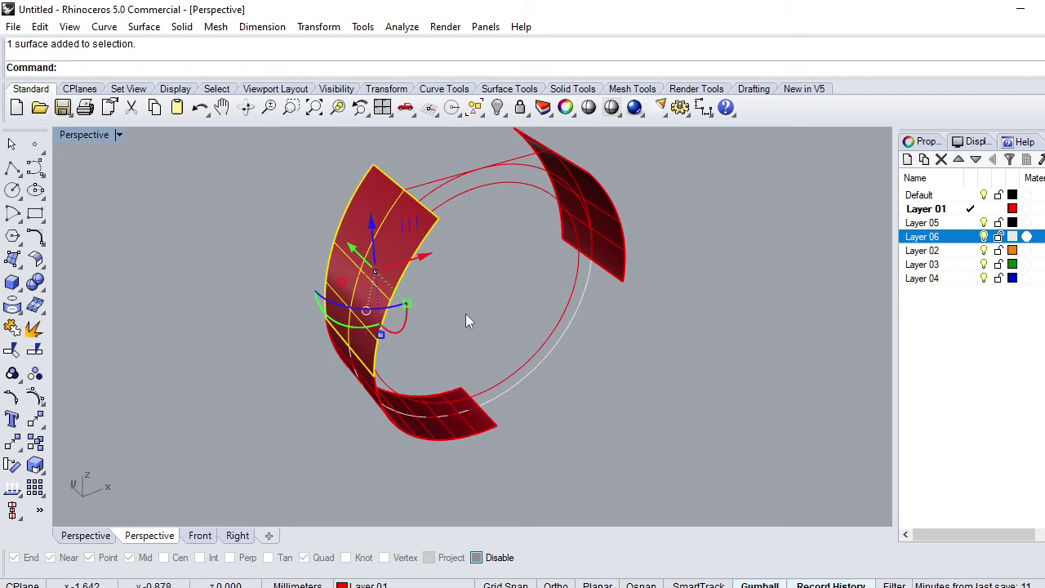
Copy the left band surface and check the left and bottom surfaces by selecting each
key(ctrl+c)
key(Escape)
click(460, 433)
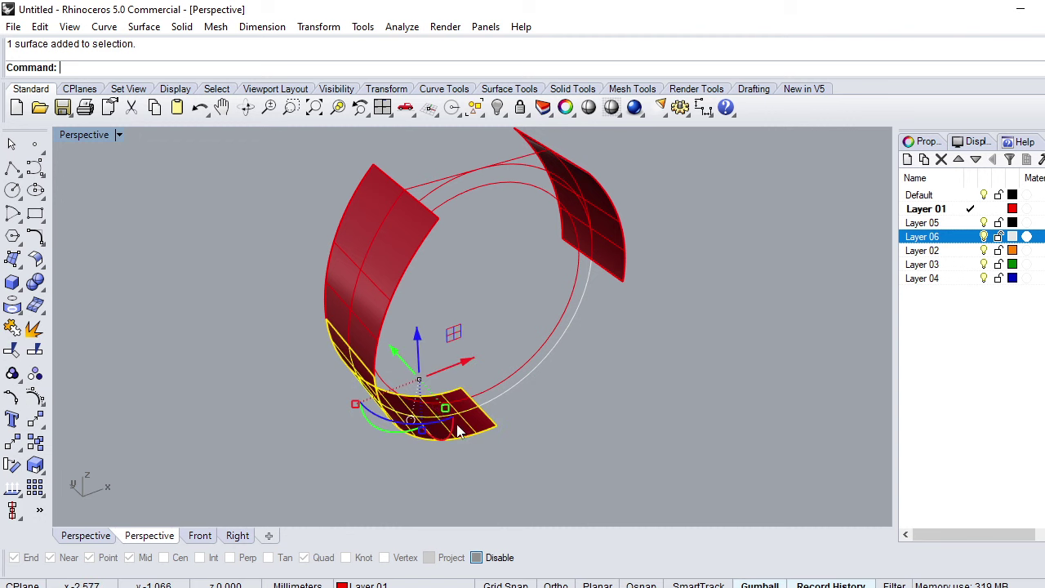
right_drag(406, 363, 472, 317)
key(Escape)
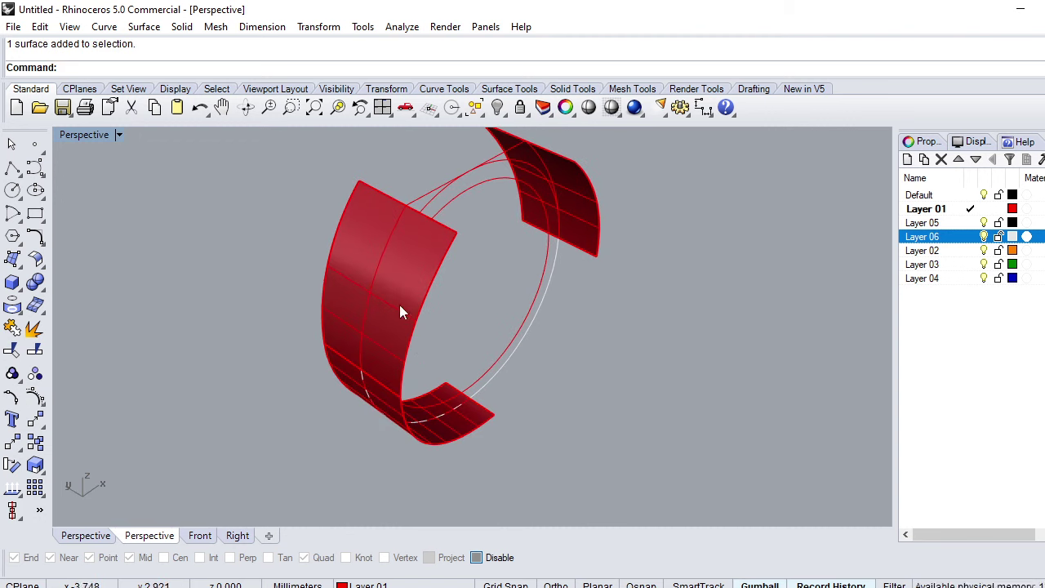
click(400, 312)
key(Escape)
click(466, 417)
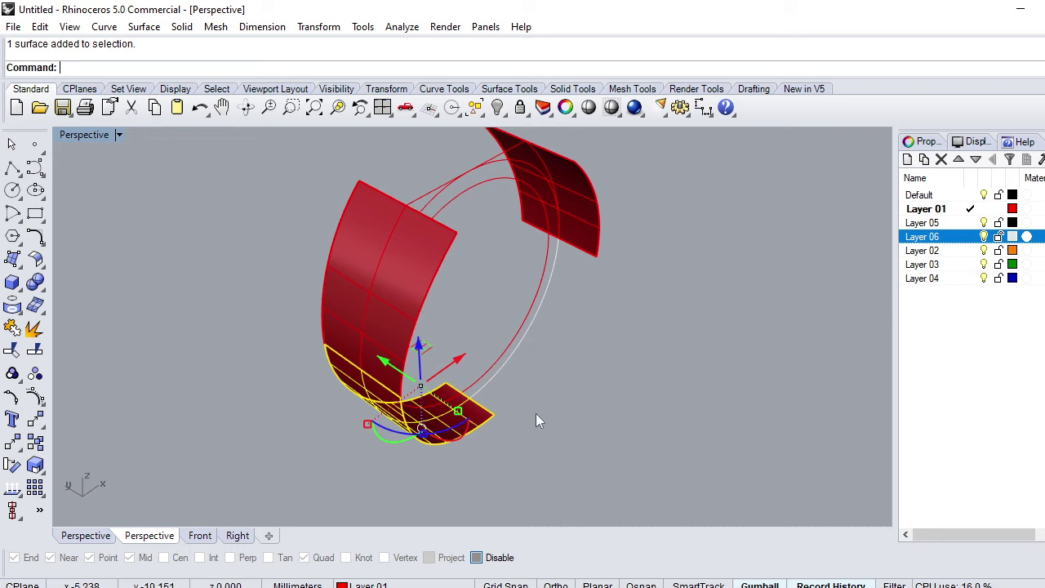
key(Escape)
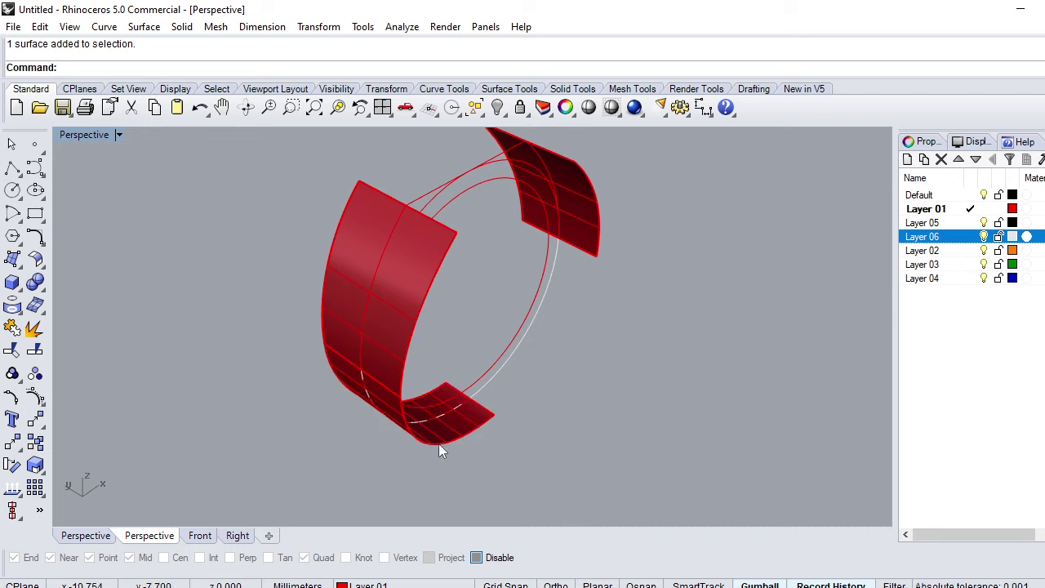
click(439, 444)
key(Escape)
Duplicate the bottom surface's lower edge and left surface's inner edge, joining them into one curve
text(dupedge)
key(Return)
click(419, 435)
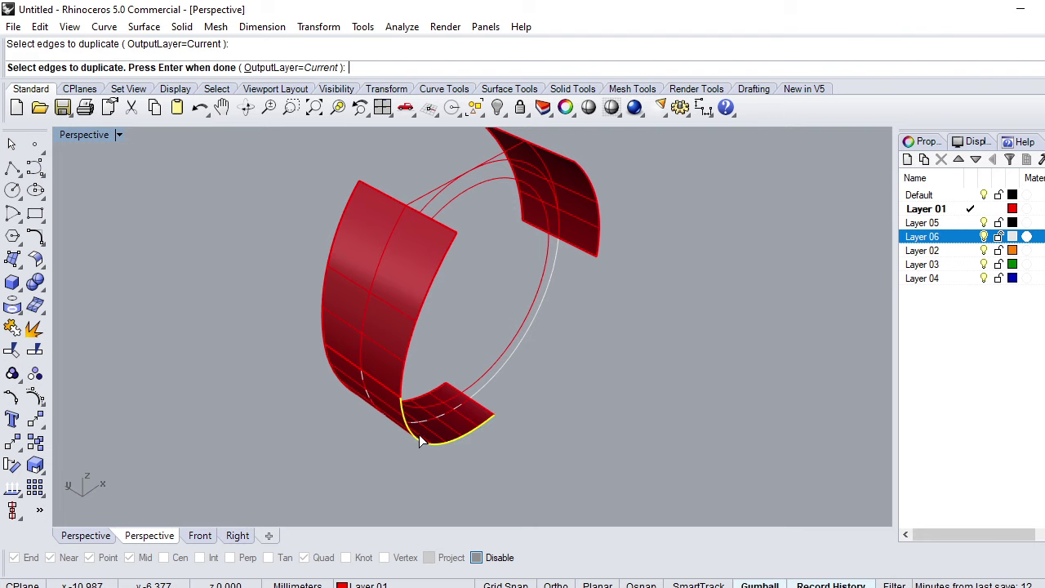
click(408, 362)
key(Return)
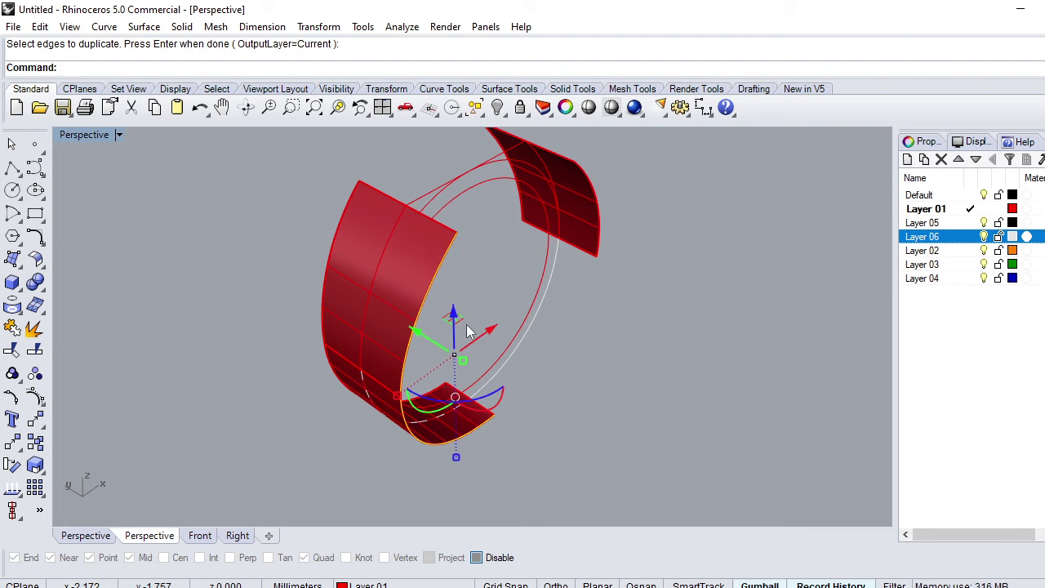
key(ctrl+j)
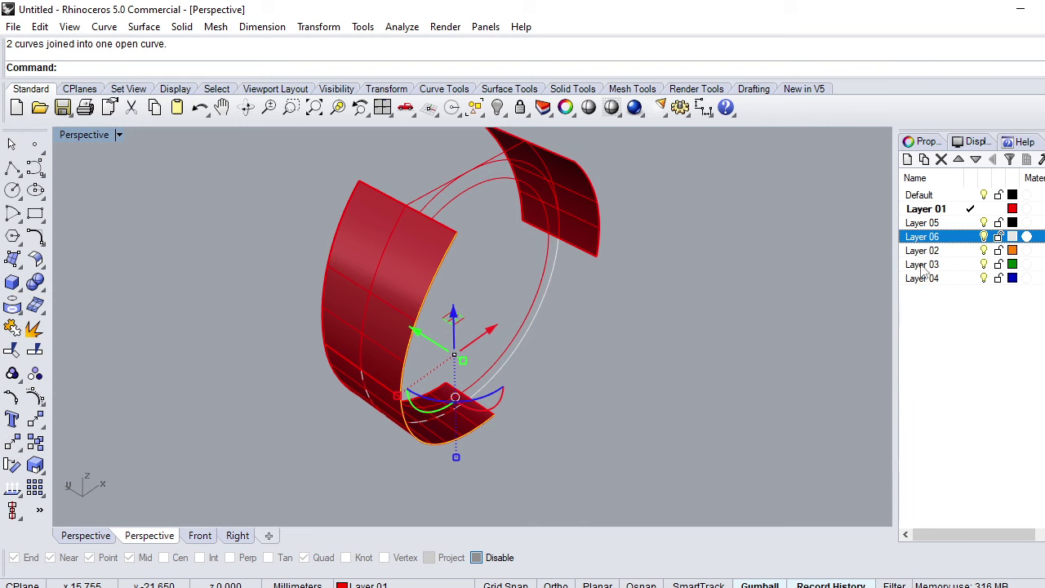
Move the joined curve onto Layer 03, then select the left band and bottom surfaces
click(922, 265)
right_click(923, 264)
click(963, 523)
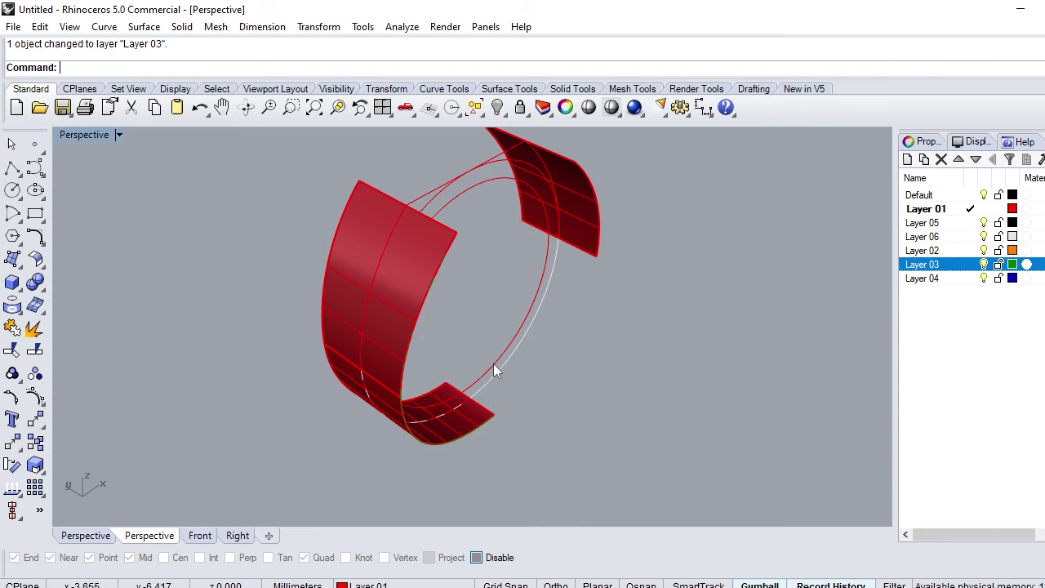
right_drag(493, 363, 432, 346)
click(404, 274)
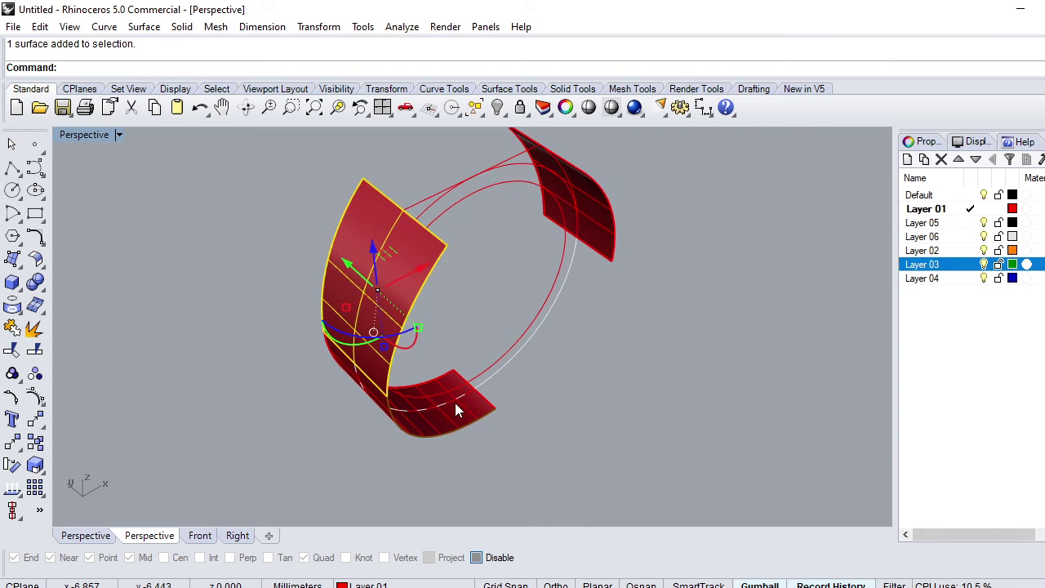
shift+click(478, 412)
In Top view, mirror the bottom surface about the centre onto the right side
click(581, 415)
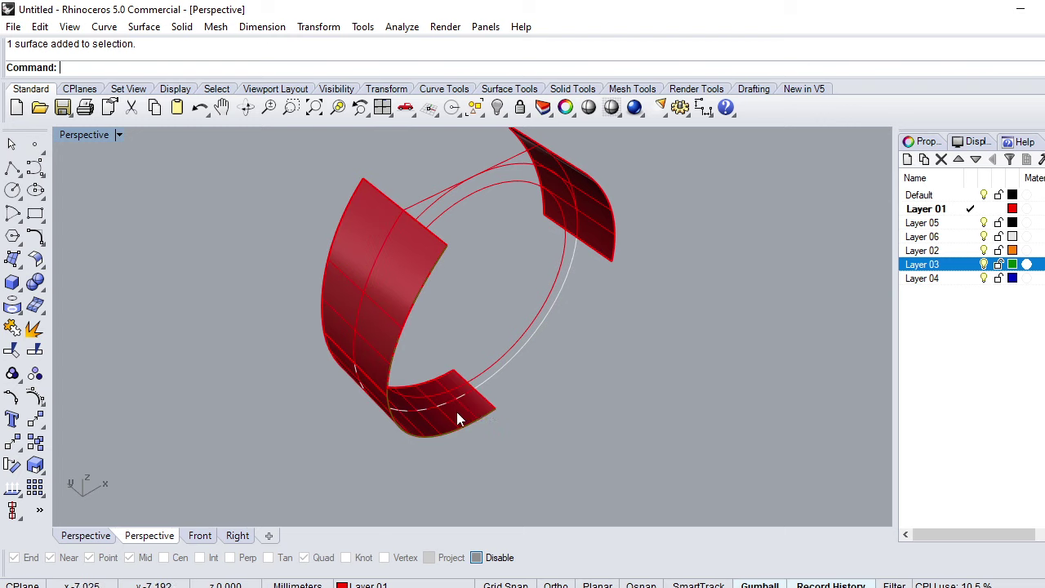
click(457, 416)
text(op)
key(Return)
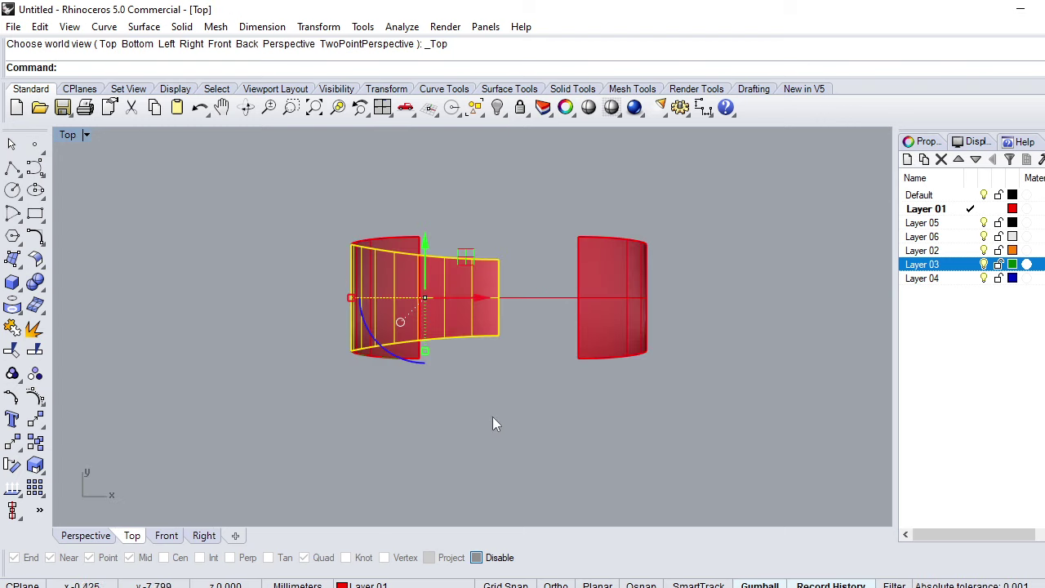
text(rror)
key(Return)
click(496, 417)
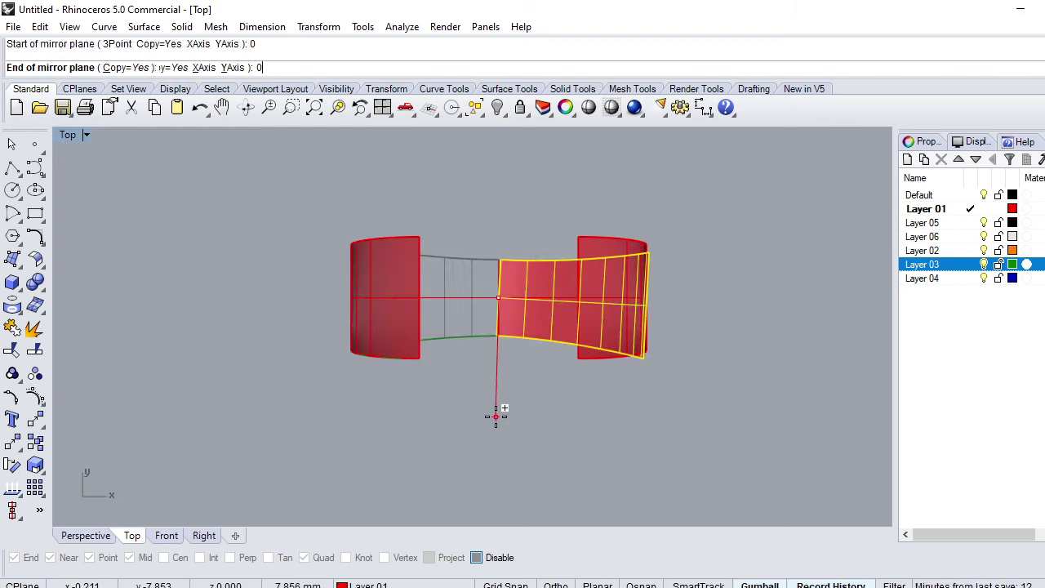
click(496, 411)
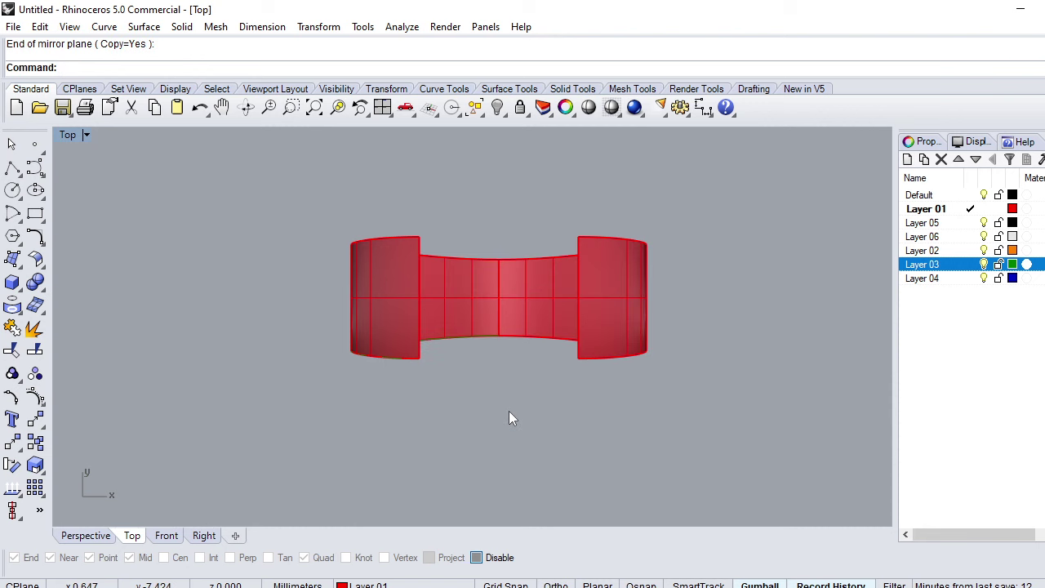
Mirror the left band surface across the vertical centre axis in Top view
text(Perspective)
key(Return)
click(389, 238)
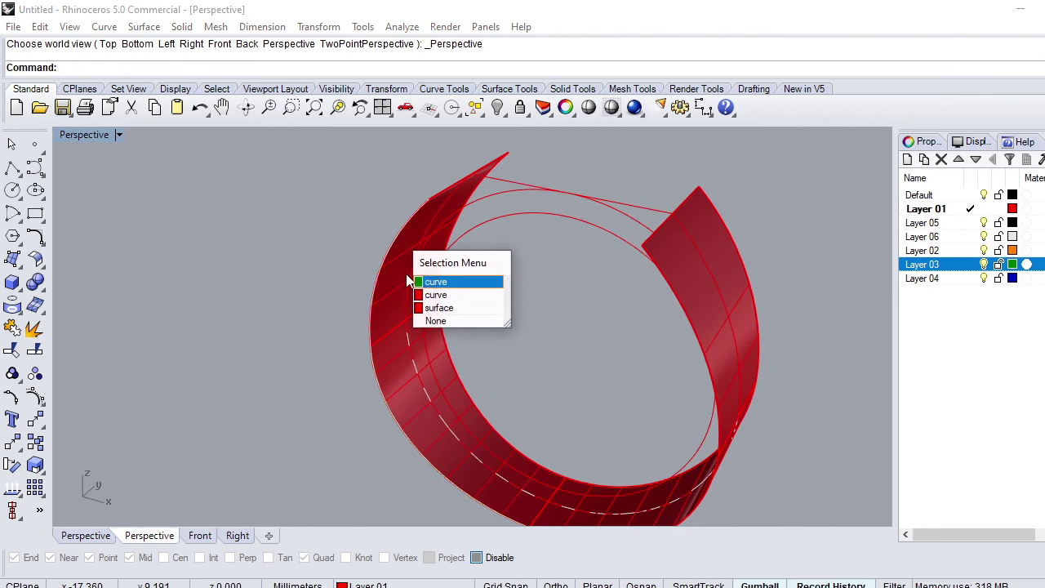
click(449, 282)
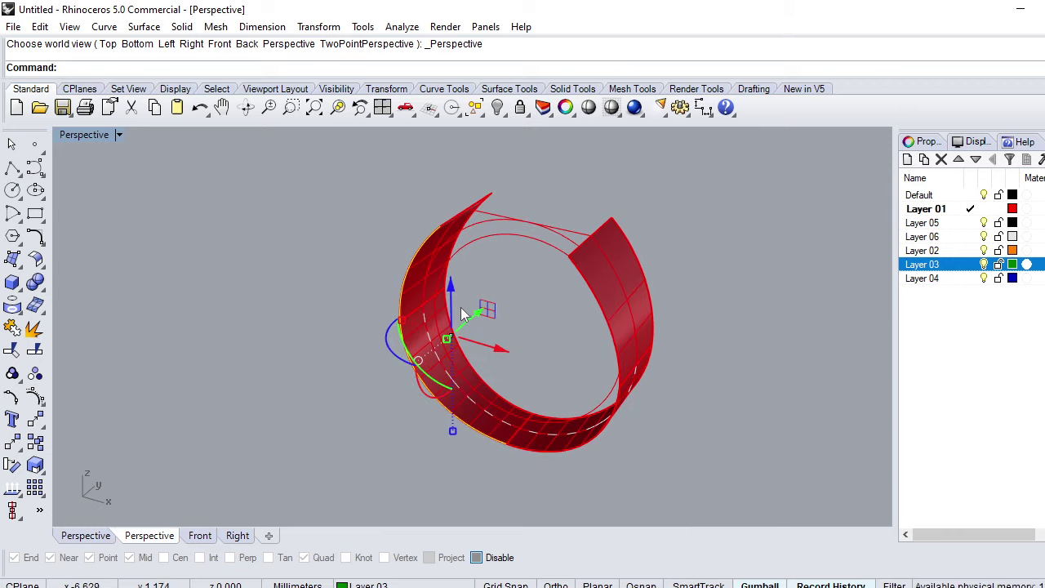
text(Top)
key(Return)
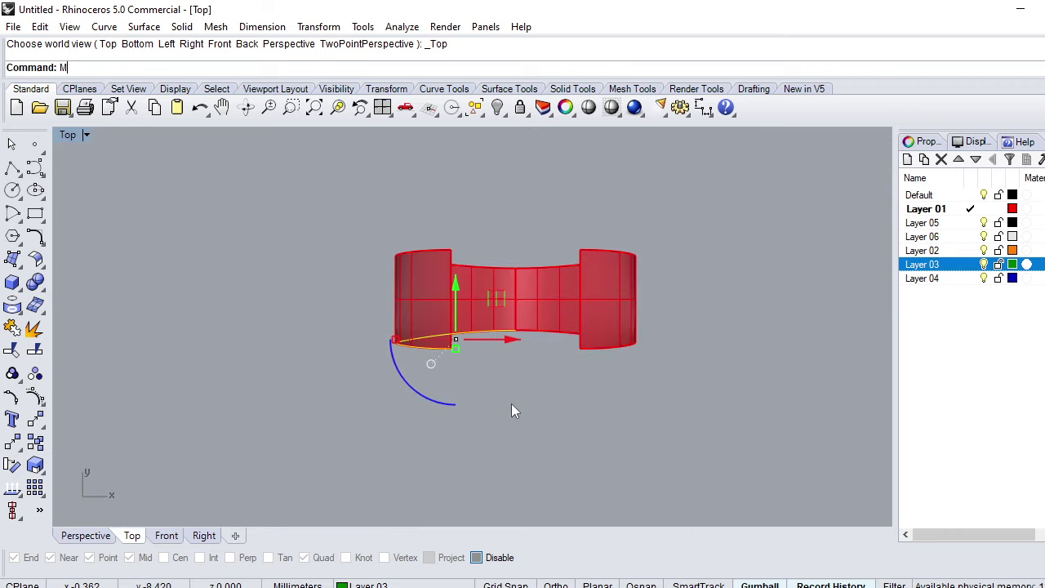
text(irror)
key(Return)
text(0)
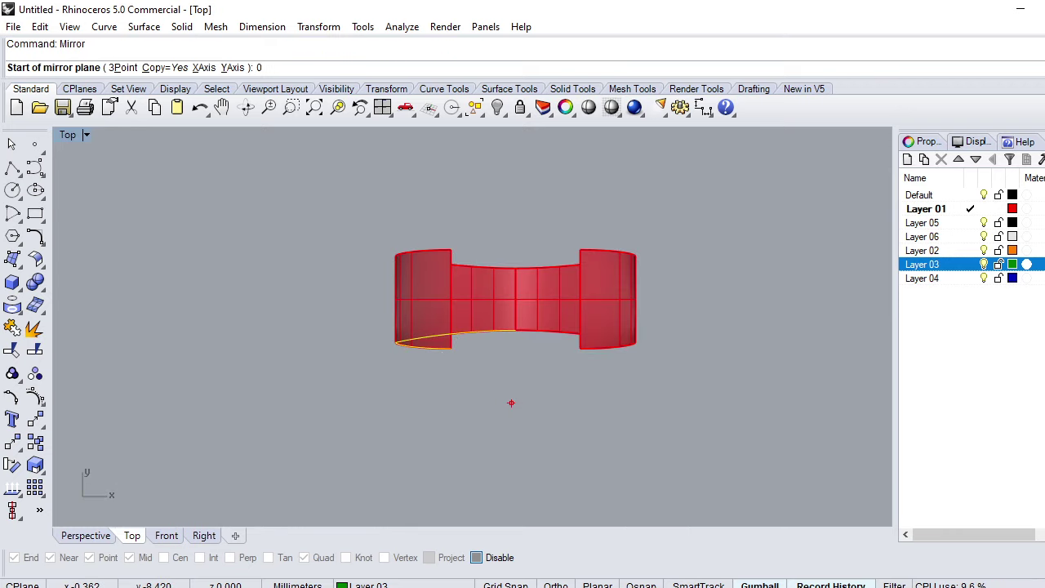
click(511, 403)
click(510, 399)
click(546, 385)
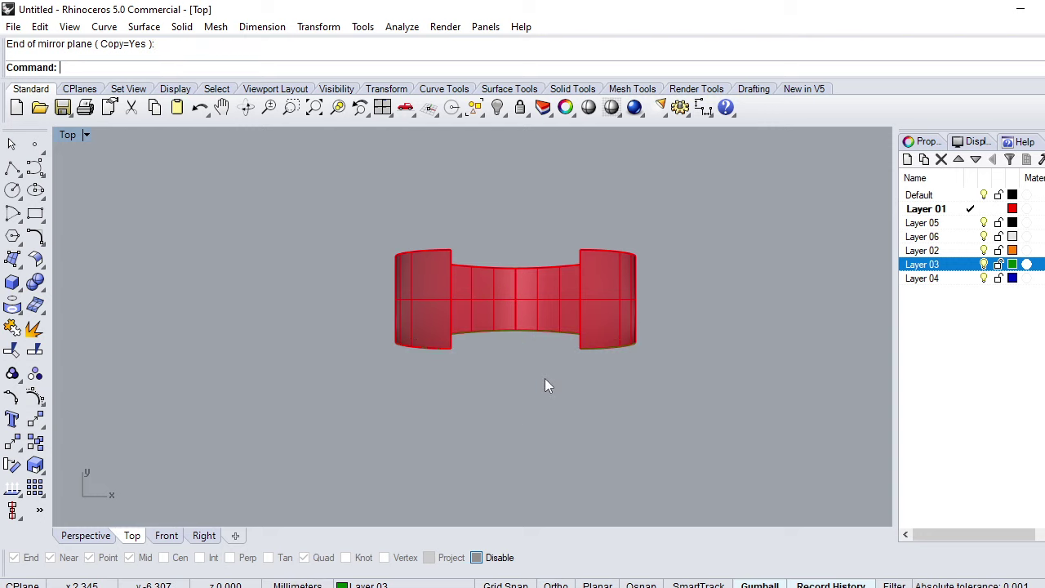
text(Line)
key(Return)
Draw a straight line along the ring's bottom edge between the lower-left and lower-right corners
click(451, 349)
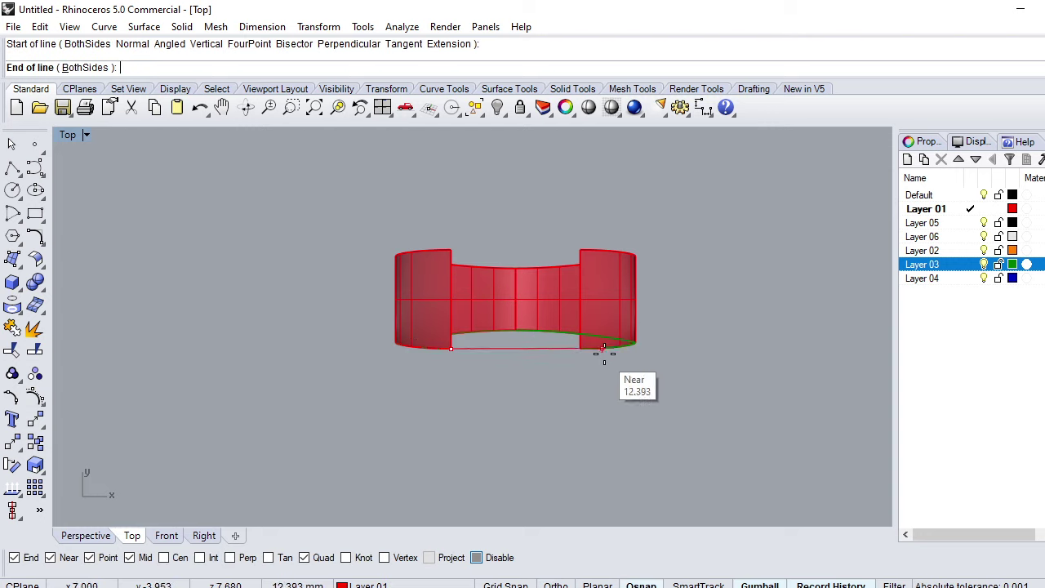
click(575, 350)
text(P)
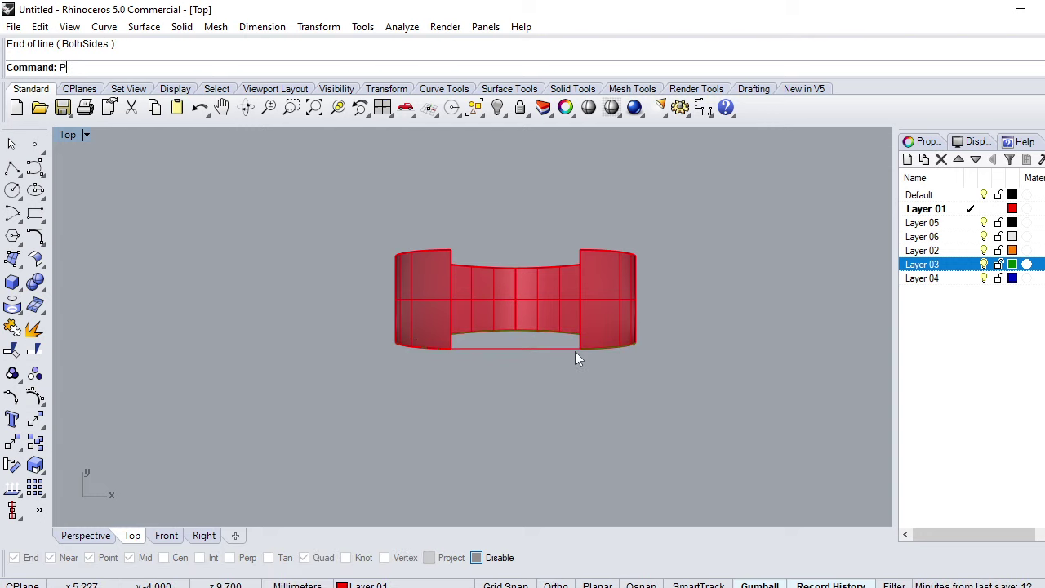
key(Return)
Sweep2 a surface along the two rail curves with one cross-section to fill the lower opening
text(weep2)
key(Return)
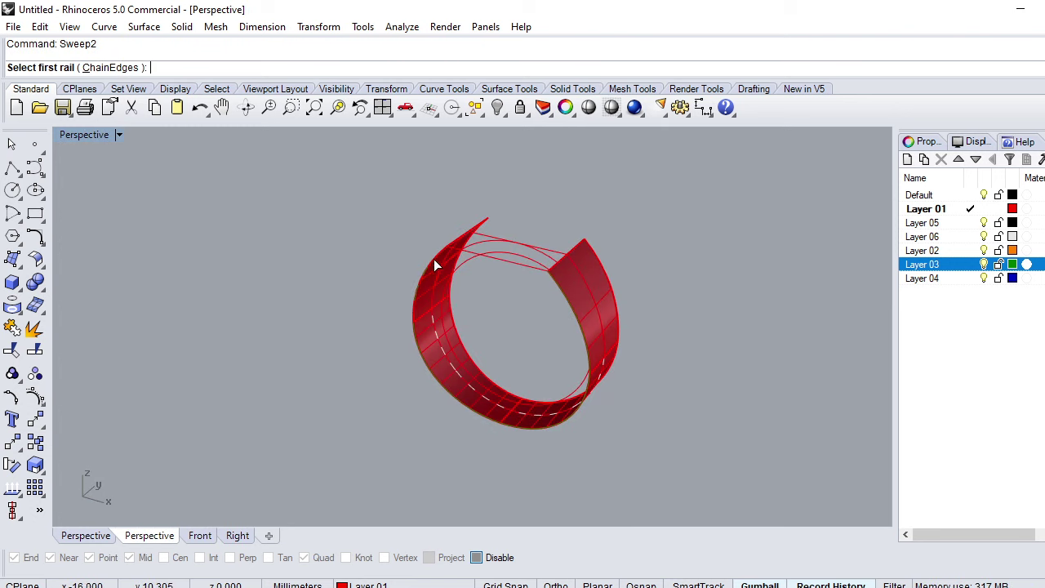
click(431, 258)
click(484, 303)
scroll(552, 291, up, 2)
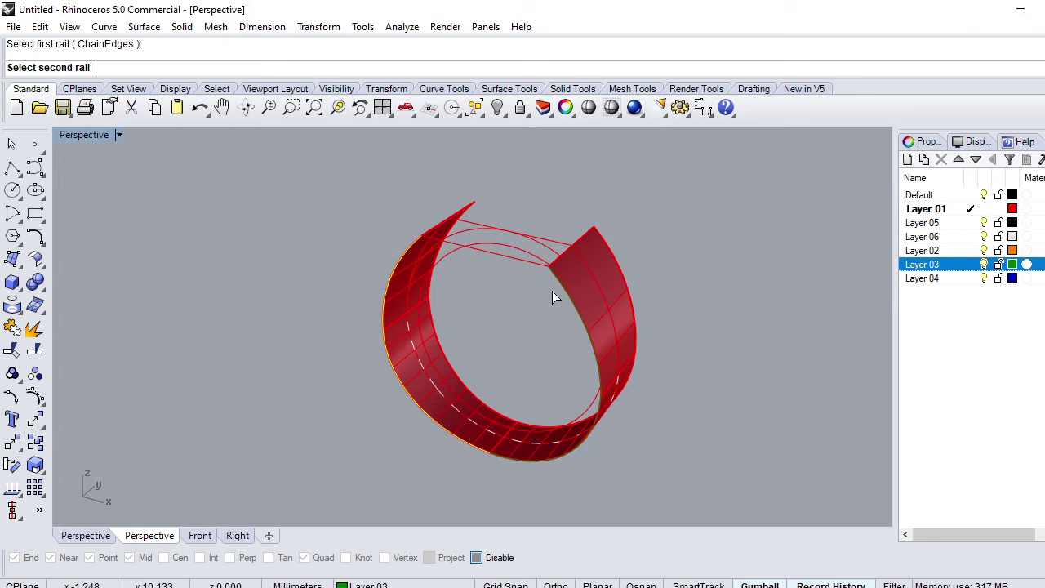
click(568, 295)
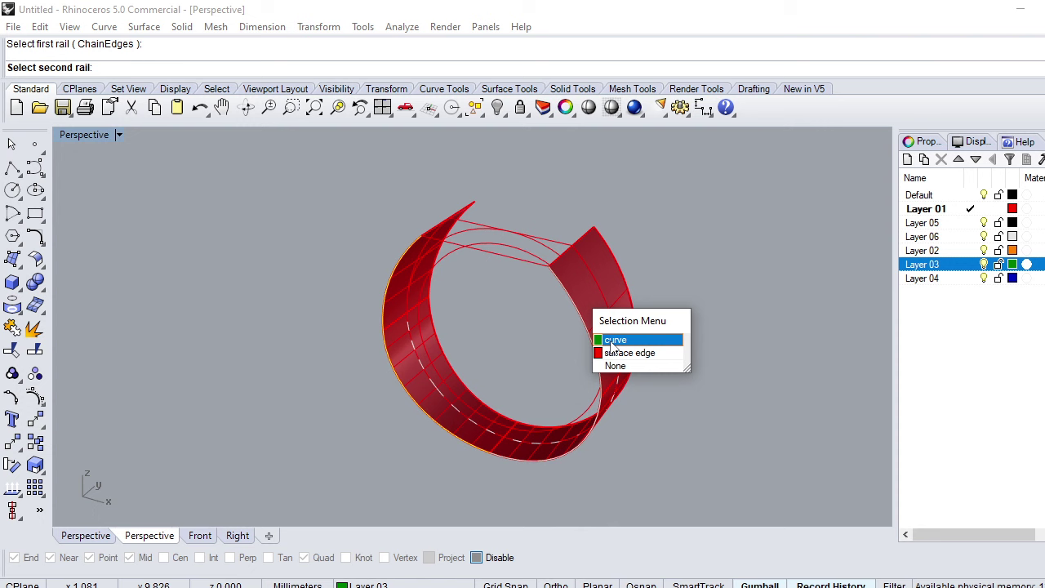
click(612, 339)
click(513, 260)
key(Return)
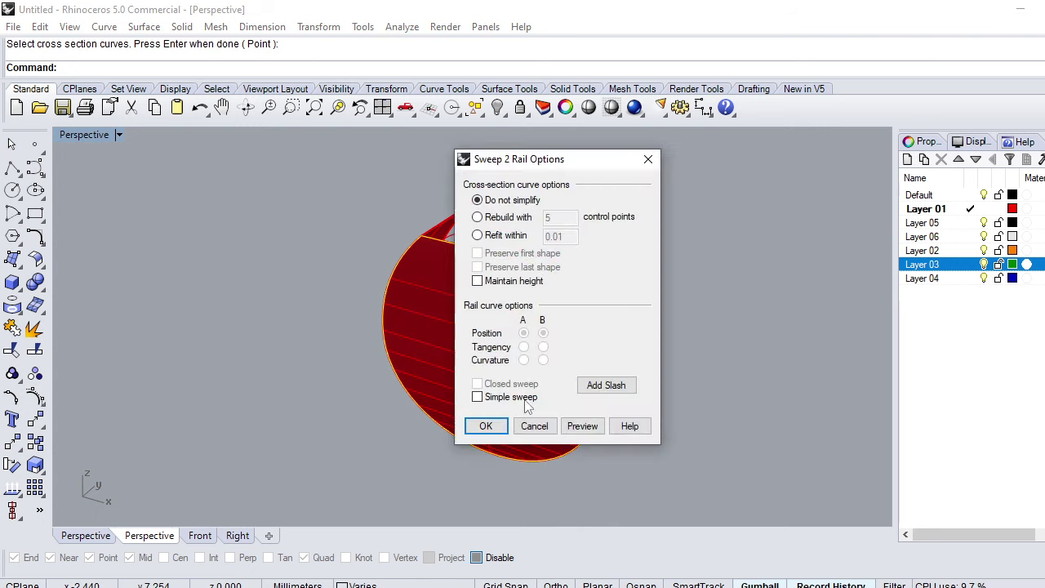
click(485, 425)
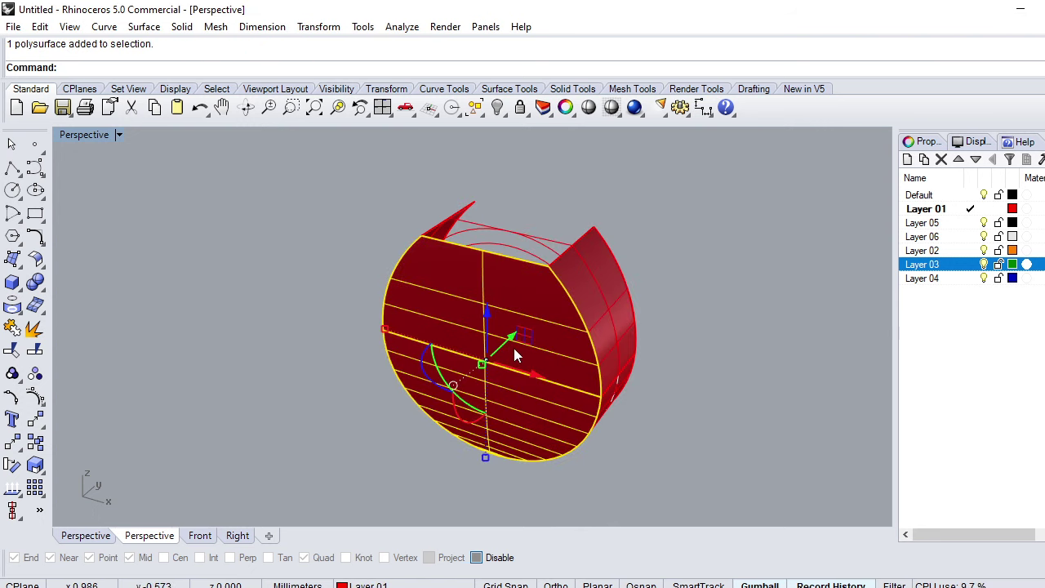
key(ctrl+F1)
Mirror the swept side face about the origin to copy it to the back
text(irror)
key(Return)
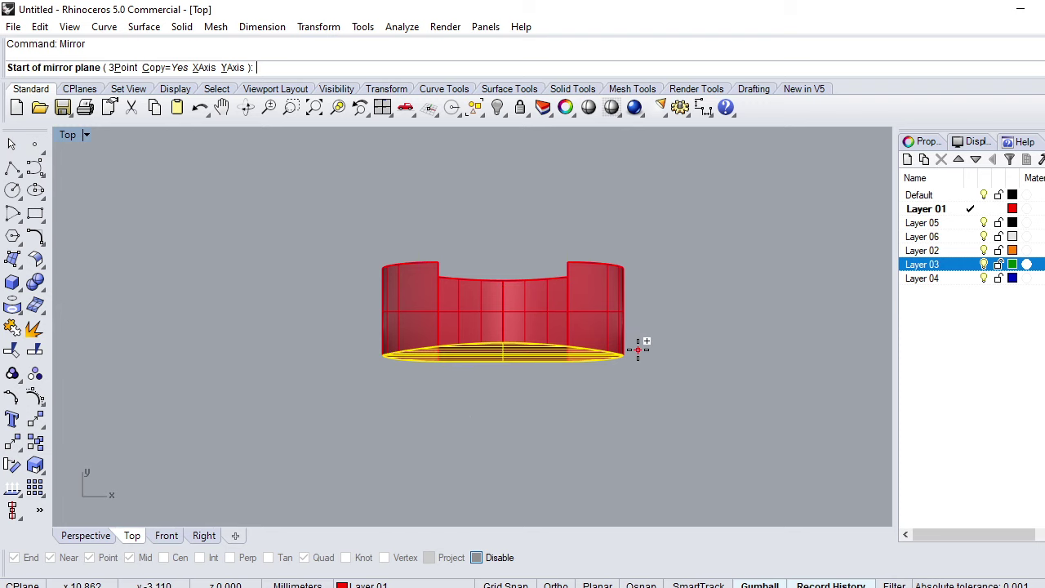
text(0)
key(Return)
click(638, 349)
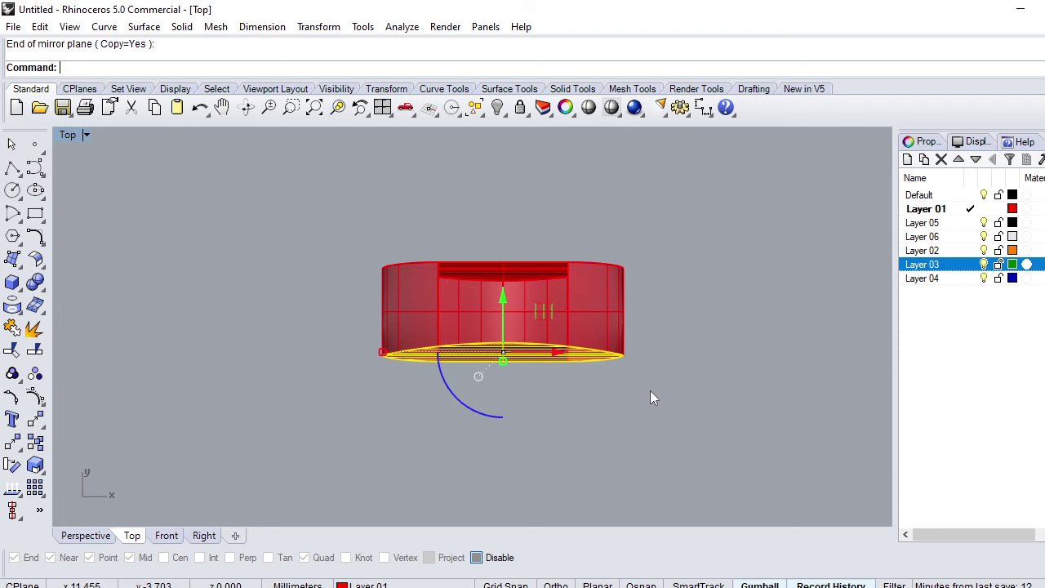
Select all the construction curves and lock them
key(ctrl+F4)
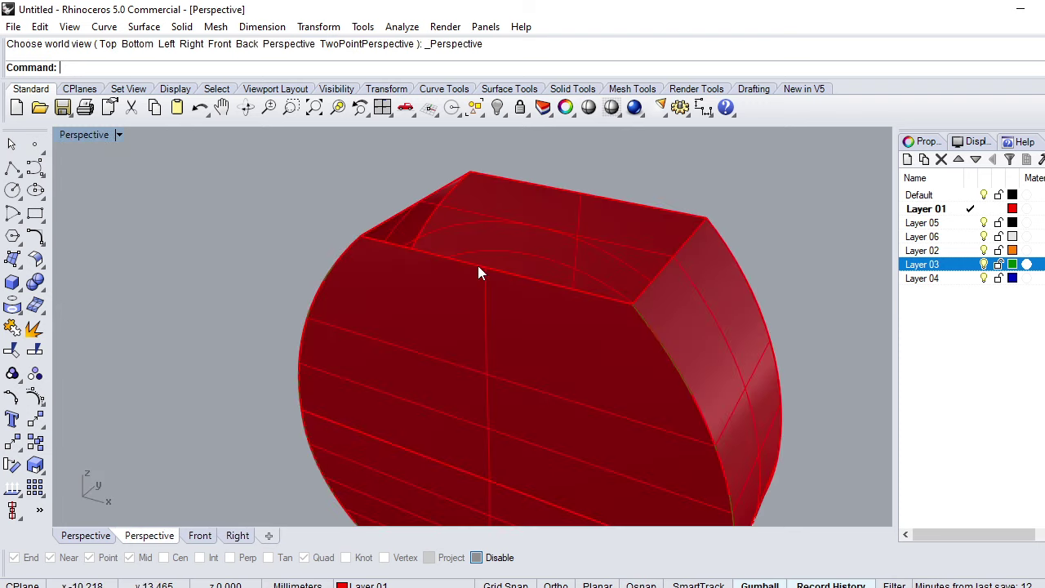
scroll(489, 278, down, 3)
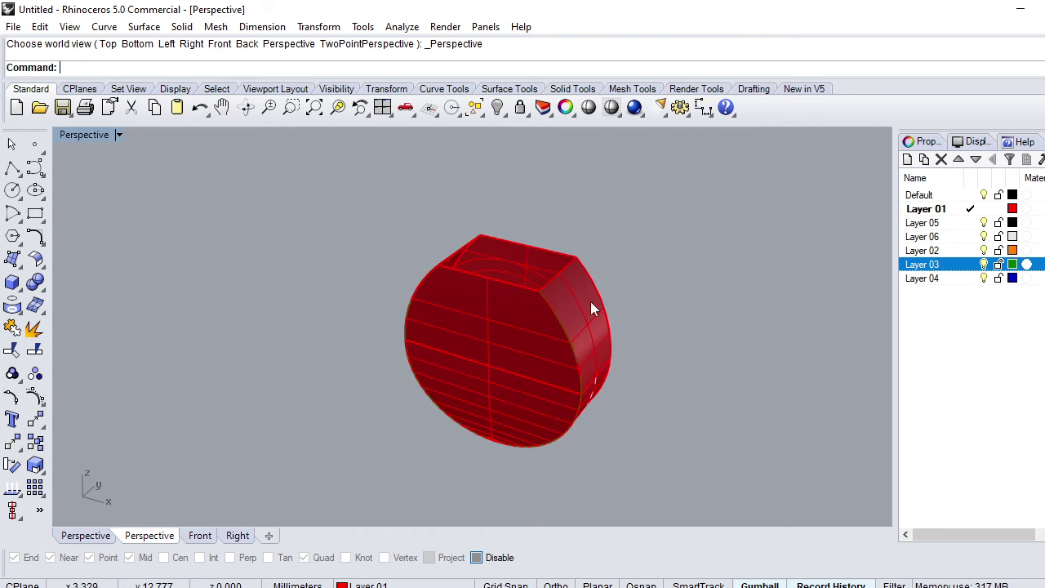
click(476, 114)
click(569, 207)
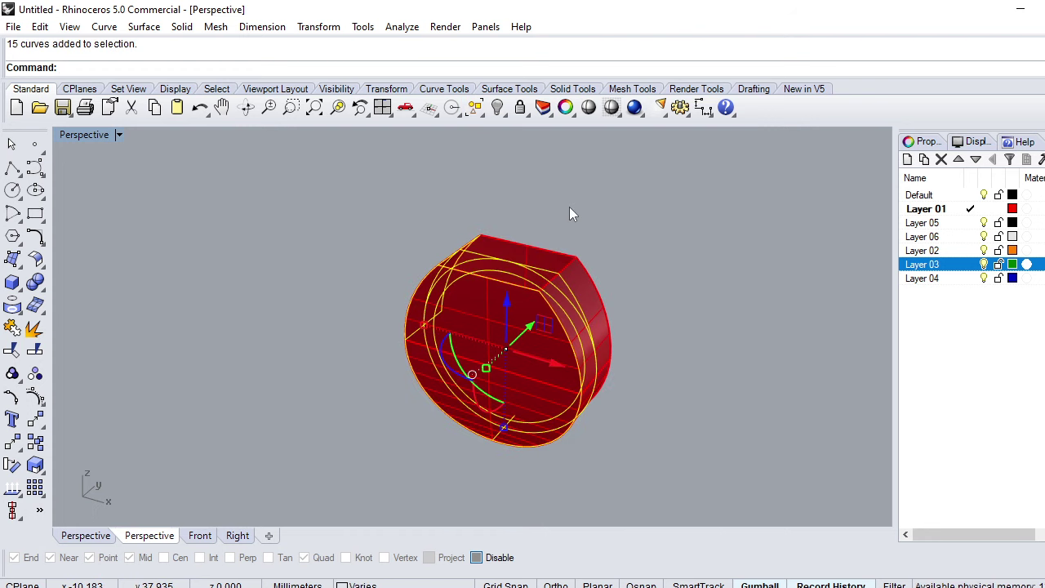
key(ctrl+l)
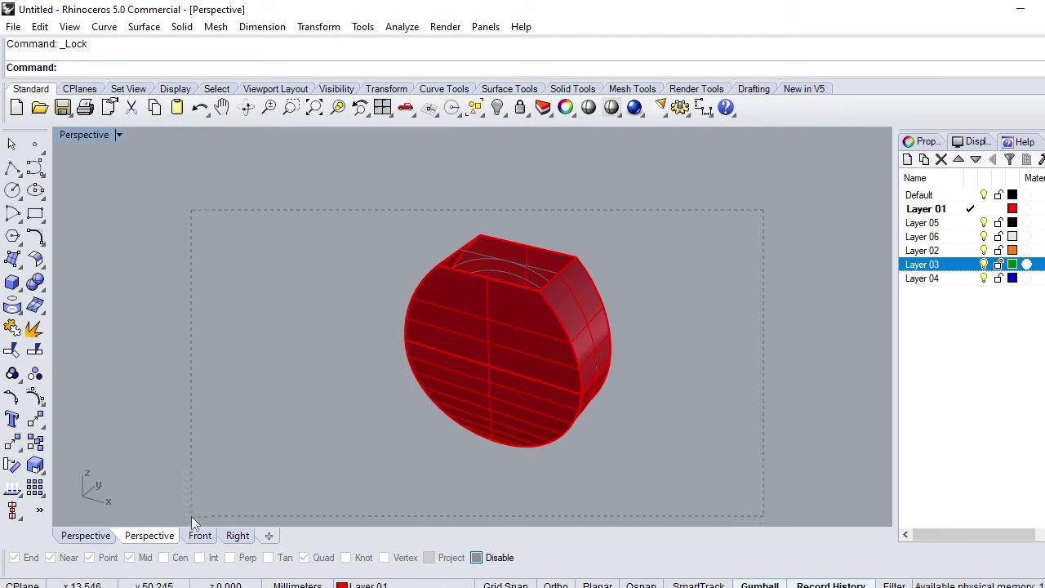
Join all the ring surfaces into one polysurface and cap its open ends
drag(191, 516, 192, 514)
text(Join)
key(Return)
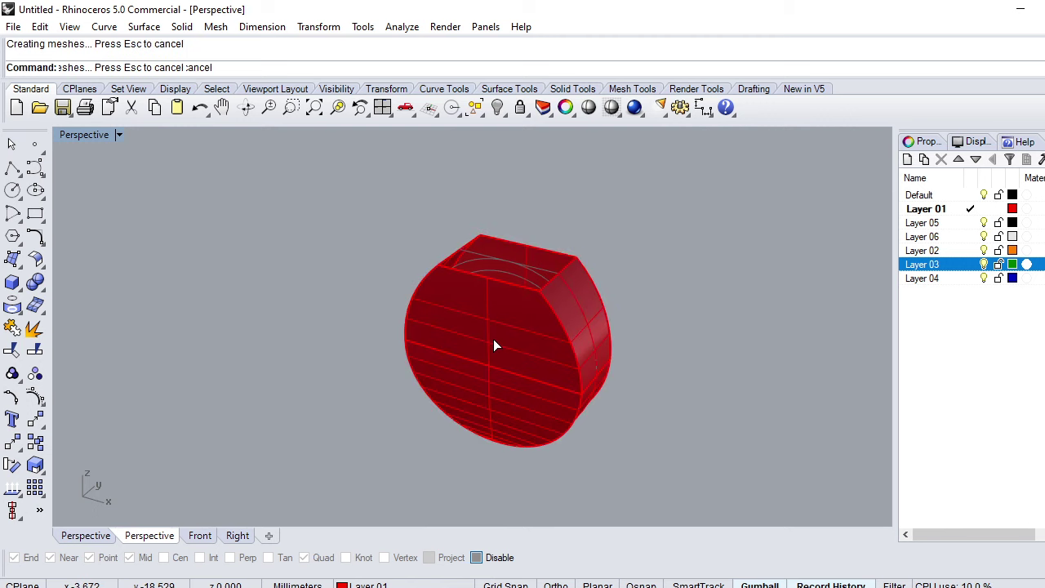
click(493, 345)
text(Ca)
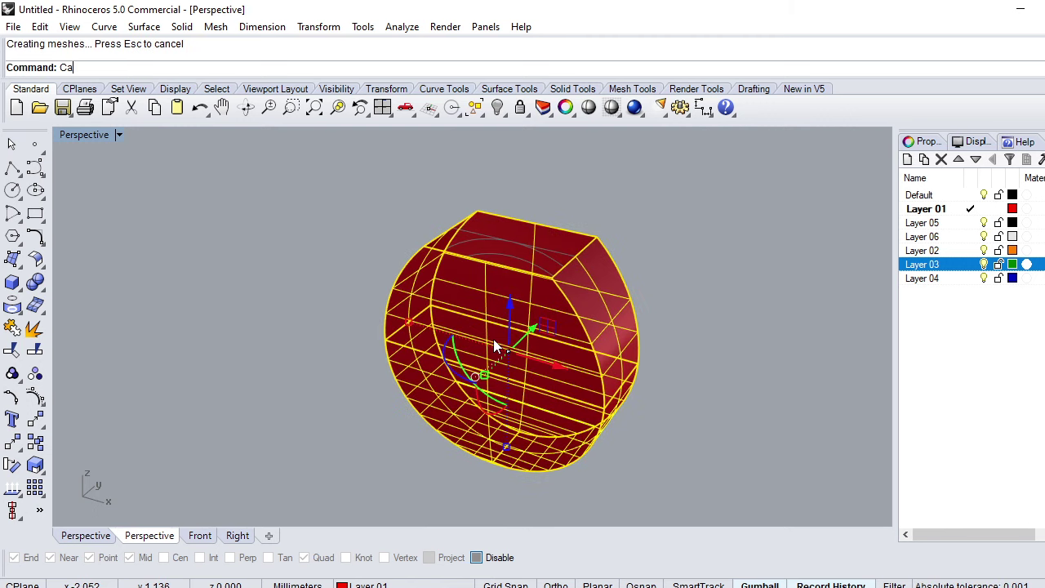
text(p)
key(Return)
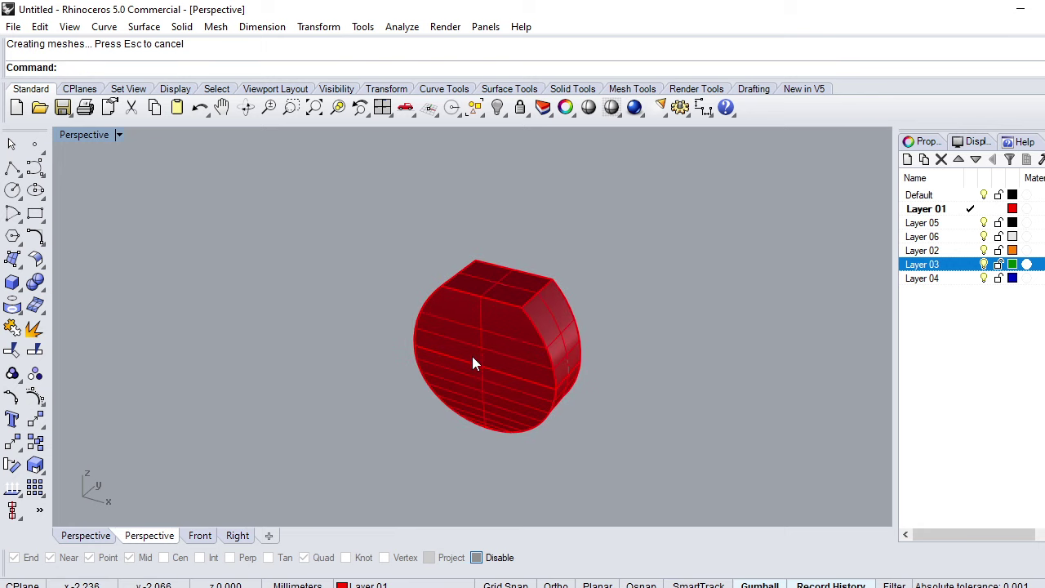
key(ctrl+F2)
Hide the ring polysurface's isocurves and set the Front view to Wireframe
click(427, 318)
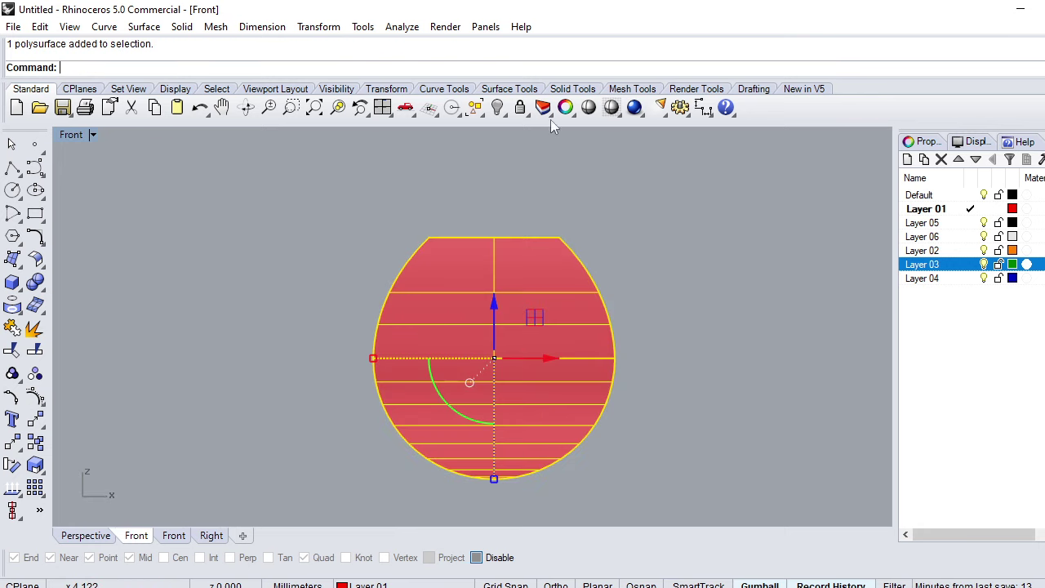
click(565, 107)
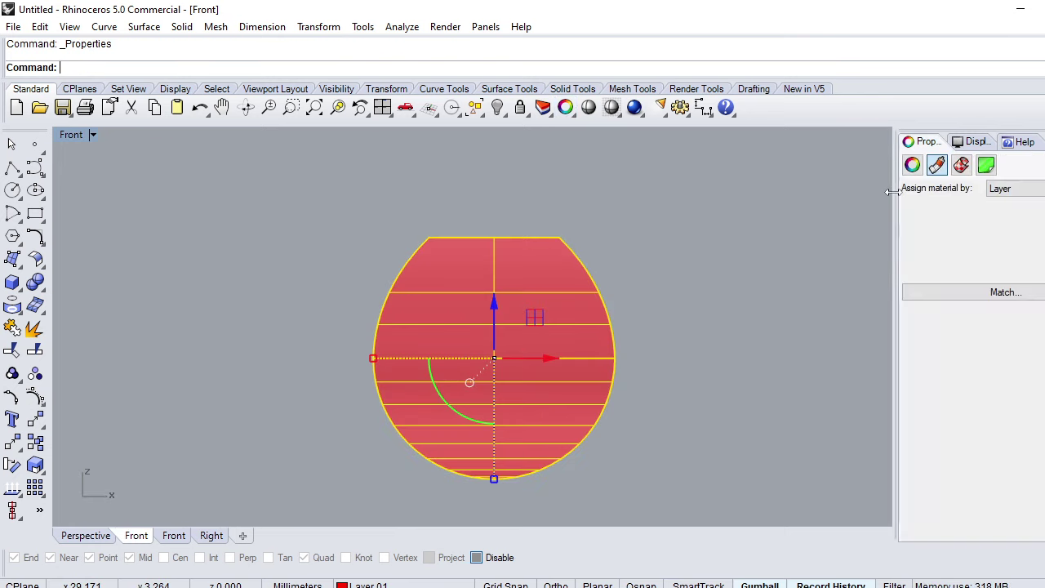
click(912, 165)
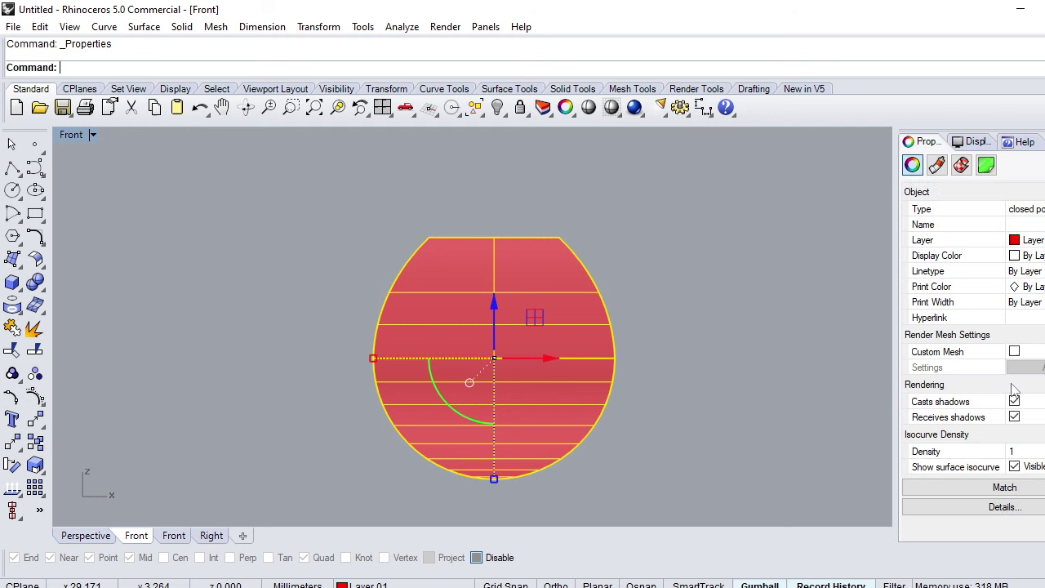
click(1014, 466)
click(820, 434)
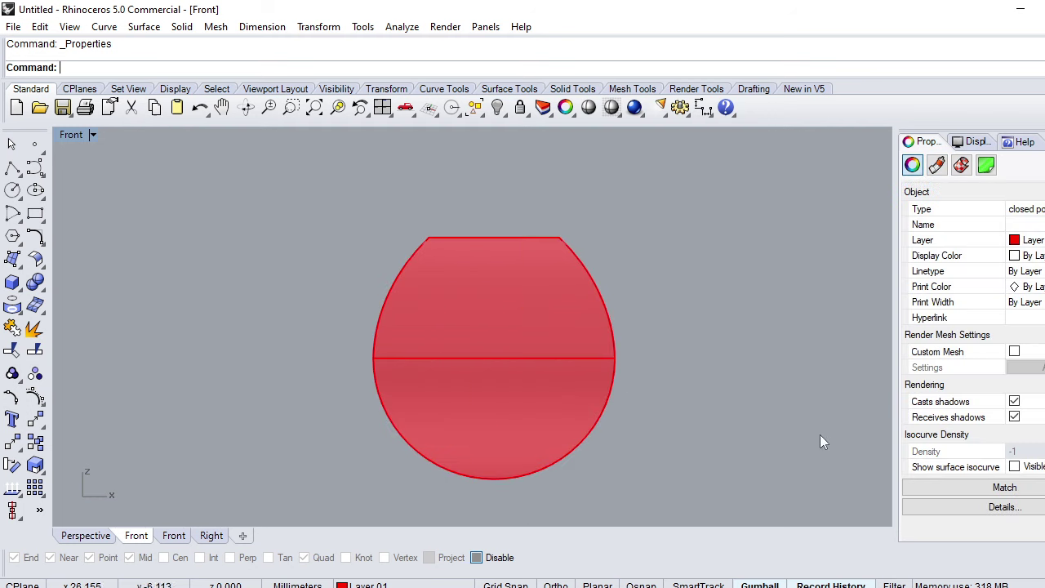
click(80, 134)
click(168, 110)
Unlock the curves and WireCut the finger hole through the ring with the inner circle
scroll(443, 386, up, 2)
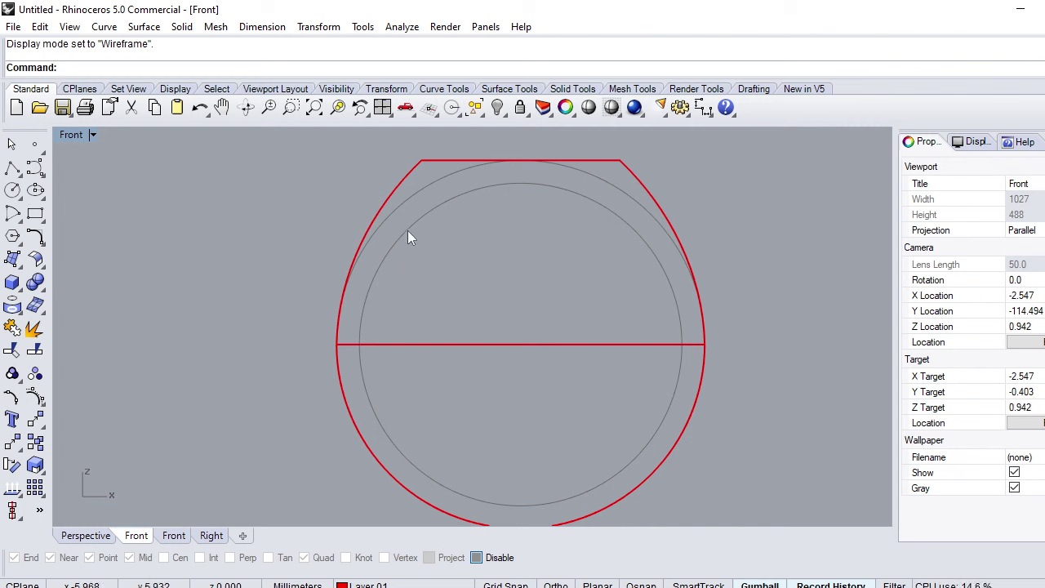
right_click(518, 113)
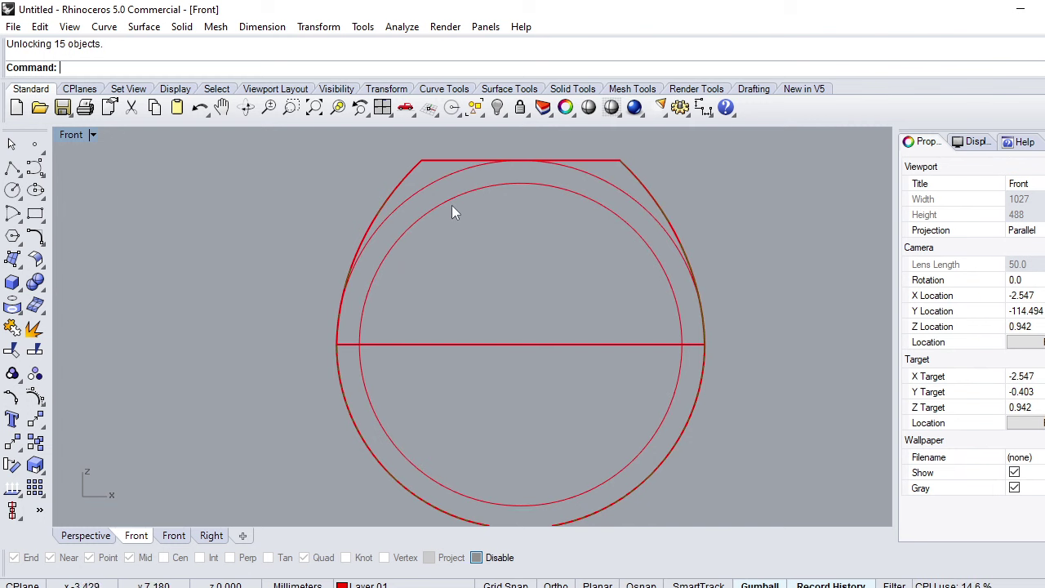
click(445, 205)
text(W)
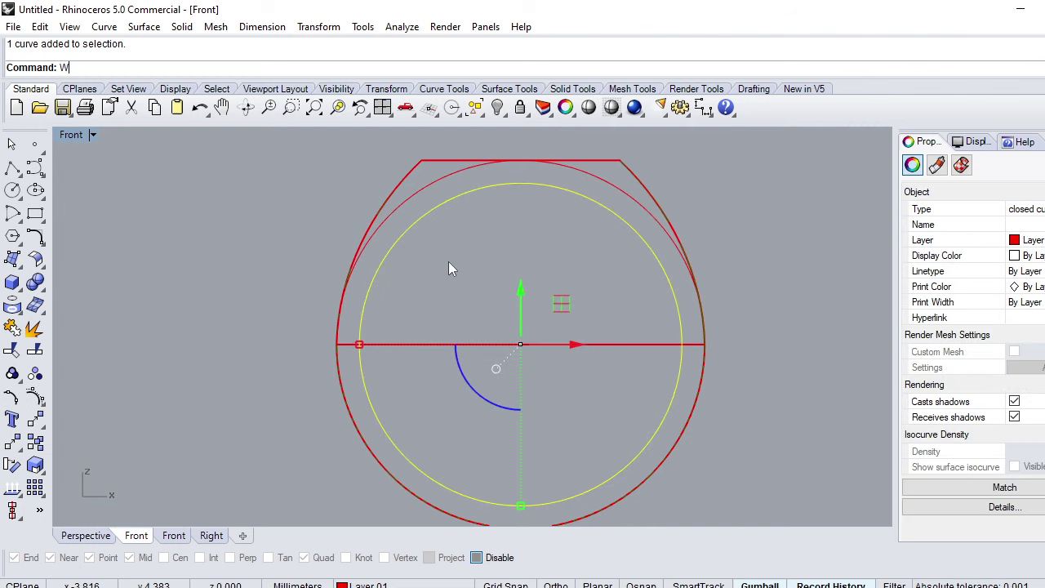
text(ireCut)
key(Return)
key(Return)
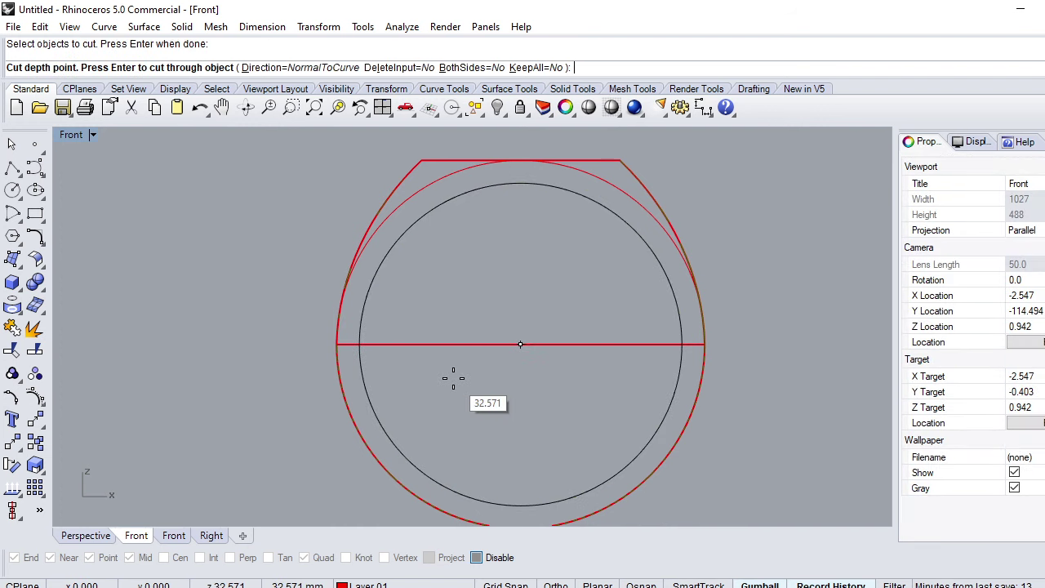
key(Return)
key(Return)
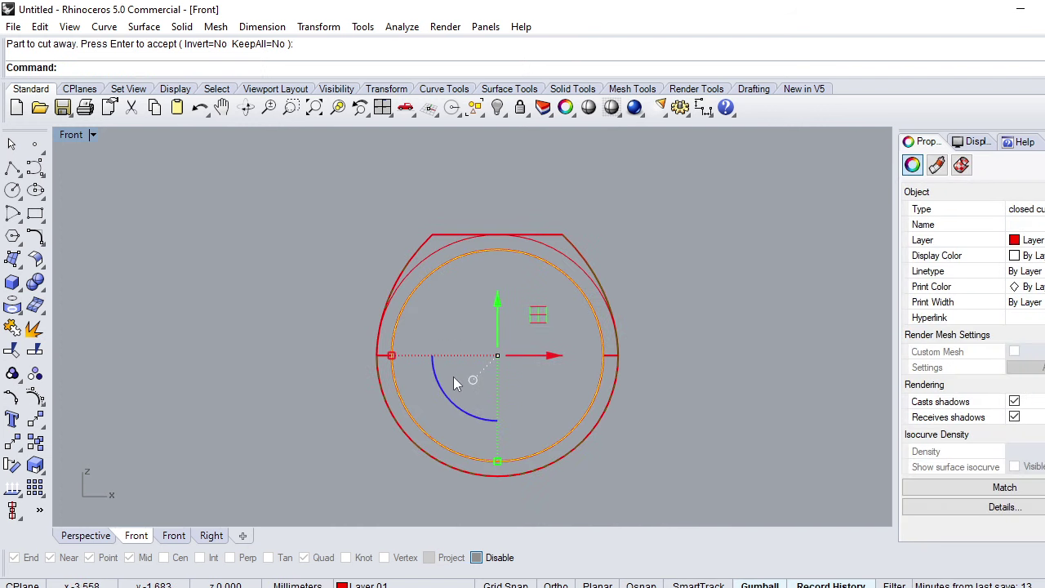
key(ctrl+F1)
key(ctrl+F4)
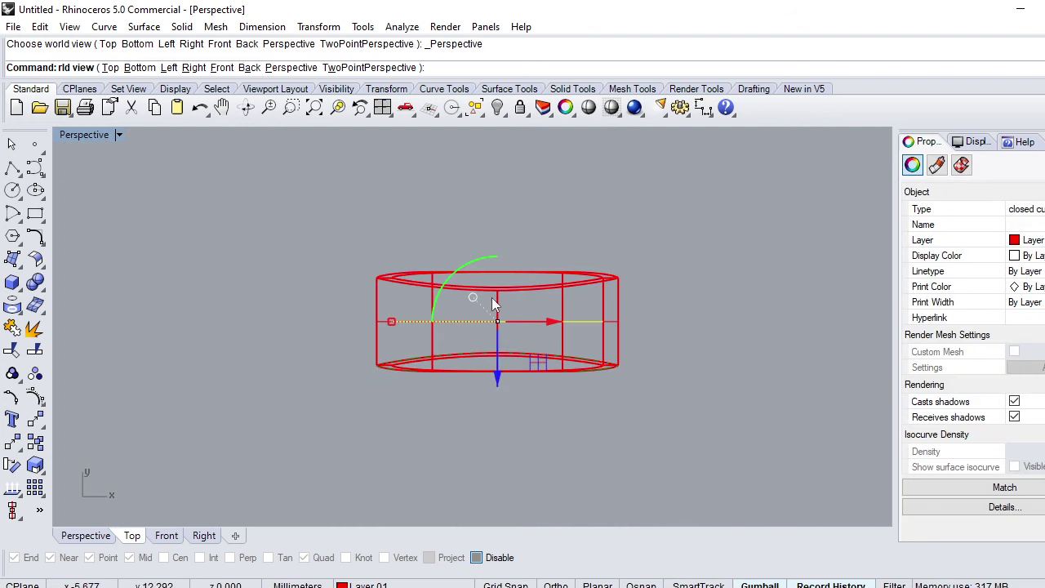
click(319, 239)
Shade the Perspective view and undo then redo the WireCut on the ring
click(80, 135)
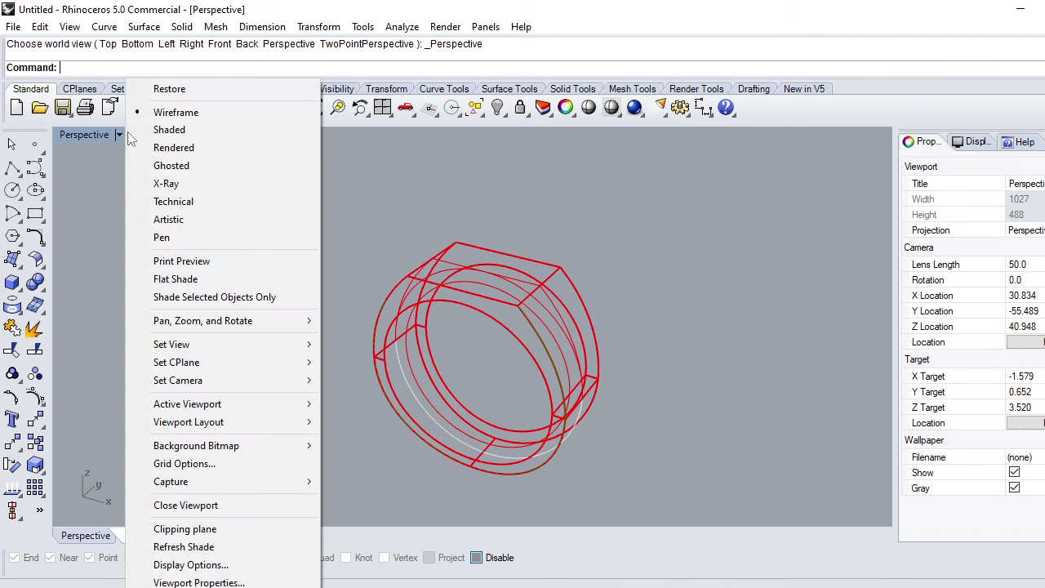
click(176, 129)
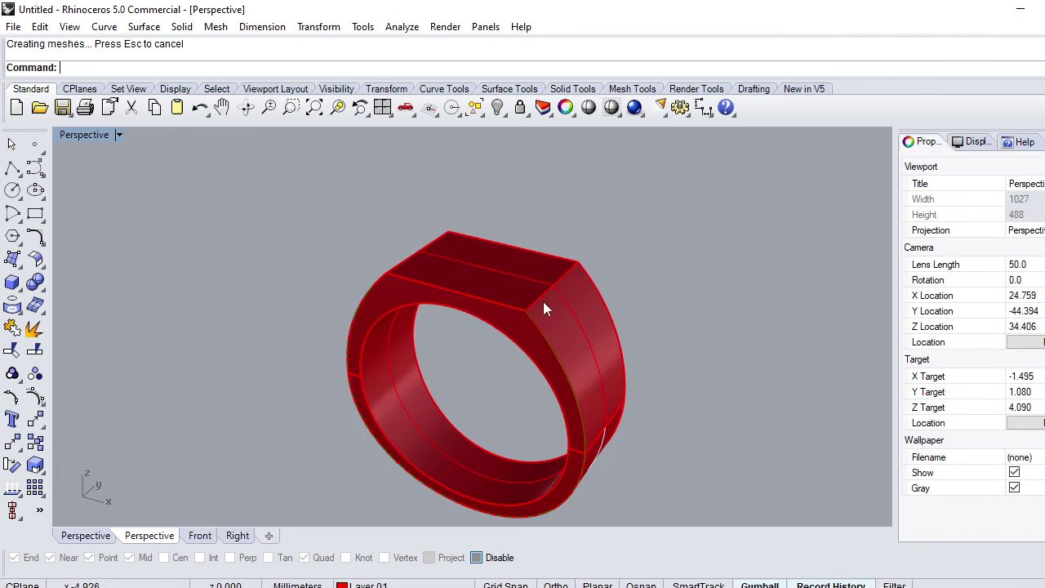
mouse_move(543, 302)
right_down()
mouse_move(524, 245)
mouse_move(602, 273)
mouse_move(612, 385)
mouse_move(553, 438)
mouse_move(637, 408)
mouse_move(315, 359)
mouse_move(450, 322)
mouse_move(655, 299)
mouse_move(675, 262)
mouse_move(450, 205)
mouse_move(541, 289)
mouse_move(509, 316)
mouse_move(465, 289)
right_up()
key(ctrl+z)
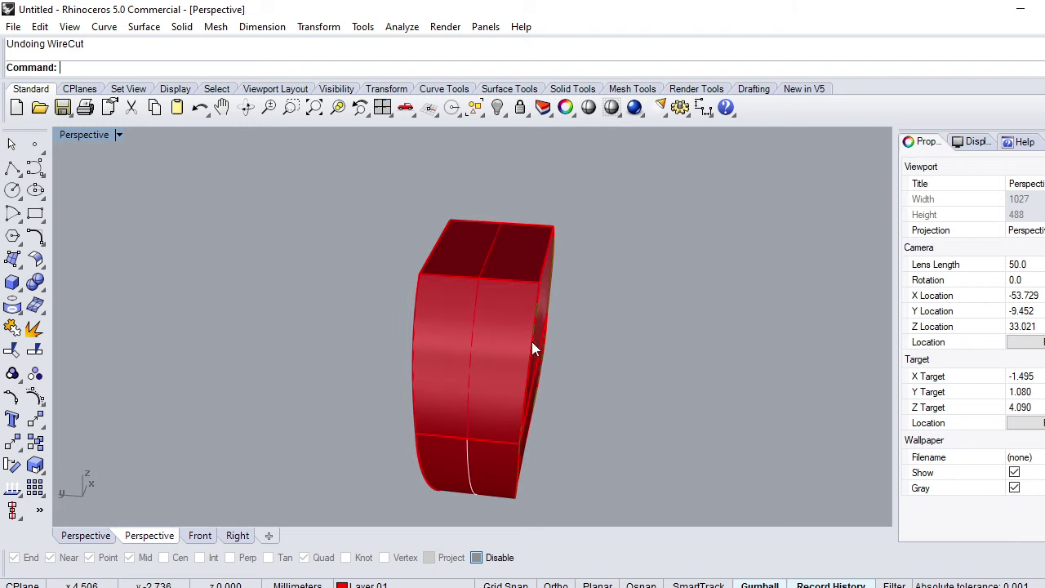
mouse_move(562, 362)
right_down()
mouse_move(436, 362)
mouse_move(405, 272)
mouse_move(456, 299)
mouse_move(464, 343)
mouse_move(481, 352)
right_up()
key(ctrl+z)
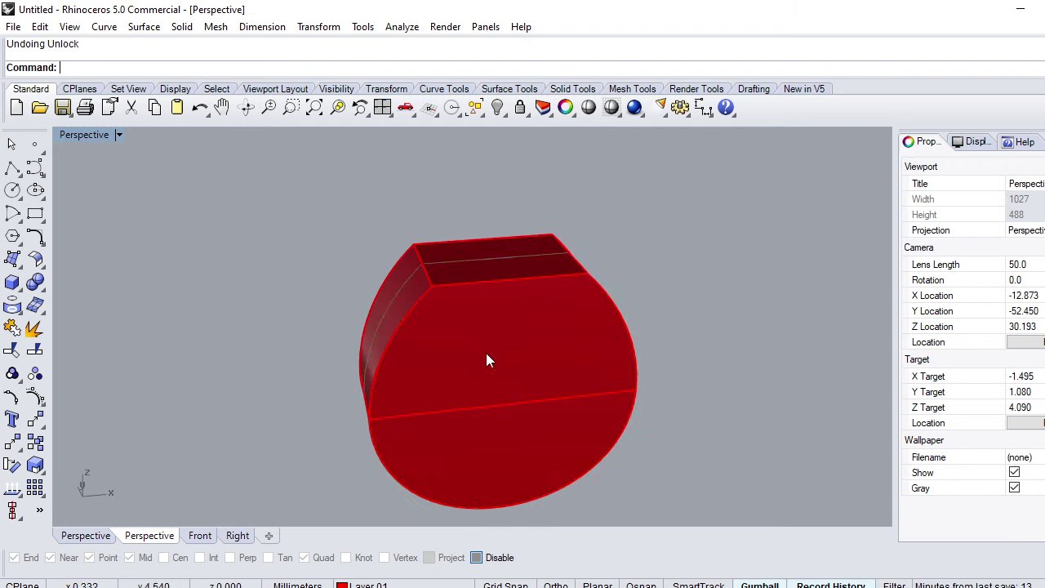
key(ctrl+y)
key(ctrl+y)
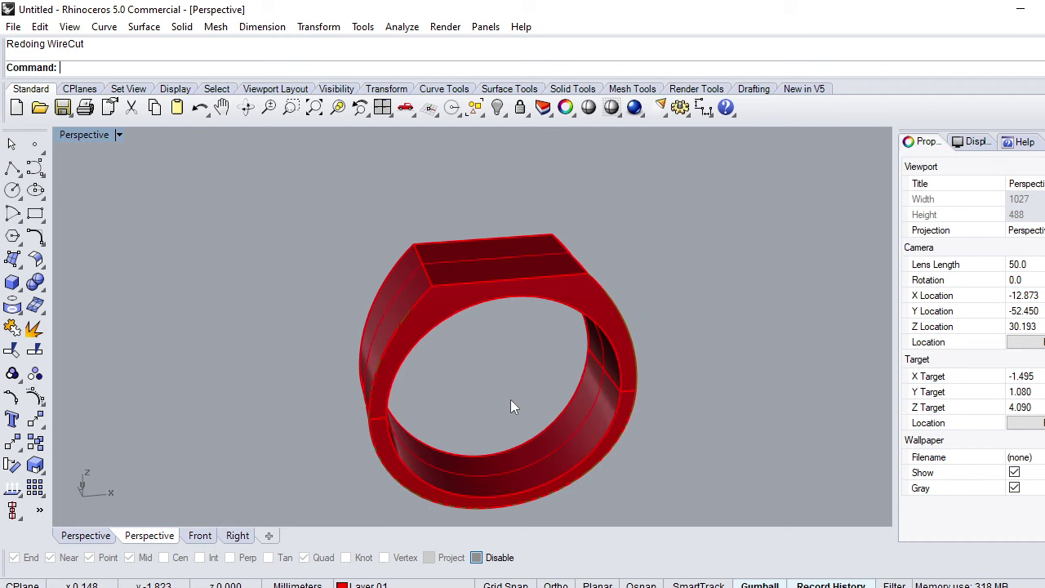
Orbit around the cut ring, briefly selecting and deselecting the ring polysurface
mouse_move(510, 399)
right_down()
mouse_move(405, 381)
mouse_move(357, 319)
mouse_move(596, 289)
mouse_move(634, 348)
mouse_move(579, 367)
mouse_move(401, 269)
right_up()
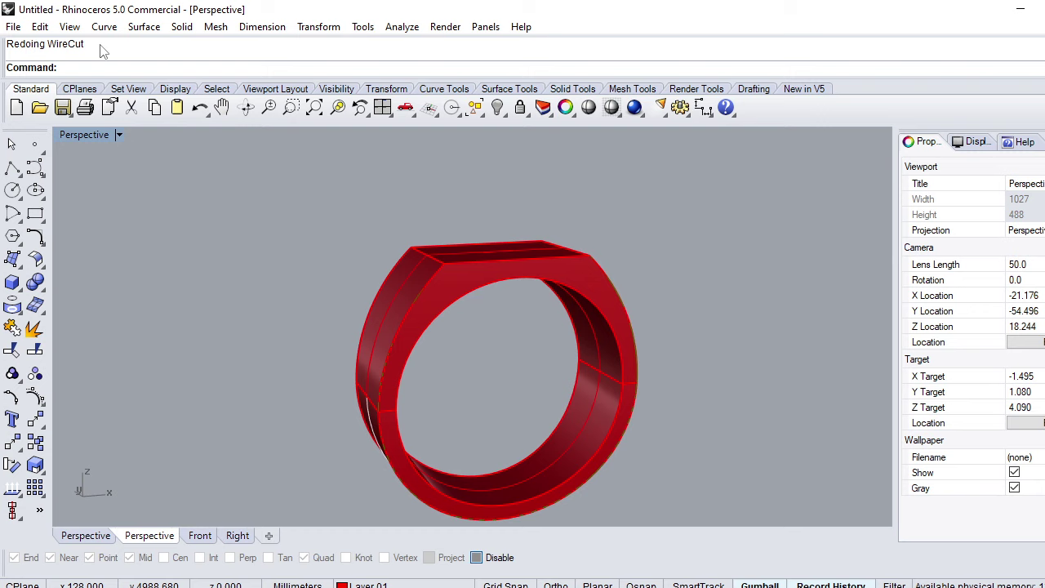
mouse_move(571, 300)
right_down()
mouse_move(509, 291)
mouse_move(576, 313)
right_up()
scroll(408, 327, up, 3)
scroll(415, 308, down, 2)
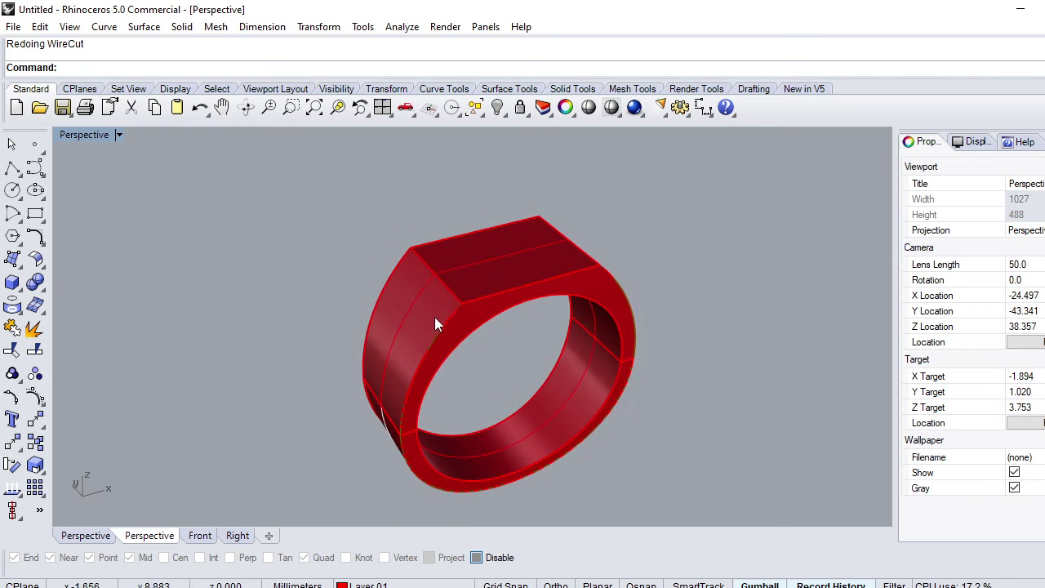
scroll(457, 294, up, 3)
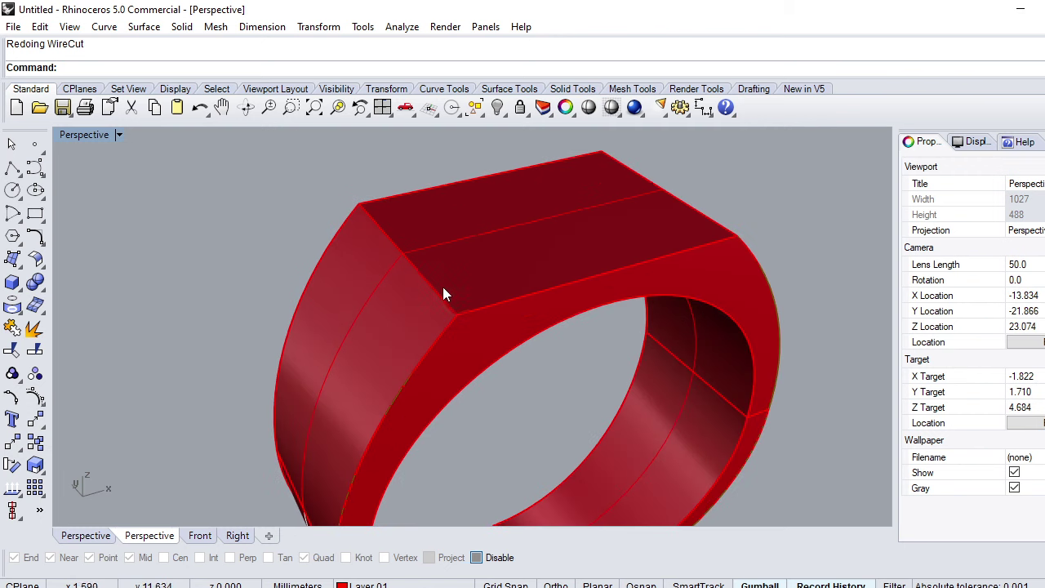
click(435, 287)
key(Escape)
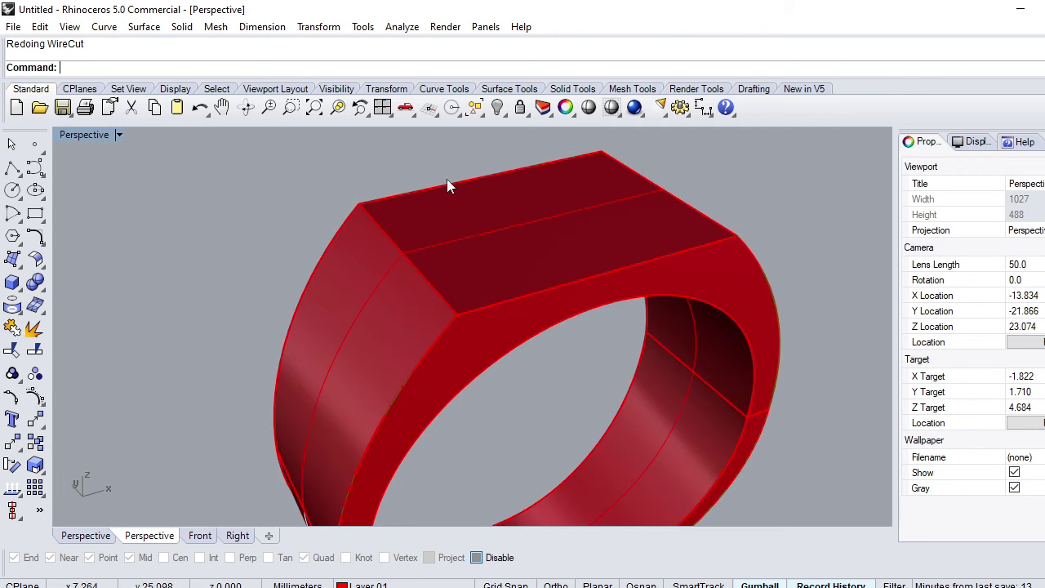
click(629, 178)
click(696, 163)
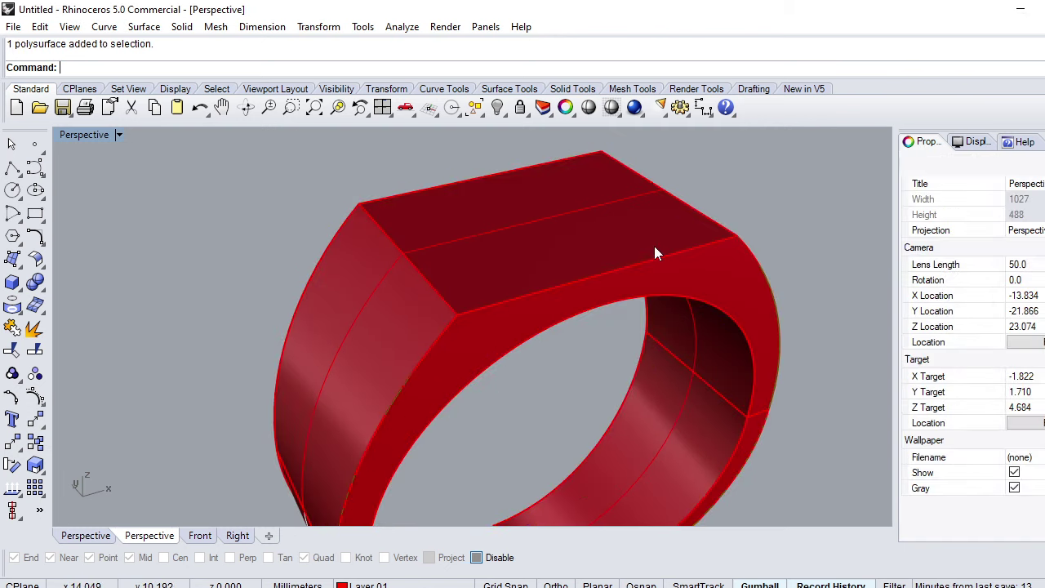
View the ring's inner opening and check the side edge curve's layer and properties
mouse_move(547, 263)
right_down()
mouse_move(513, 320)
mouse_move(525, 315)
right_up()
right_drag(471, 296, 436, 378)
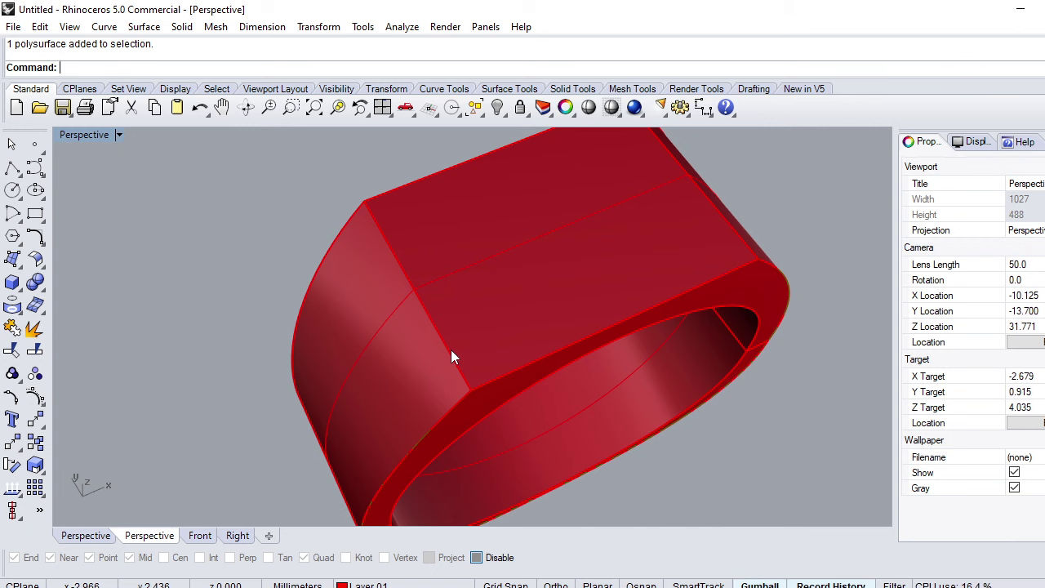
click(451, 357)
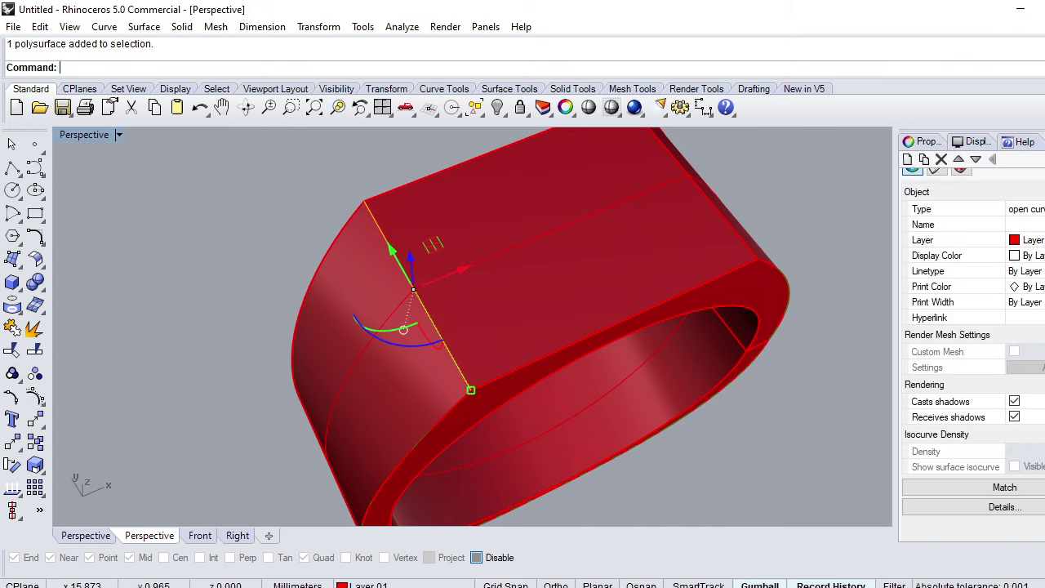
click(930, 141)
click(922, 143)
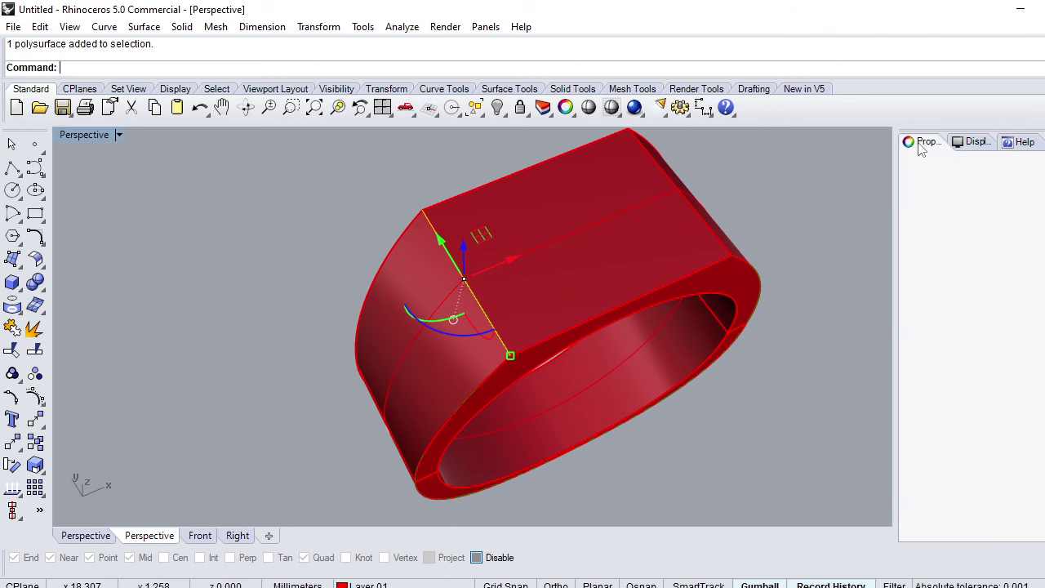
key(Escape)
Reveal the hidden reference ring image with Show (Ctrl+Alt+H) and view it beside the model
right_drag(810, 383, 562, 294)
scroll(563, 294, down, 3)
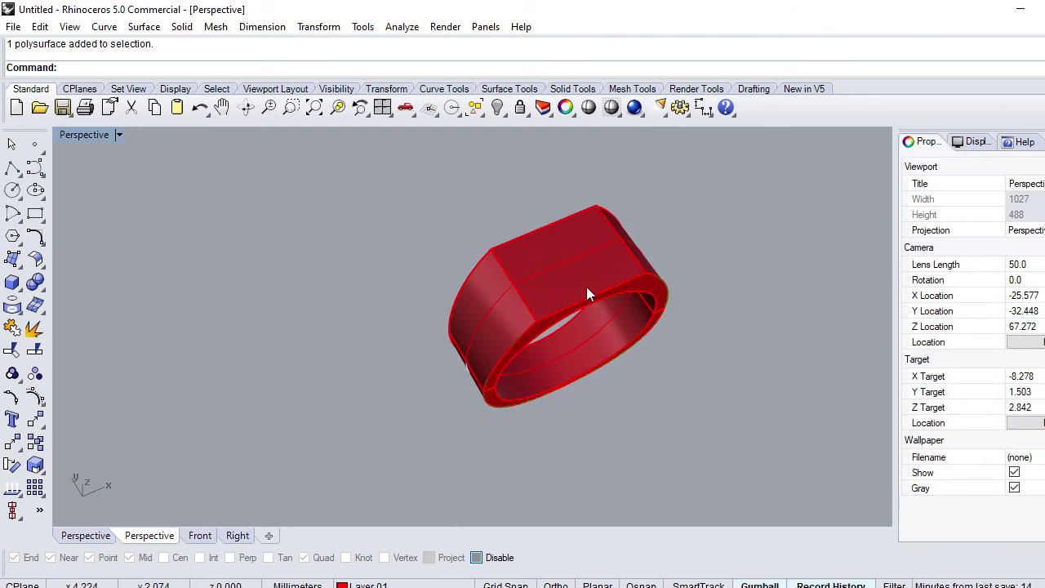
key(ctrl+alt+h)
right_drag(599, 349, 706, 259)
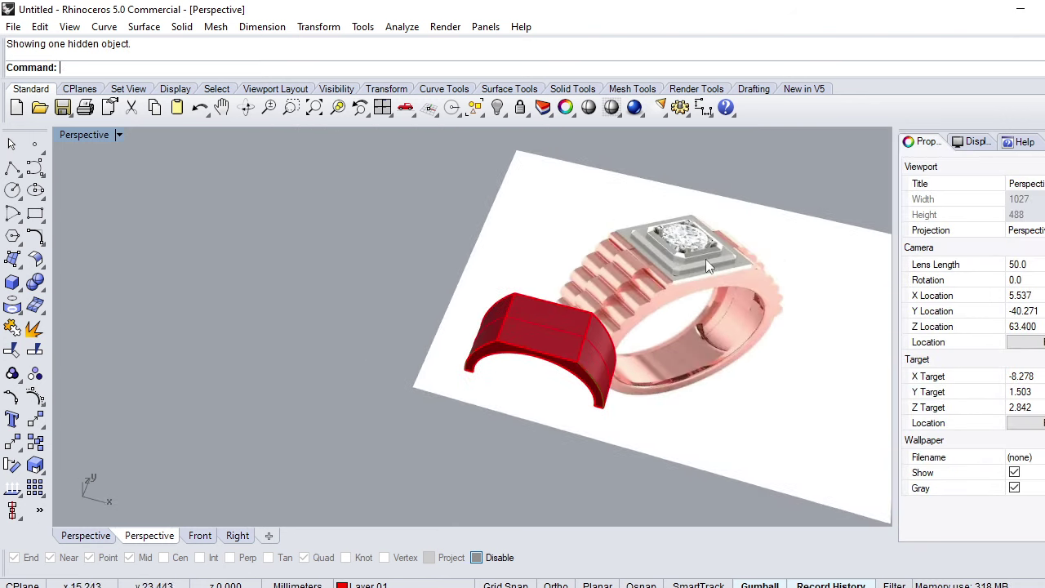
scroll(705, 259, up, 1)
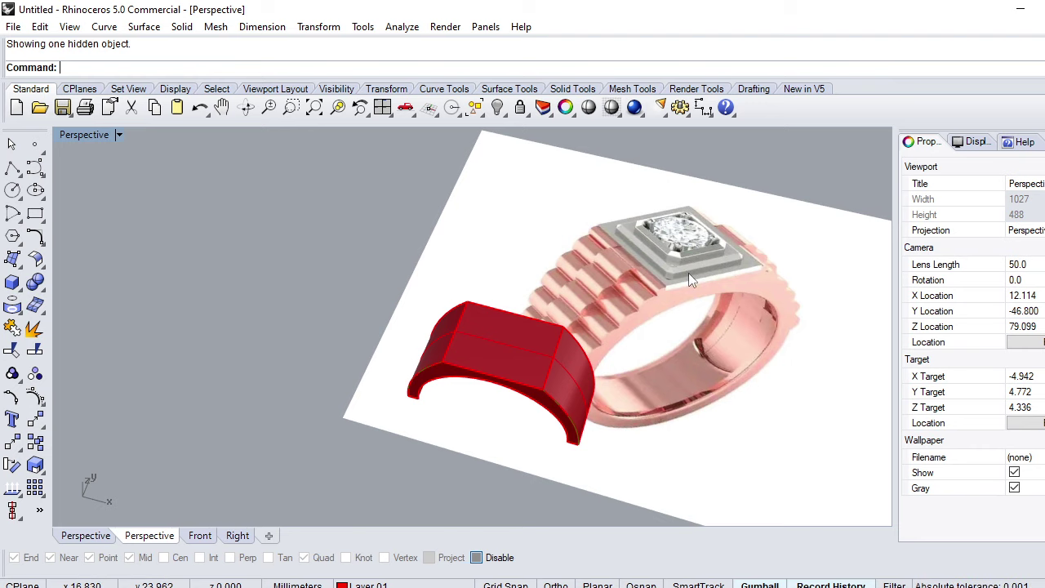
Undo the Show to hide the reference image plane again
key(ctrl+z)
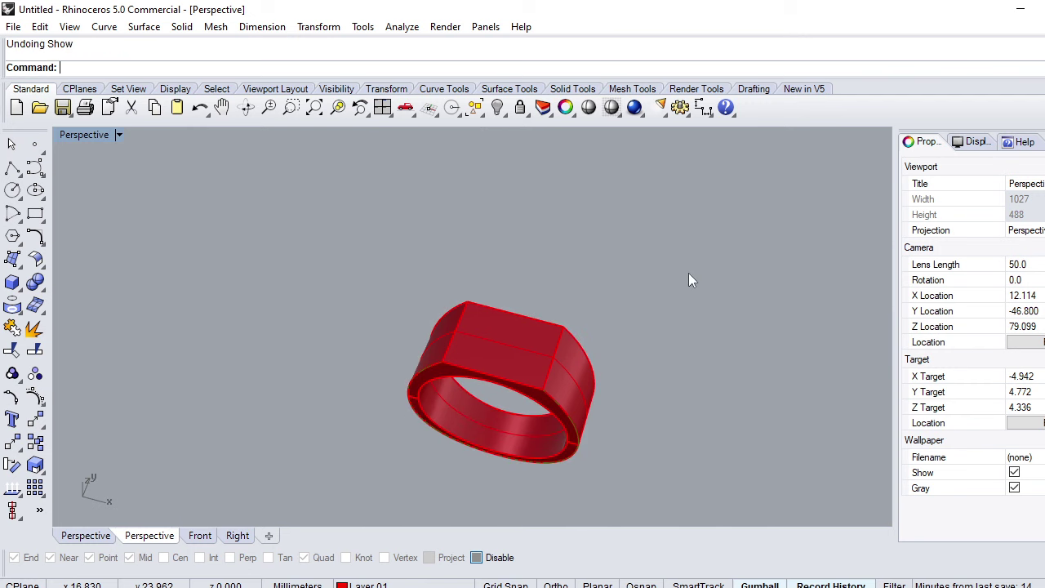
scroll(457, 392, up, 5)
scroll(439, 343, down, 4)
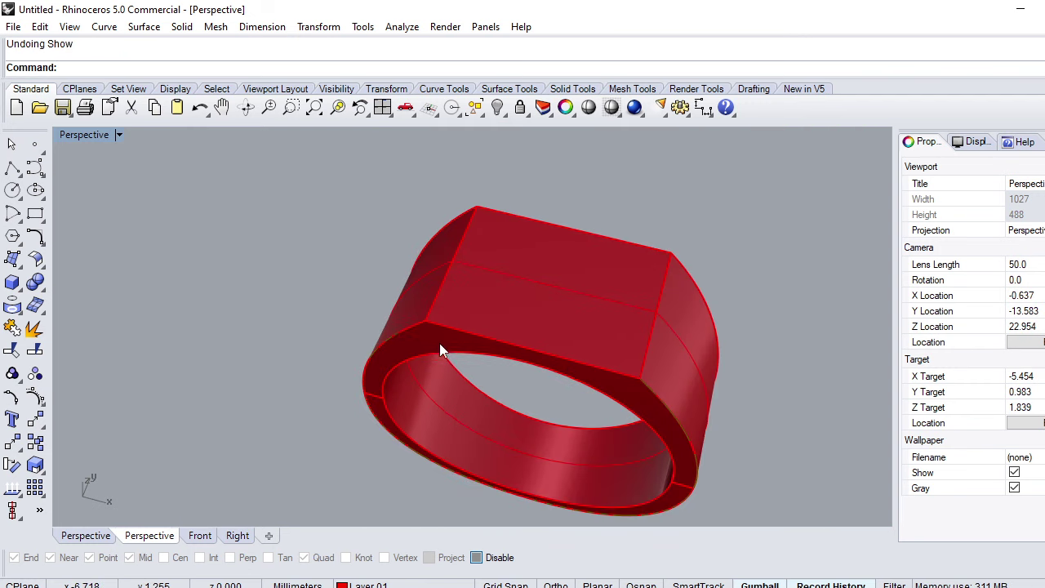
scroll(434, 310, up, 2)
Select every ring object and hide the whole ring
mouse_move(434, 294)
right_down()
mouse_move(494, 279)
mouse_move(458, 352)
right_up()
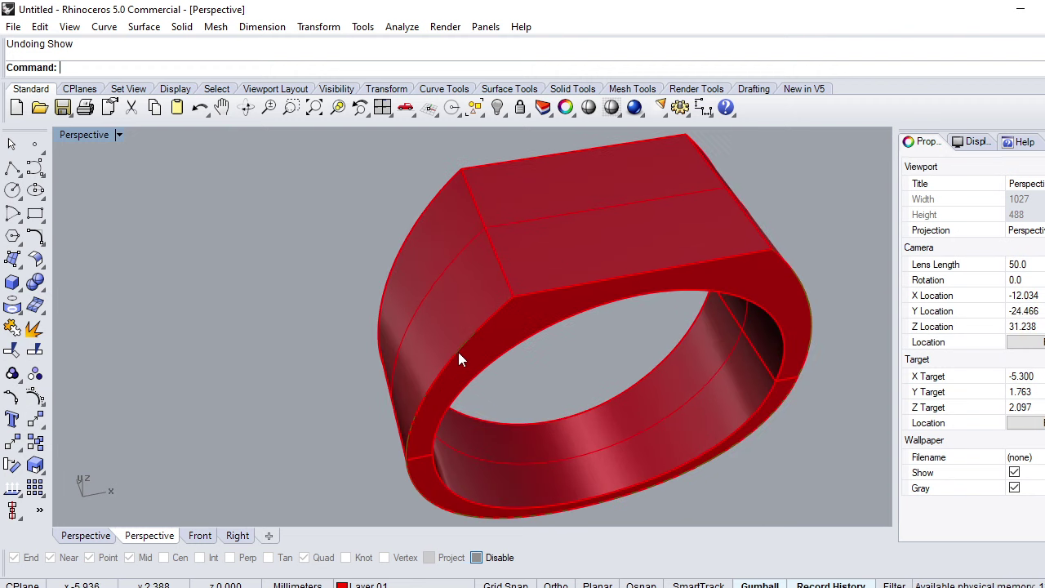
click(458, 352)
scroll(459, 352, down, 6)
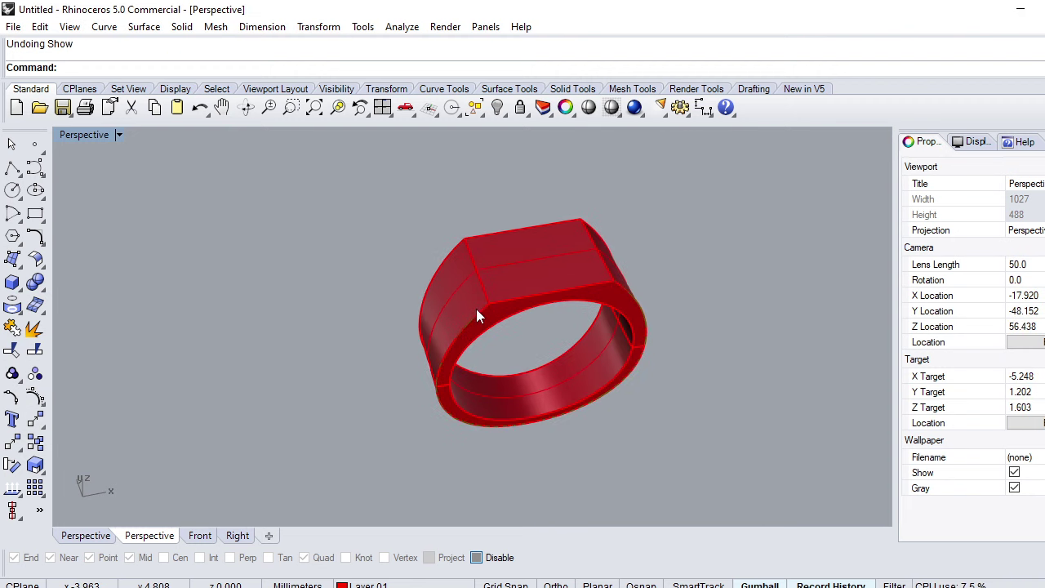
key(ctrl+a)
key(ctrl+h)
Paste the copied band surface and Smash it into a flat unrolled copy
key(ctrl+v)
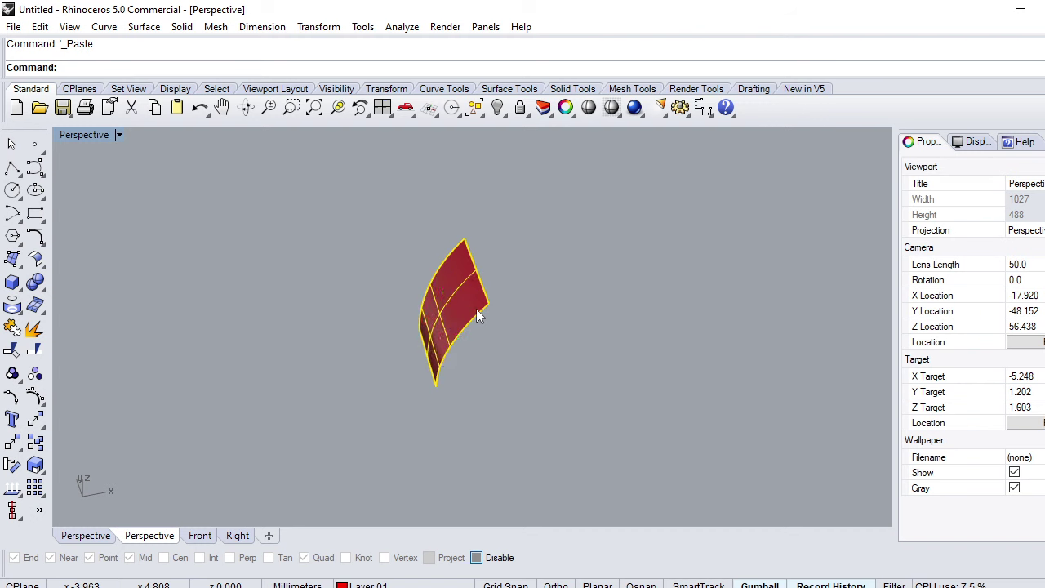
key(Escape)
right_drag(373, 322, 476, 312)
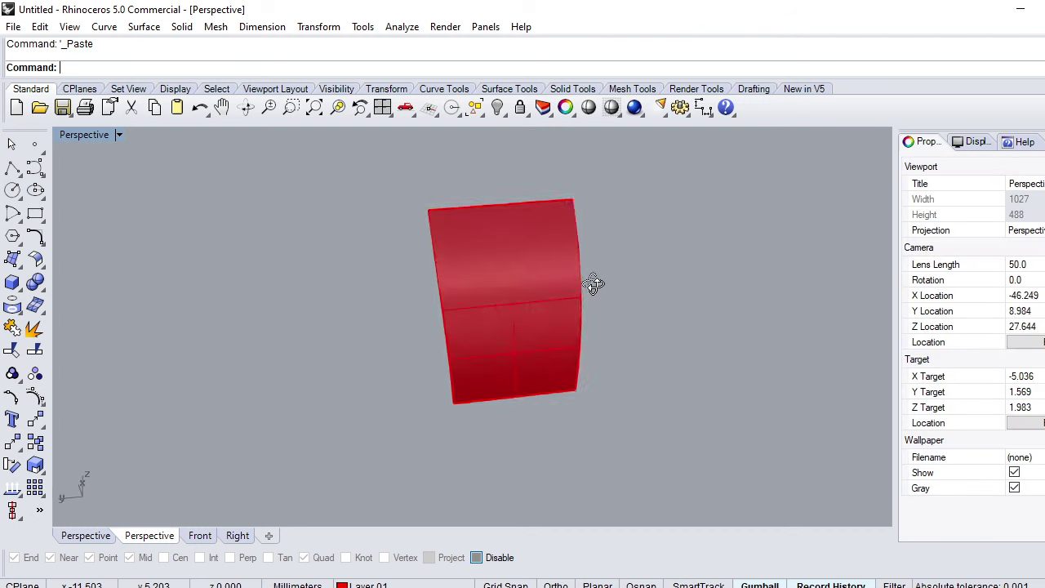
click(468, 310)
text(S)
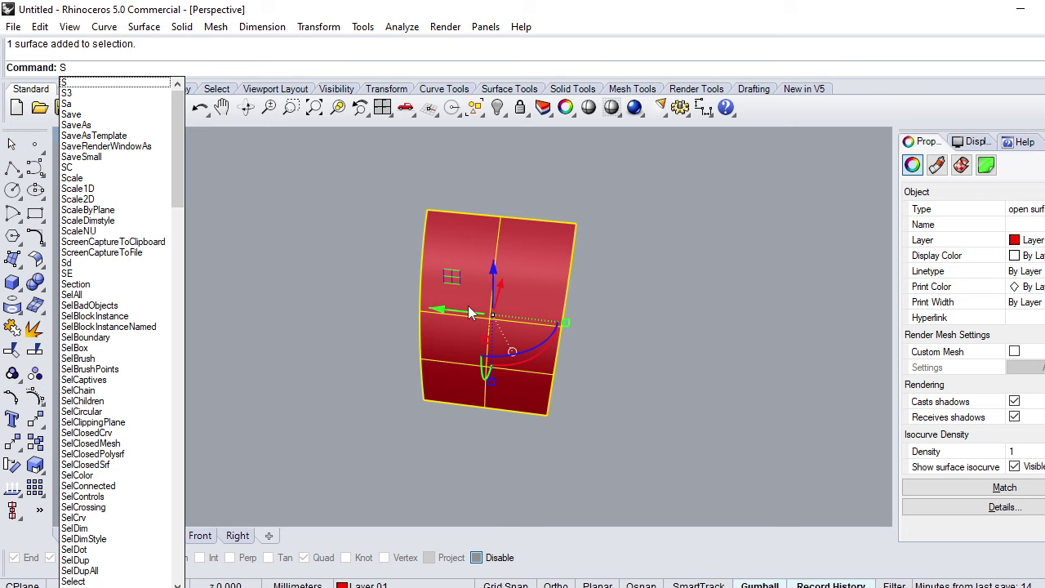
text(mash)
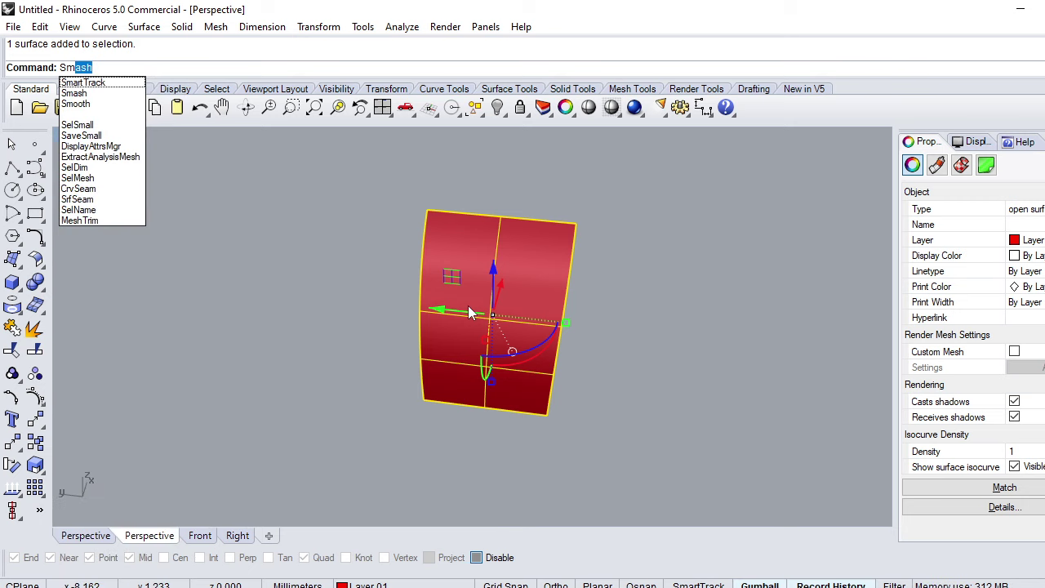
key(Return)
key(Return)
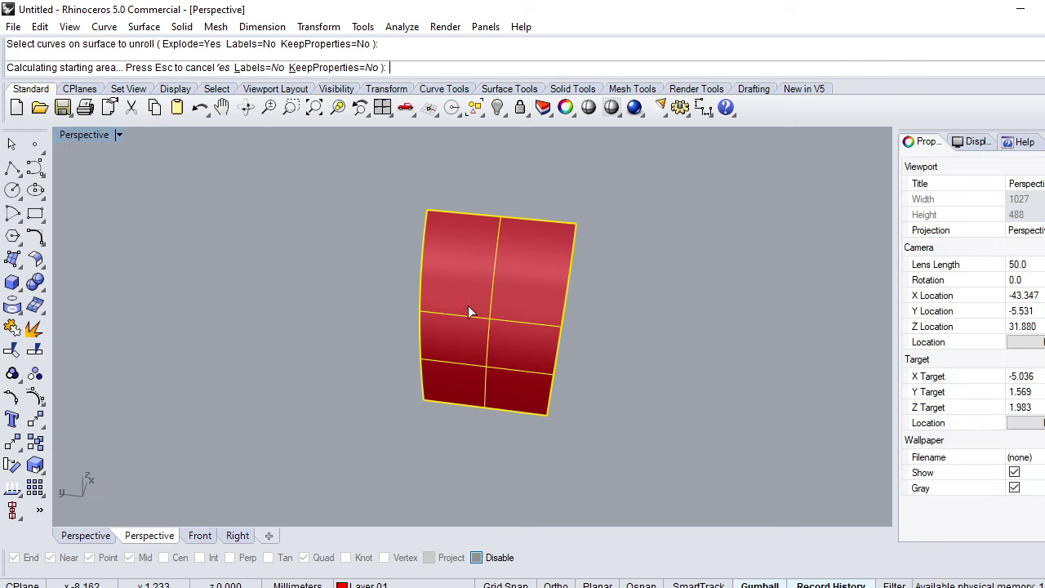
Rotate the flat copy 90° in Top view and move it off to the right
key(ctrl+F1)
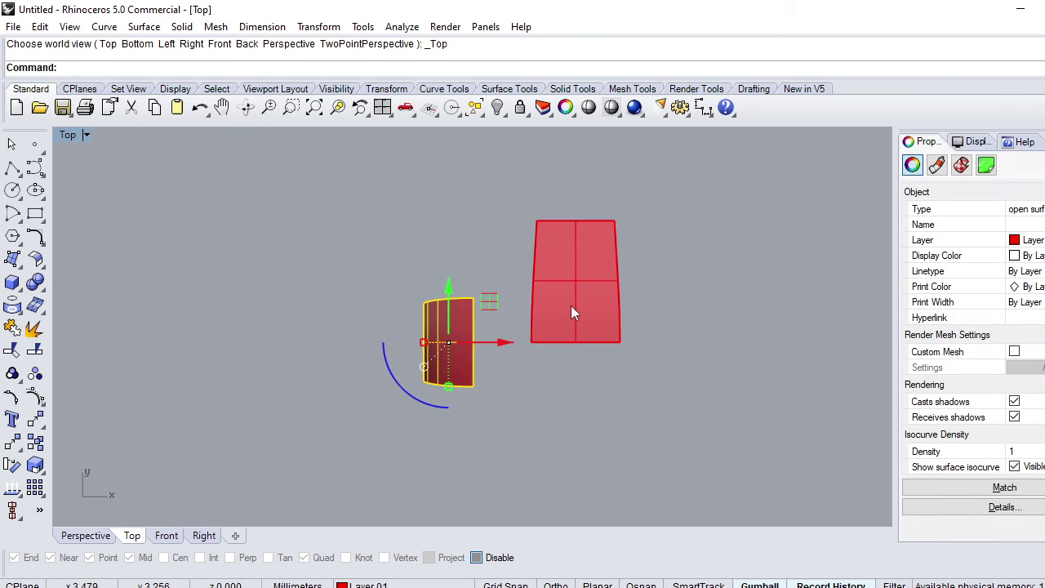
click(602, 276)
text(ro)
key(Return)
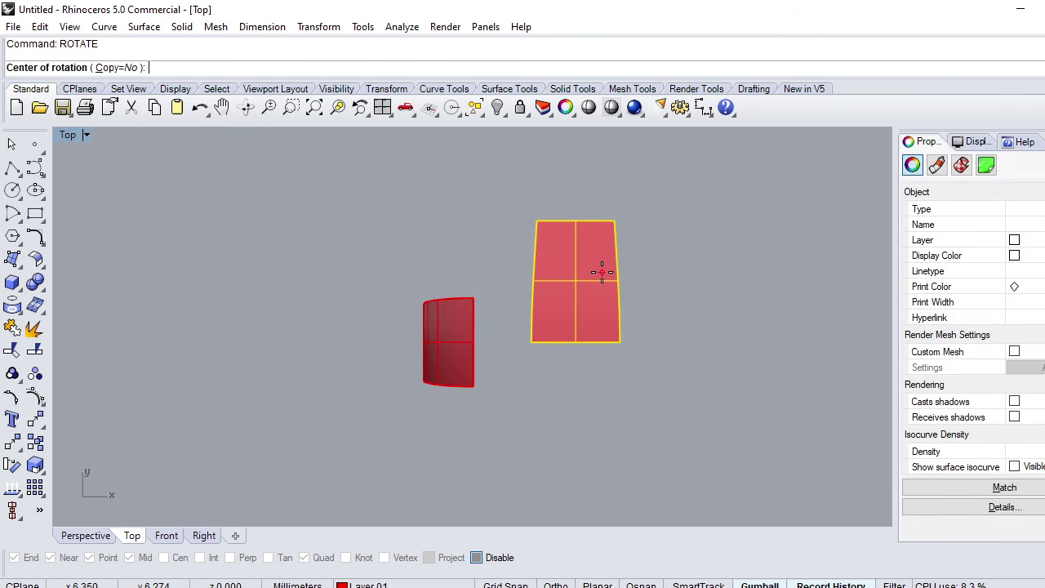
click(575, 342)
click(576, 180)
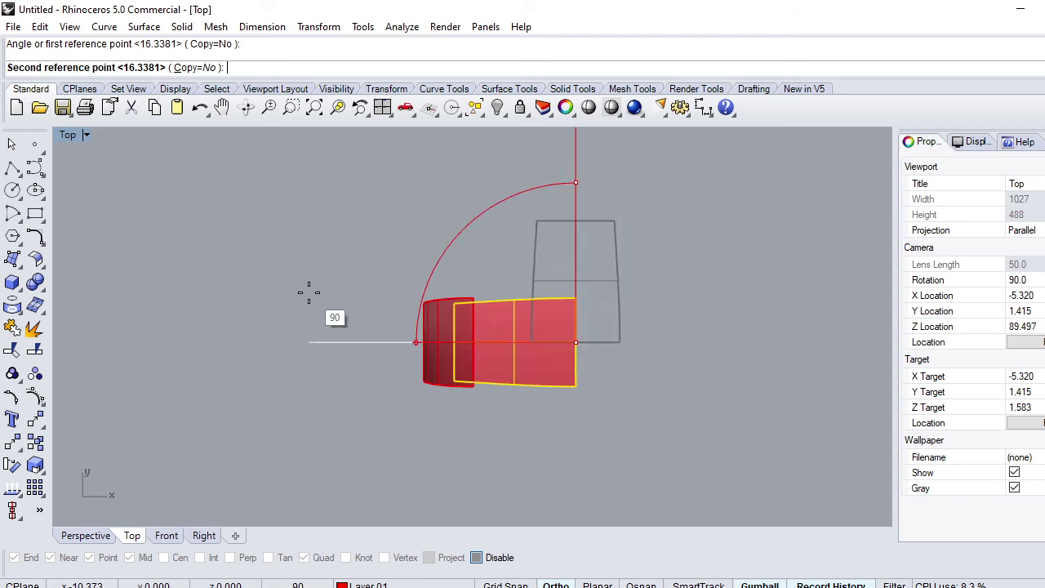
click(467, 328)
drag(450, 343, 641, 425)
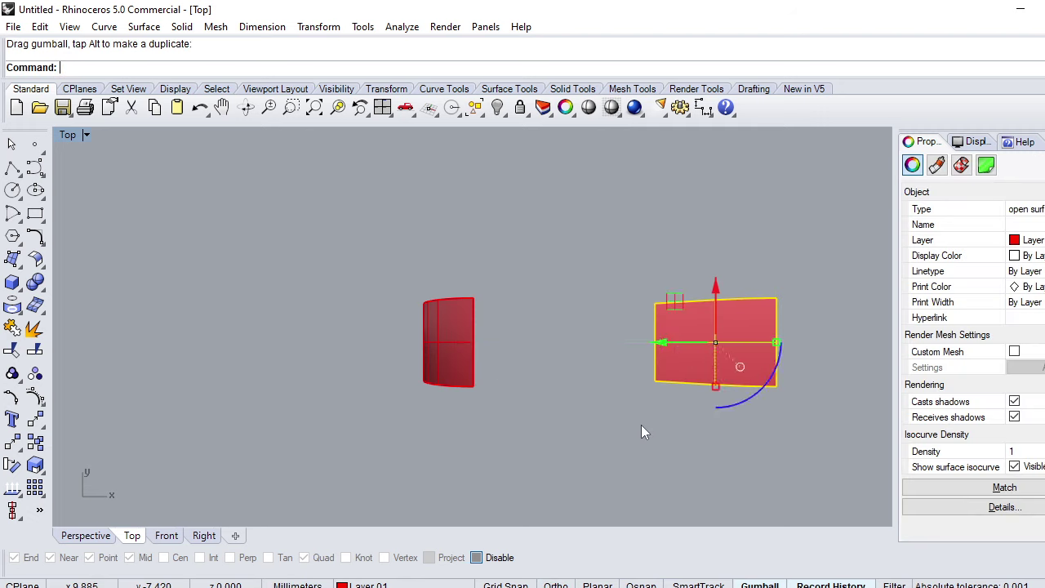
key(Escape)
Start a line at the flat surface edge's midpoint, then cancel it
scroll(744, 391, up, 3)
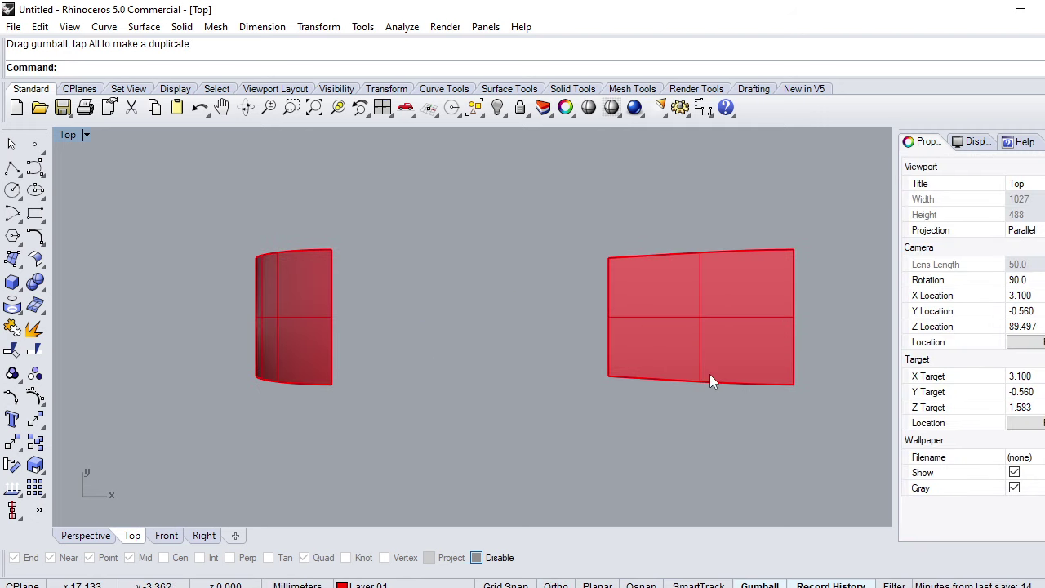
text(line)
key(Return)
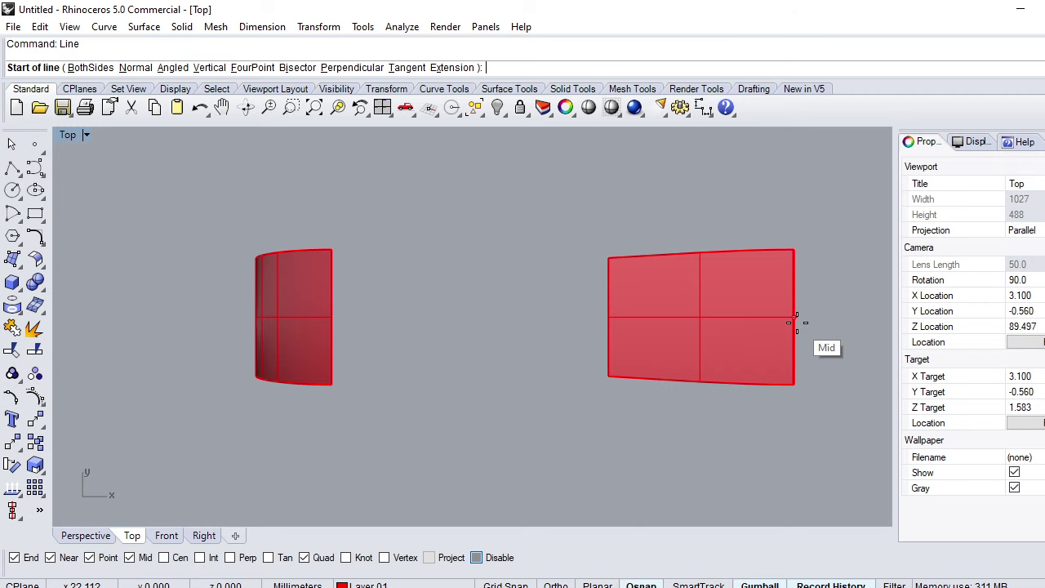
click(795, 318)
key(Escape)
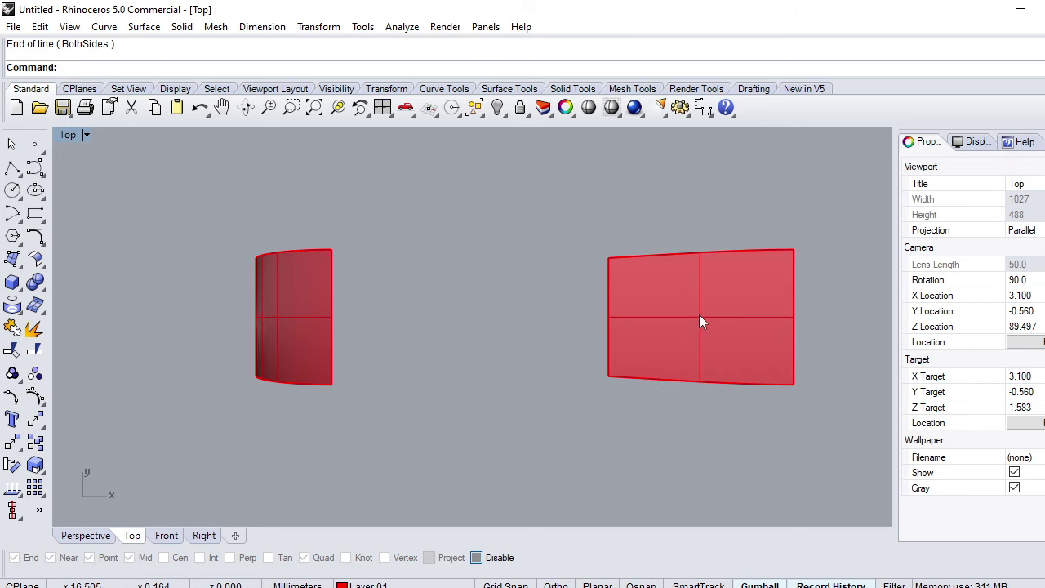
scroll(626, 355, up, 1)
In Front view, draw a small circle by diameter from the line's left end
text(f)
key(Return)
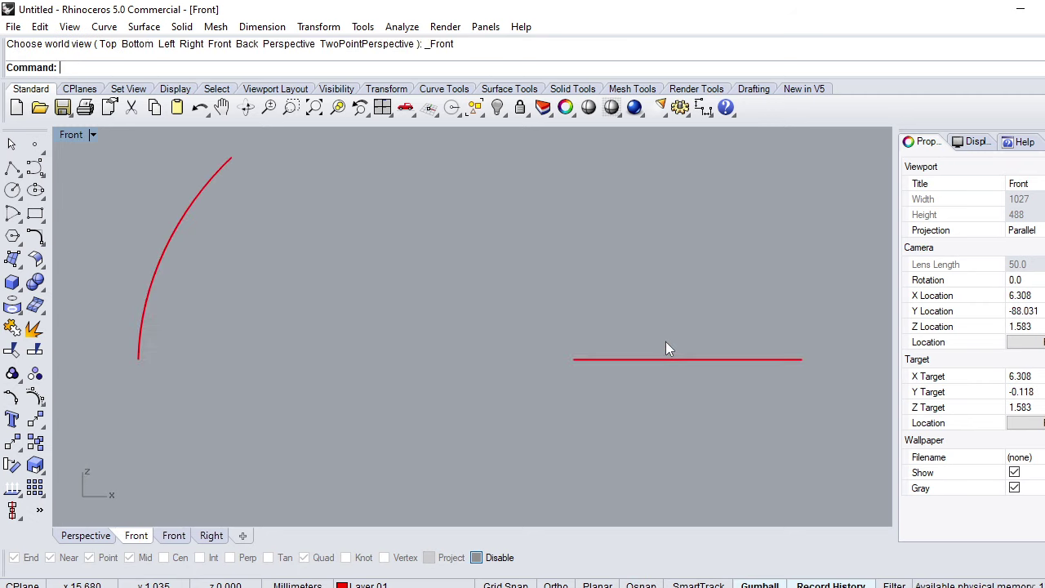
click(13, 189)
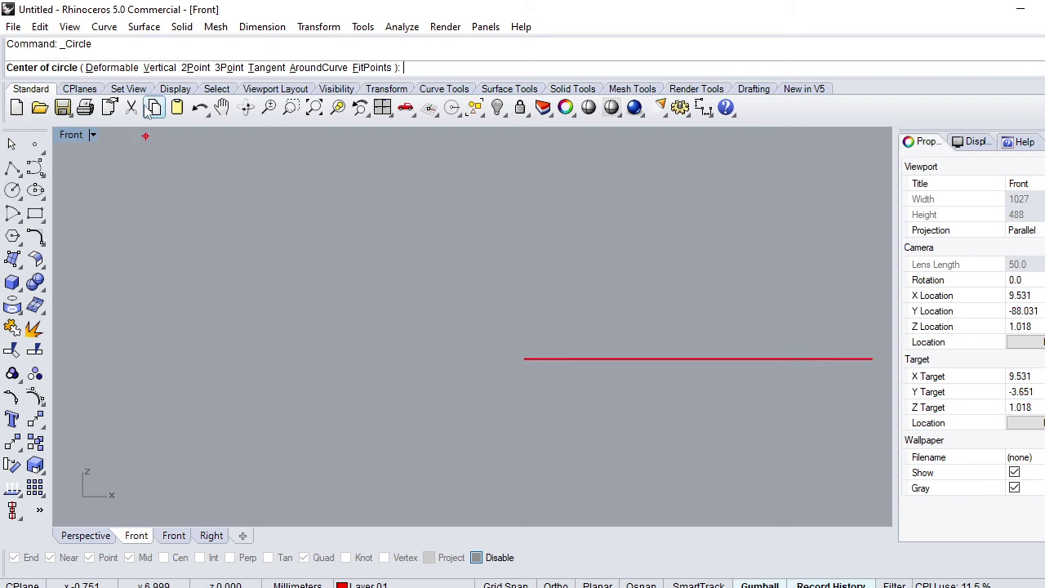
click(196, 68)
key(alt)
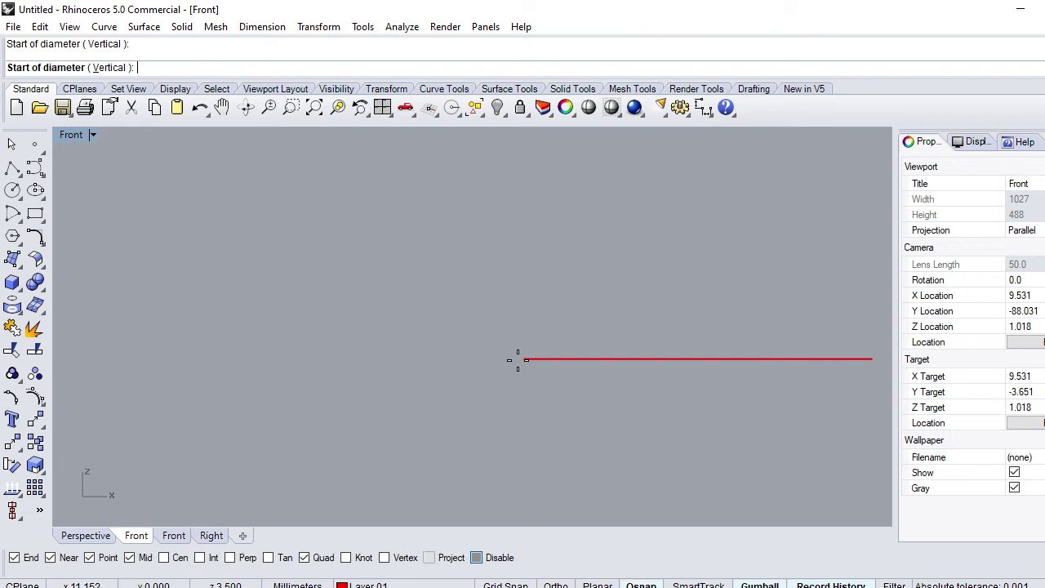
click(524, 359)
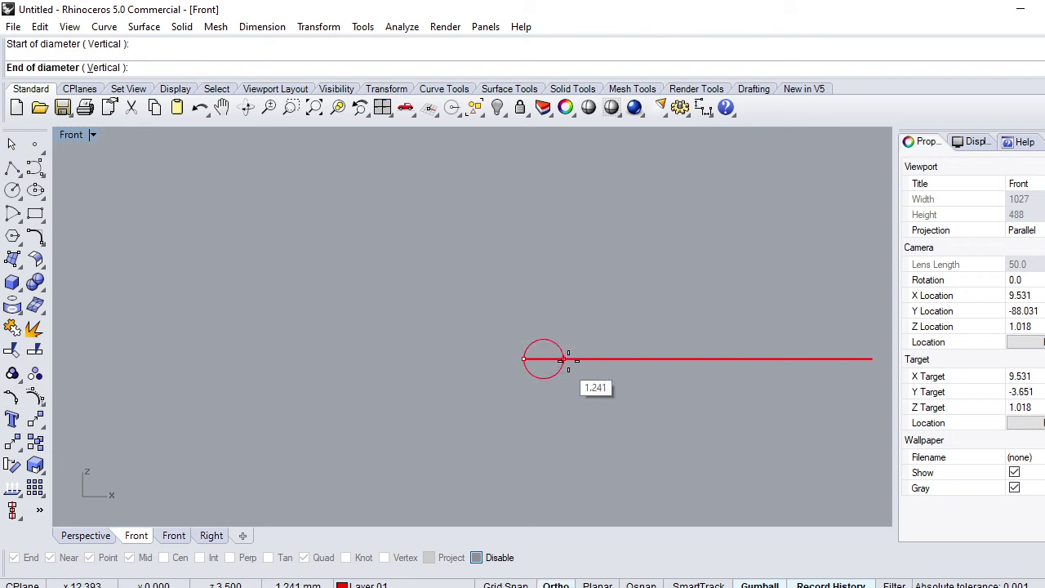
click(566, 366)
click(567, 370)
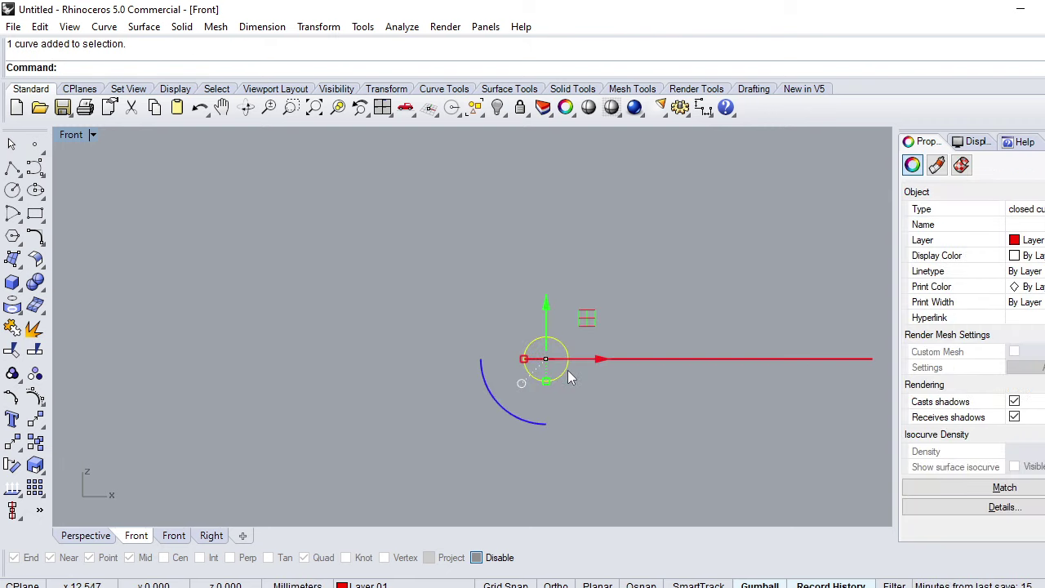
Mark the small circle's area centroid with a point in Perspective view
key(ctrl+F1)
scroll(542, 335, up, 3)
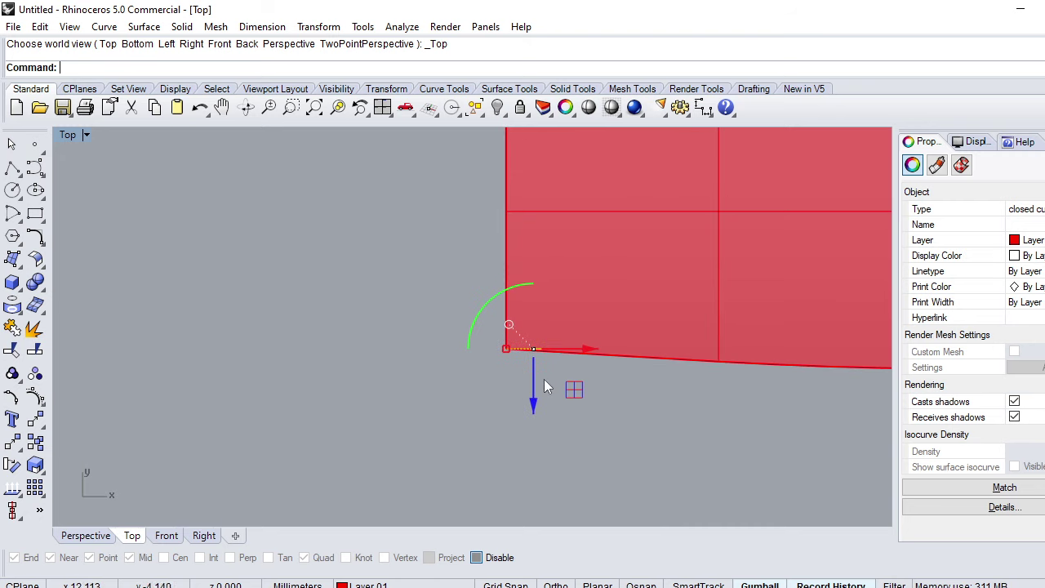
key(ctrl+F4)
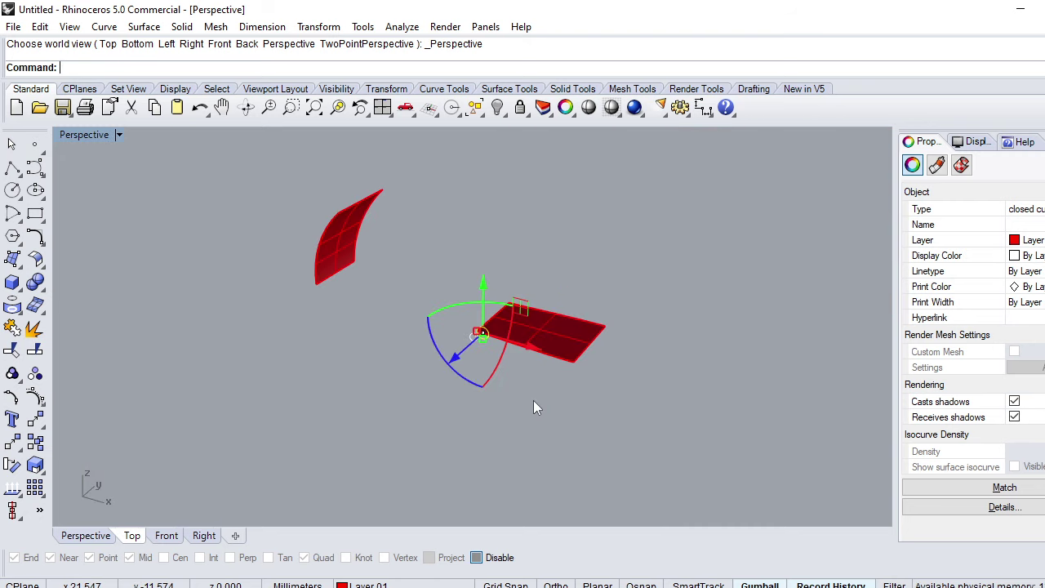
scroll(492, 370, up, 2)
scroll(470, 311, up, 3)
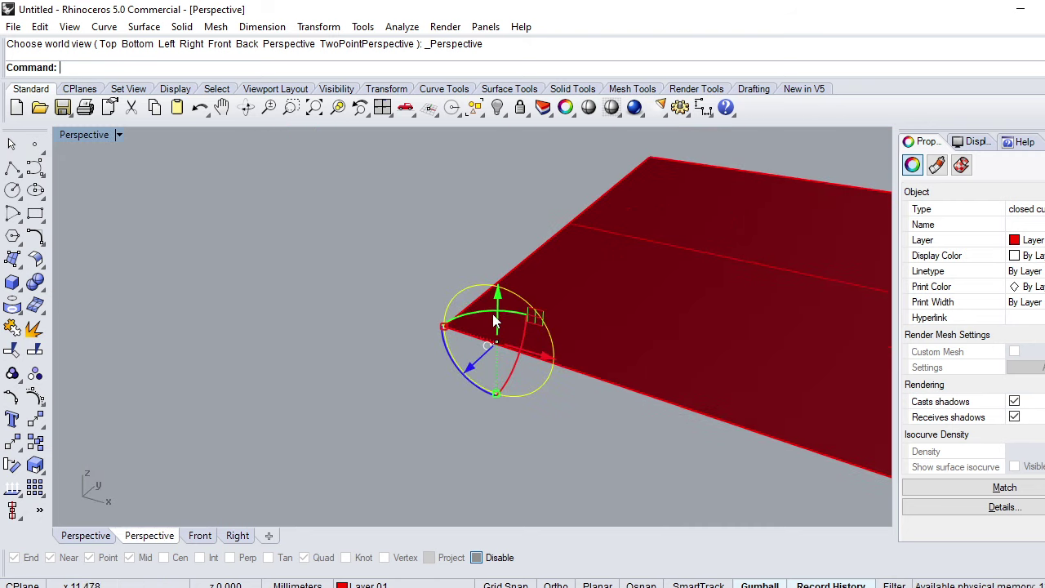
text(Are)
key(Up)
key(Up)
key(Up)
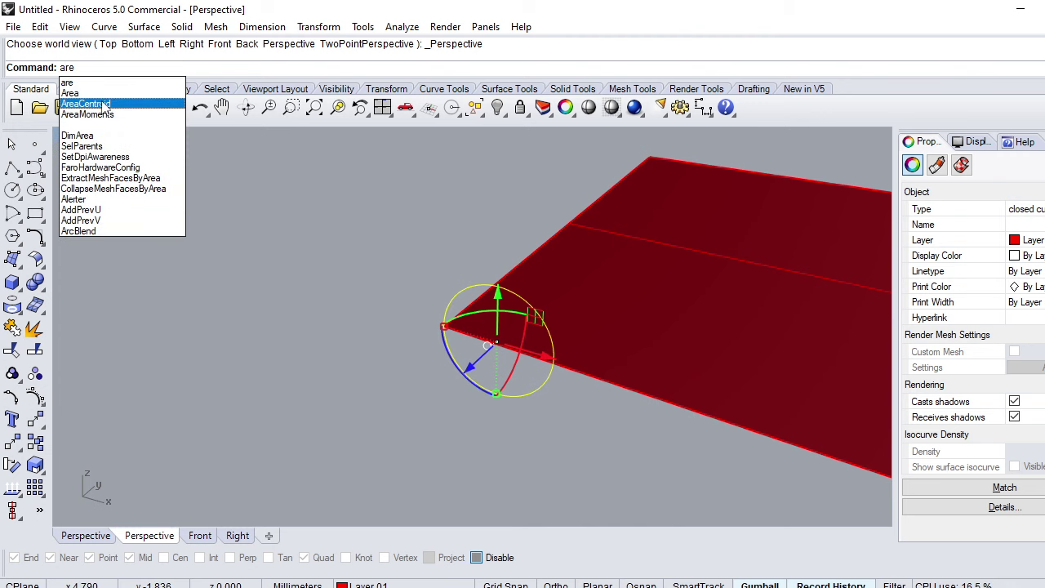
key(Return)
scroll(488, 354, up, 2)
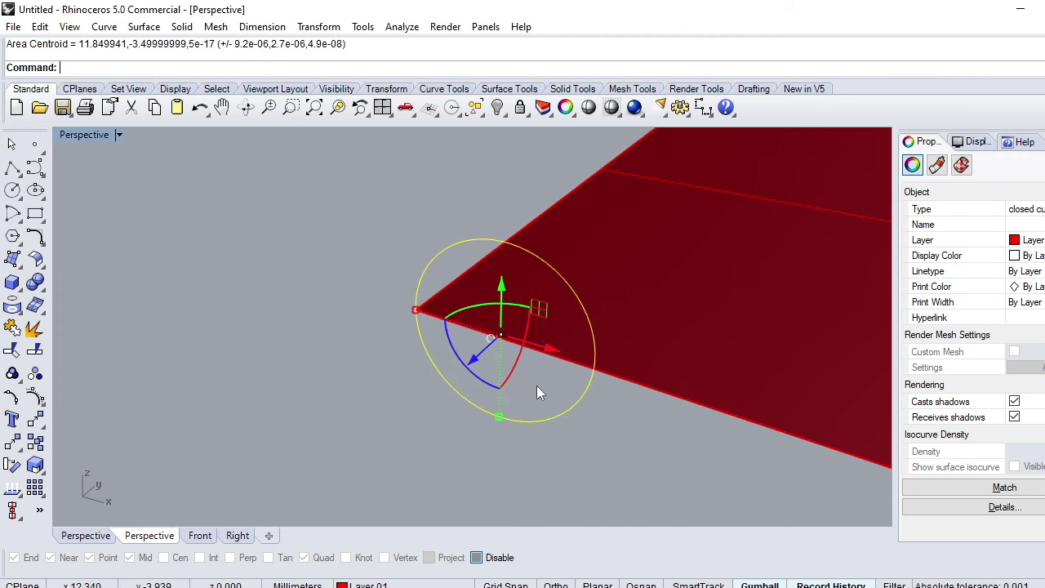
Move the circle and its centroid point to the surface edge's midpoint
click(536, 385)
click(470, 382)
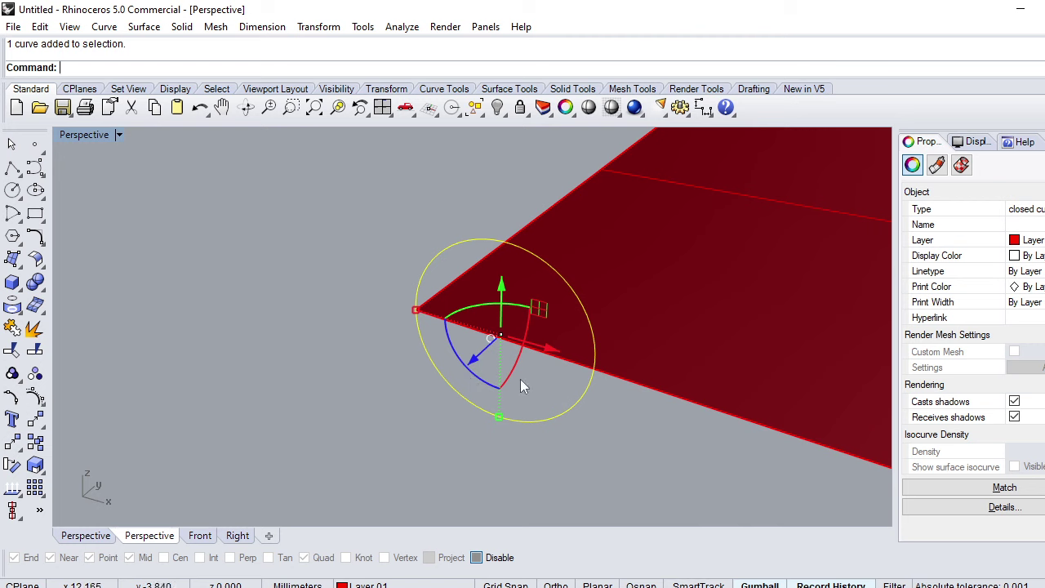
shift+drag(494, 335, 584, 400)
ctrl+drag(711, 454, 651, 370)
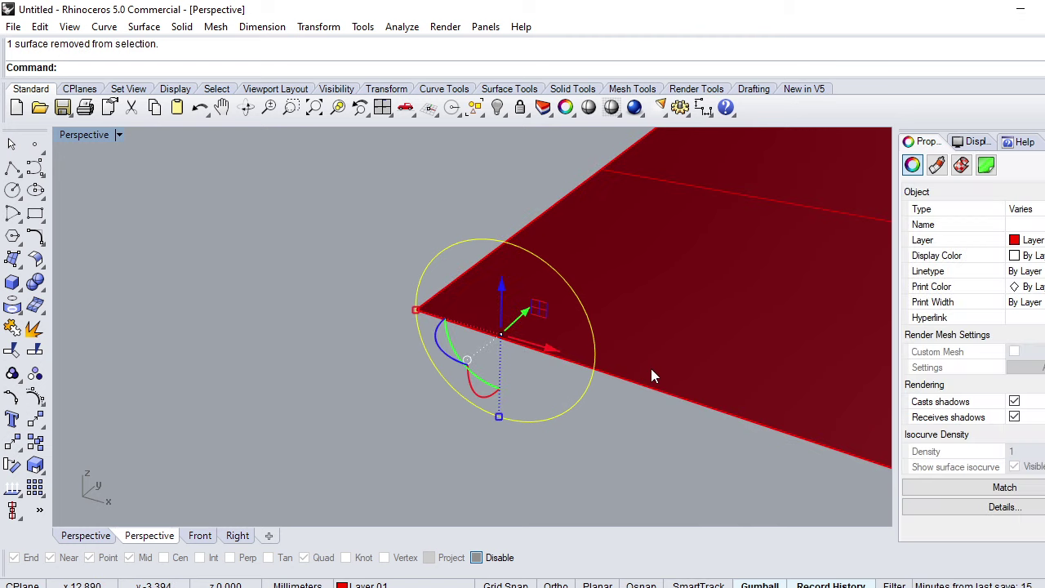
text(M)
key(Return)
click(500, 334)
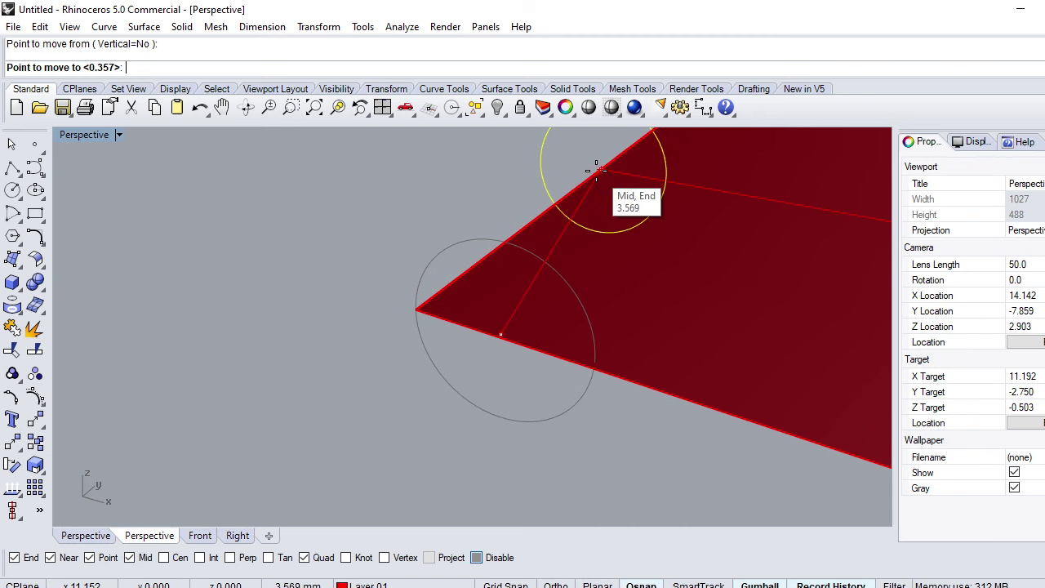
click(596, 172)
Slide the flat surface 0.735 along X in Top view, then tilt the Perspective view
click(523, 300)
text(T)
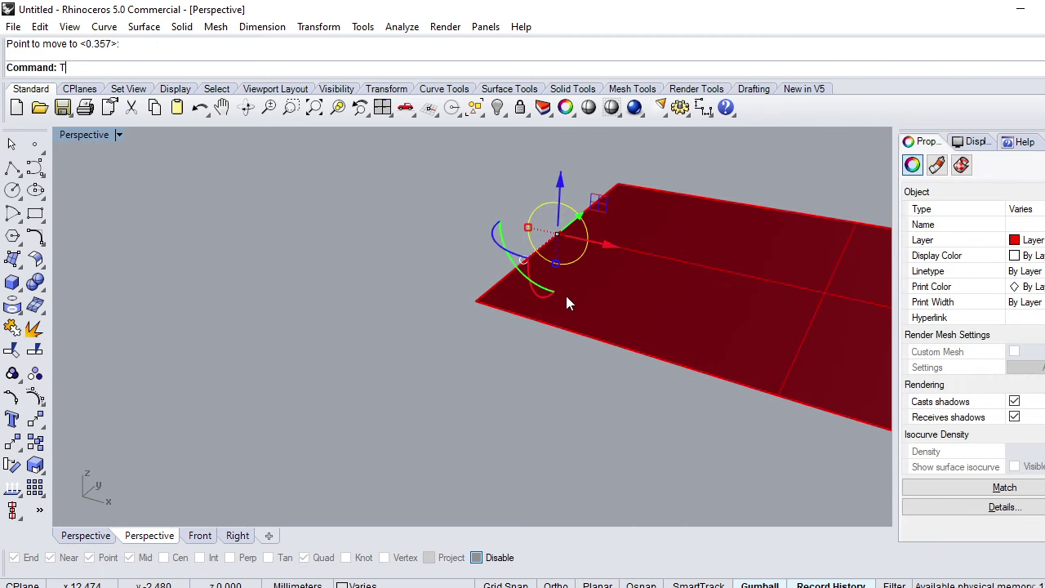
text(op)
key(Return)
drag(525, 244, 548, 243)
scroll(514, 270, up, 3)
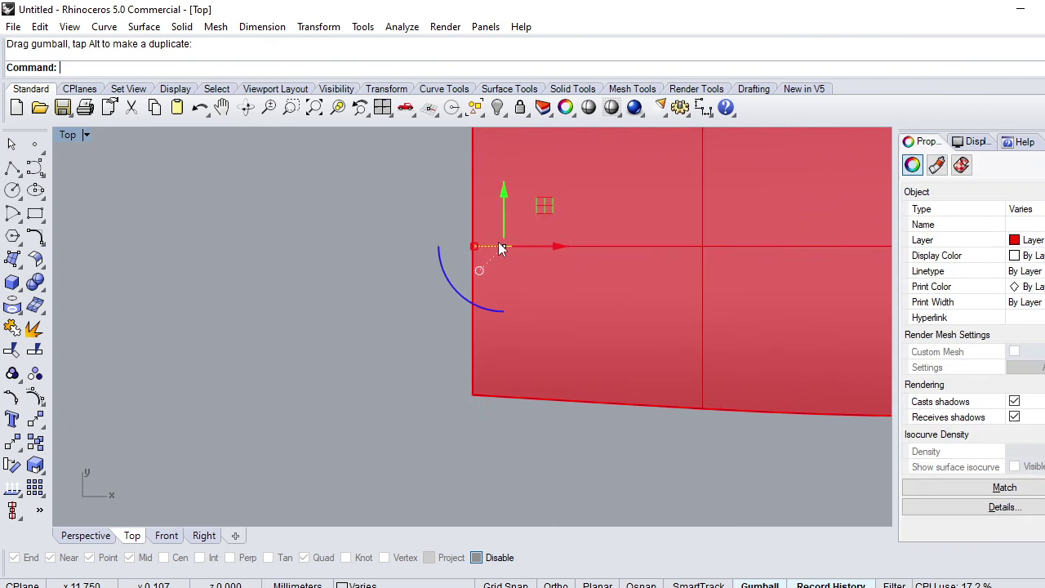
key(Return)
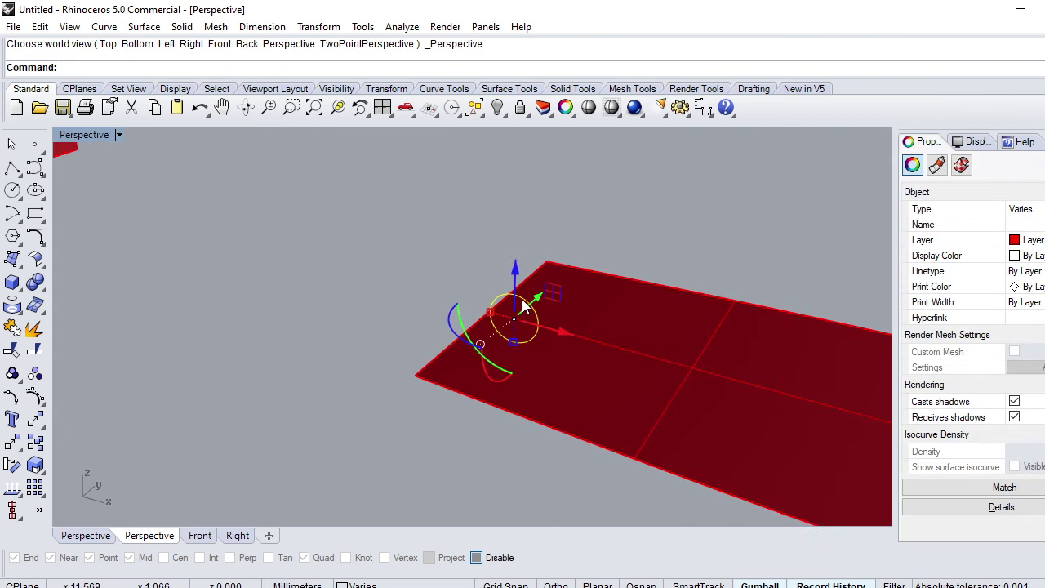
mouse_move(527, 314)
right_down()
mouse_move(477, 299)
mouse_move(547, 326)
mouse_move(518, 327)
mouse_move(526, 302)
mouse_move(547, 325)
right_up()
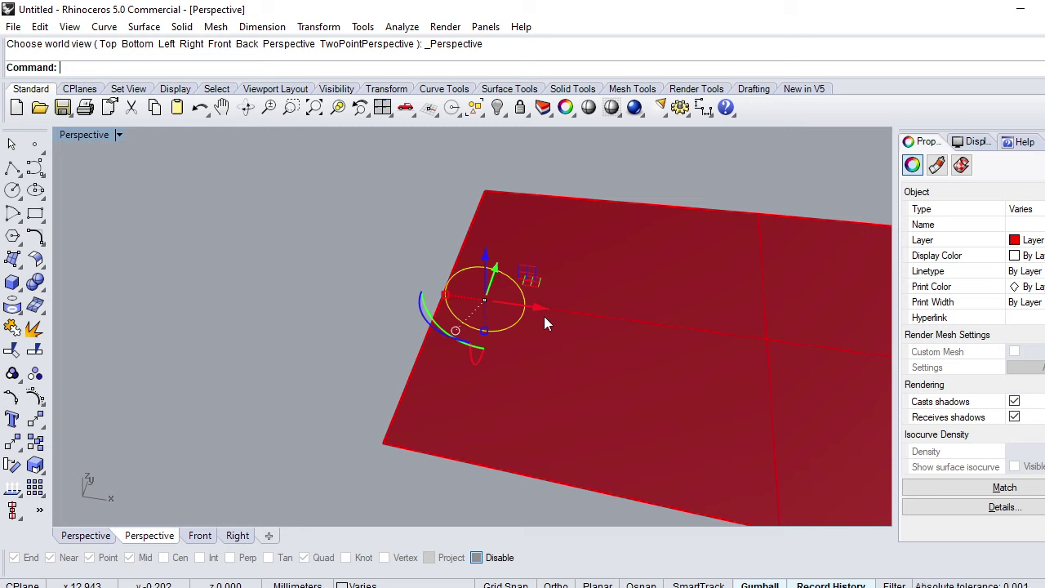
Begin an ExtrudeCrv of the circle with BothSides, then end that first attempt
scroll(493, 294, up, 3)
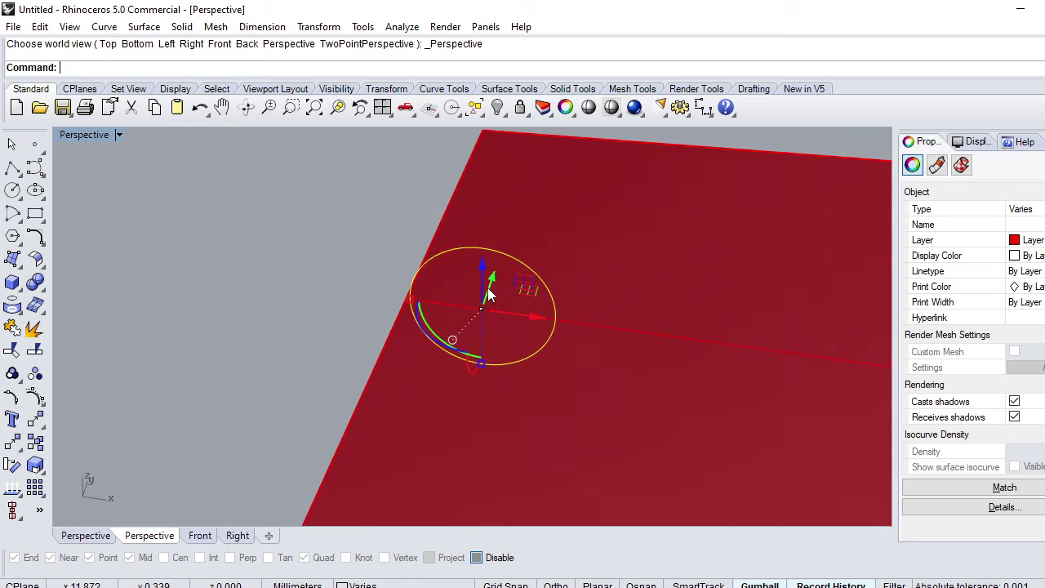
scroll(493, 292, down, 2)
text(EC)
key(Return)
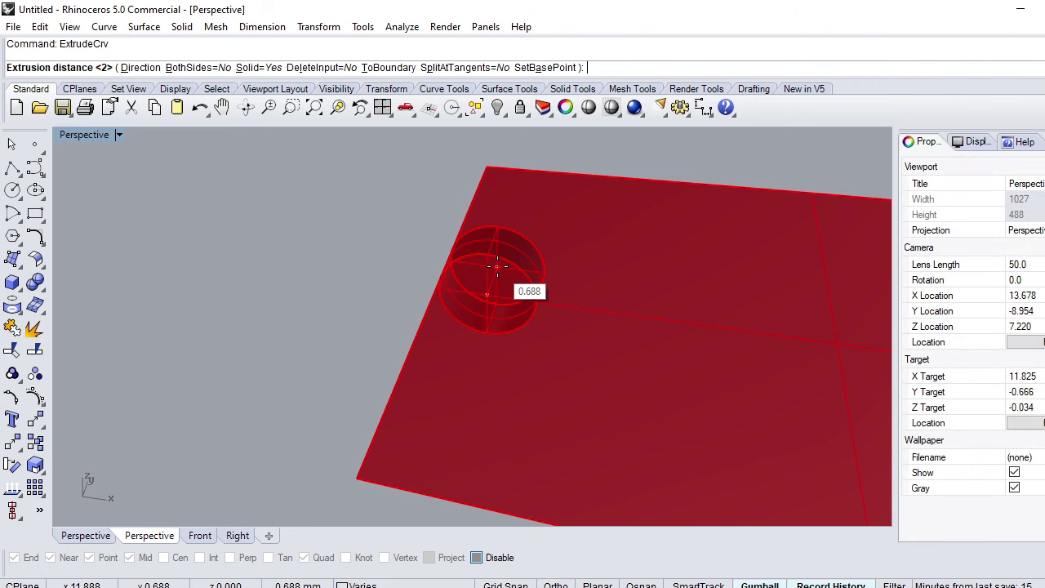
key(Return)
scroll(487, 295, down, 3)
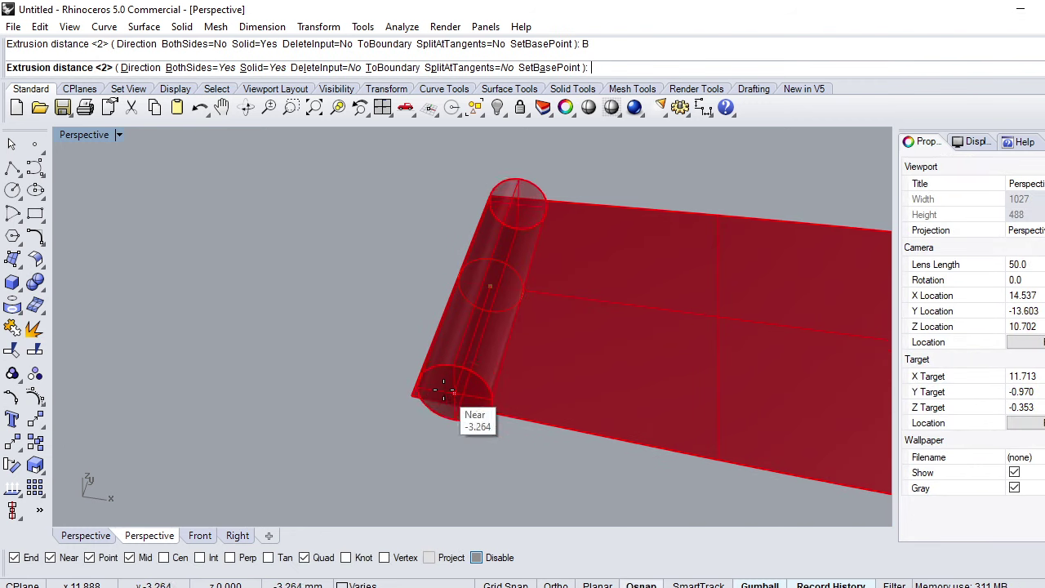
click(445, 388)
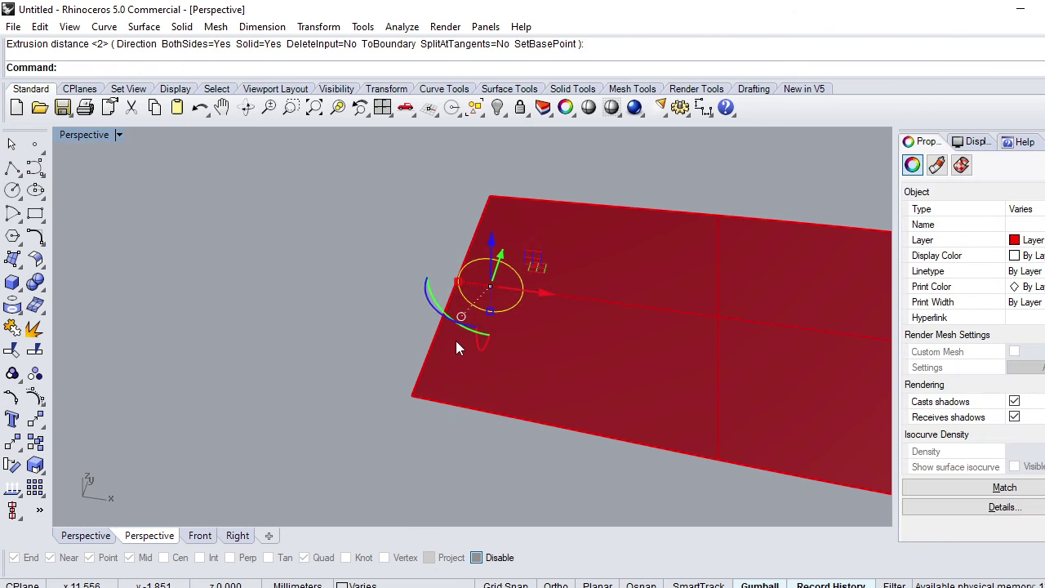
Extrude the circle both ways in Top view so the cylinder spans the surface's left edge
key(ctrl+F1)
text(E)
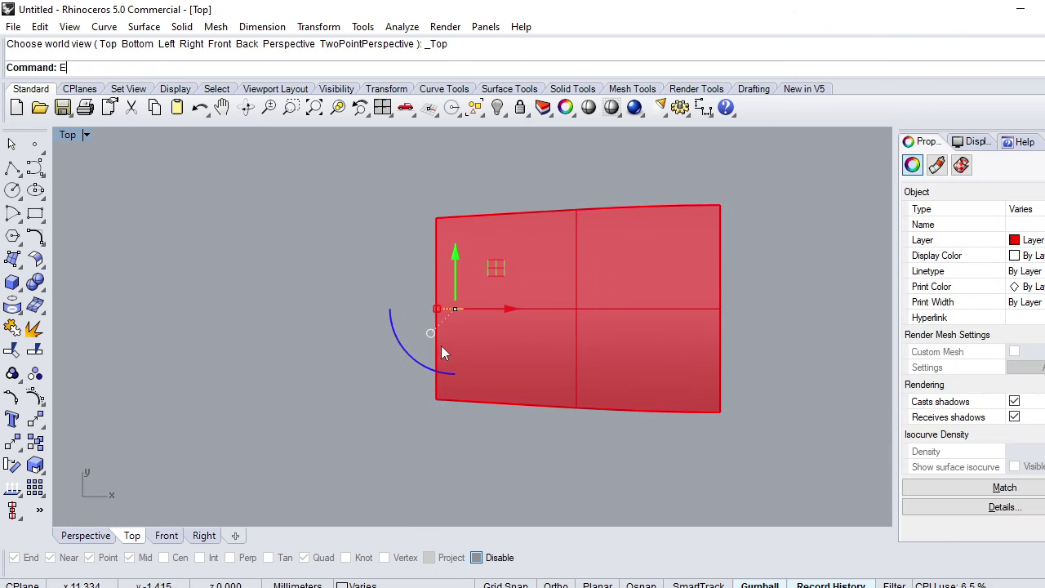
key(Return)
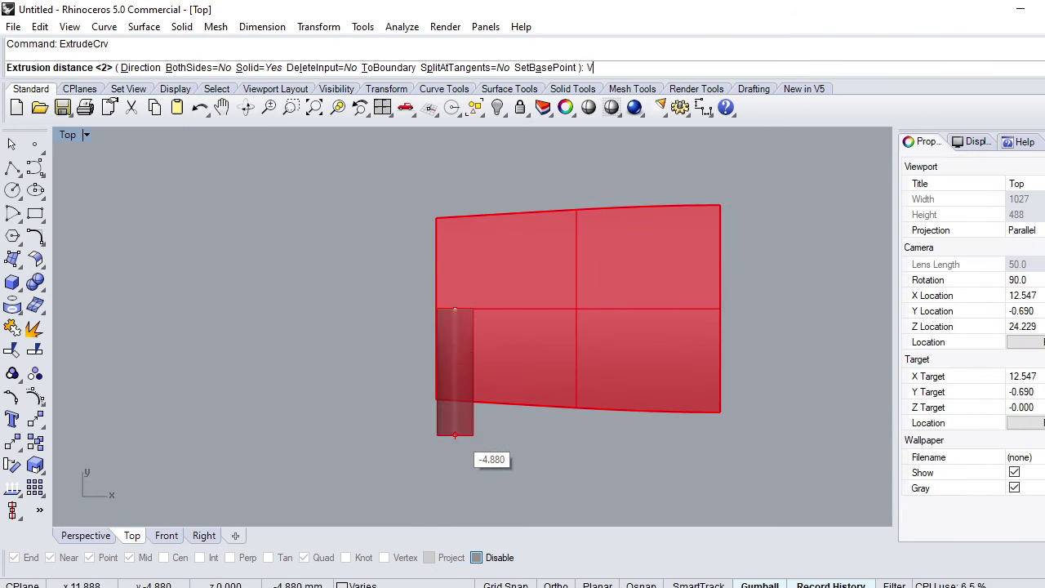
key(BackSpace)
text(B)
key(Return)
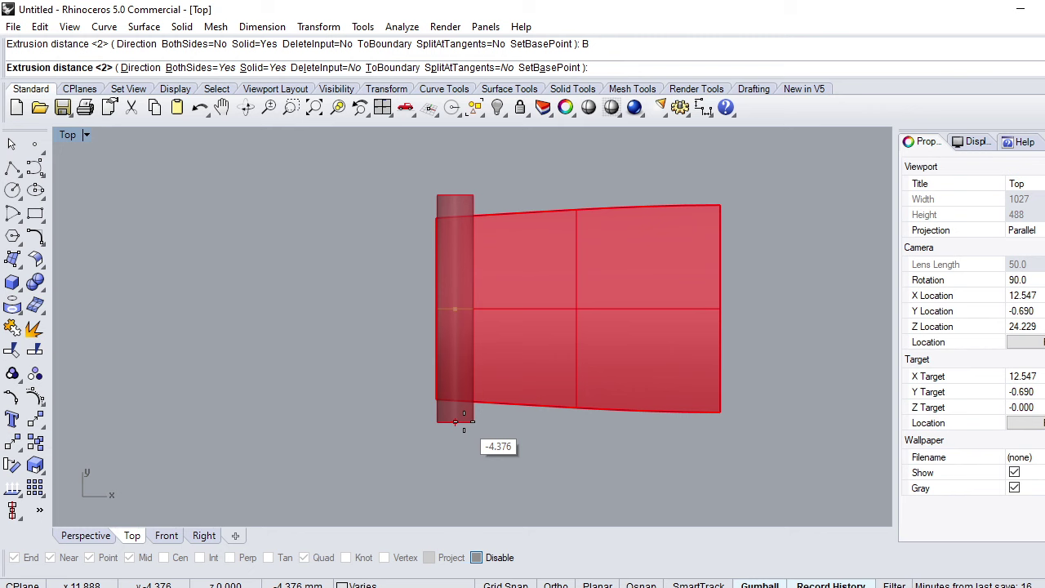
click(463, 420)
click(566, 351)
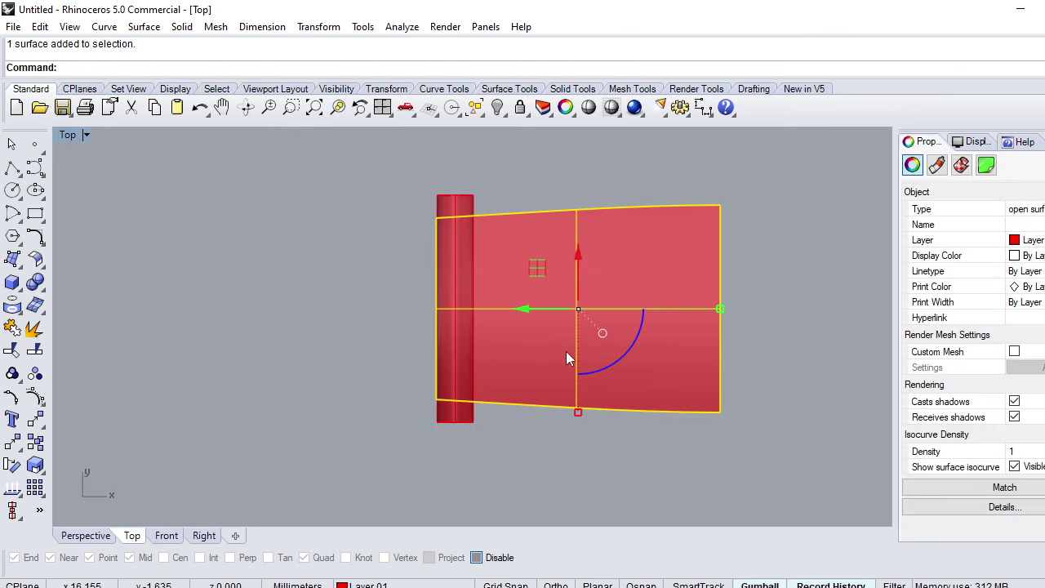
Duplicate the red surface's outer border as a curve
text(Dup)
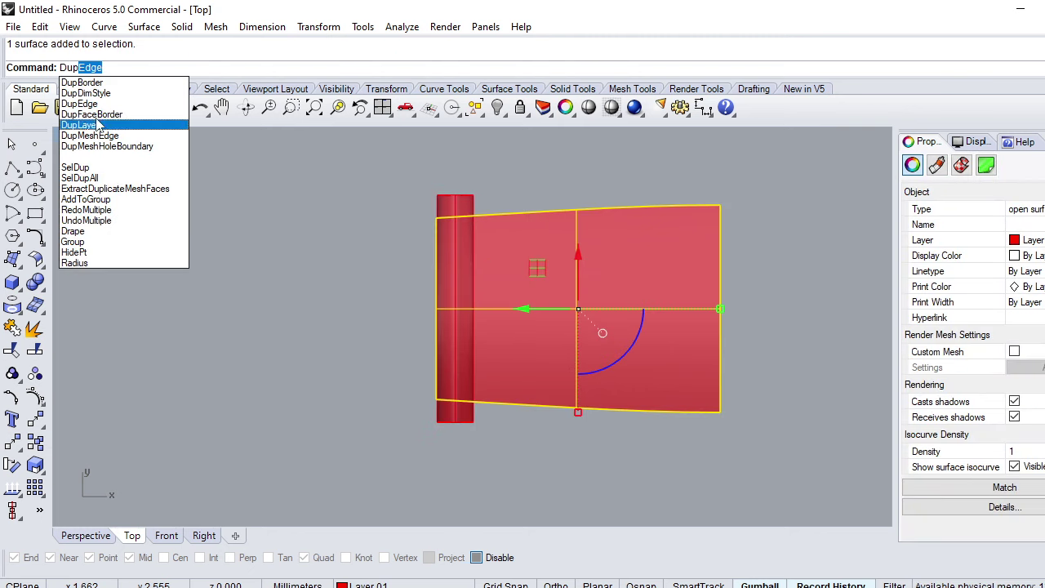
click(91, 85)
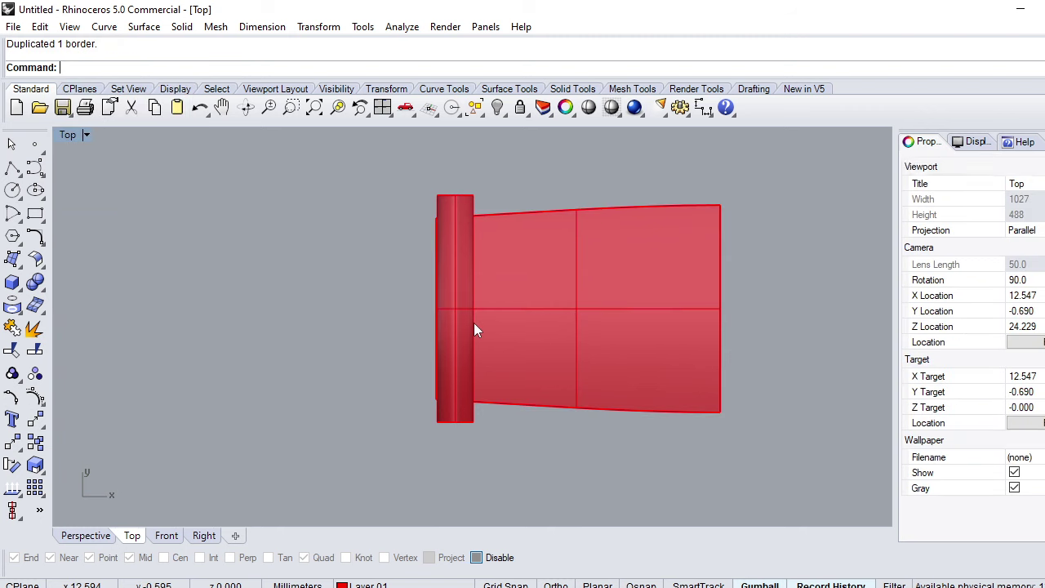
click(458, 269)
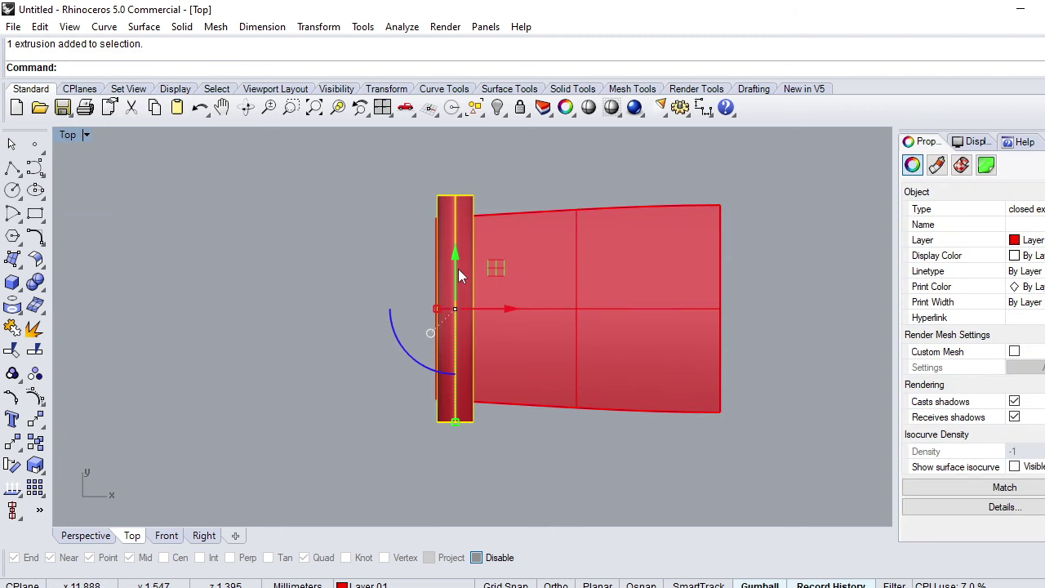
Begin a linear array of the left-edge cylinder, then cancel it
text(ArrayCrv)
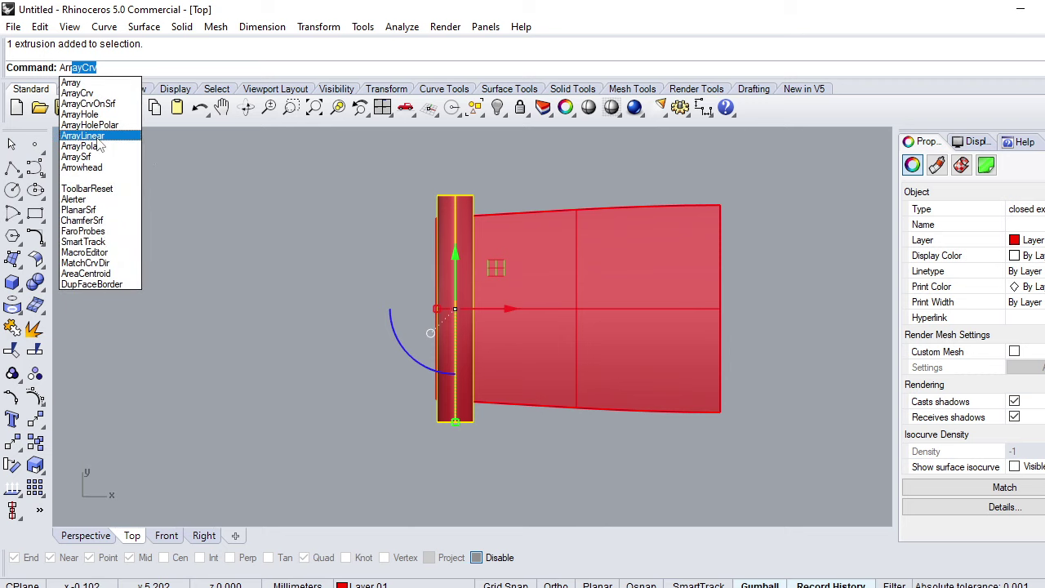
click(97, 136)
scroll(447, 308, up, 3)
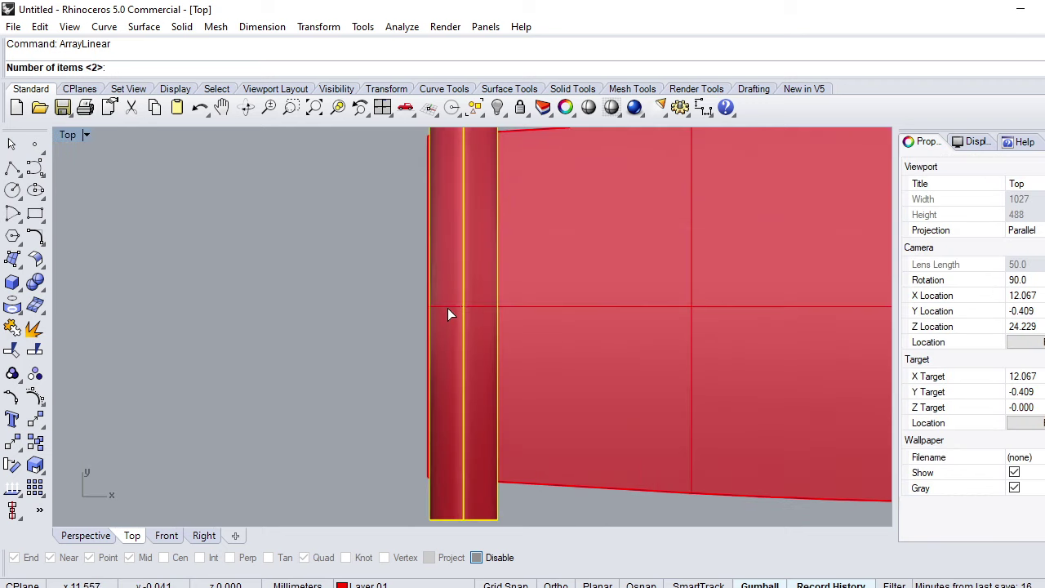
scroll(448, 308, up, 3)
scroll(446, 295, down, 3)
scroll(446, 295, down, 2)
key(Escape)
text(Ar)
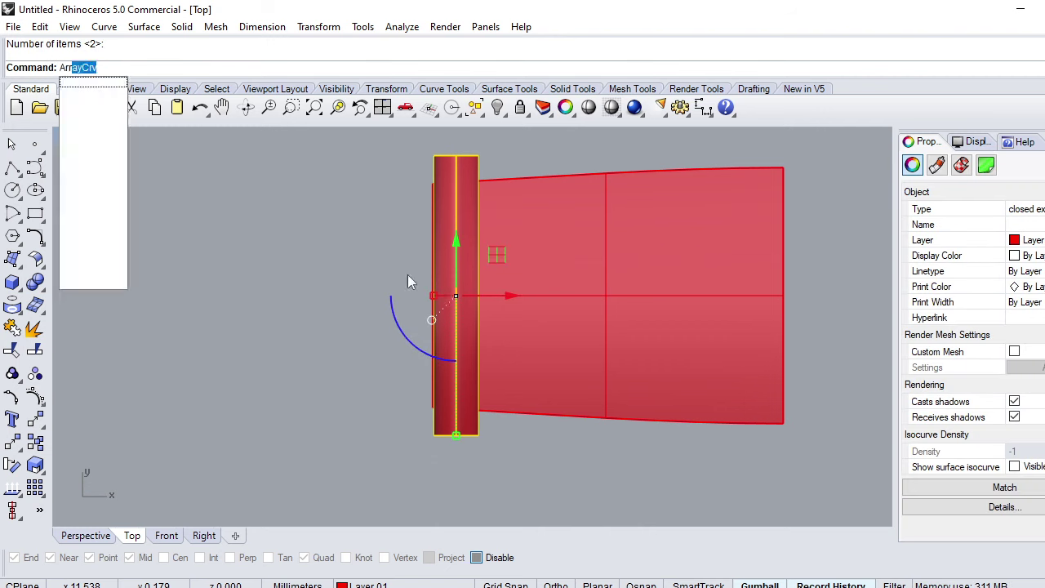
Array the cylinder into 8 side-by-side copies, then delete the rightmost one
click(84, 137)
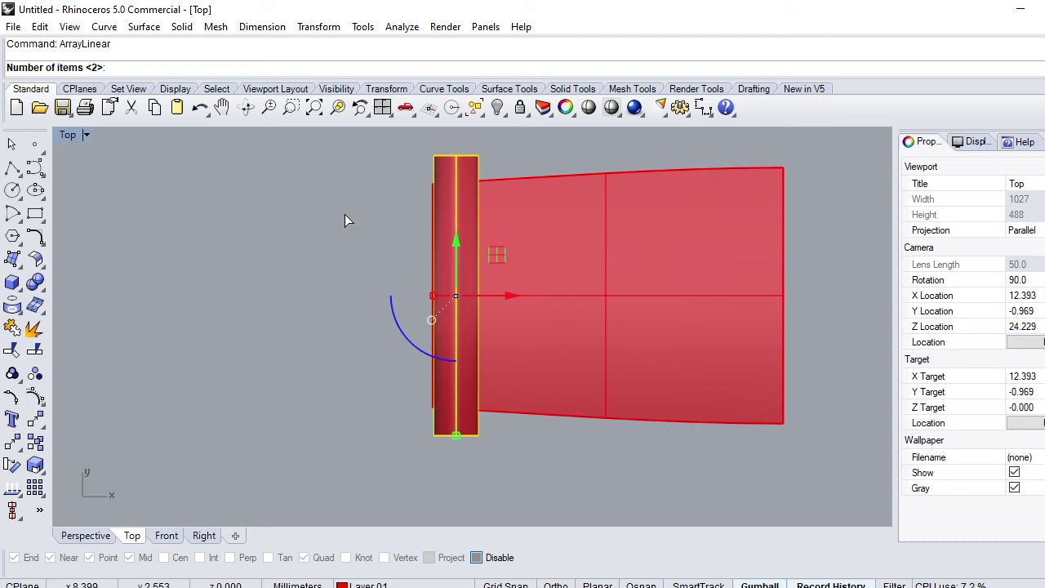
text(8)
key(Return)
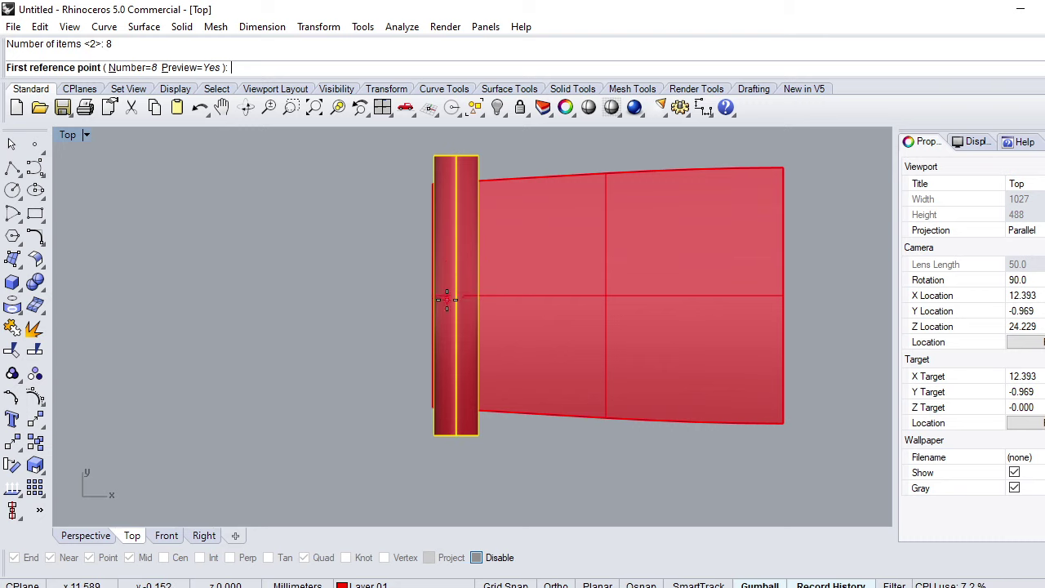
scroll(446, 300, up, 5)
click(426, 291)
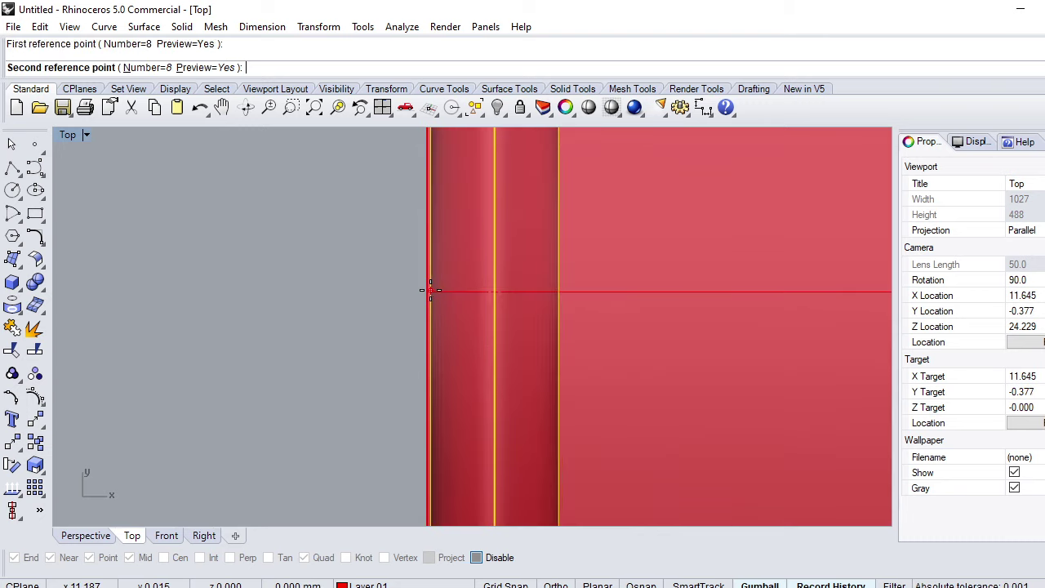
click(572, 292)
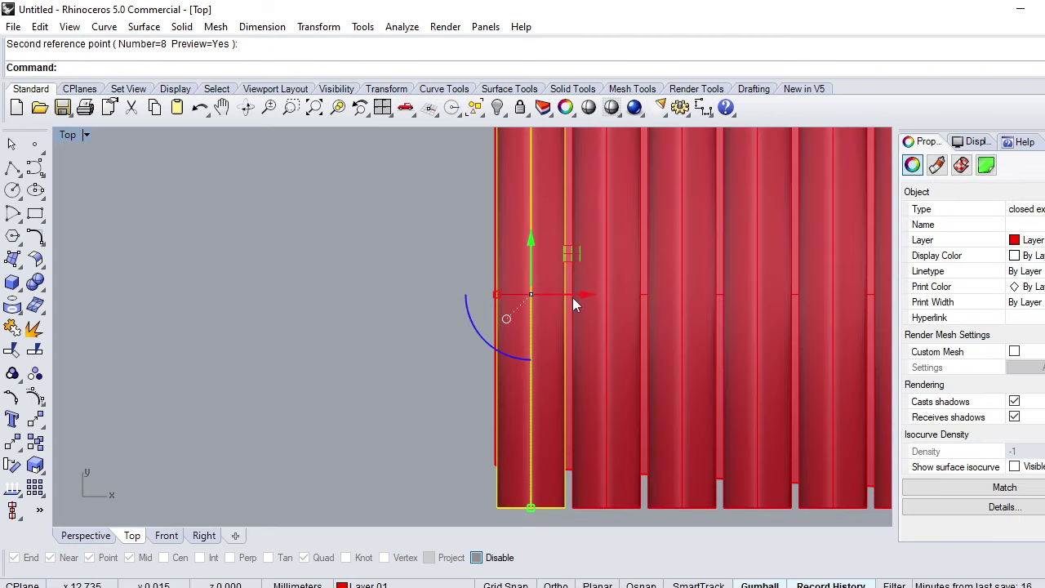
scroll(572, 297, down, 3)
click(782, 252)
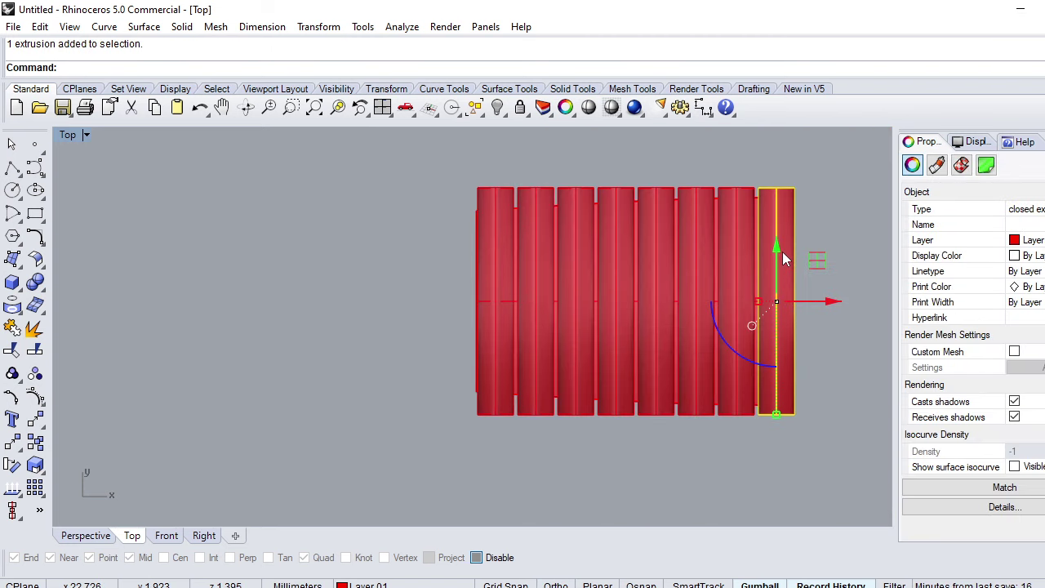
scroll(782, 252, up, 2)
key(Delete)
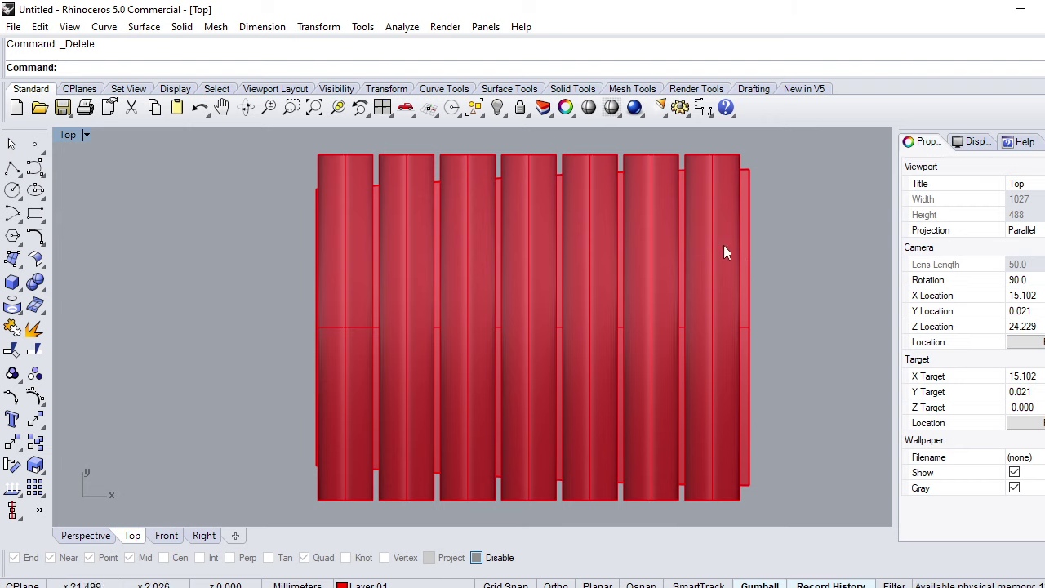
Select all seven cylinders and nudge the row slightly sideways with the gumball
scroll(714, 242, down, 2)
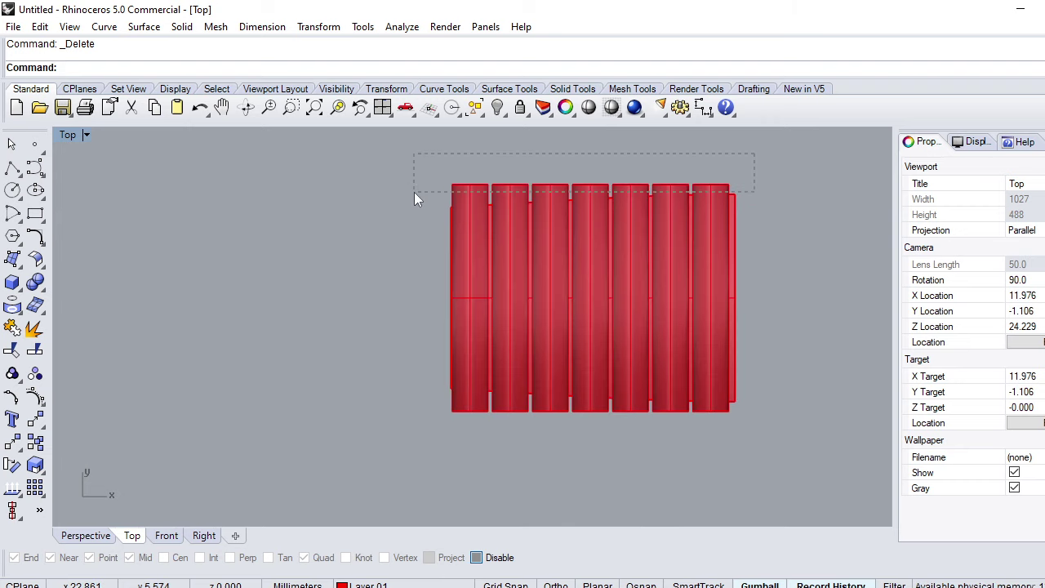
drag(414, 192, 414, 192)
scroll(604, 294, up, 2)
mouse_move(649, 299)
mouse_down()
mouse_move(665, 301)
mouse_move(654, 300)
mouse_up()
scroll(592, 274, down, 2)
text(P)
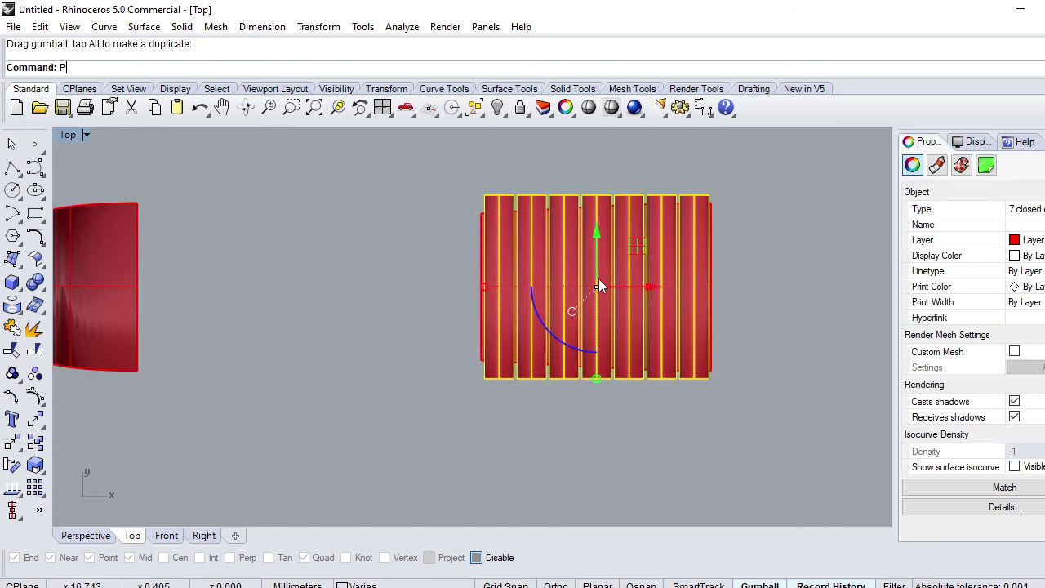
key(Return)
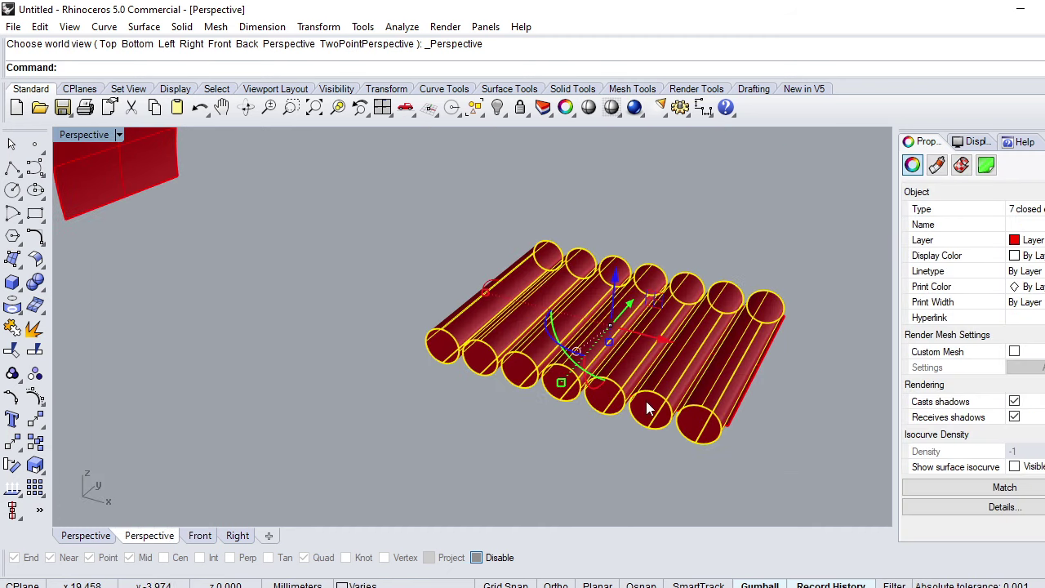
WireCut the cylinders with the copied border curve, with Invert=Yes so the outline shape remains
text(WireCut)
key(Return)
scroll(735, 420, up, 3)
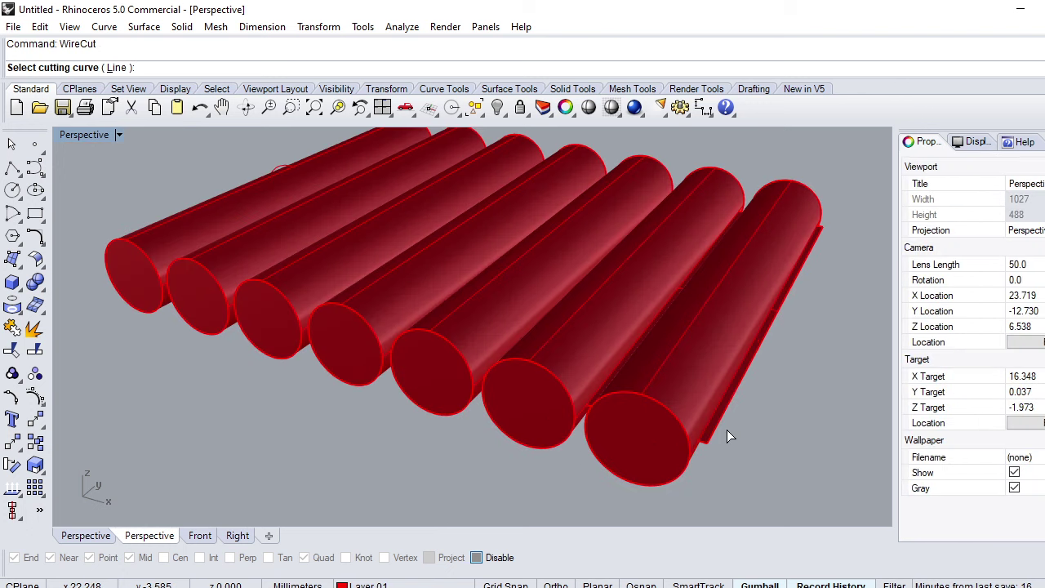
click(705, 447)
click(756, 486)
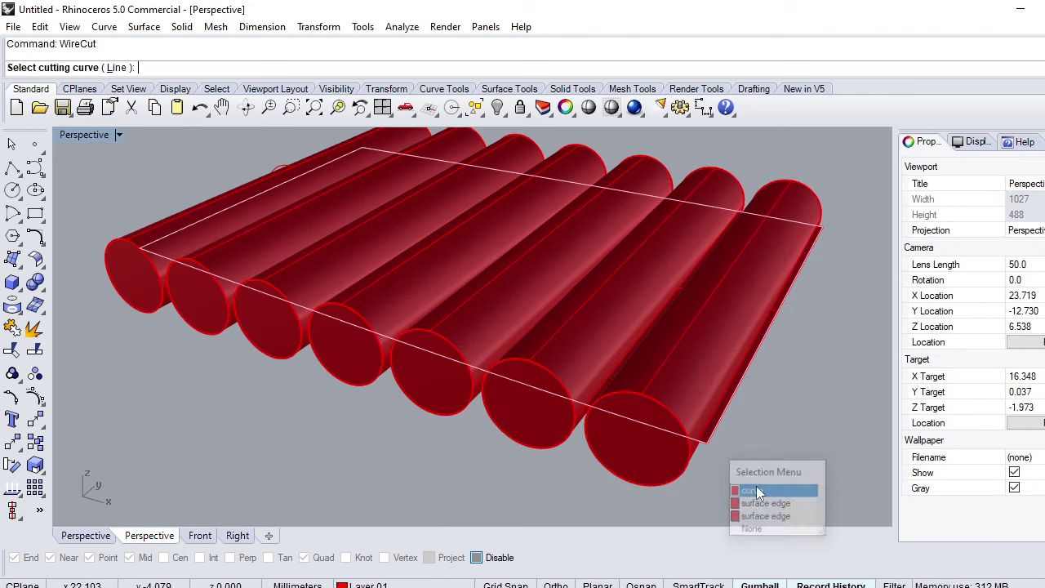
click(747, 471)
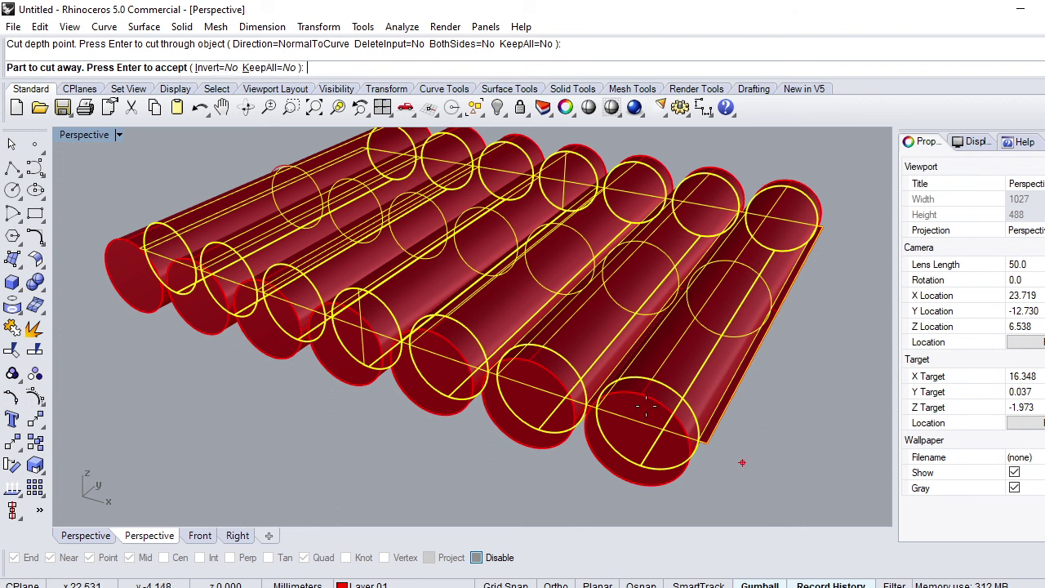
click(221, 68)
key(Return)
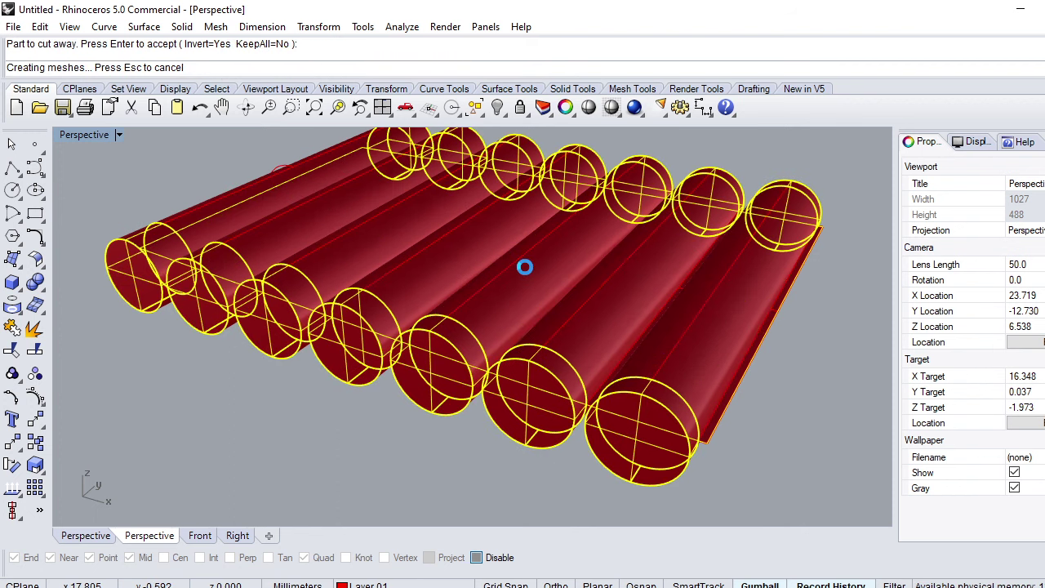
scroll(525, 267, down, 3)
scroll(526, 268, down, 2)
right_drag(526, 268, 583, 353)
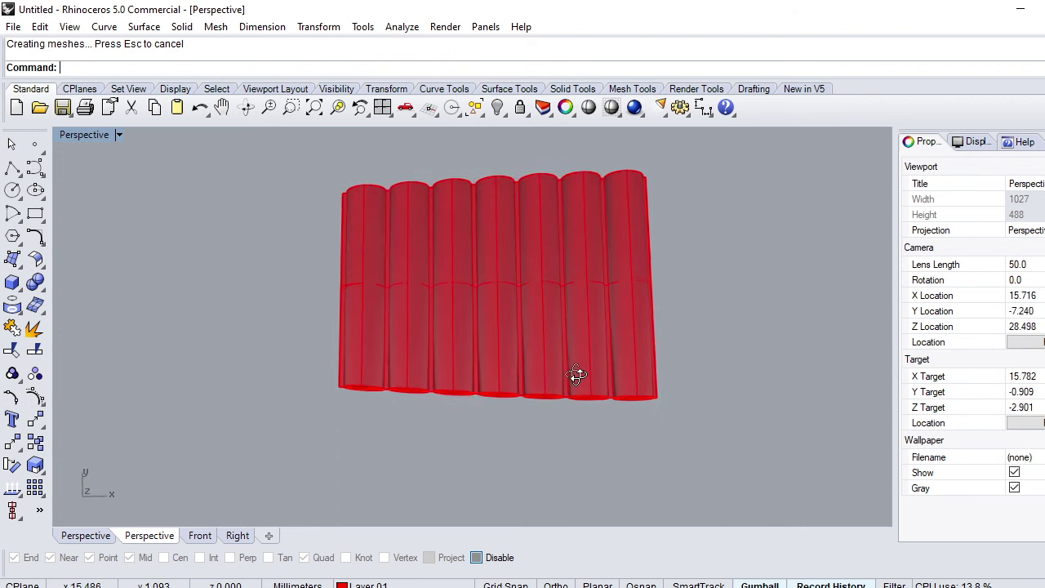
Duplicate the long bottom edge beside the front cylinder as a curve with DupEdge
text(Top)
key(Return)
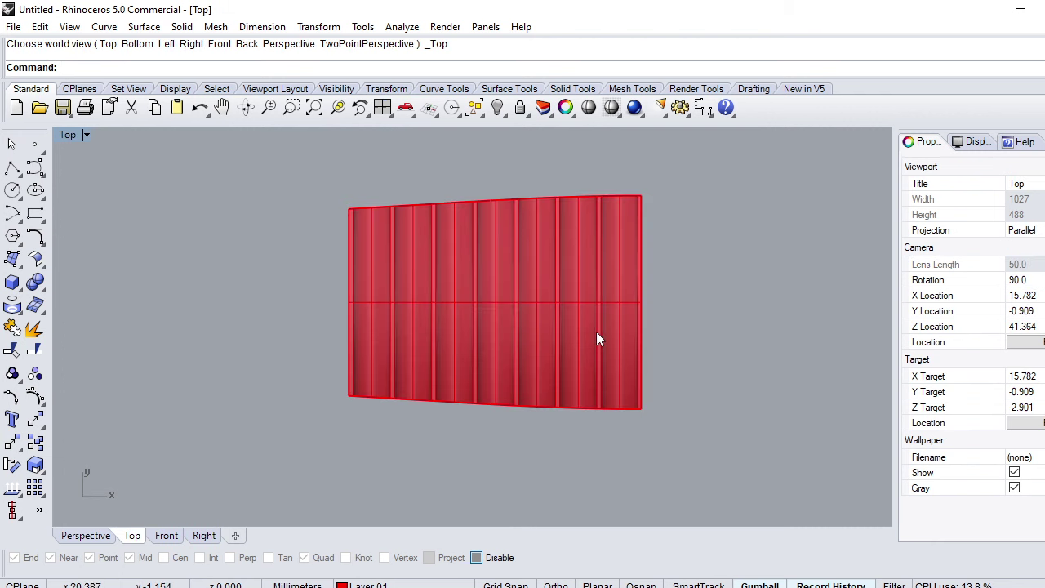
text(Perspective)
key(Return)
scroll(572, 330, up, 3)
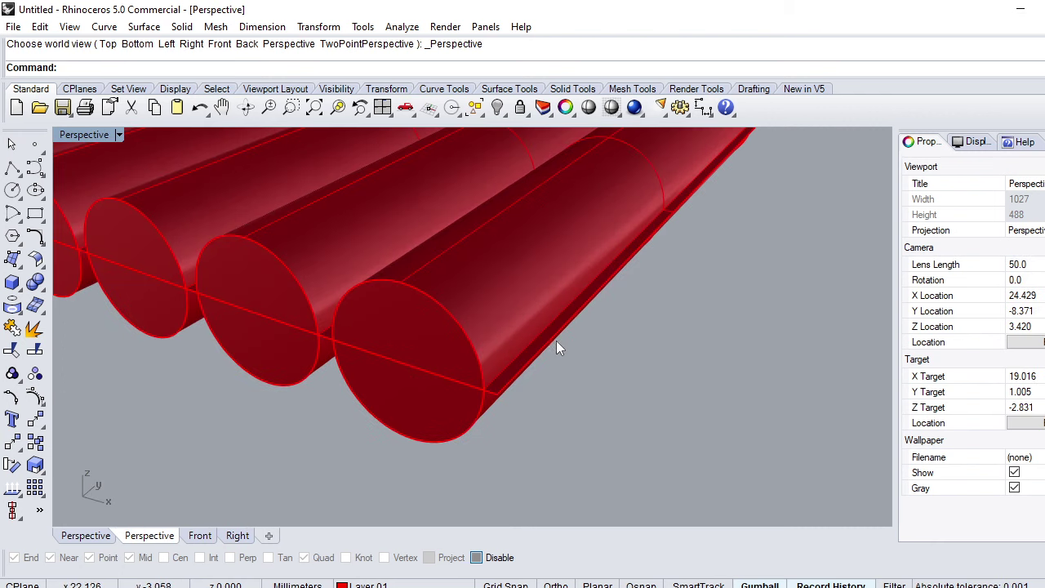
click(555, 339)
click(598, 349)
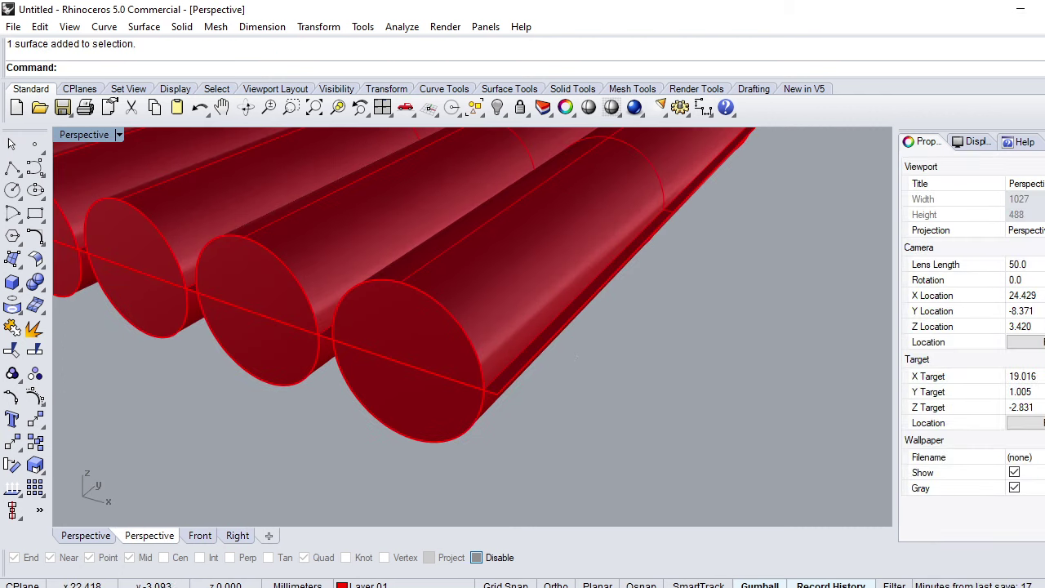
text(DupEdge)
key(Return)
click(519, 374)
key(Return)
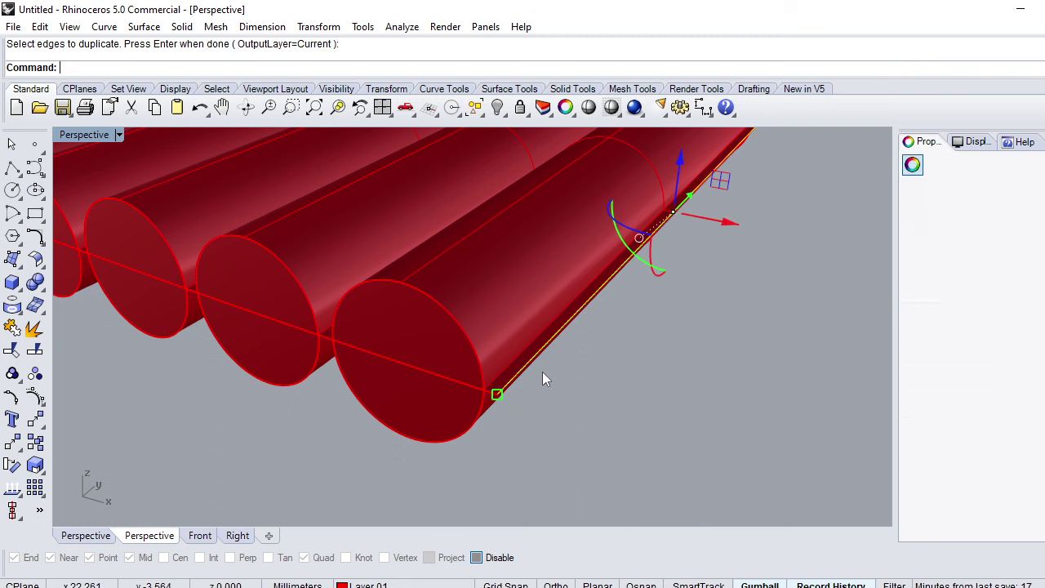
Divide the copied edge curve into 3 equal segments, replacing an undone 4-segment division
text(Di)
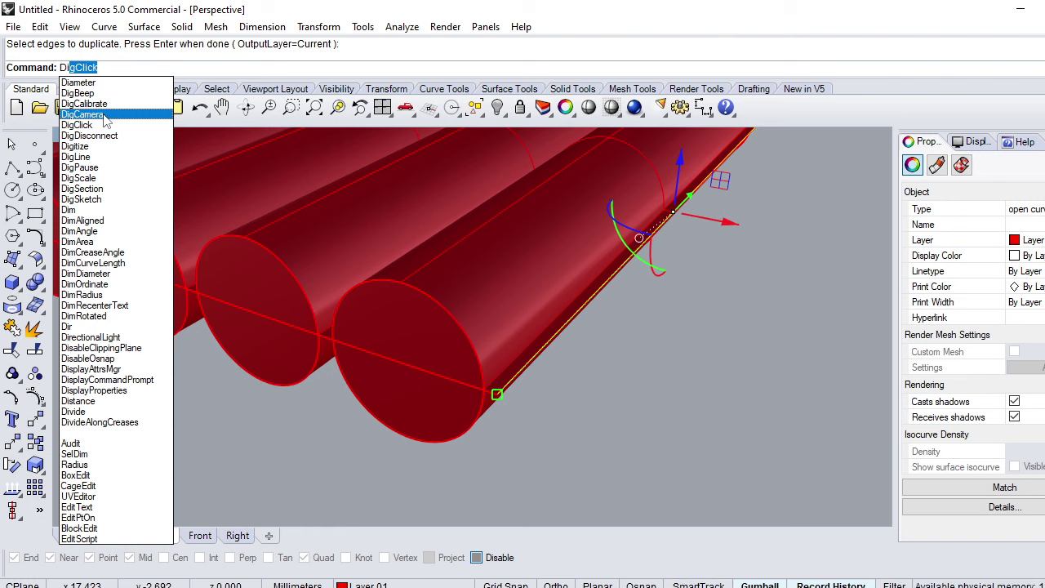
text(vide)
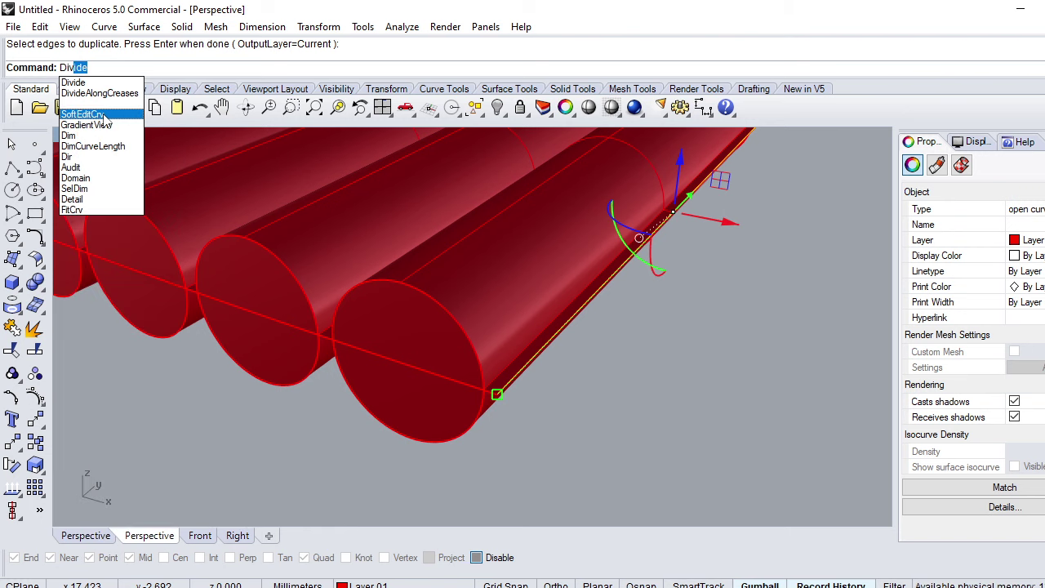
key(Return)
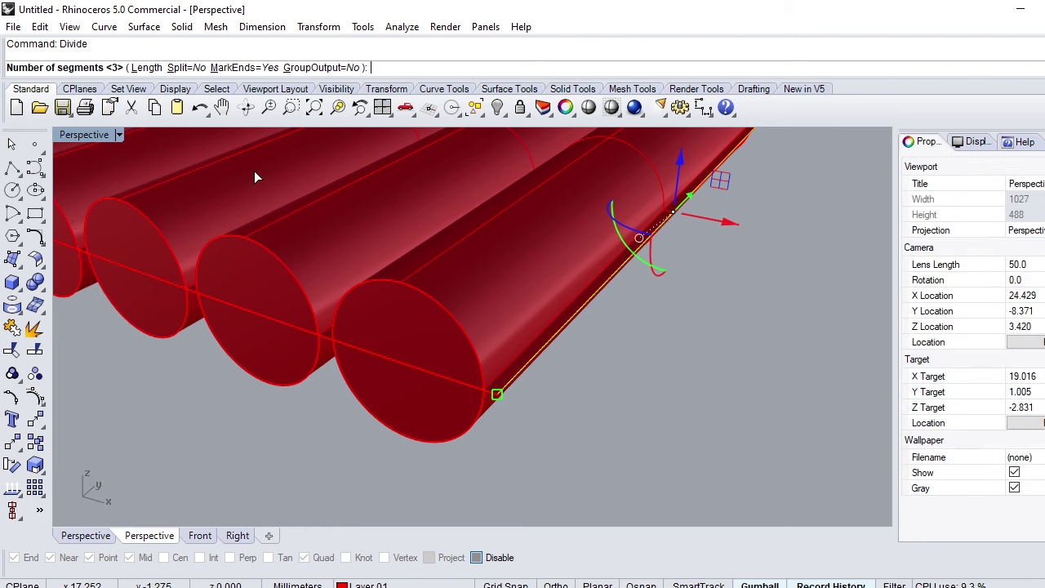
text(4)
key(Return)
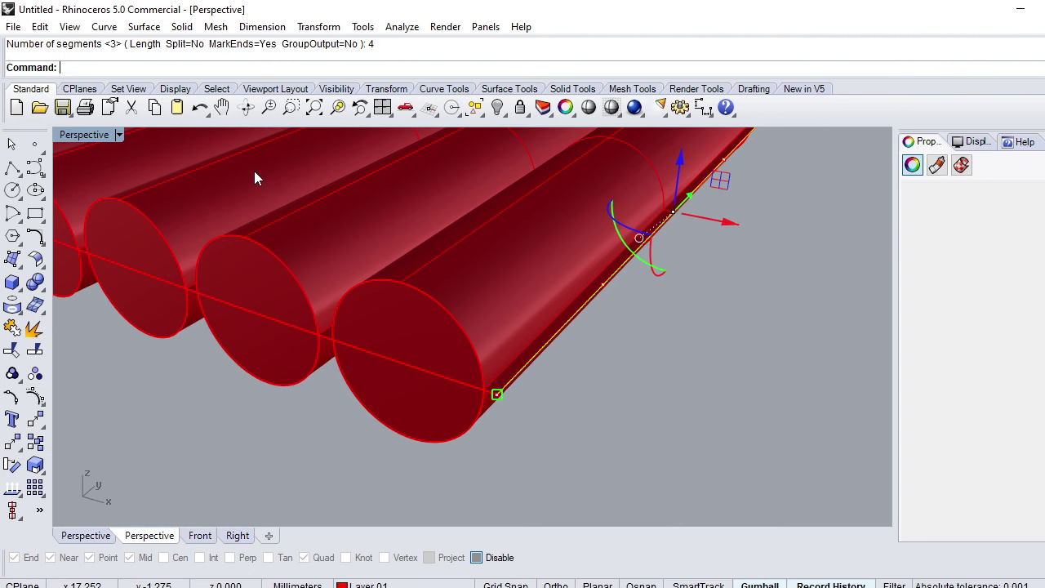
scroll(608, 280, down, 3)
scroll(612, 280, up, 5)
scroll(643, 308, down, 2)
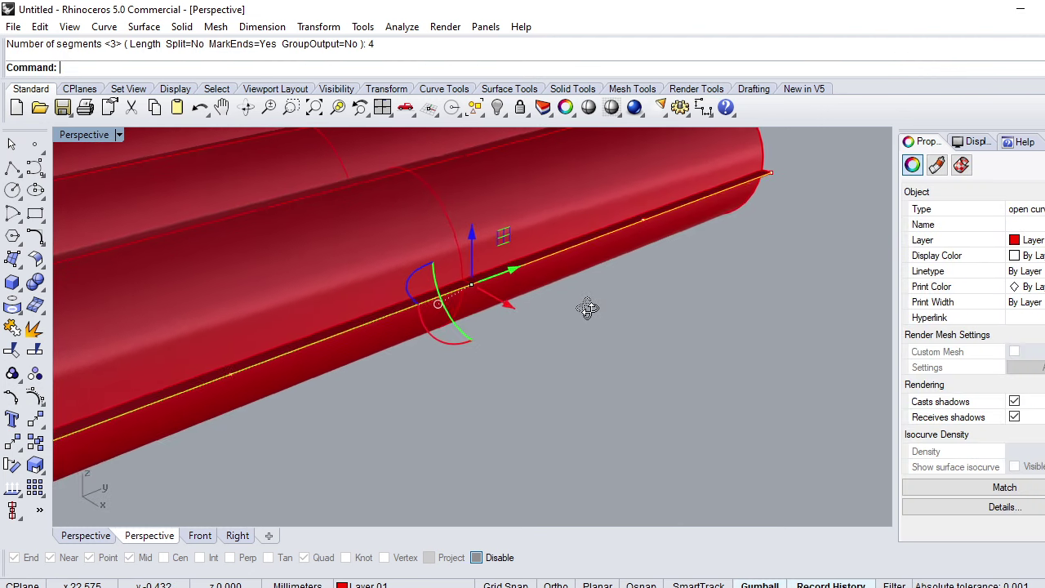
scroll(628, 314, up, 2)
key(ctrl+z)
key(Return)
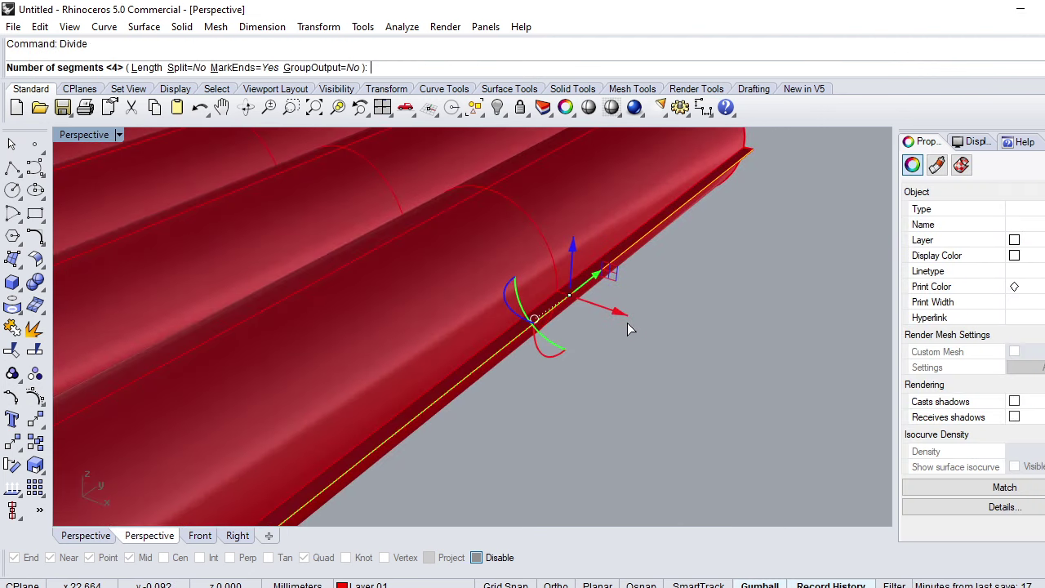
text(3)
key(Return)
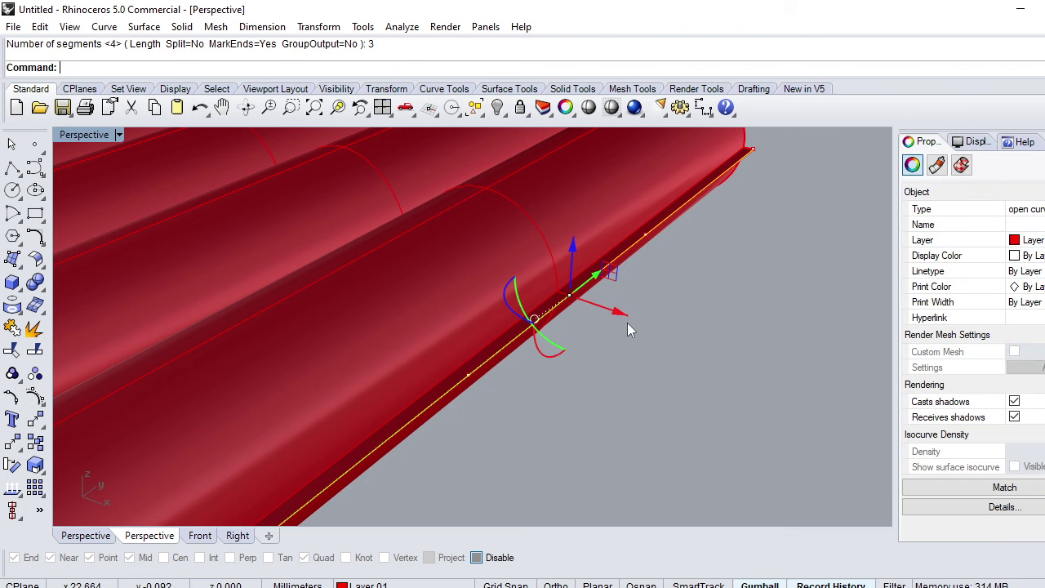
scroll(627, 322, down, 3)
key(Escape)
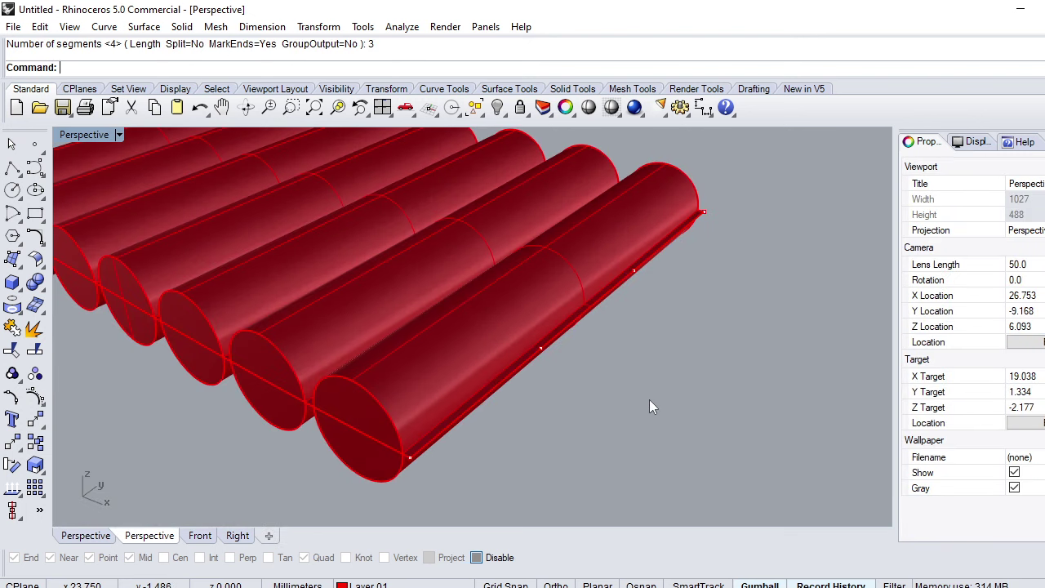
text(l)
key(Return)
Cancel the unfinished line and reorient the Perspective view onto the tilted cylinders
click(539, 358)
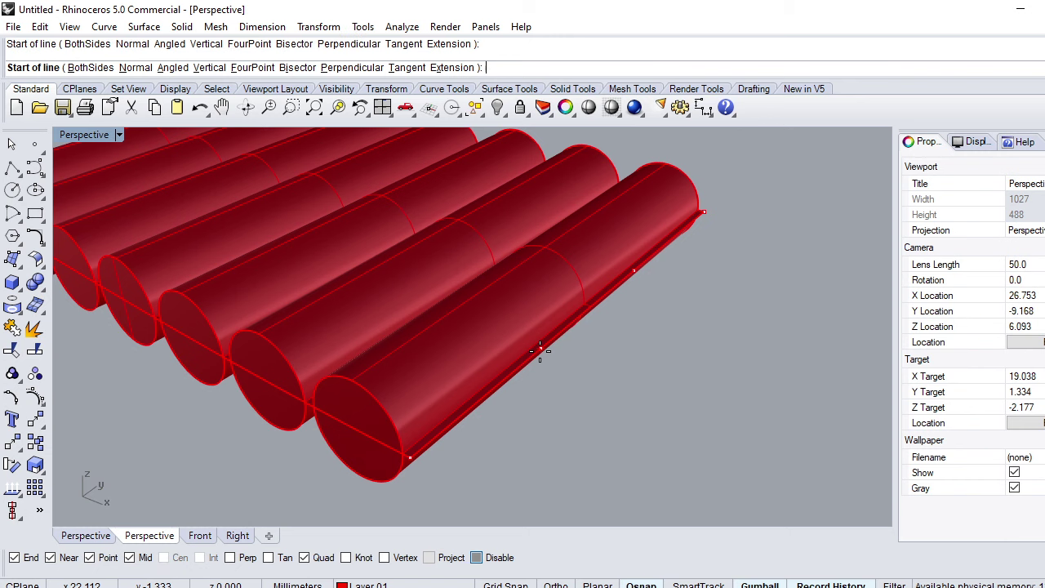
scroll(648, 389, down, 1)
text(Top)
key(Return)
scroll(646, 387, down, 1)
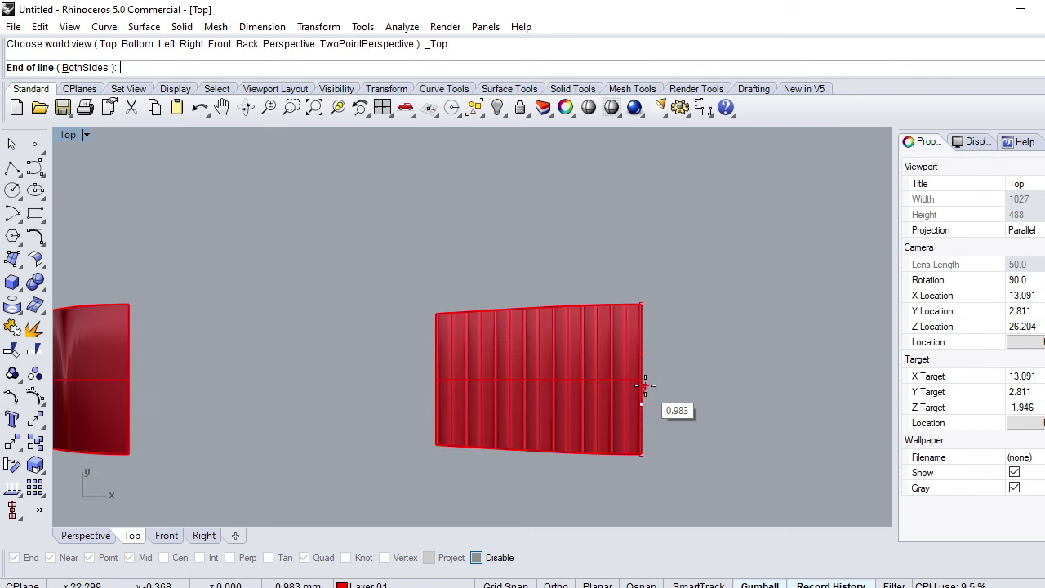
key(Escape)
scroll(645, 387, up, 3)
text(P)
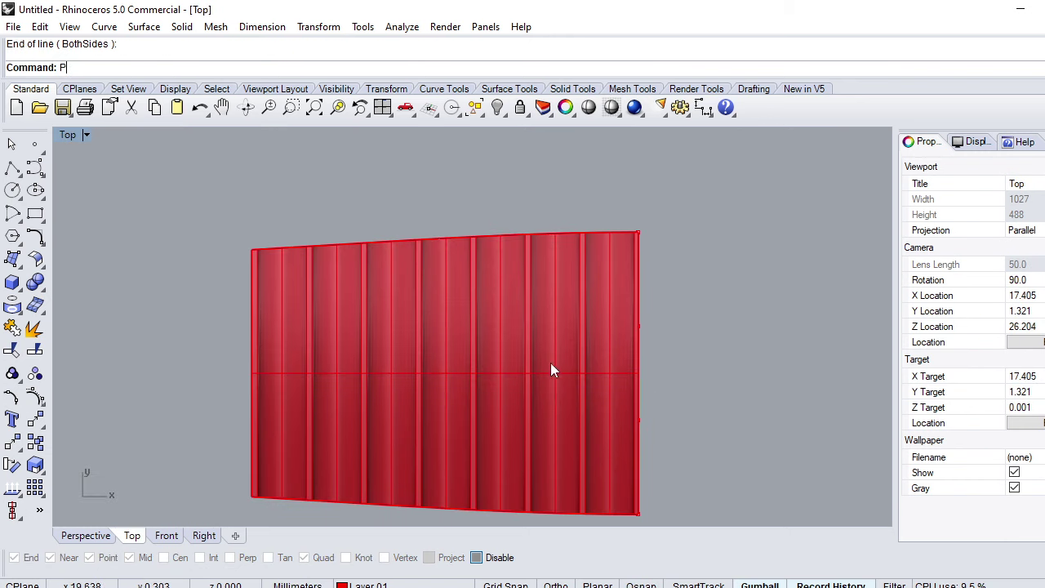
key(Return)
mouse_move(374, 326)
right_down()
mouse_move(566, 303)
mouse_move(455, 397)
mouse_move(434, 305)
mouse_move(411, 378)
right_up()
scroll(394, 413, up, 2)
scroll(390, 400, up, 4)
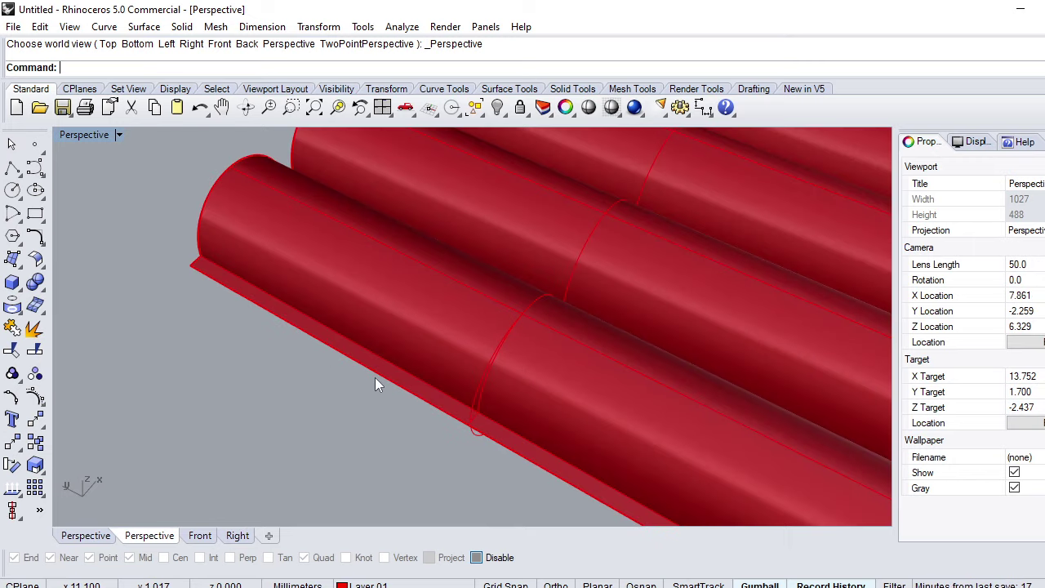
Delete the stray circle curve at the front cylinder's end
click(472, 438)
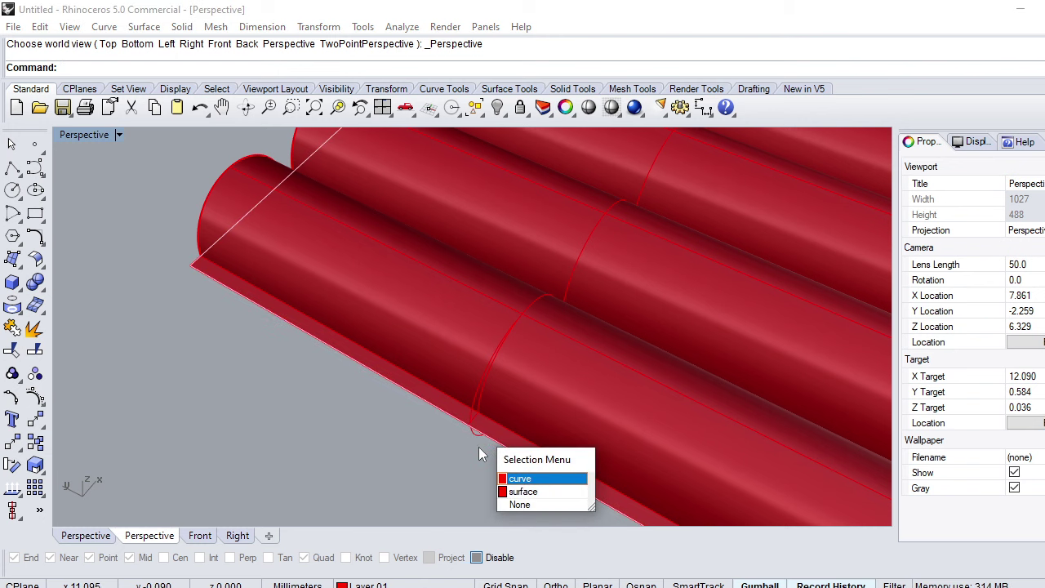
scroll(482, 457, up, 3)
scroll(472, 439, up, 2)
click(472, 438)
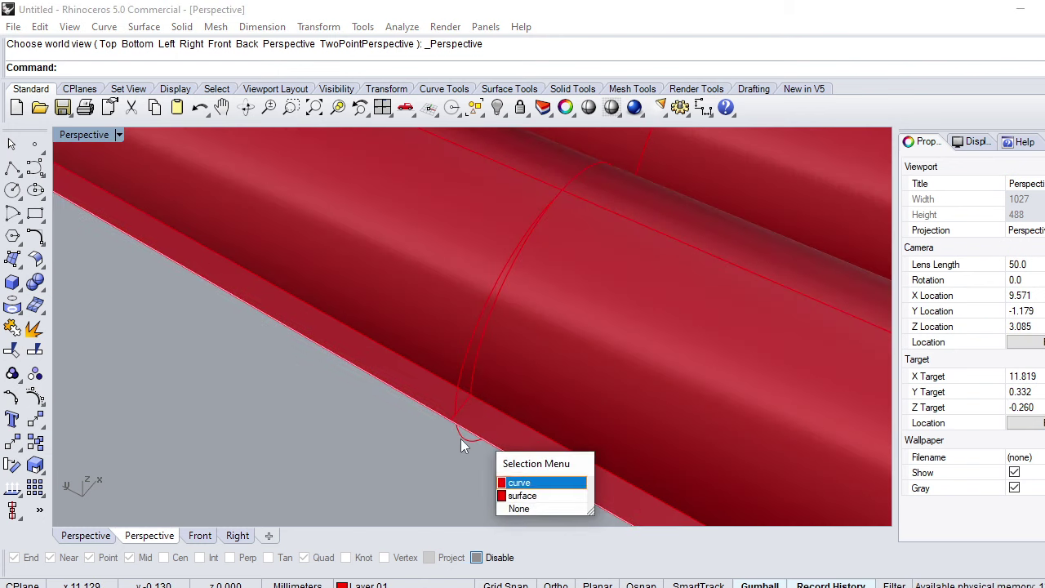
key(Return)
key(Delete)
scroll(427, 411, down, 3)
text(Div)
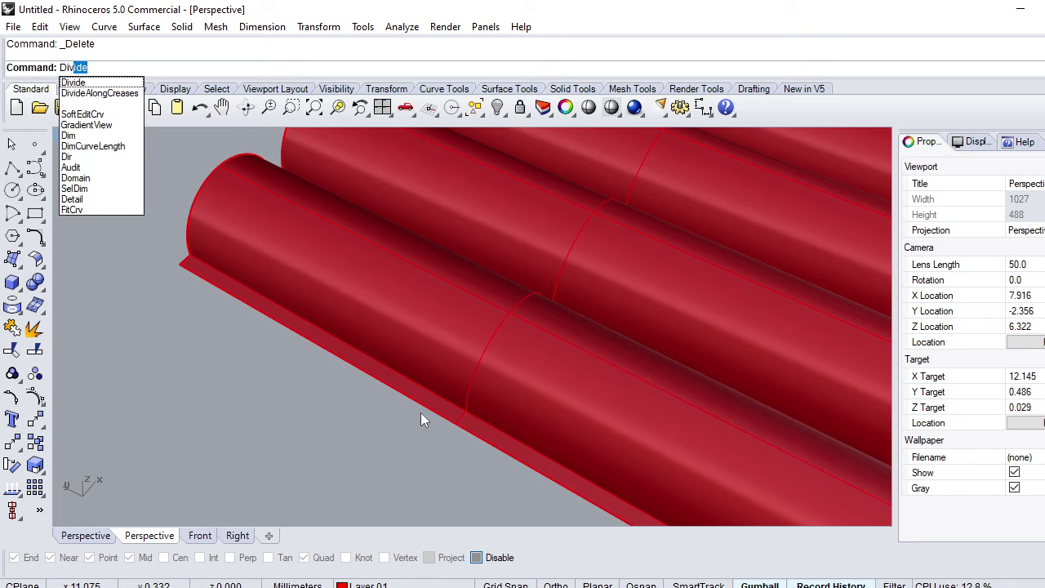
Divide the long surface edge into 3 equal segments
key(Return)
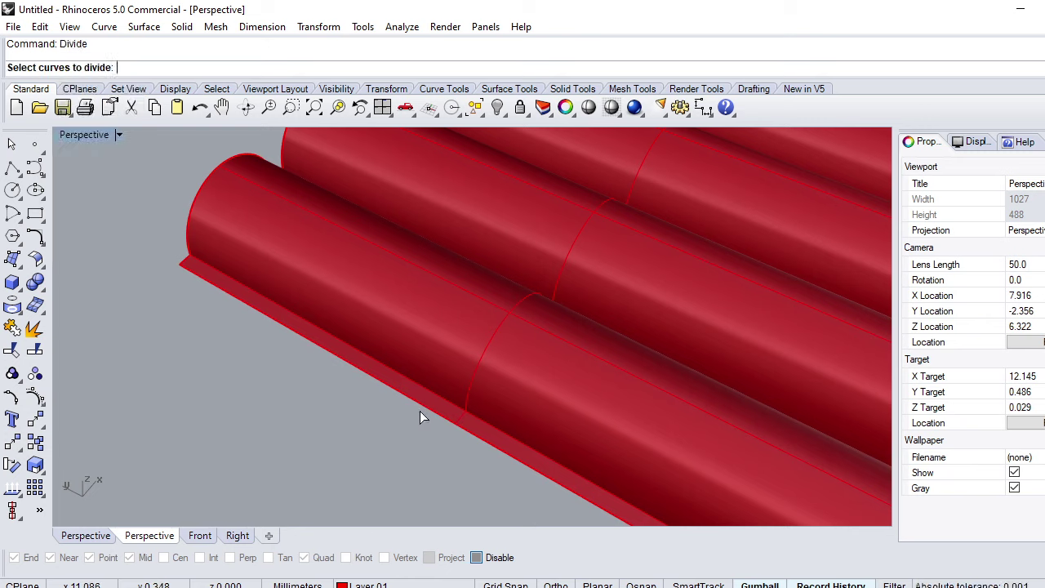
click(452, 441)
click(478, 467)
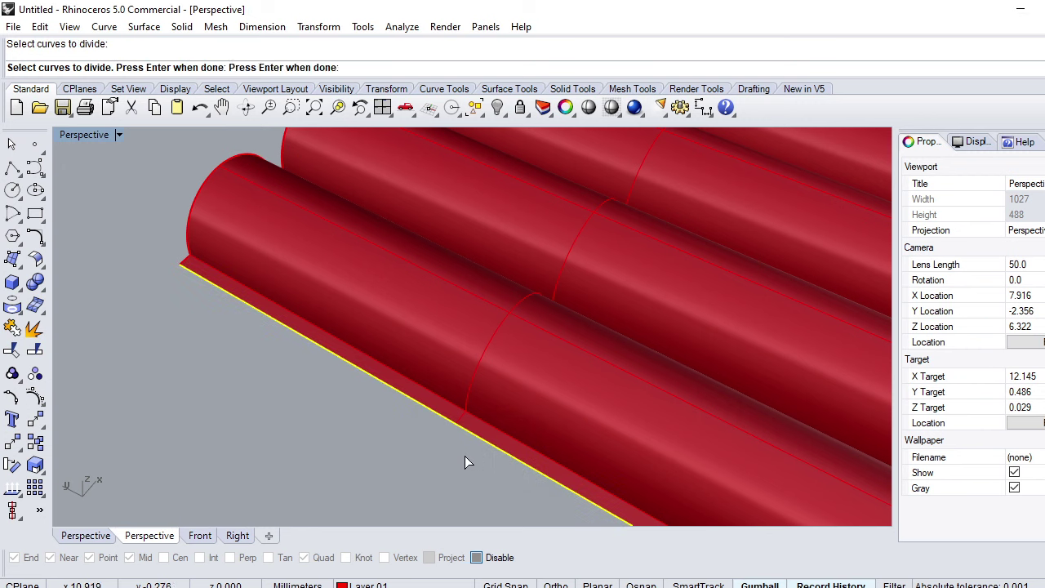
key(Return)
scroll(461, 455, down, 3)
scroll(395, 419, down, 1)
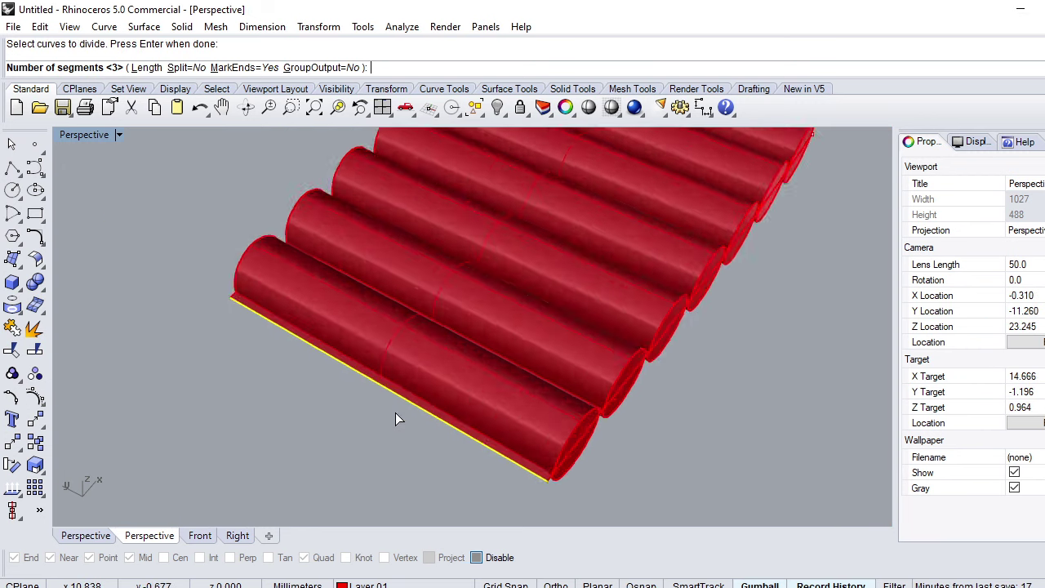
scroll(395, 420, up, 4)
key(Return)
scroll(390, 424, down, 2)
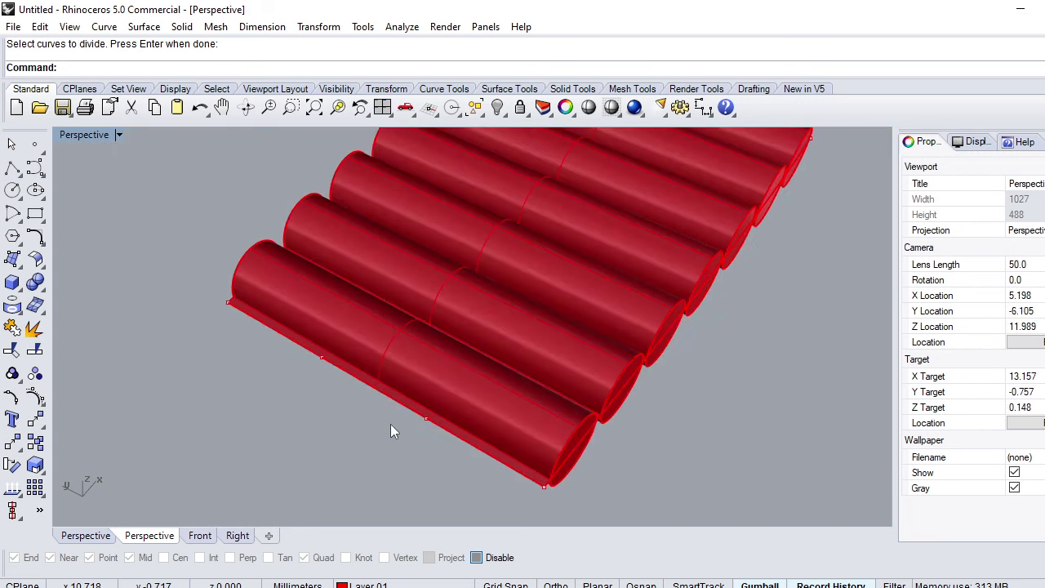
Draw two lines across the cylinders joining matching division points on opposite edges
text(Line)
key(Return)
click(322, 364)
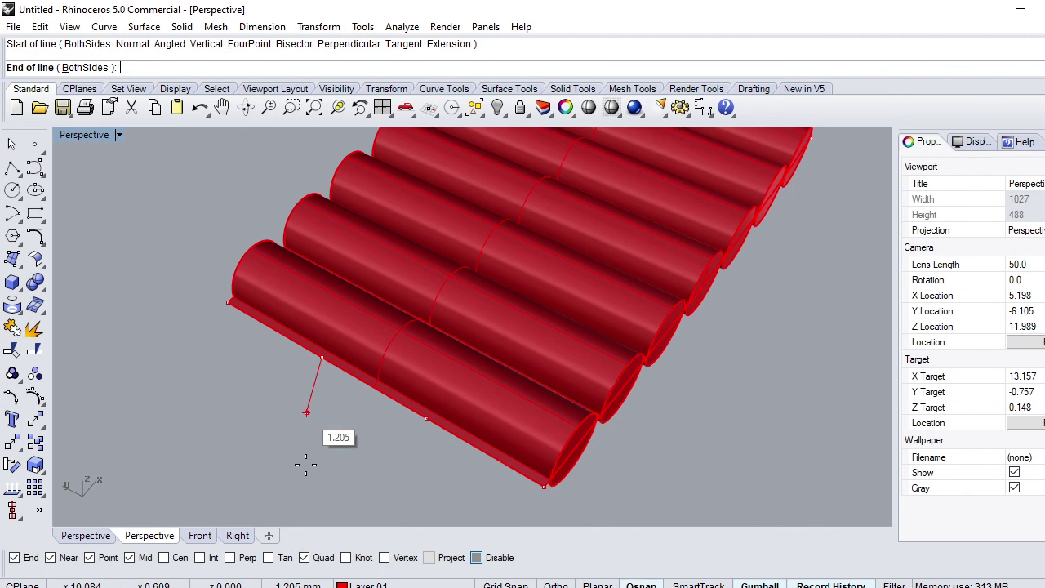
scroll(303, 462, down, 2)
right_drag(416, 341, 457, 367)
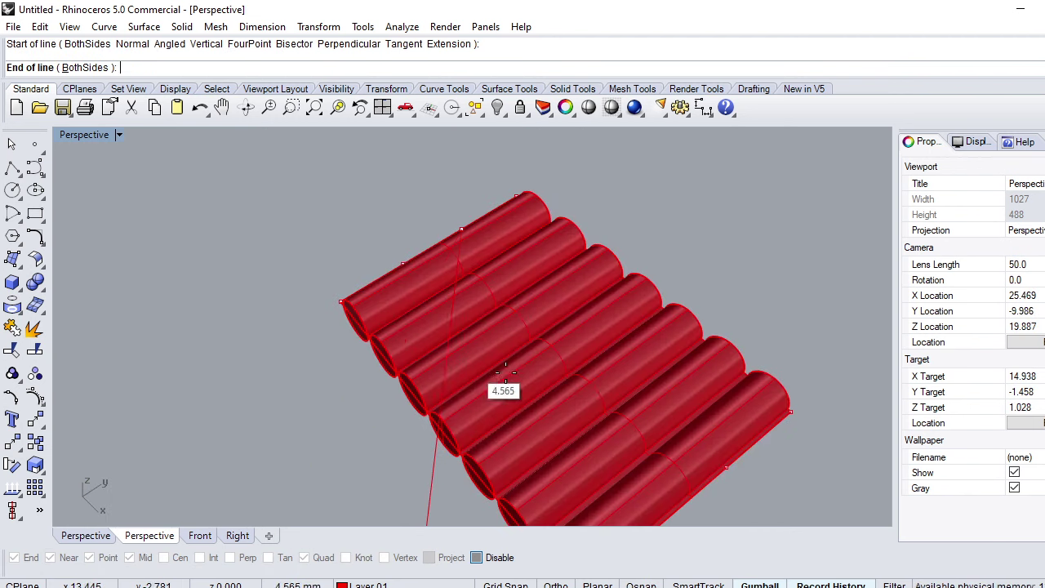
mouse_move(566, 351)
right_down()
mouse_move(547, 319)
mouse_move(711, 449)
right_up()
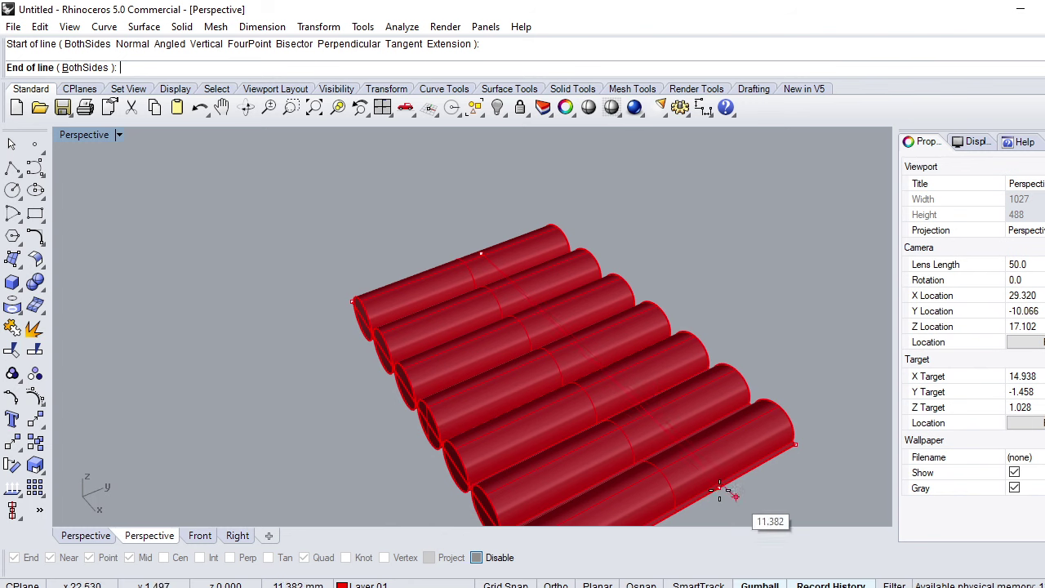
click(718, 489)
mouse_move(663, 364)
right_down()
mouse_move(626, 489)
mouse_move(668, 457)
right_up()
key(Return)
click(667, 454)
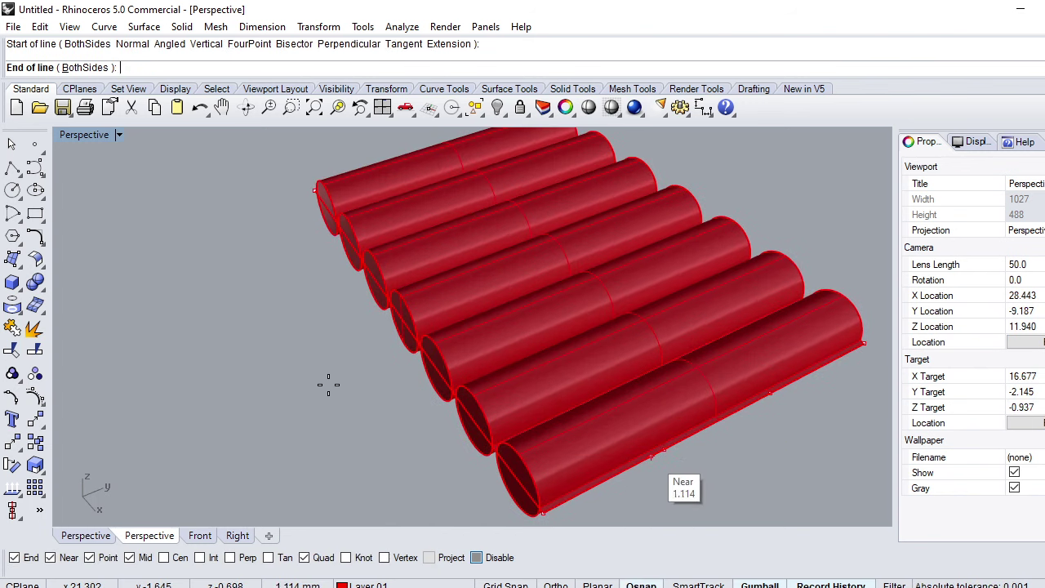
mouse_move(602, 359)
right_down()
mouse_move(730, 350)
mouse_move(579, 397)
right_up()
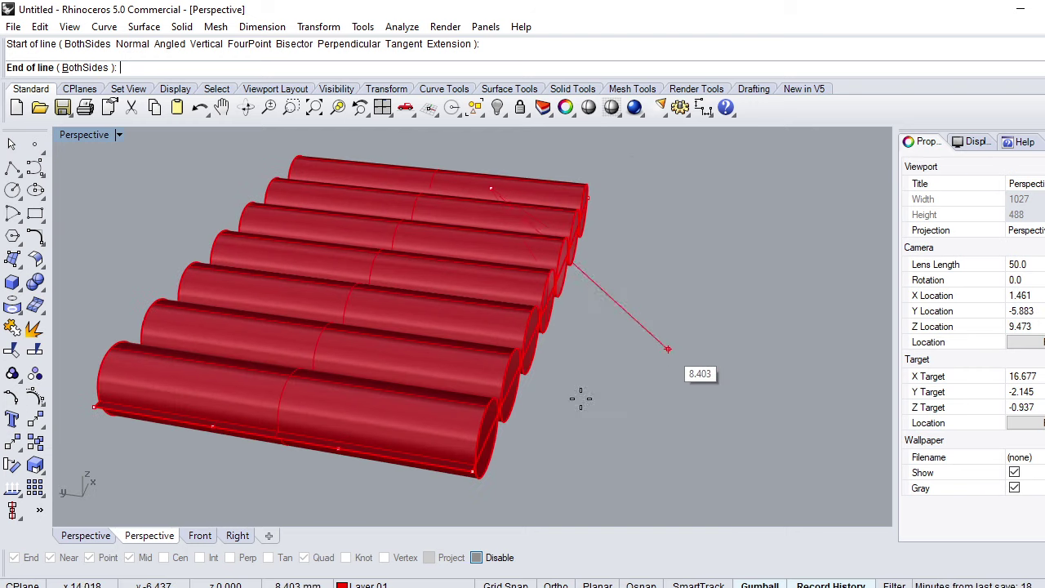
click(346, 461)
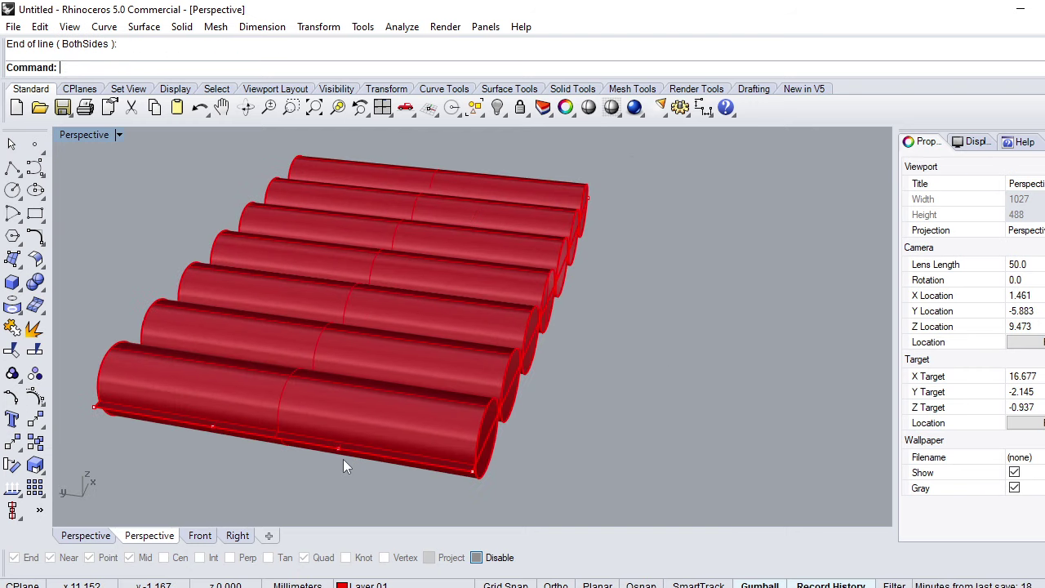
Switch the viewport to Wireframe and select the two diagonal lines
click(94, 136)
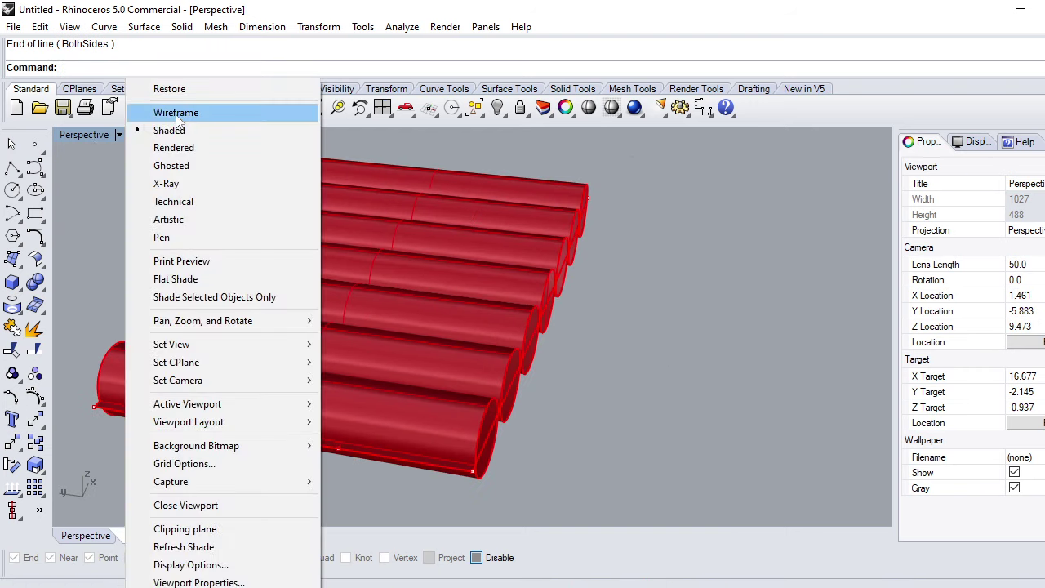
click(184, 109)
scroll(341, 437, up, 5)
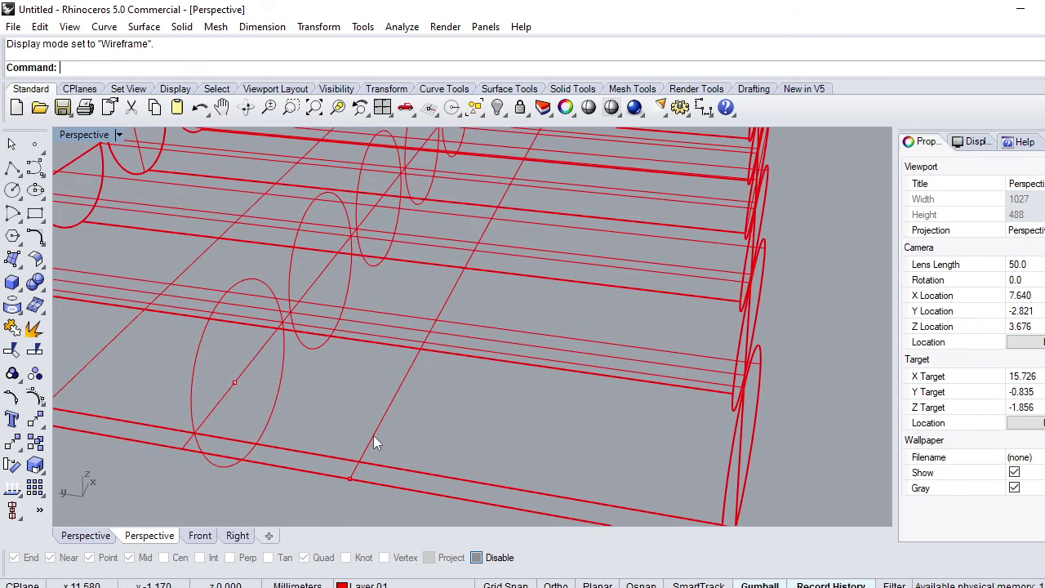
click(373, 436)
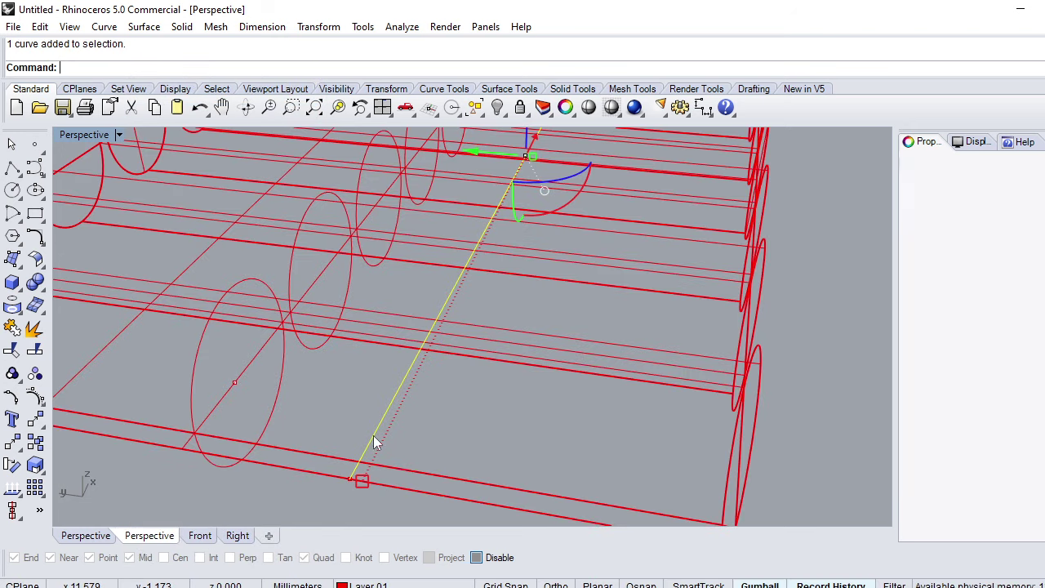
shift+click(105, 348)
Extrude the two lines both ways into upright slabs and inspect them
scroll(392, 378, down, 4)
scroll(391, 378, down, 2)
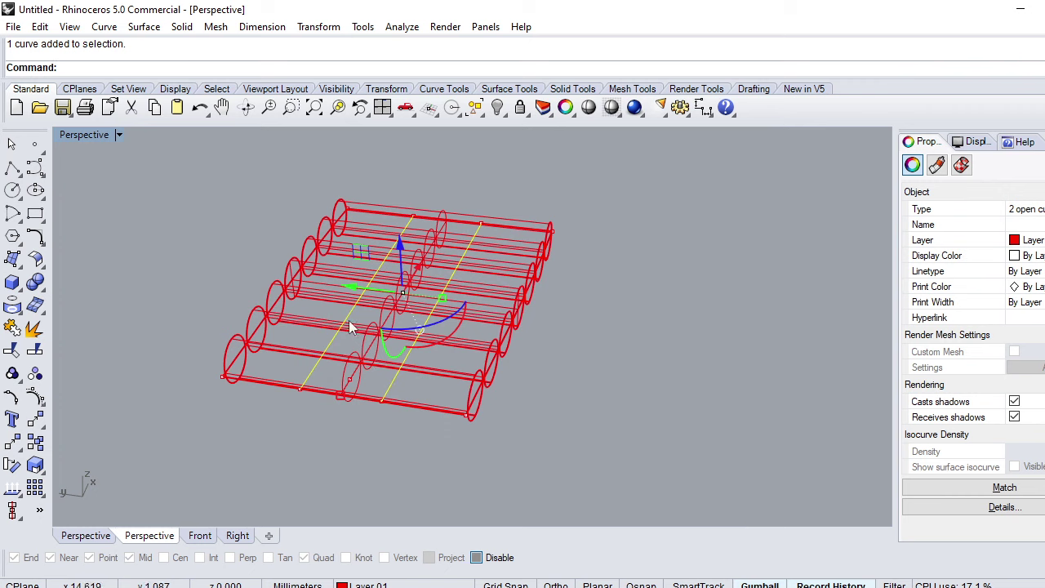
right_drag(350, 327, 300, 324)
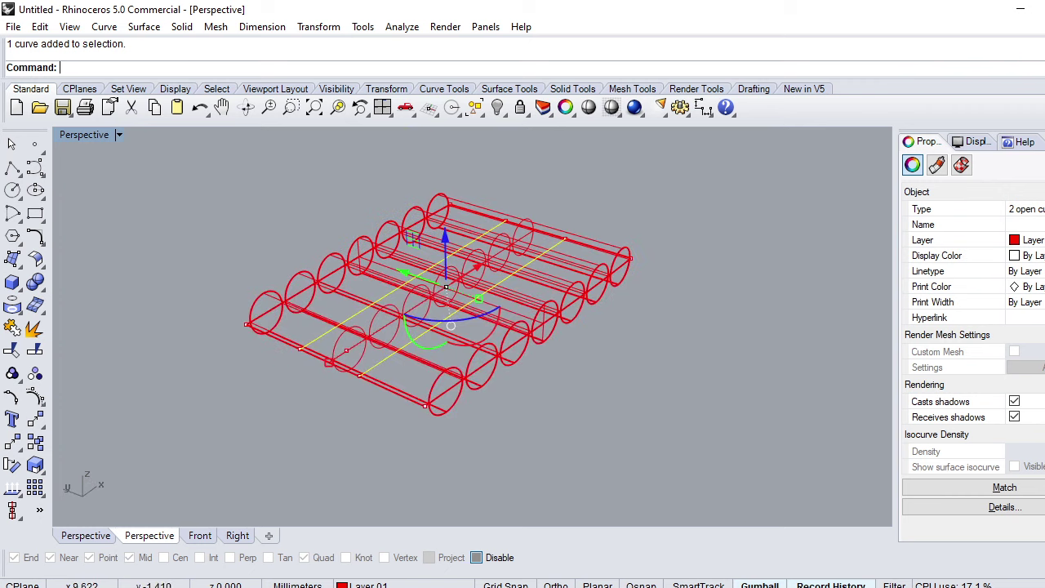
key(Return)
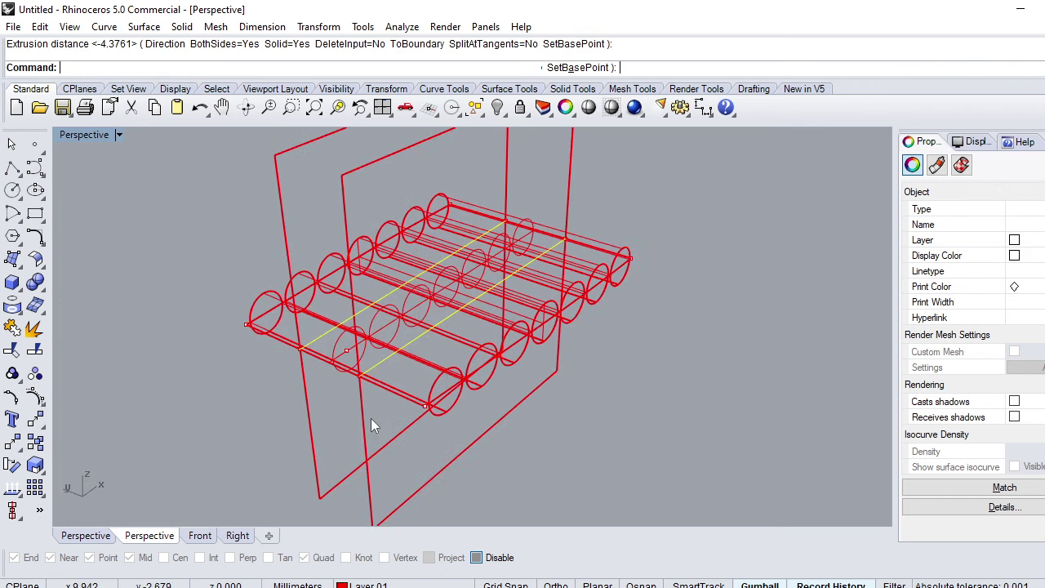
mouse_move(371, 425)
right_down()
mouse_move(572, 250)
mouse_move(639, 214)
right_up()
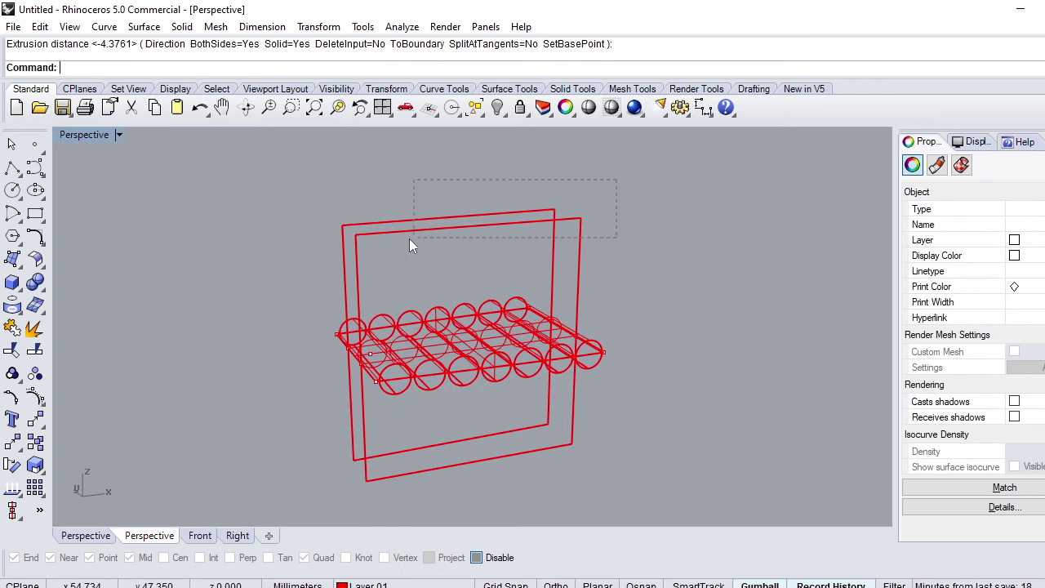
drag(411, 245, 413, 243)
mouse_move(412, 243)
right_down()
mouse_move(432, 279)
mouse_move(371, 347)
right_up()
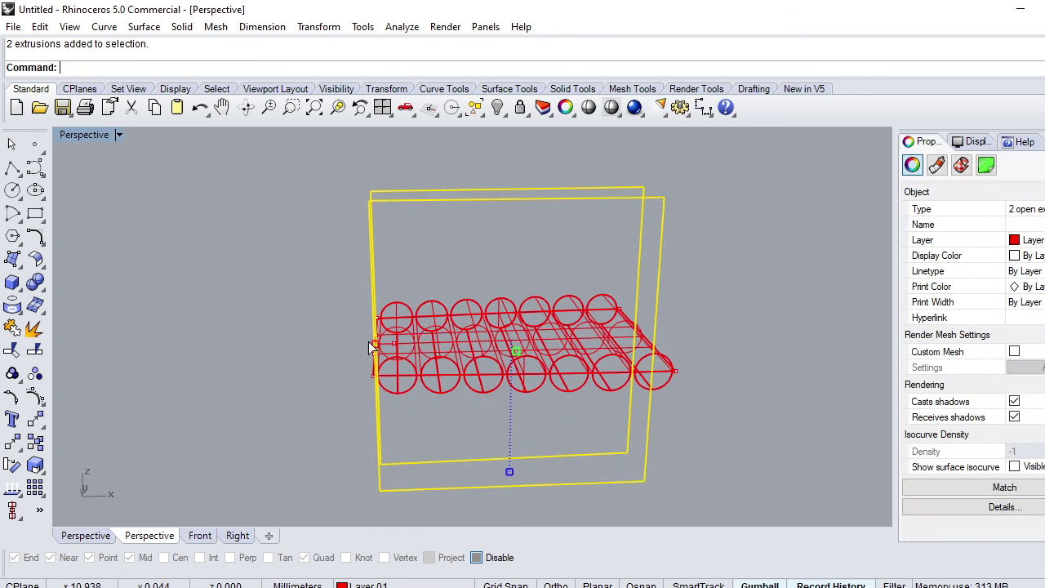
click(372, 347)
Select every object in the scene from the Top view
key(Escape)
mouse_move(655, 294)
right_down()
mouse_move(708, 231)
mouse_move(710, 385)
right_up()
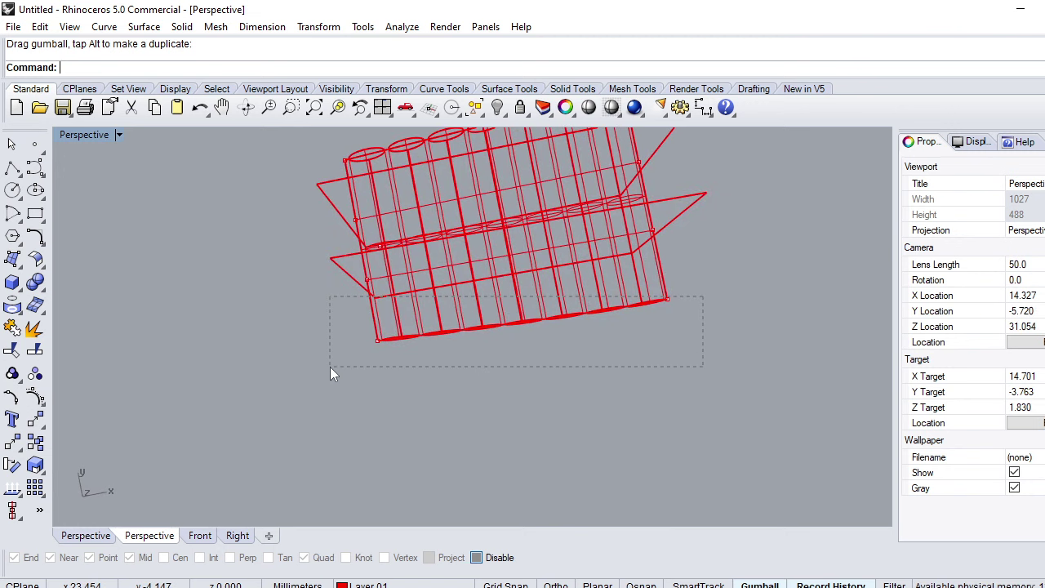
drag(661, 395, 523, 373)
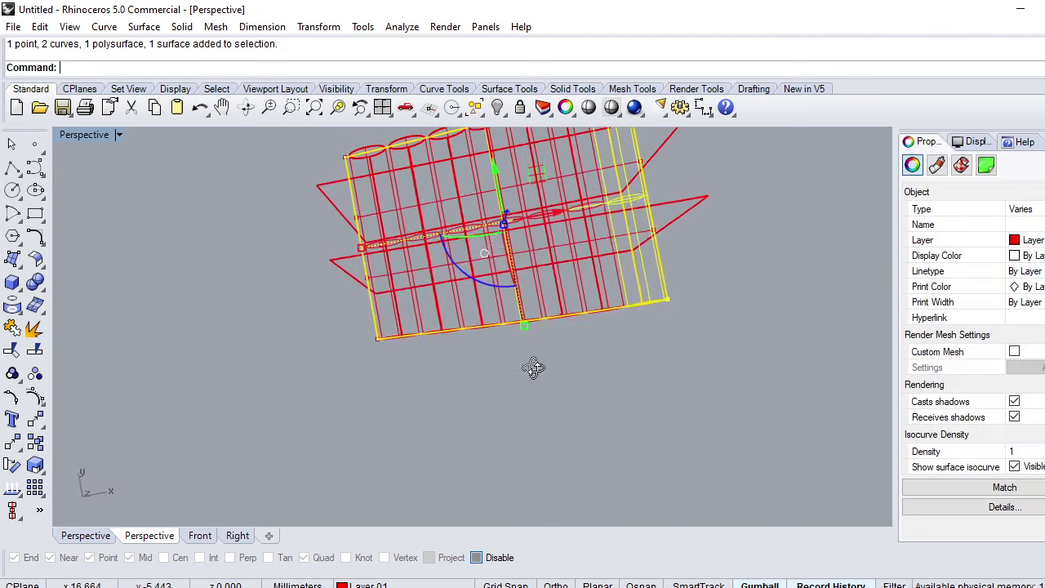
key(Escape)
key(ctrl+F1)
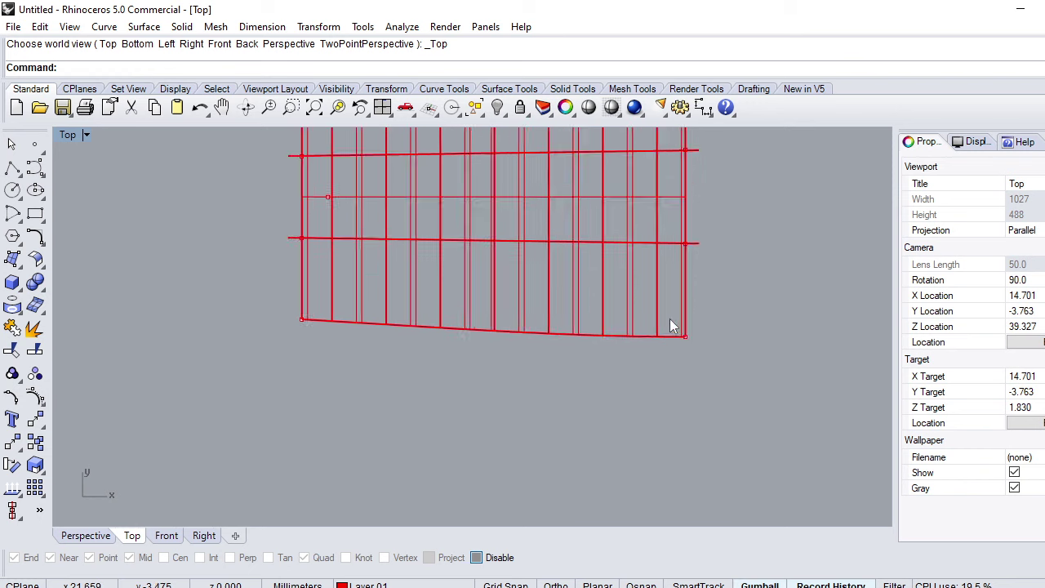
key(ctrl+a)
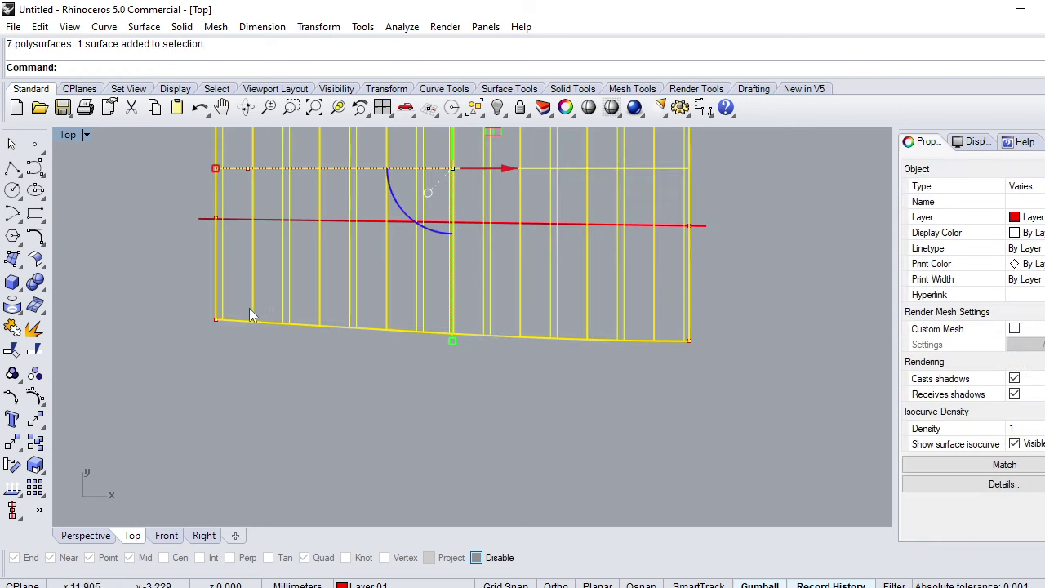
scroll(347, 341, down, 2)
scroll(372, 338, down, 1)
key(ctrl+F4)
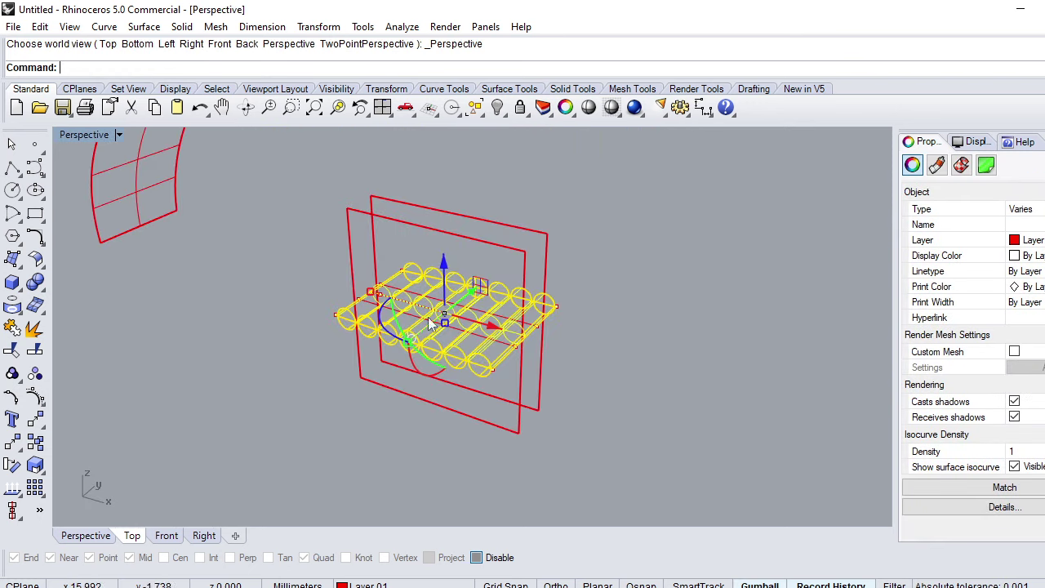
BooleanSplit the tube grid with the two slabs as cutters, then delete the slabs
text(Bo)
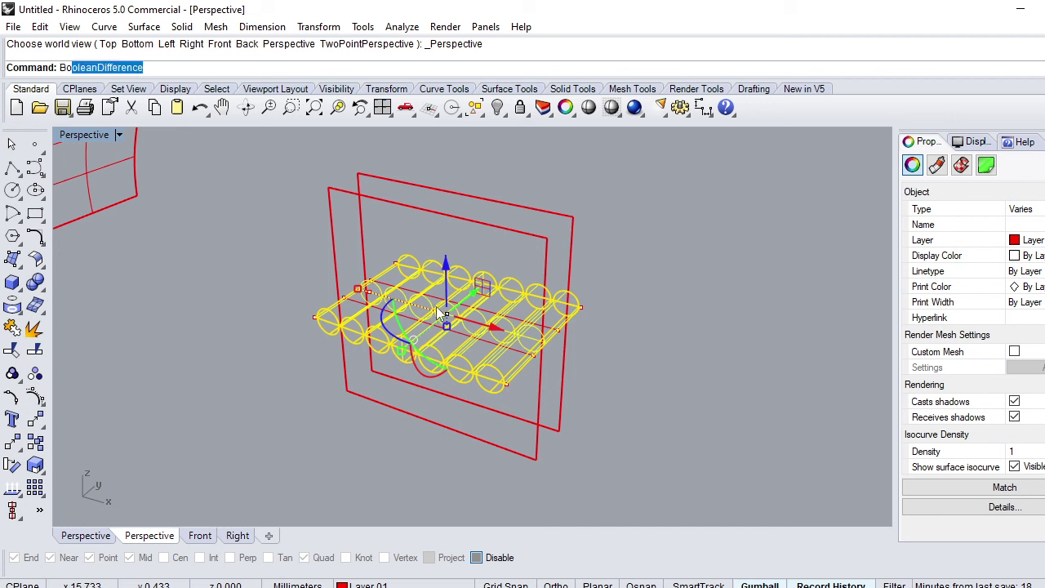
key(Down)
key(Down)
key(Down)
key(Return)
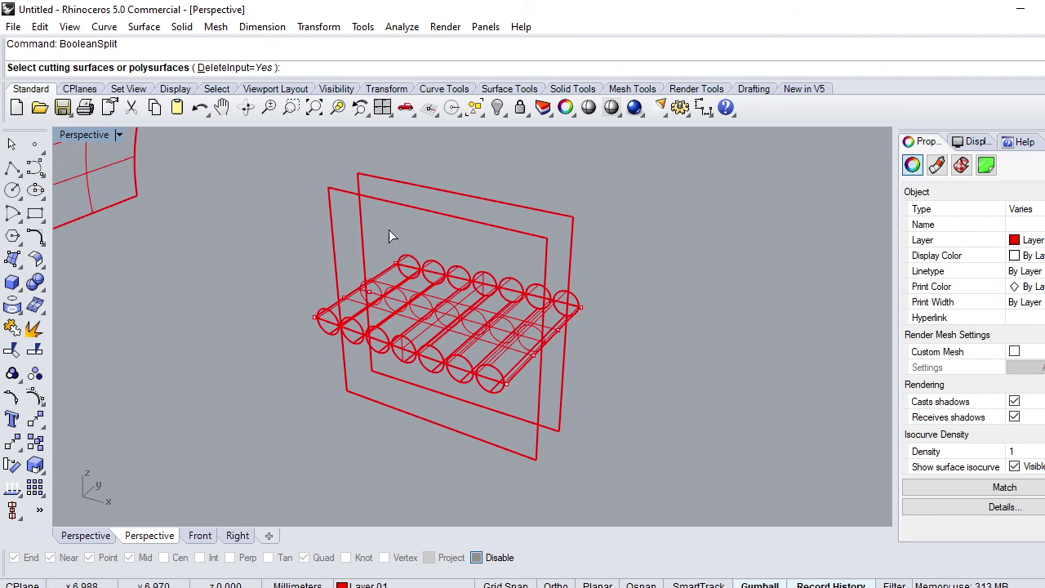
mouse_move(389, 229)
right_down()
mouse_move(431, 244)
mouse_move(570, 192)
right_up()
drag(570, 193, 425, 264)
key(Return)
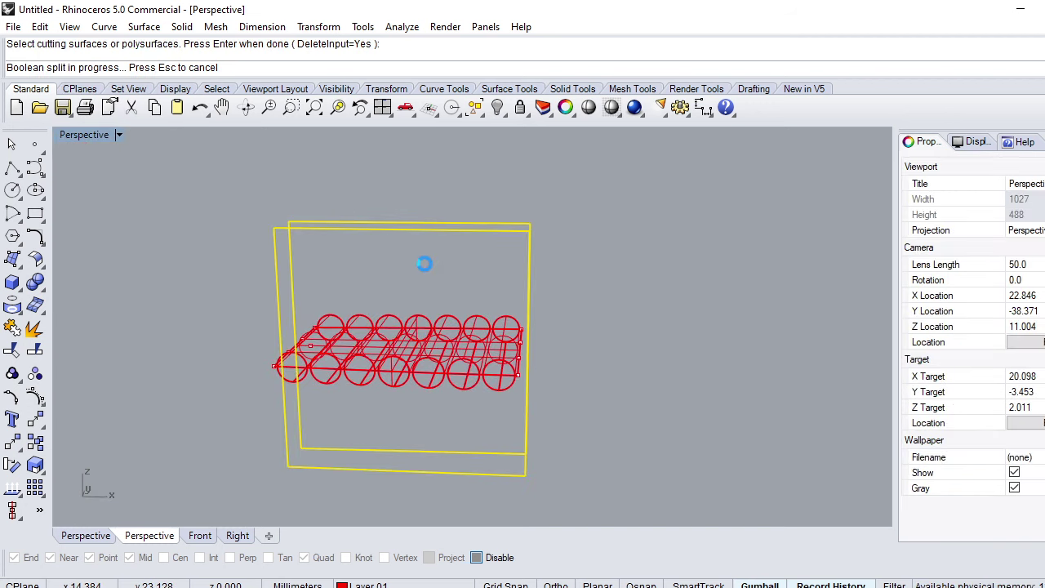
key(Return)
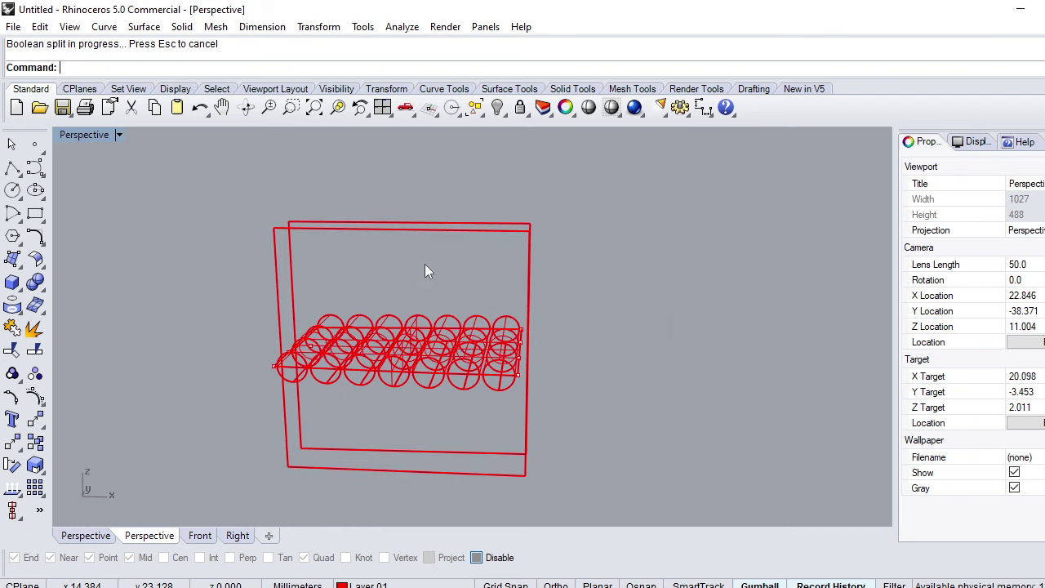
drag(576, 181, 444, 247)
key(Delete)
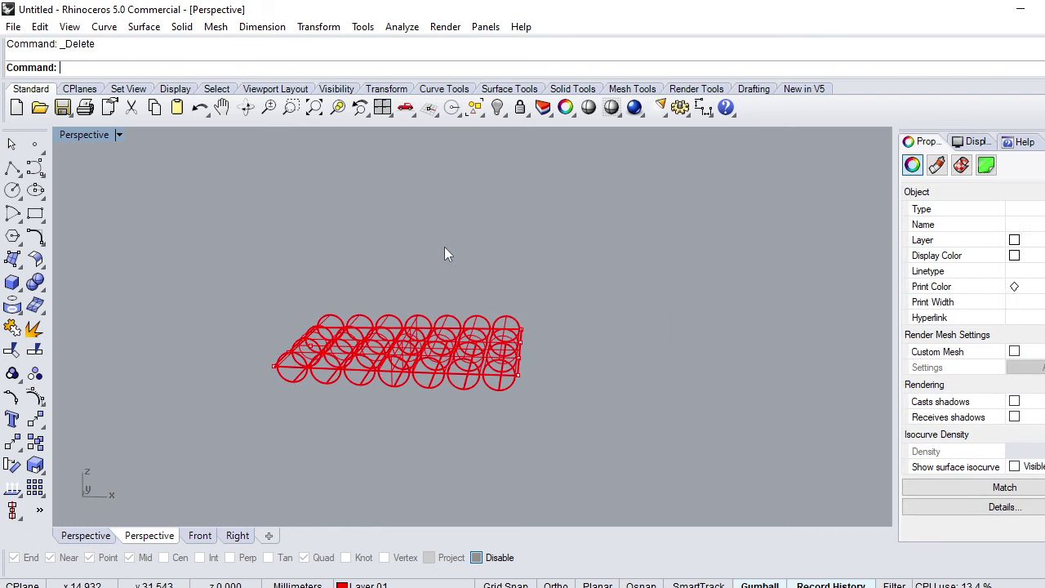
In Top view, slide the middle strip of split tube pieces 0.513 along X
key(ctrl+F1)
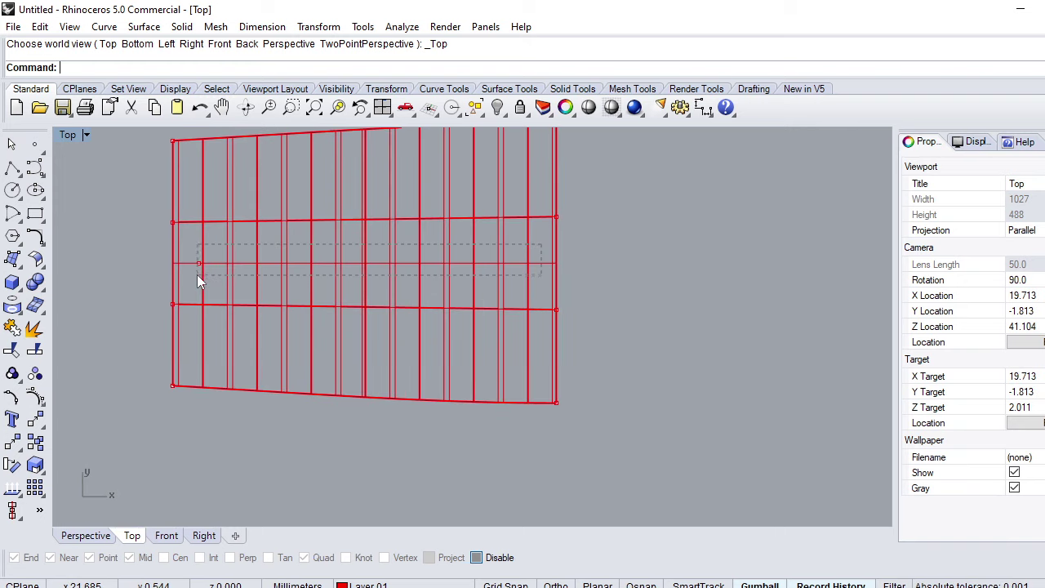
drag(197, 274, 196, 274)
ctrl+click(393, 373)
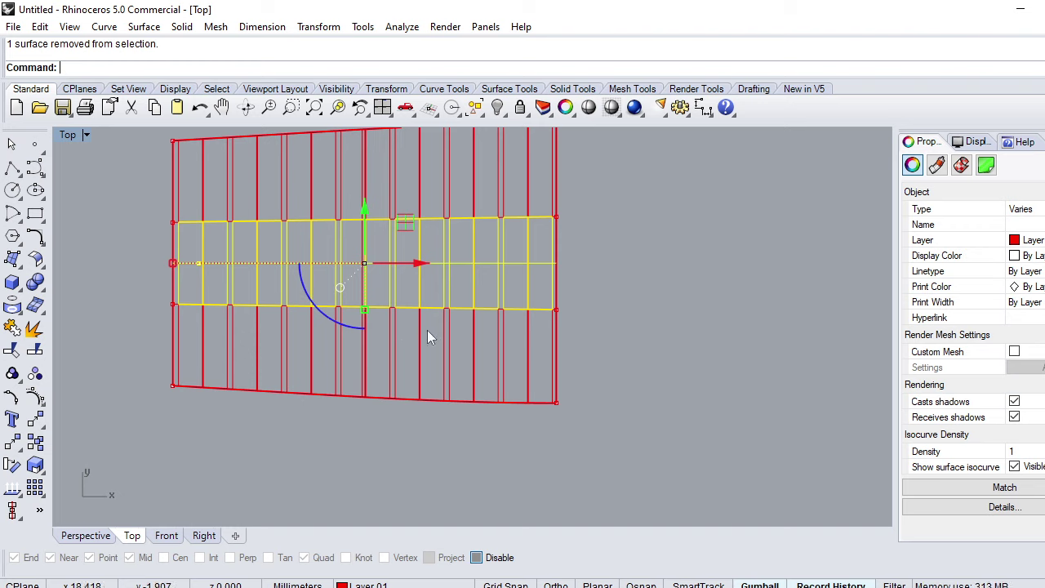
drag(418, 264, 445, 275)
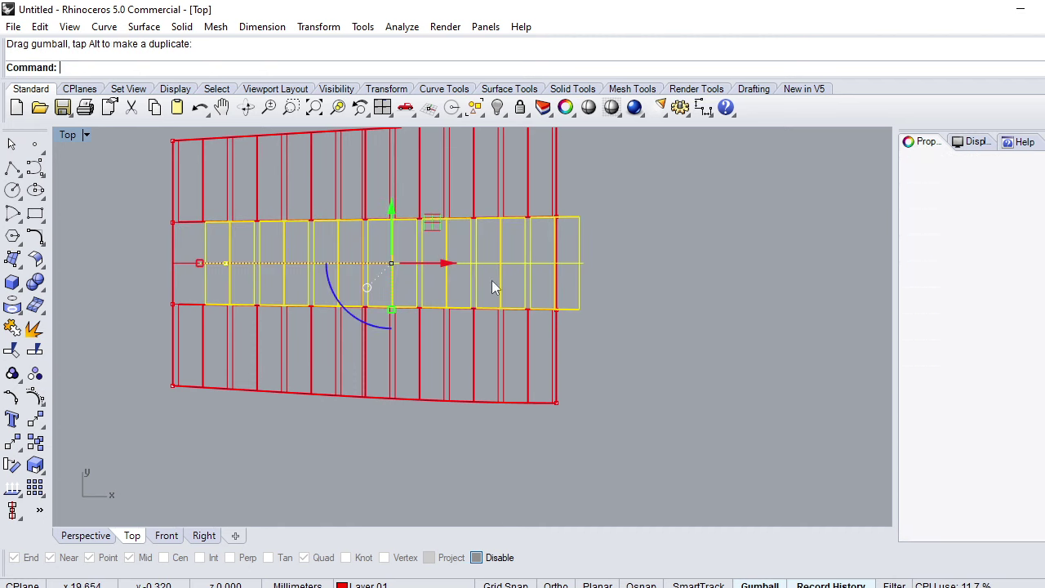
click(674, 275)
WireCut along the outer boundary curve to trim off the protruding tube ends
click(571, 258)
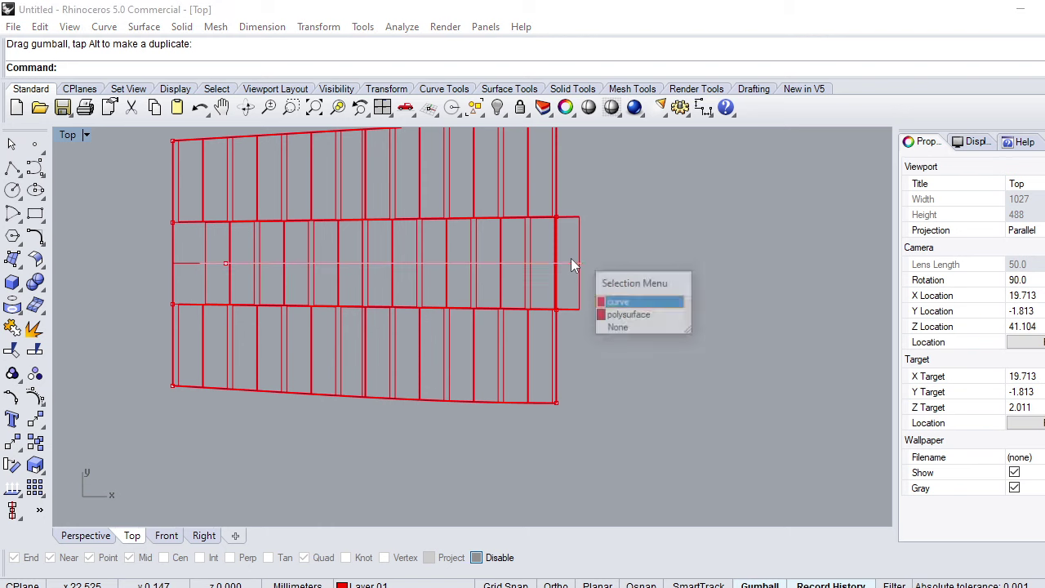
click(565, 295)
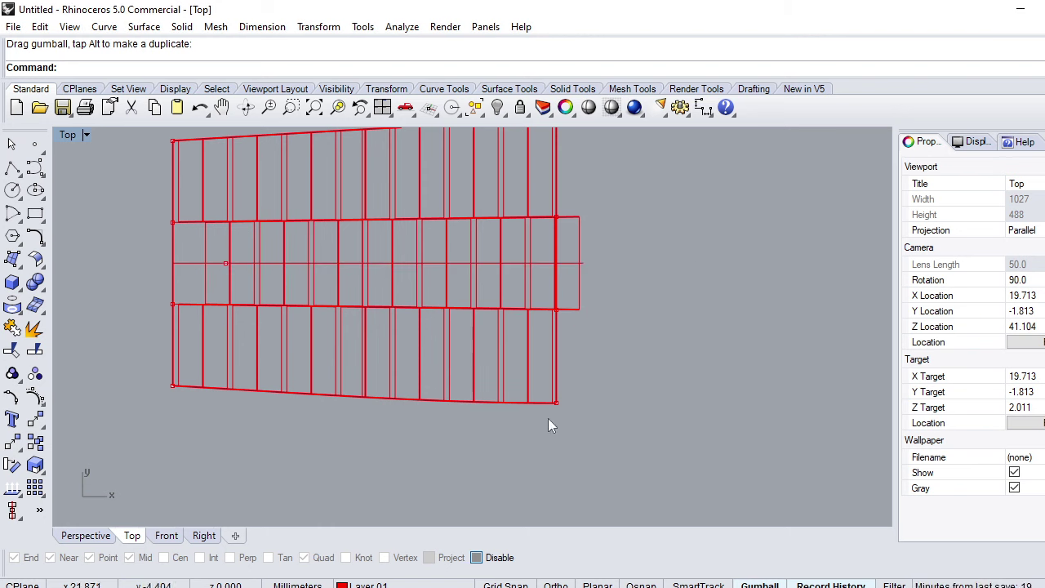
click(523, 404)
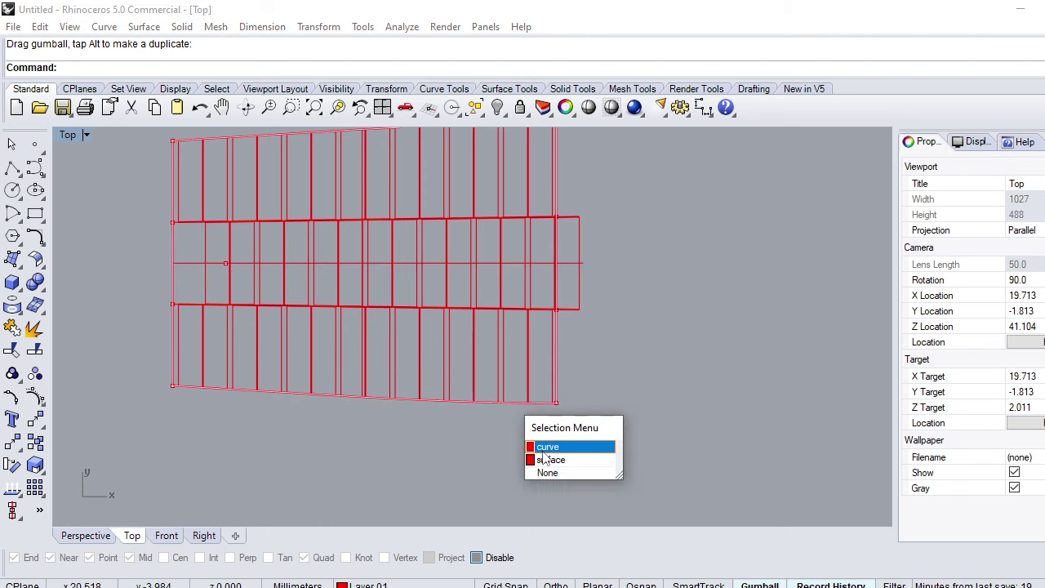
click(555, 441)
text(WireCut)
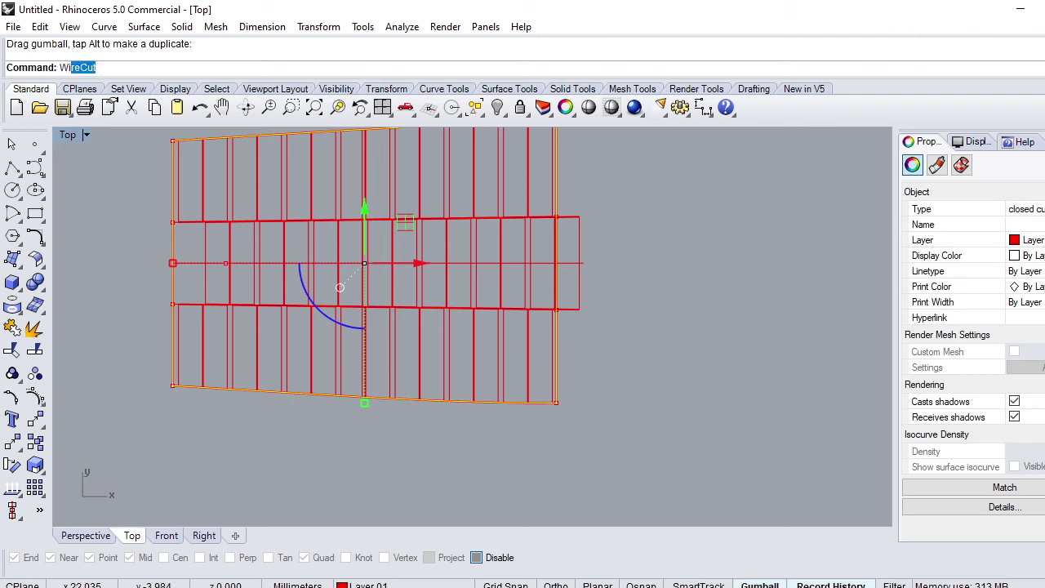
key(Return)
click(578, 287)
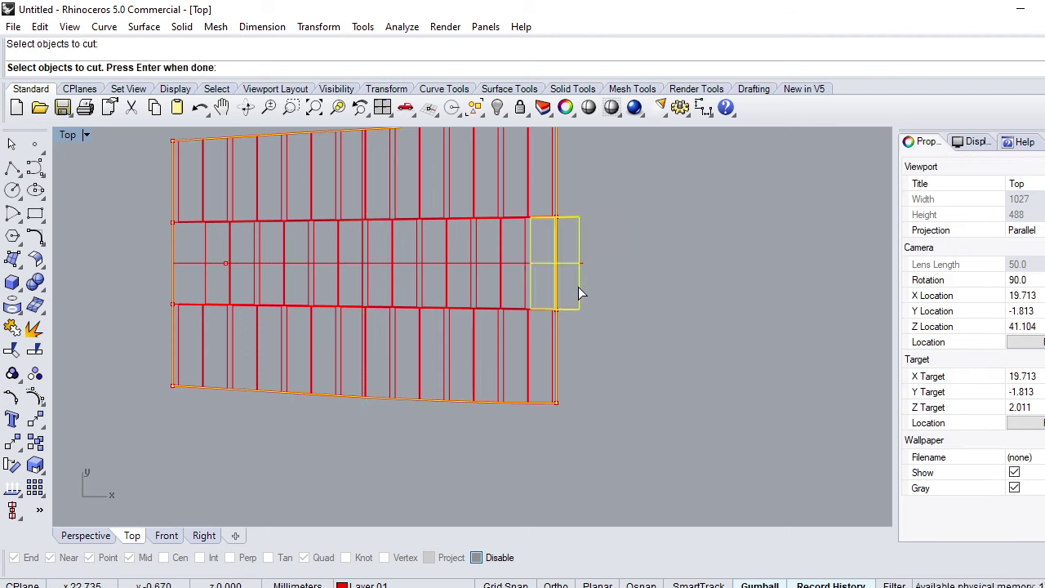
key(Return)
key(Return)
key(Return)
scroll(582, 292, down, 3)
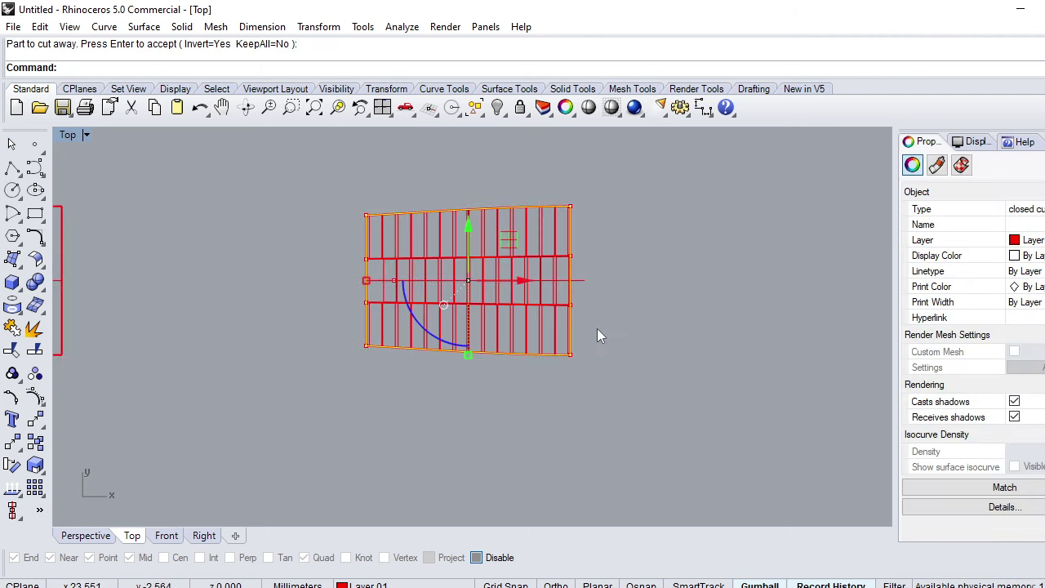
key(Escape)
key(ctrl+F4)
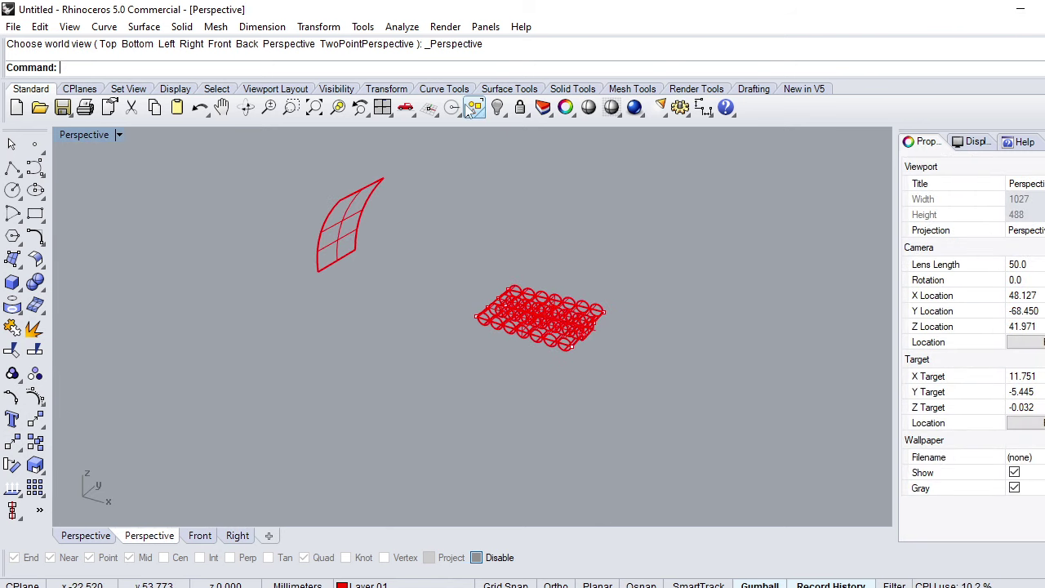
Delete the five leftover curves in the scene
drag(473, 108, 565, 204)
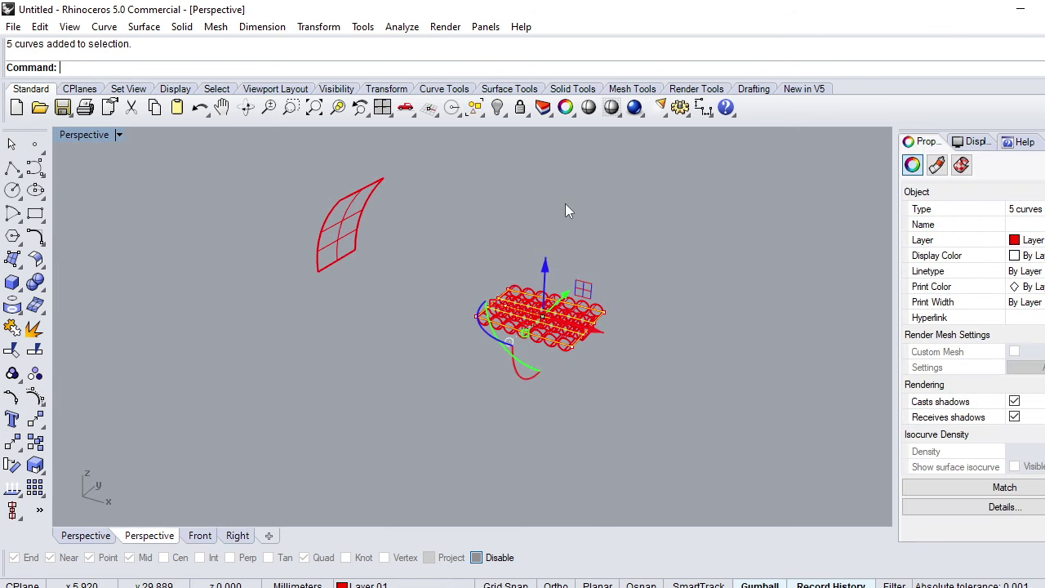
key(Delete)
mouse_move(444, 290)
right_down()
mouse_move(502, 295)
mouse_move(546, 338)
right_up()
scroll(546, 338, up, 2)
scroll(554, 316, down, 2)
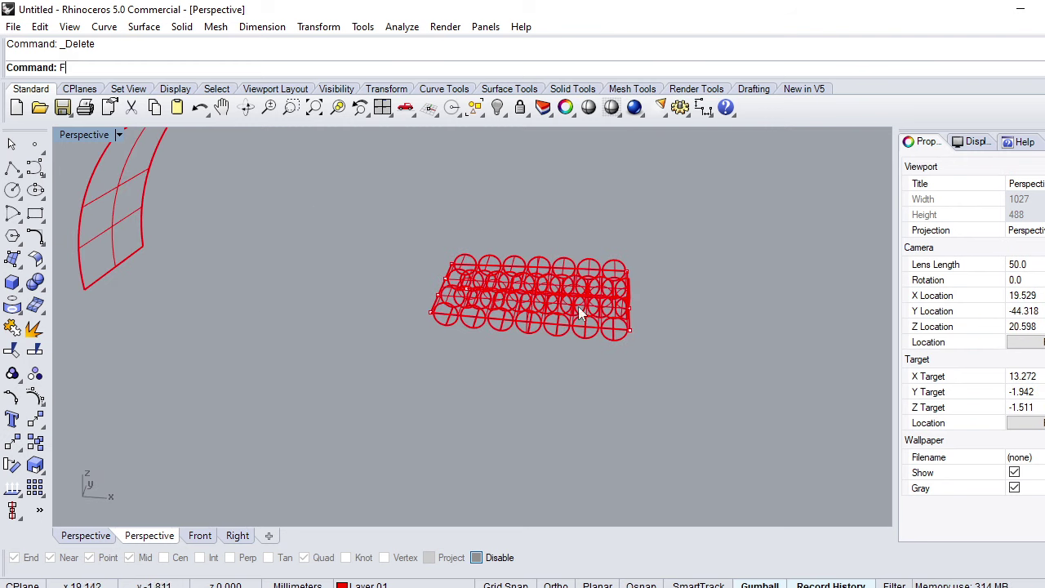
drag(286, 440, 286, 440)
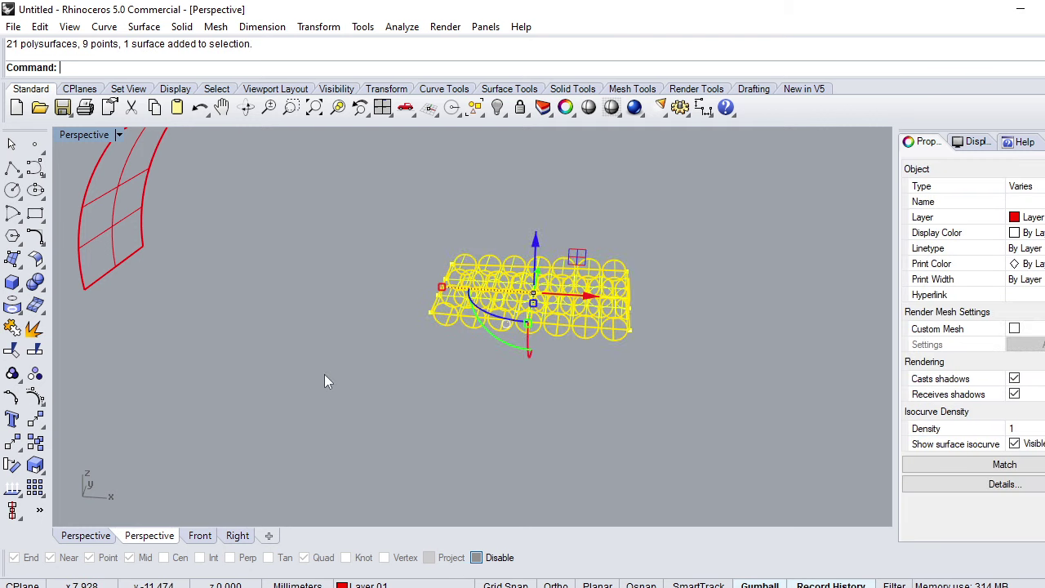
click(324, 328)
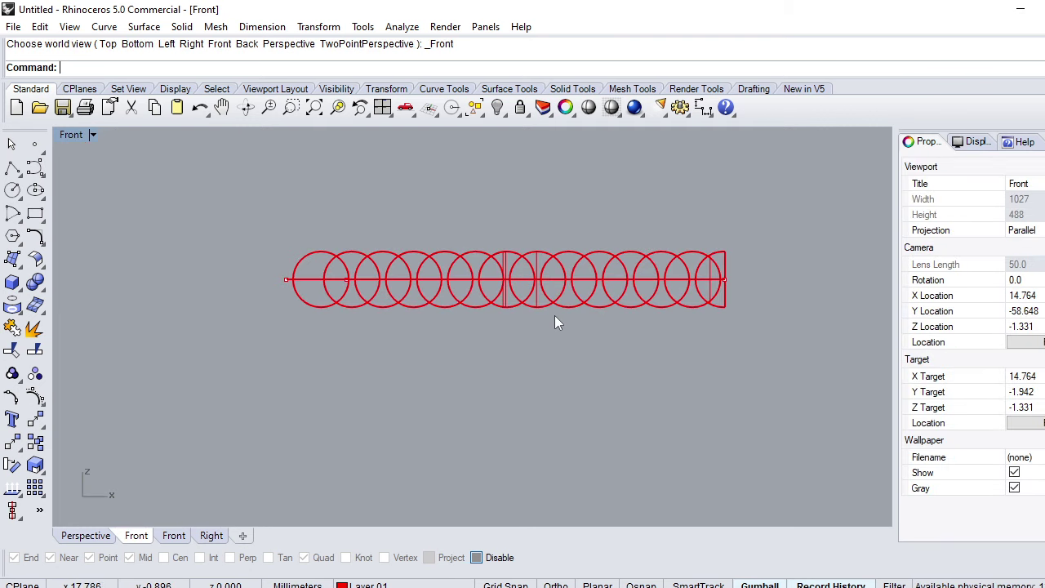
Draw a line through the tube centres past both ends and nudge it slightly right
text(line)
key(Return)
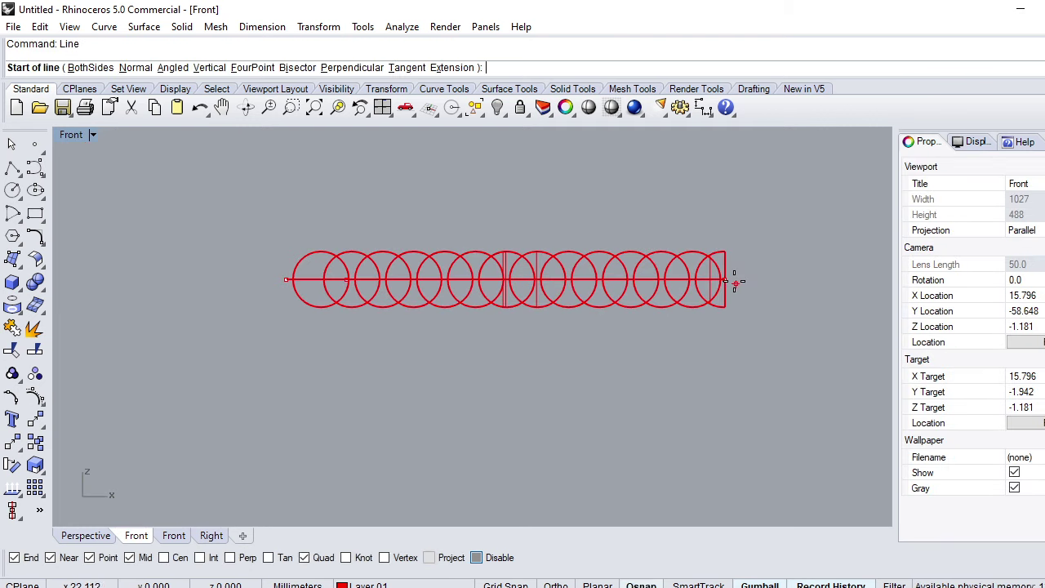
click(724, 280)
click(245, 299)
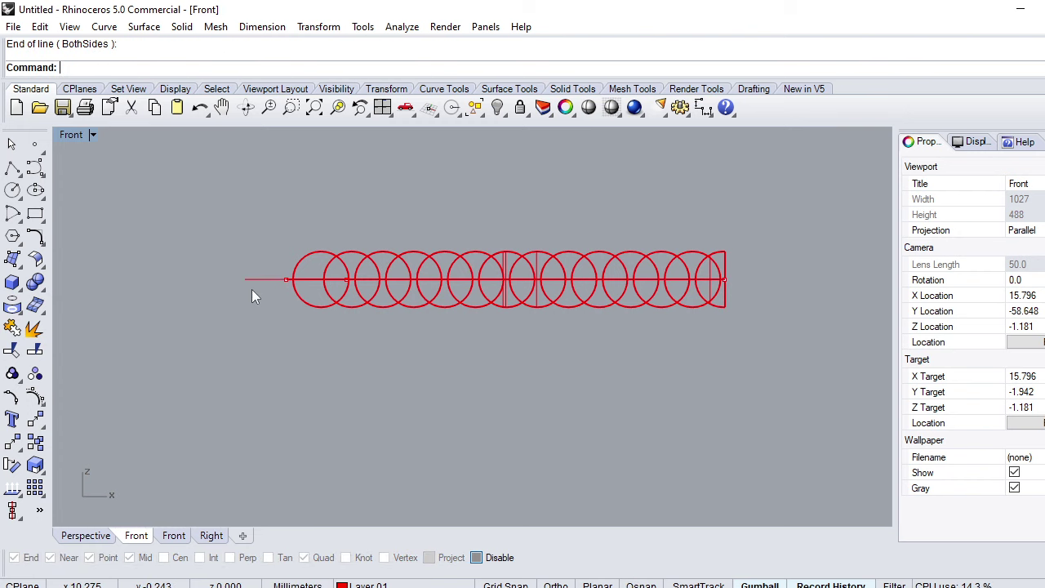
click(258, 280)
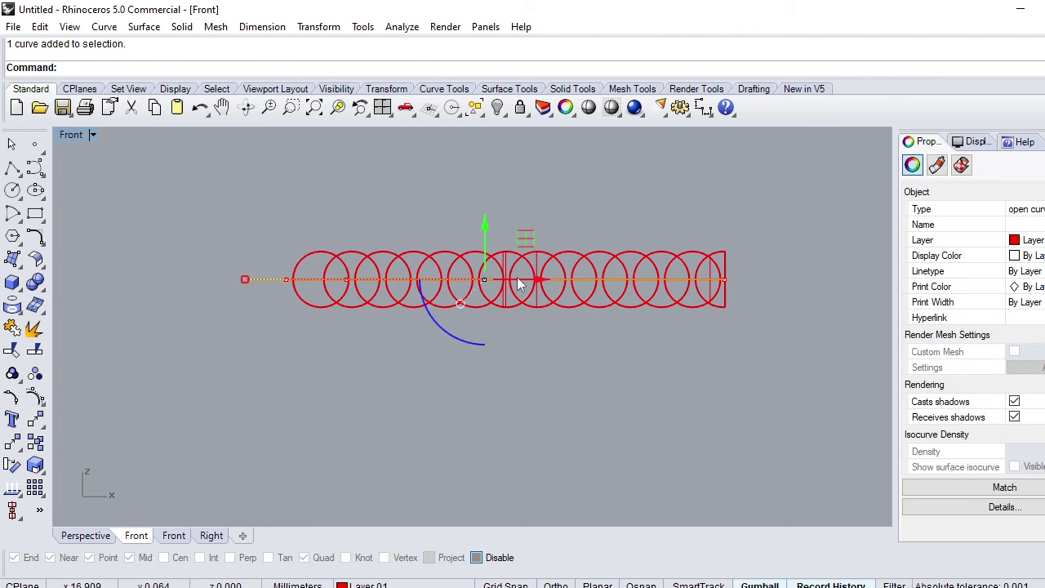
drag(524, 280, 531, 286)
WireCut the cylinder row through along the centre line, inverting to remove the lower halves
text(w)
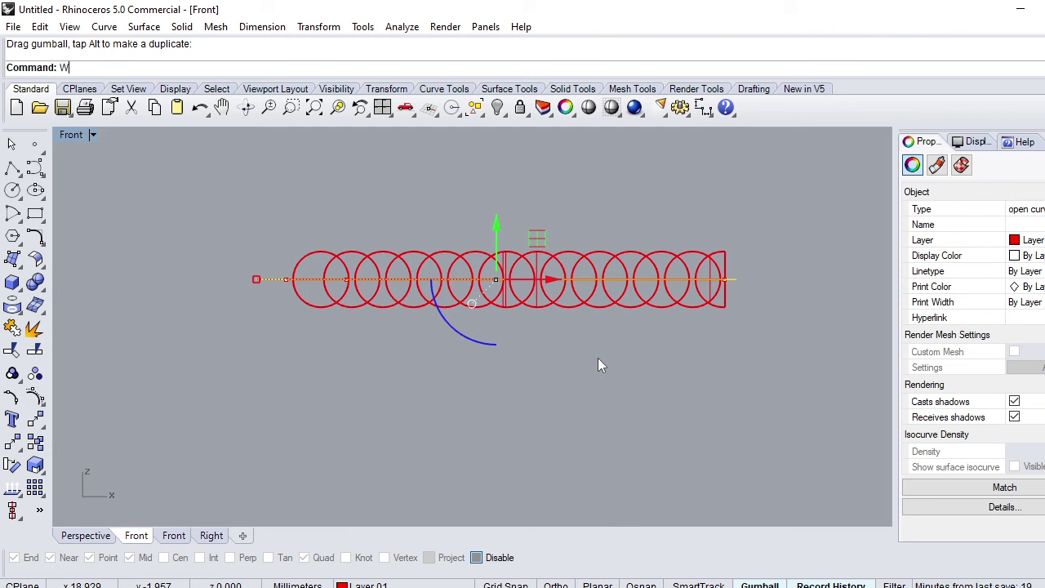
text(irecut)
key(Return)
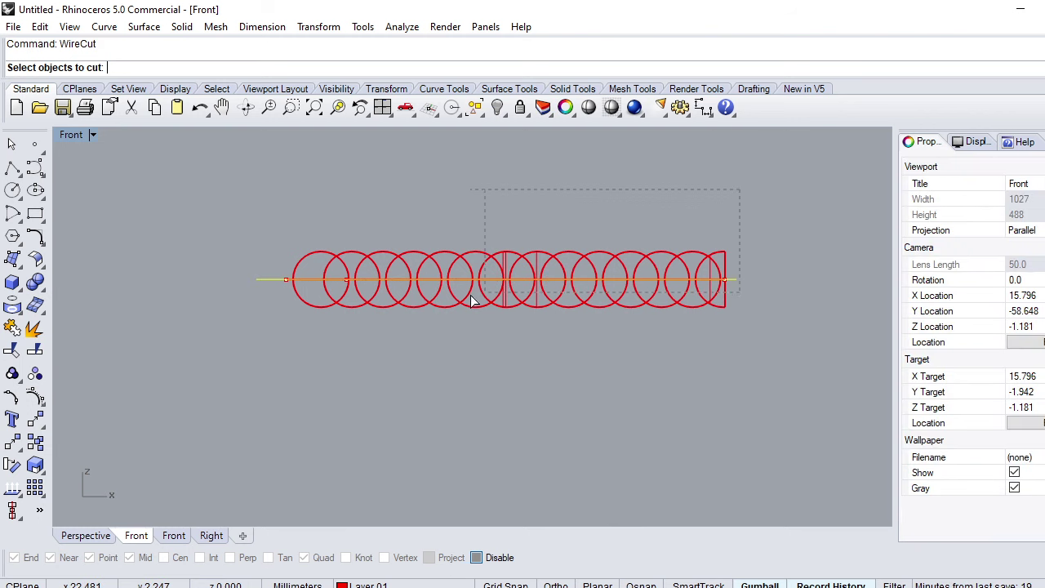
drag(351, 267, 304, 314)
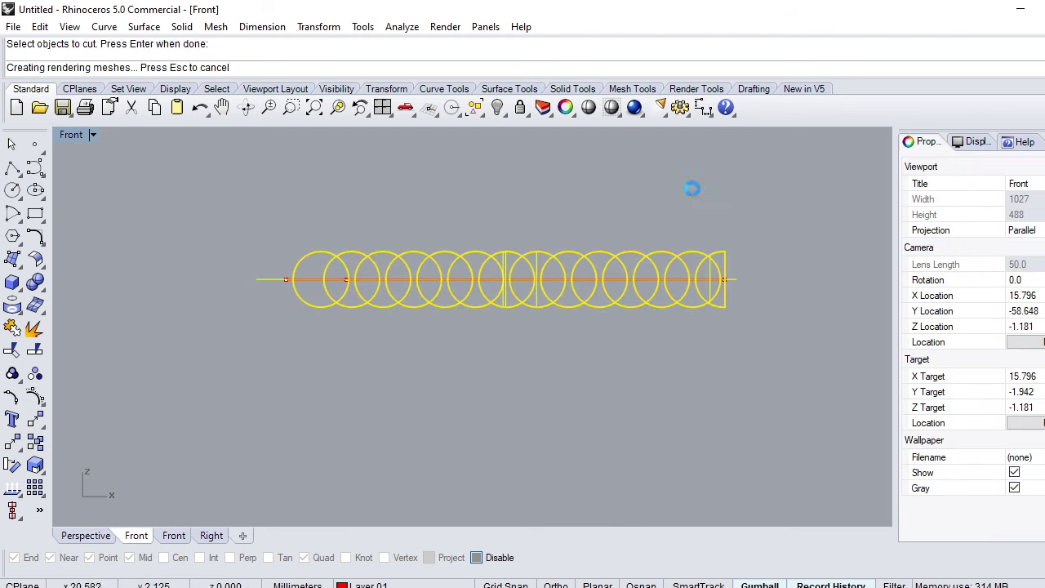
scroll(574, 248, up, 4)
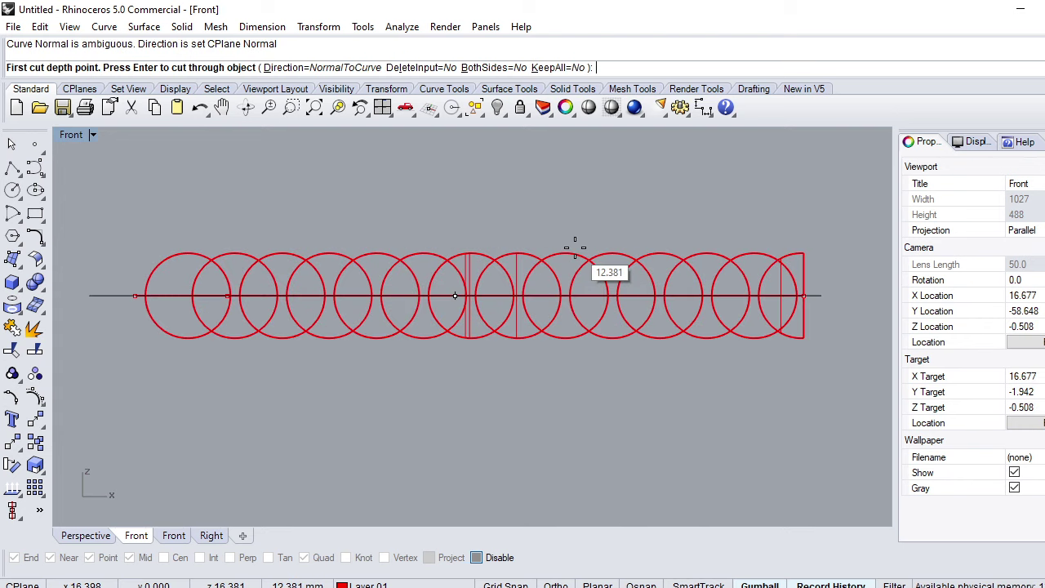
key(Return)
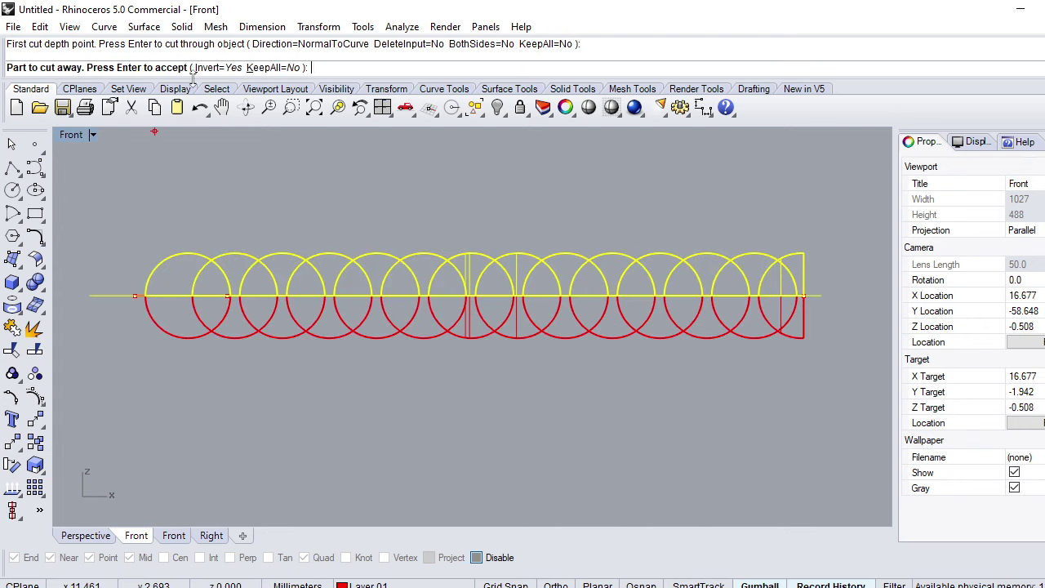
click(211, 68)
key(Return)
scroll(601, 236, down, 2)
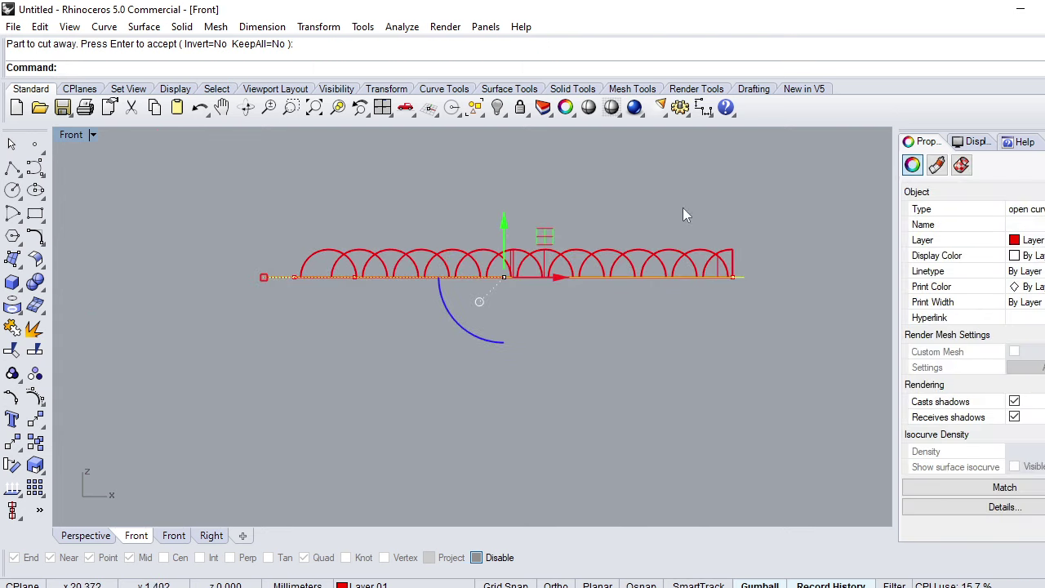
Delete the cutting line and select the 21 half-round rib pieces
key(Delete)
drag(787, 186, 512, 257)
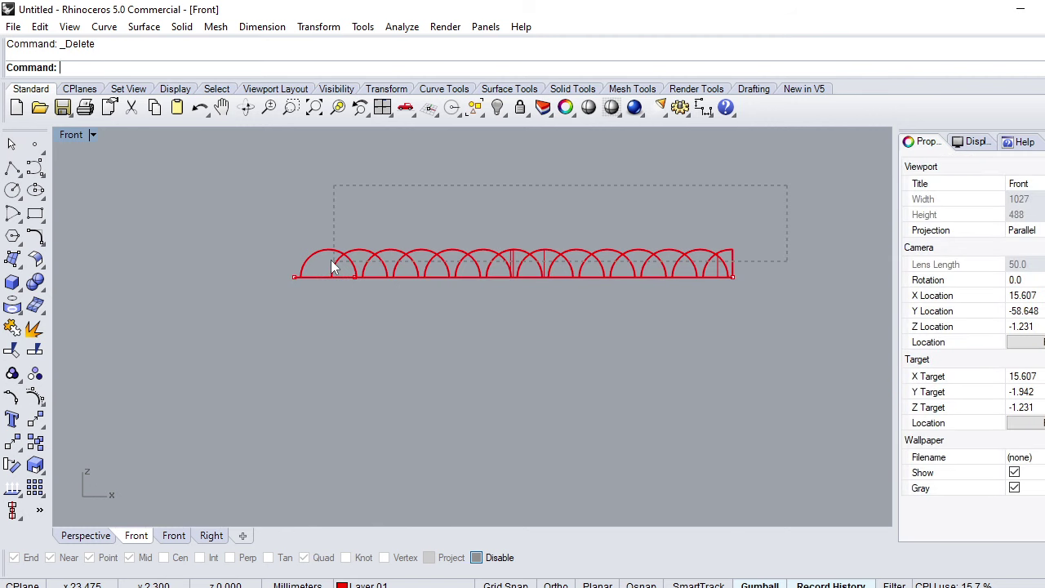
drag(333, 268, 332, 265)
key(ctrl+F1)
Show the Perspective viewport in Shaded display mode
scroll(488, 325, down, 3)
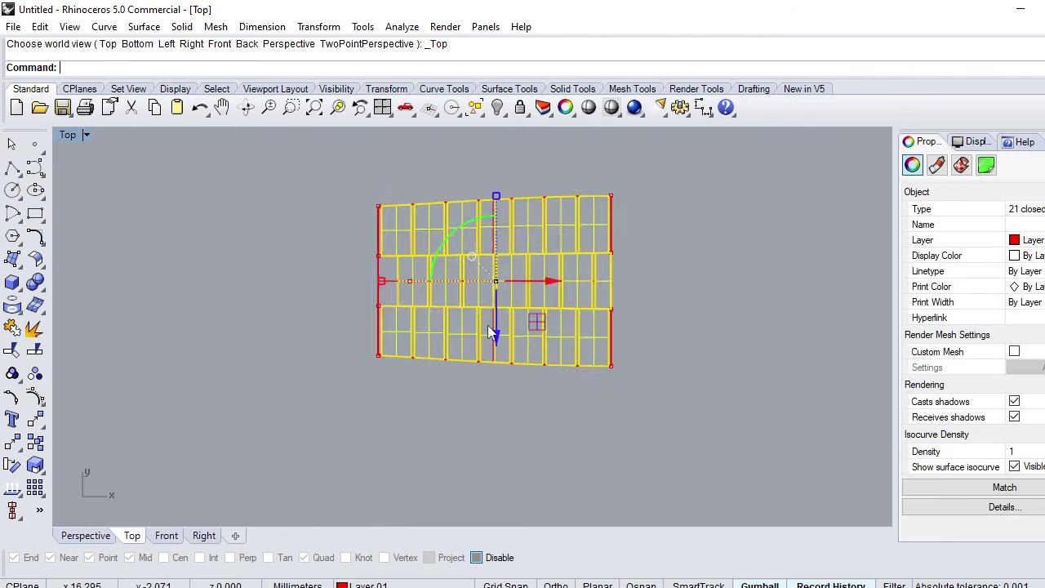
scroll(488, 325, down, 1)
key(ctrl+F4)
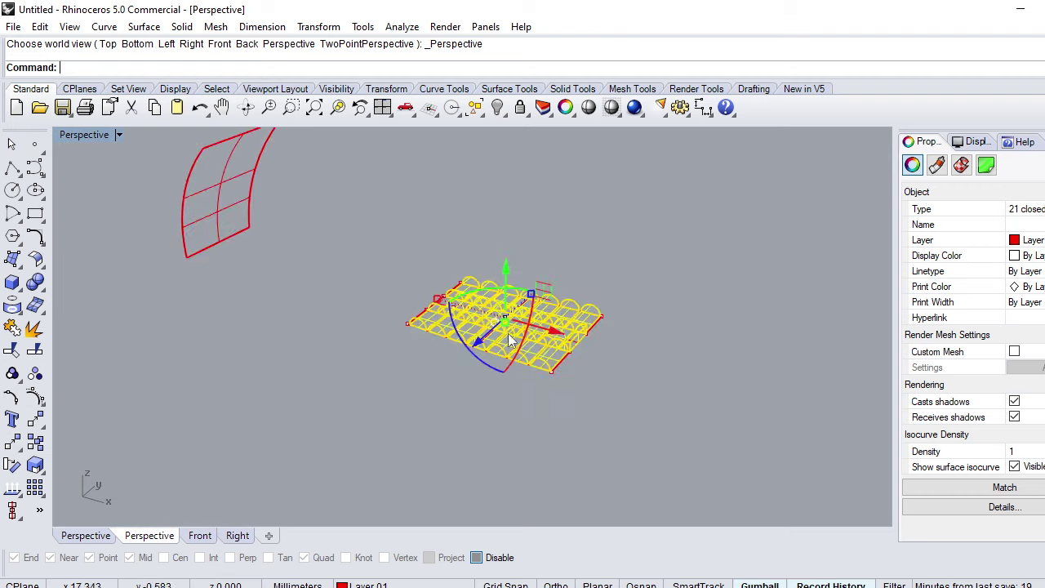
scroll(572, 386, up, 3)
scroll(571, 380, down, 2)
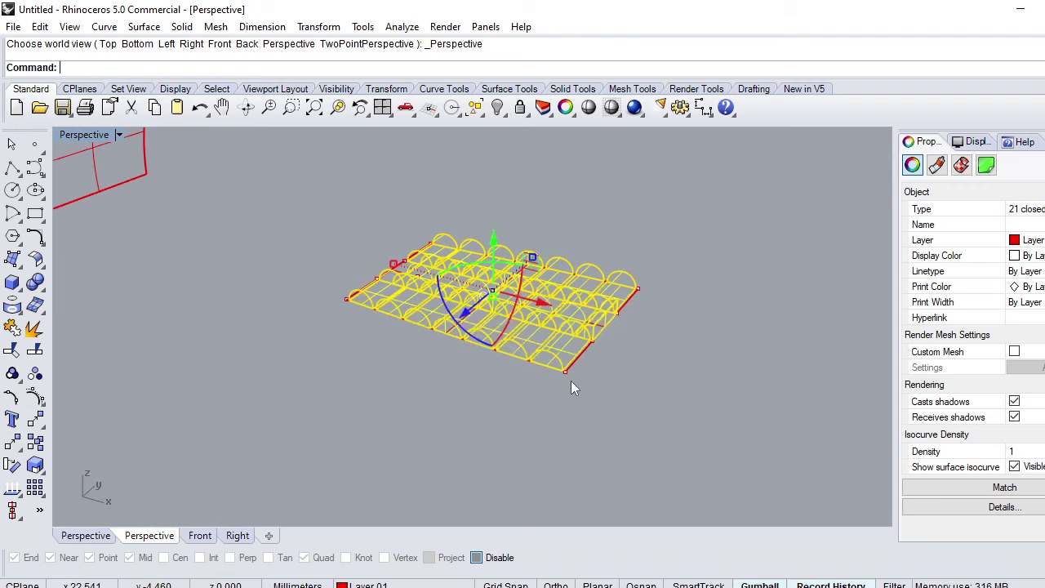
scroll(570, 381, down, 1)
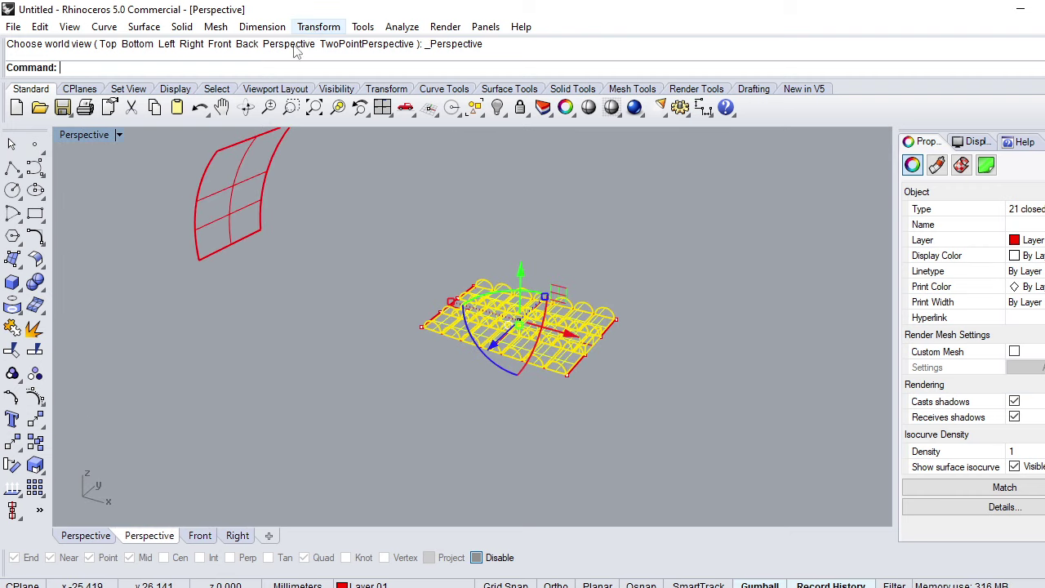
click(119, 134)
click(155, 131)
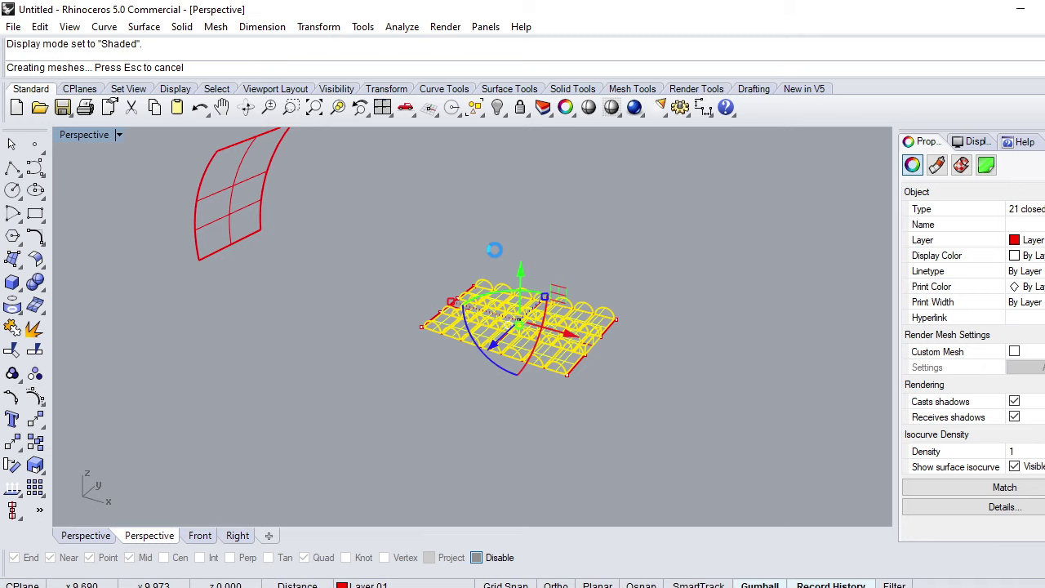
Flow the ribs along a surface, from the flat base surface onto the curved red surface at matching corners
click(319, 27)
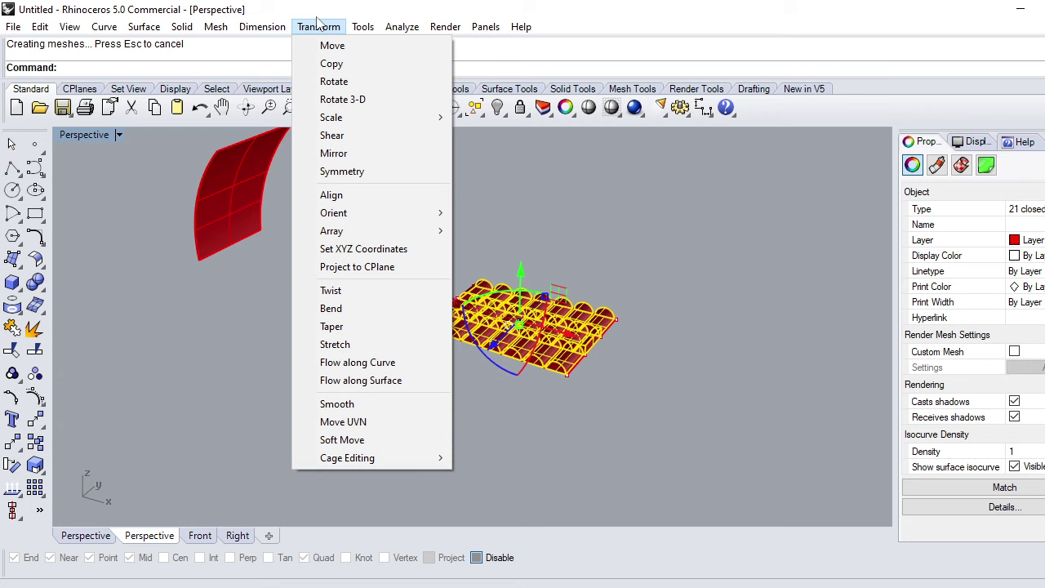
click(326, 384)
scroll(547, 380, up, 3)
scroll(567, 372, up, 3)
scroll(583, 389, up, 3)
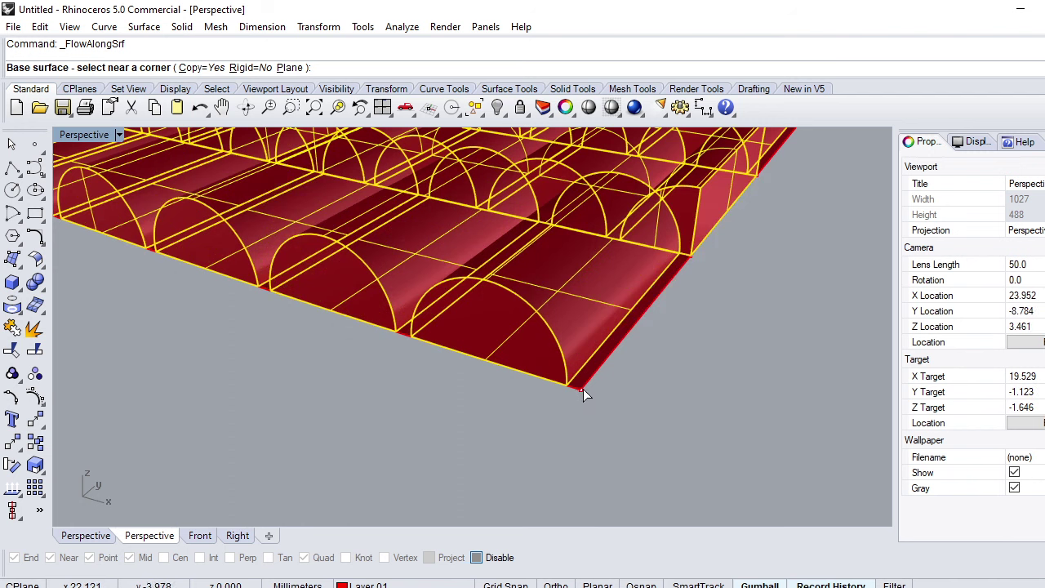
click(582, 393)
scroll(622, 378, down, 3)
scroll(626, 375, down, 3)
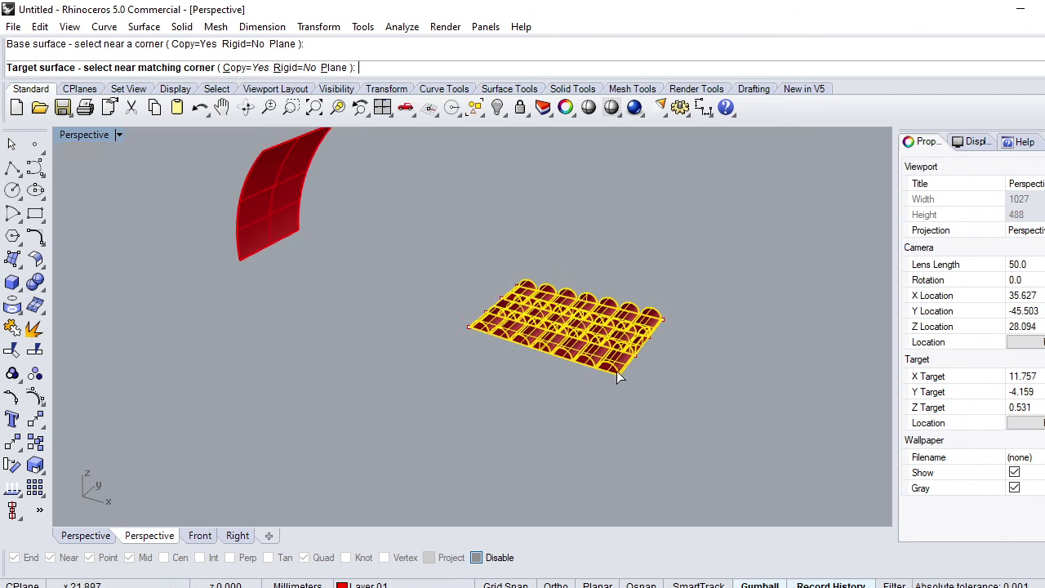
mouse_move(618, 376)
right_down()
mouse_move(268, 268)
mouse_move(300, 284)
mouse_move(252, 191)
mouse_move(234, 269)
right_up()
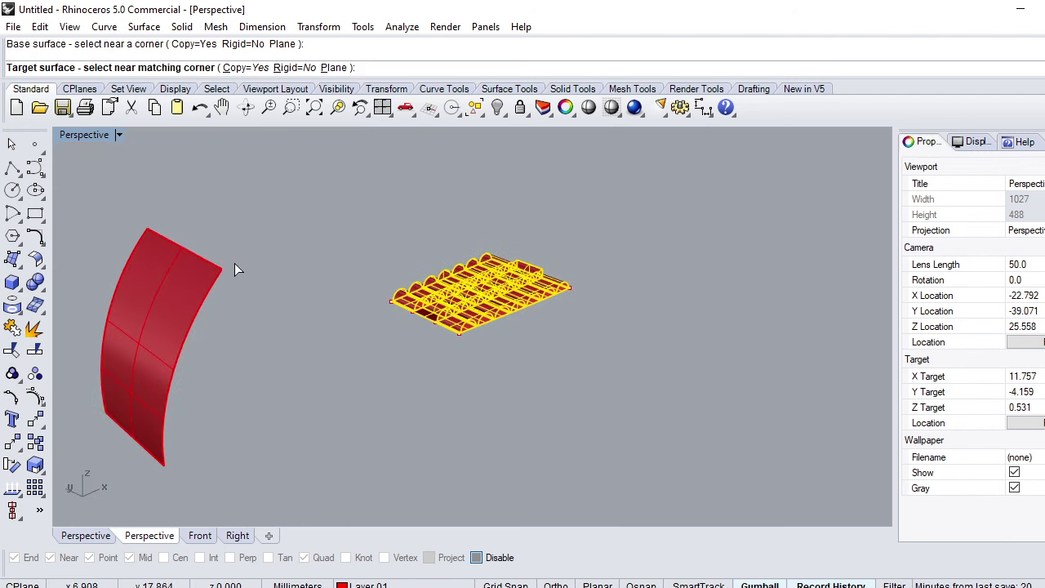
click(221, 270)
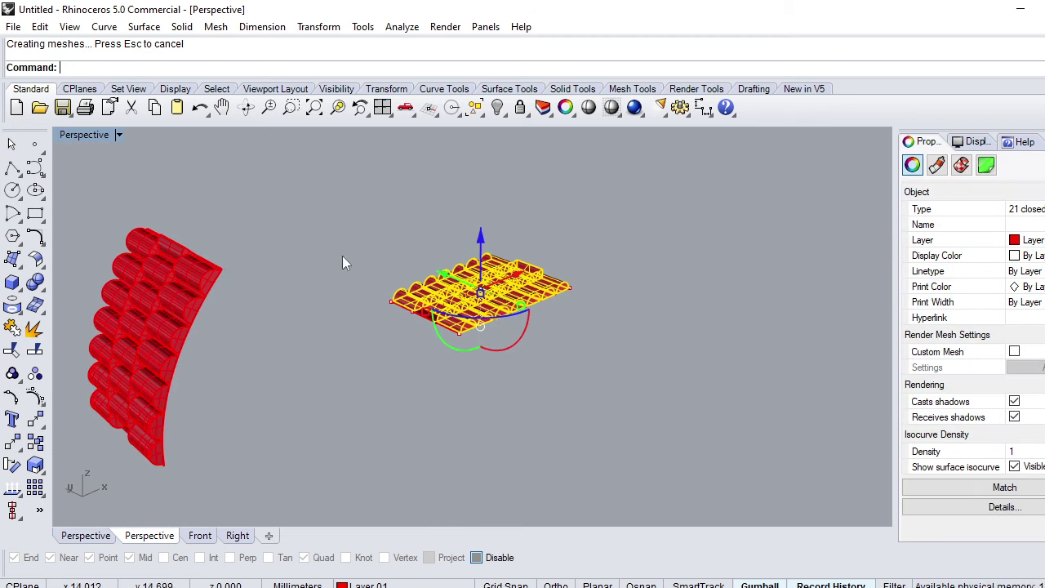
drag(680, 194, 340, 440)
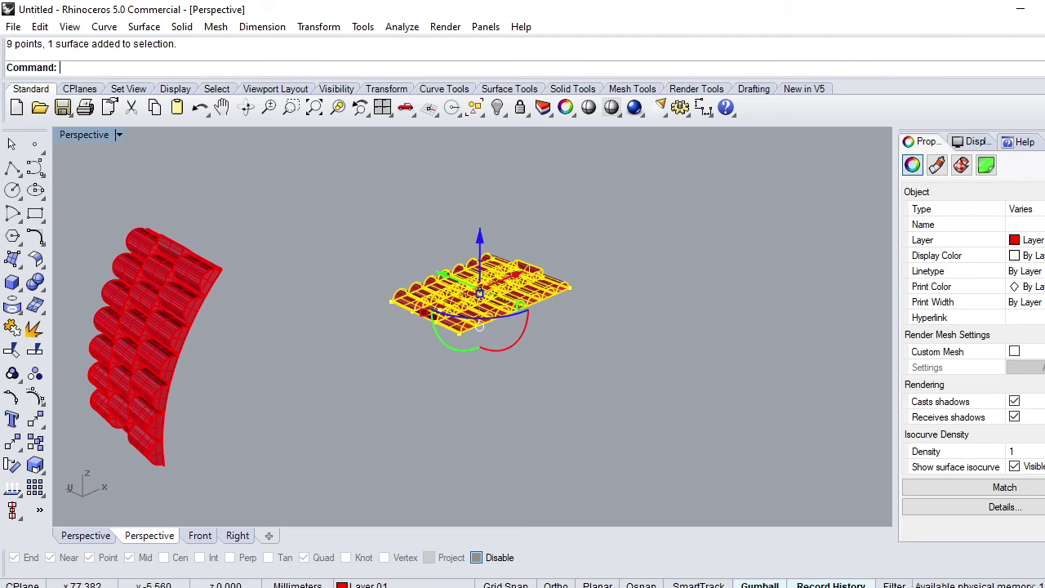
Move the selected flat source ribs and helpers to Layer 04 and turn Layer 04 off
click(922, 264)
click(926, 279)
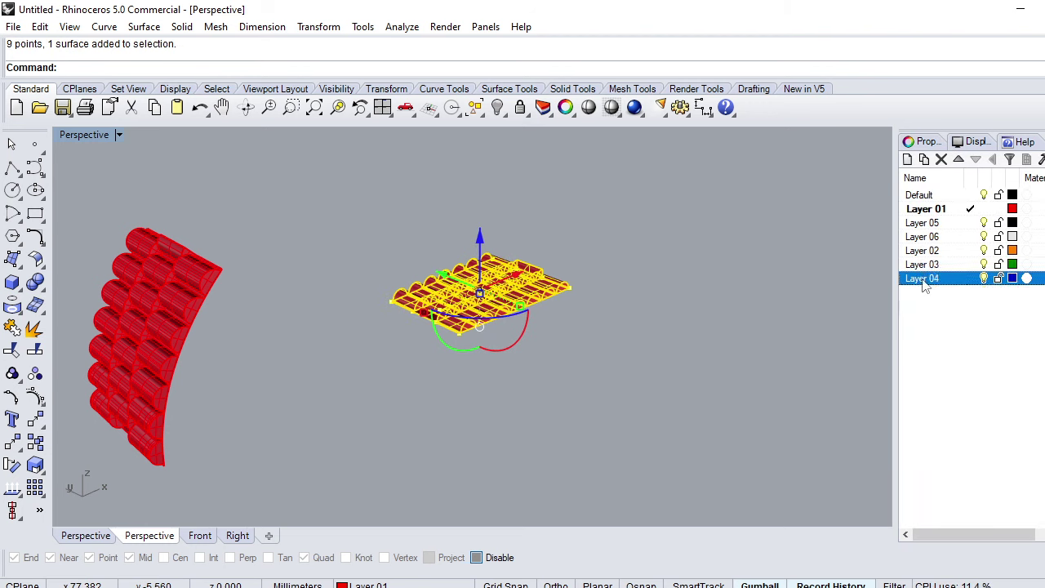
right_click(925, 283)
click(992, 525)
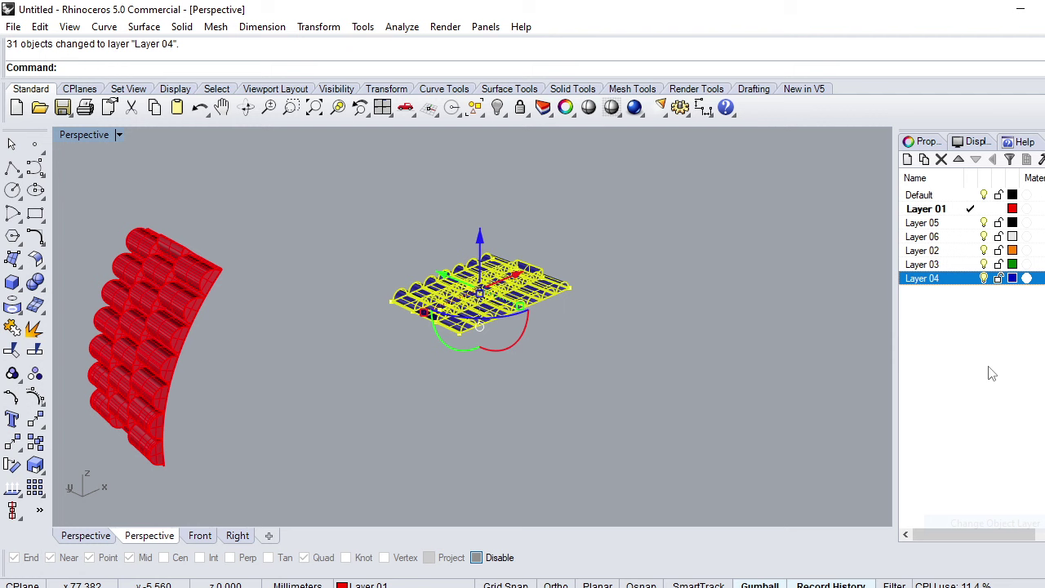
click(984, 278)
Move the curved target surface onto Layer 04 as well
scroll(153, 258, up, 5)
scroll(193, 286, up, 1)
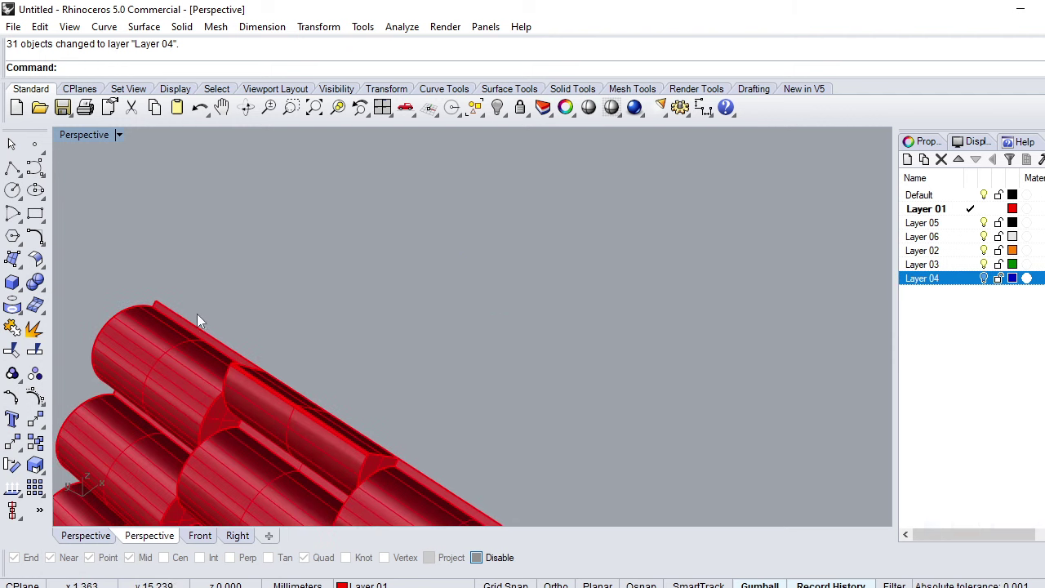
click(192, 320)
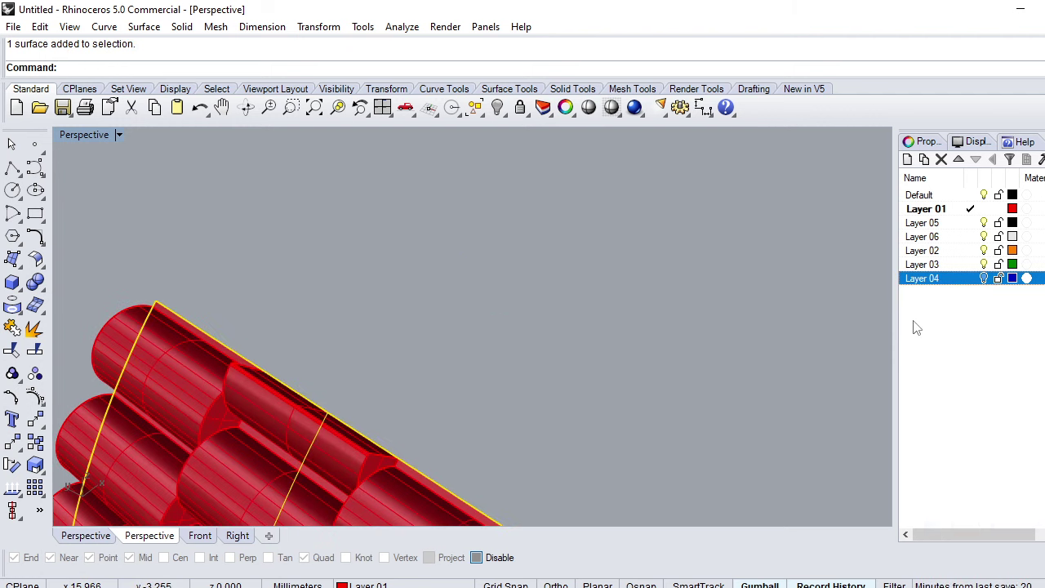
right_click(943, 283)
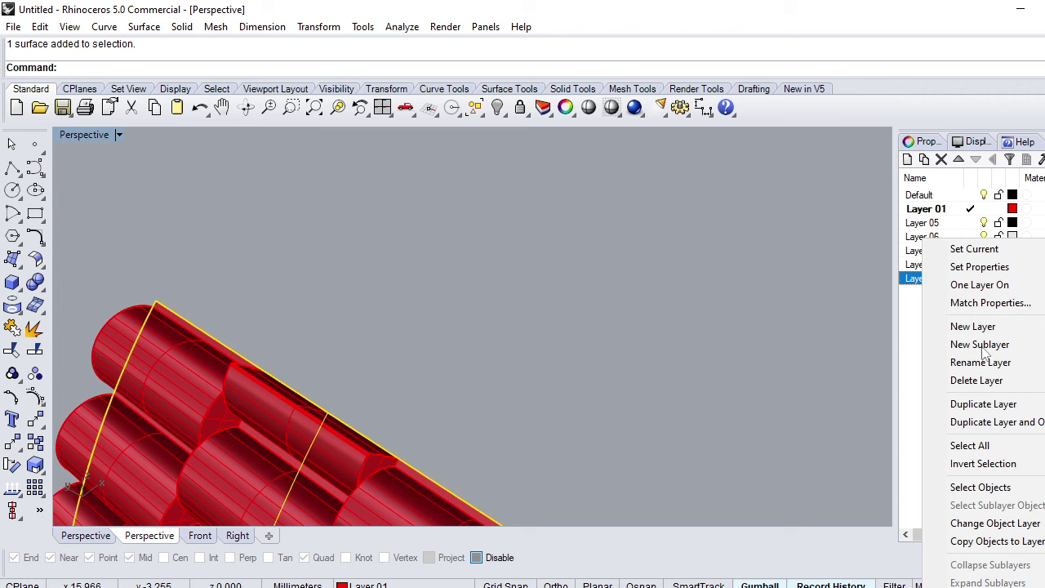
click(992, 524)
Select the 21 flowed half-round ribs and group them together
scroll(450, 258, down, 5)
scroll(462, 247, down, 3)
drag(495, 222, 316, 435)
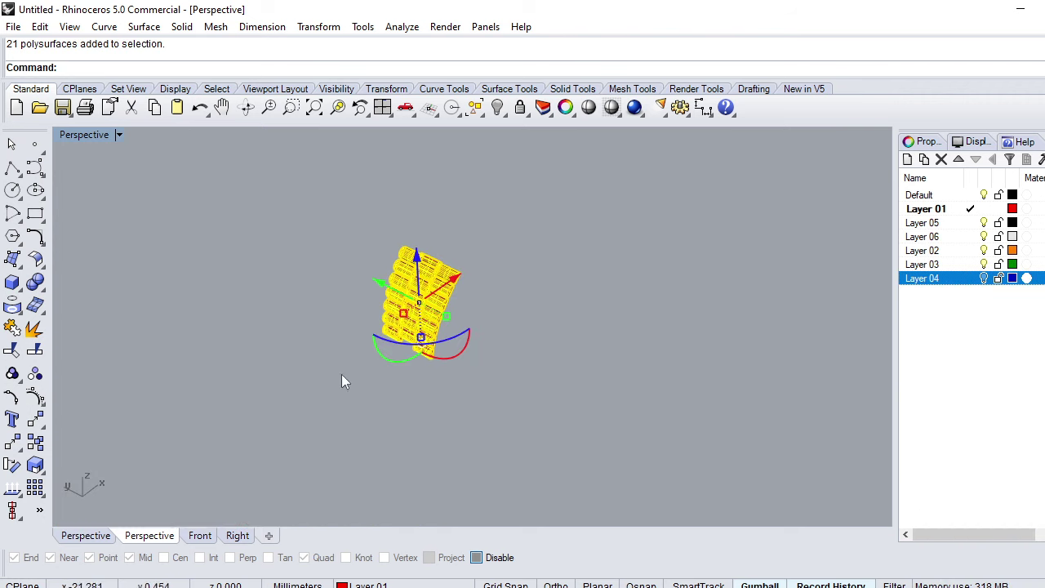
click(566, 107)
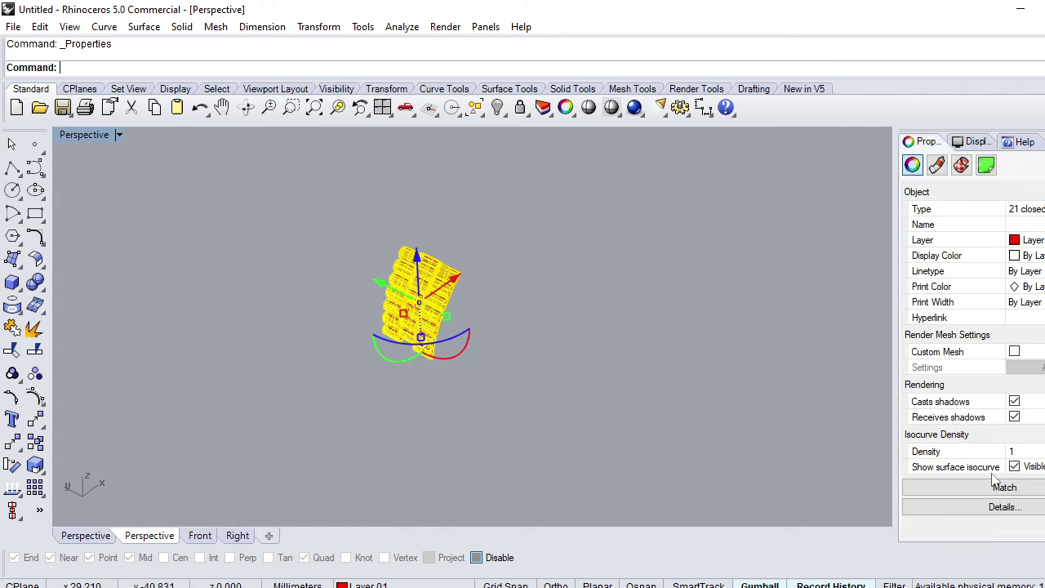
click(585, 378)
scroll(361, 272, up, 2)
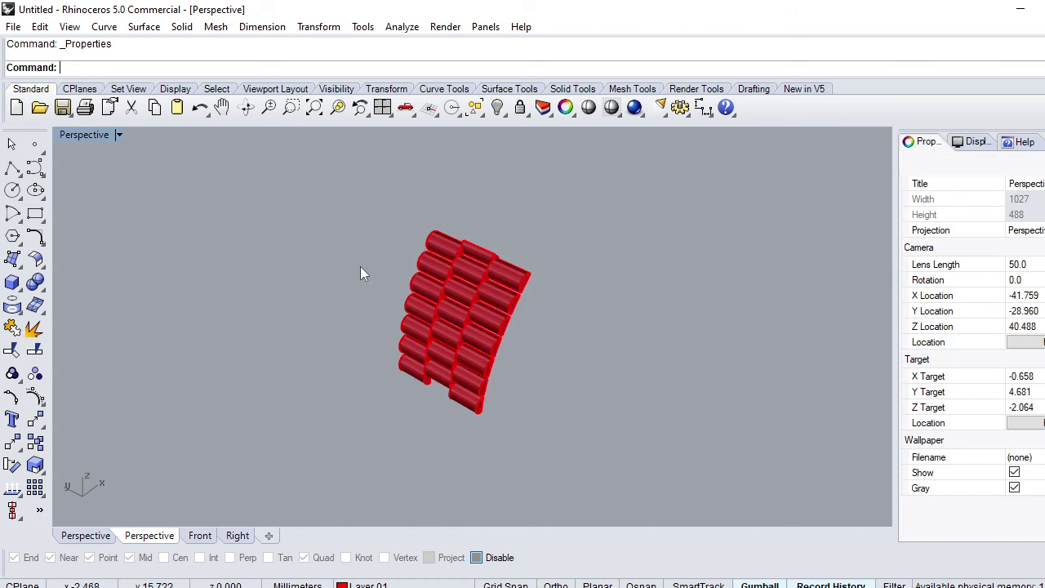
drag(238, 411, 237, 411)
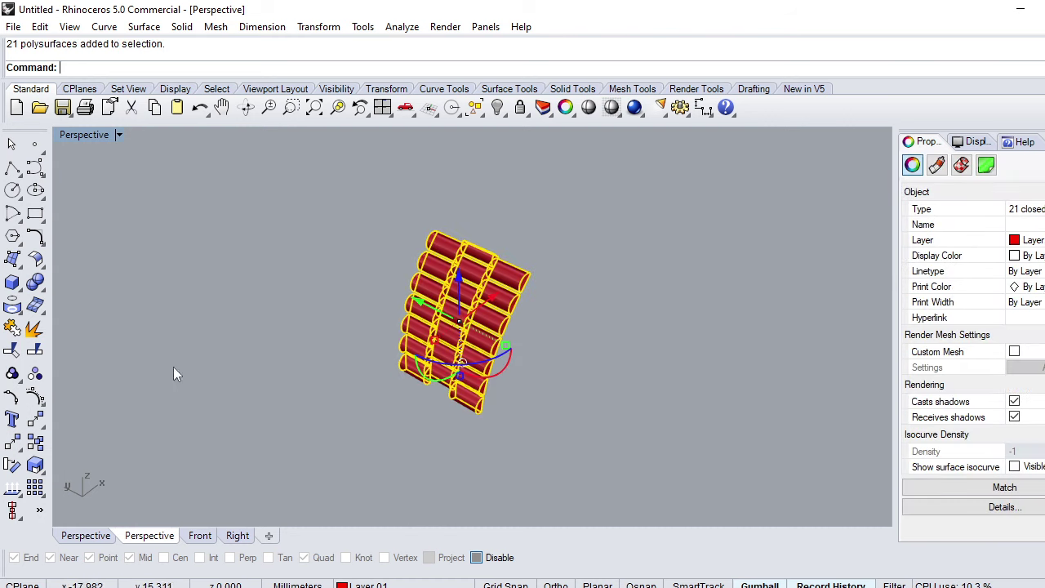
click(13, 376)
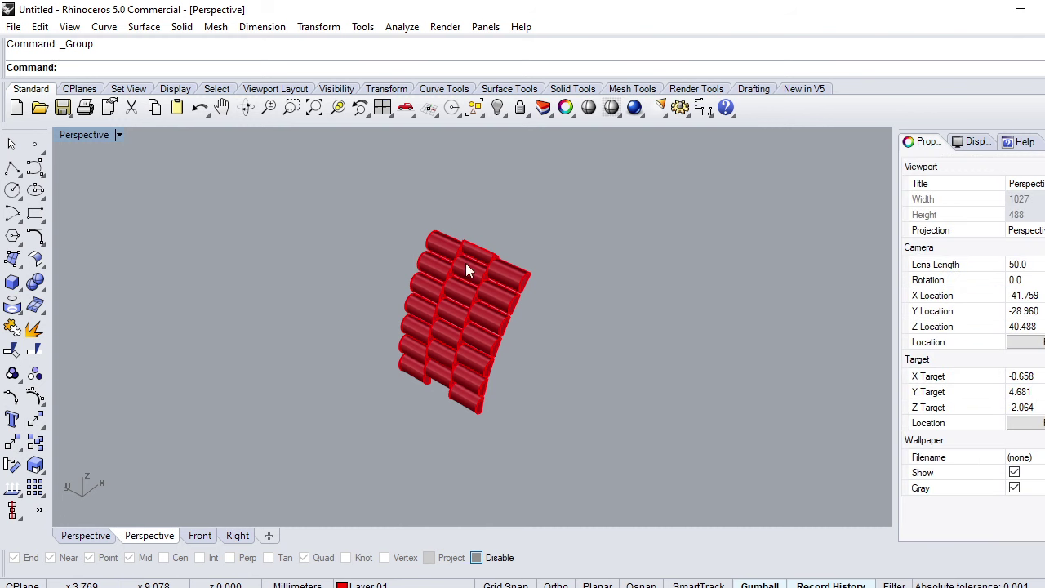
text(T)
key(Return)
scroll(472, 269, down, 3)
Show all hidden objects and mirror the grouped ribs across a plane starting at the origin
text(Sh)
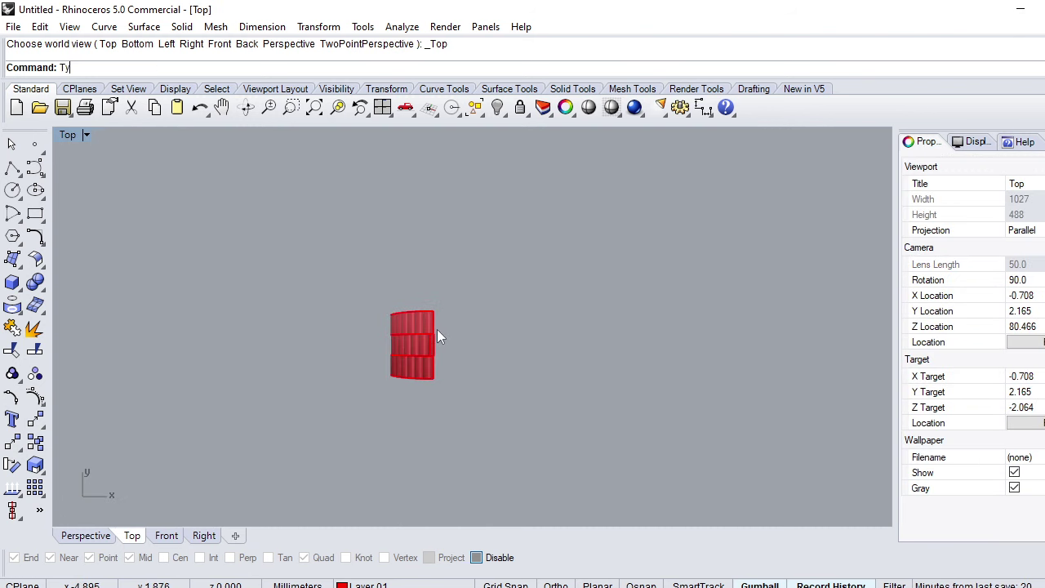
text(ow)
key(Return)
scroll(431, 364, up, 3)
click(414, 360)
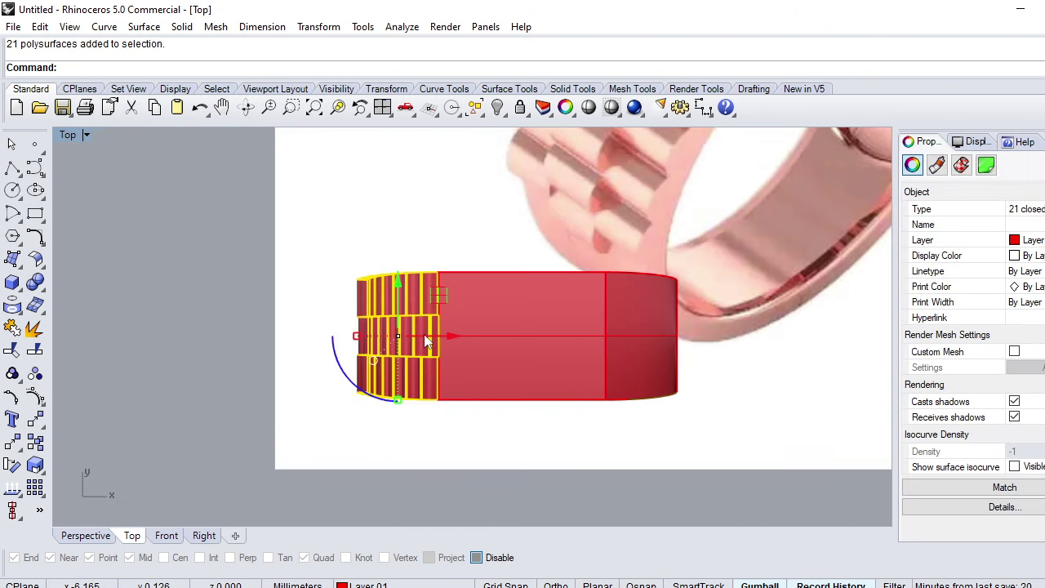
text(irror)
key(Return)
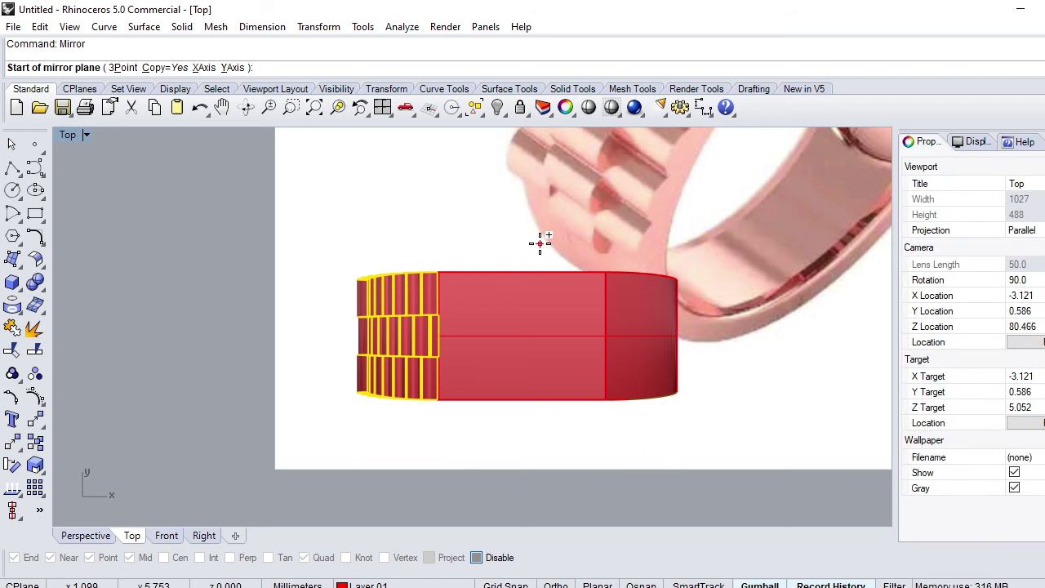
text(0)
key(Return)
click(542, 240)
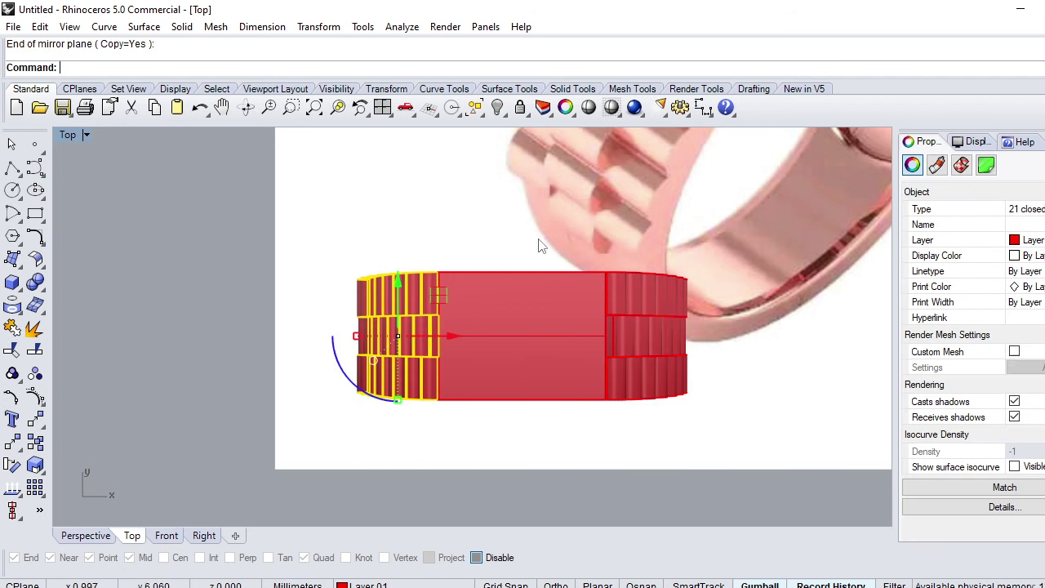
scroll(539, 261, down, 1)
In the Perspective view, select the 21 rib cylinders on one shoulder and ungroup them
text(erspective)
key(Return)
scroll(589, 318, up, 3)
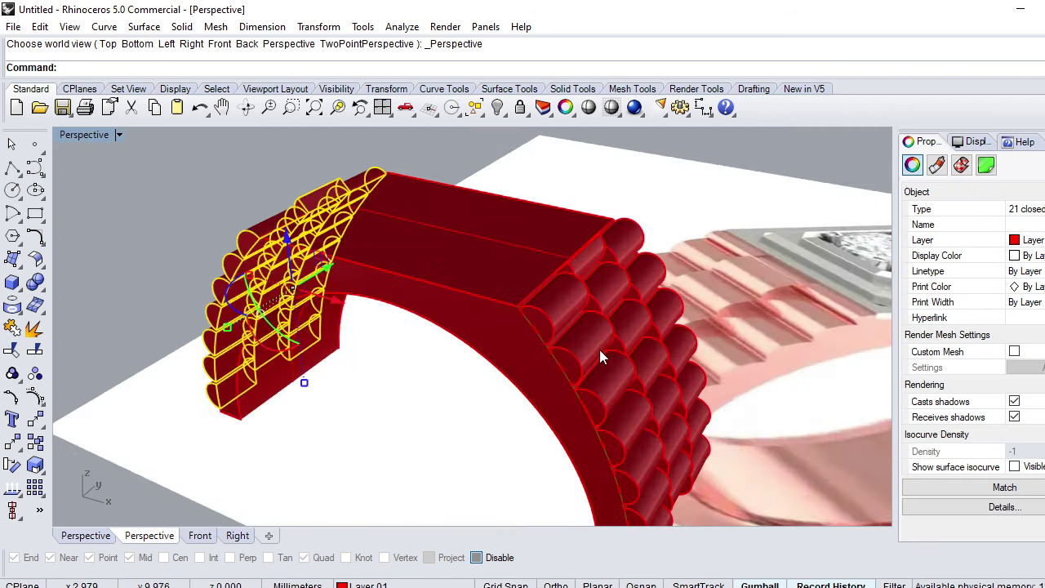
key(Escape)
mouse_move(604, 337)
right_down()
mouse_move(507, 321)
mouse_move(568, 275)
right_up()
scroll(567, 275, up, 3)
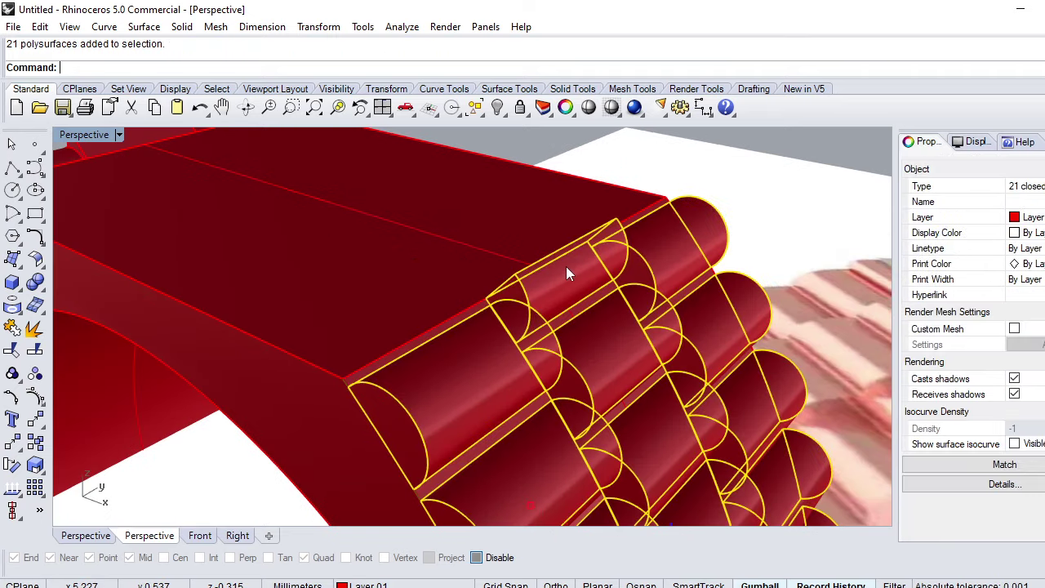
click(566, 267)
scroll(547, 283, down, 5)
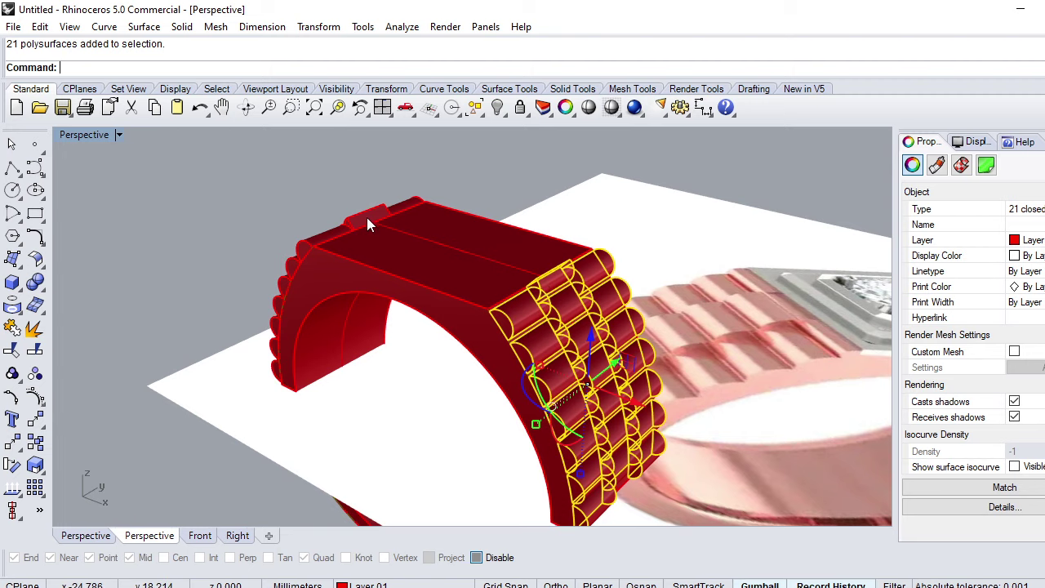
right_drag(360, 209, 135, 309)
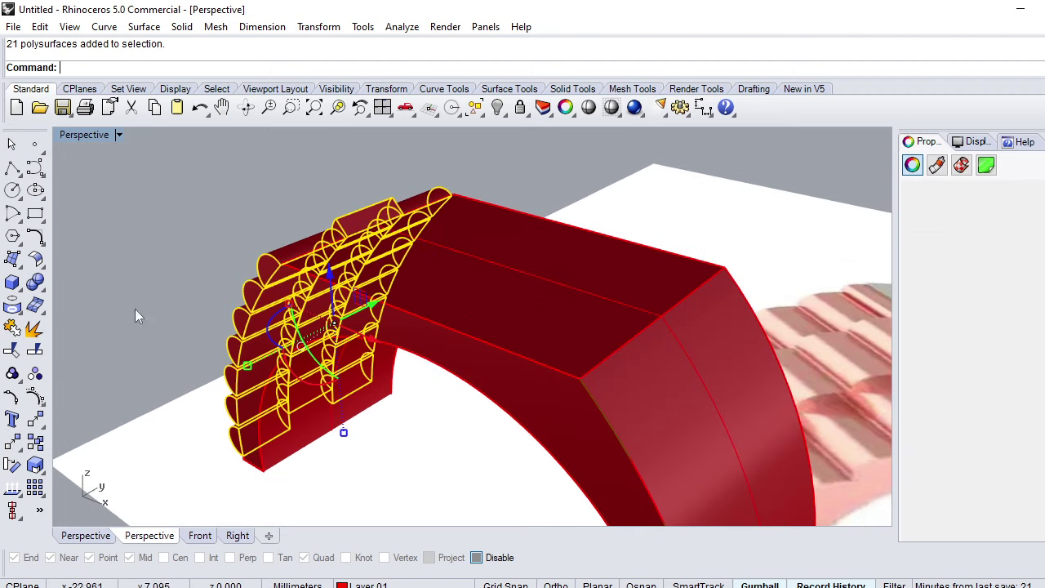
click(35, 373)
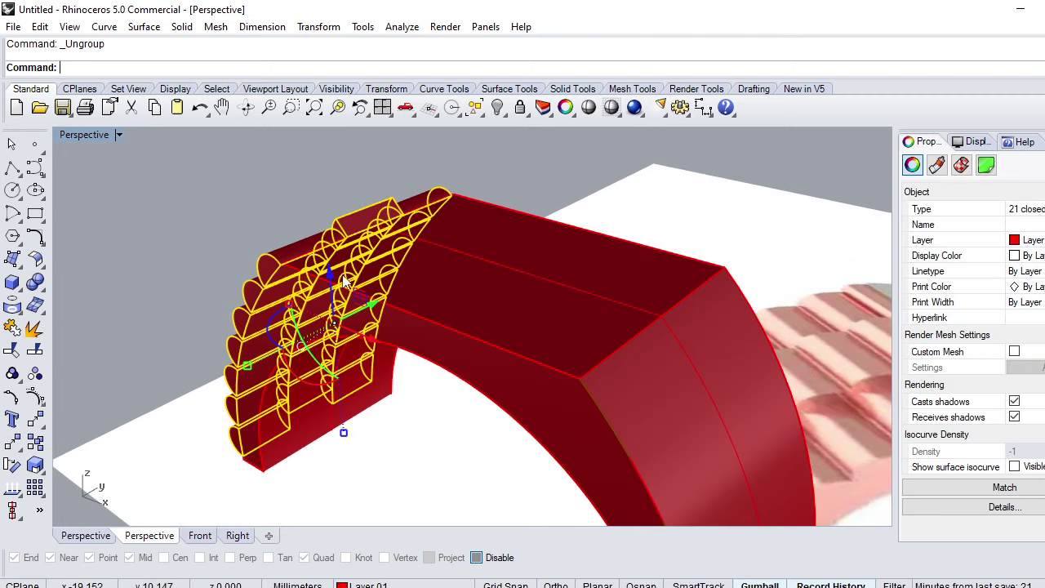
Regroup the remaining twenty rib cylinders and delete the small block on top
ctrl+click(357, 210)
click(12, 373)
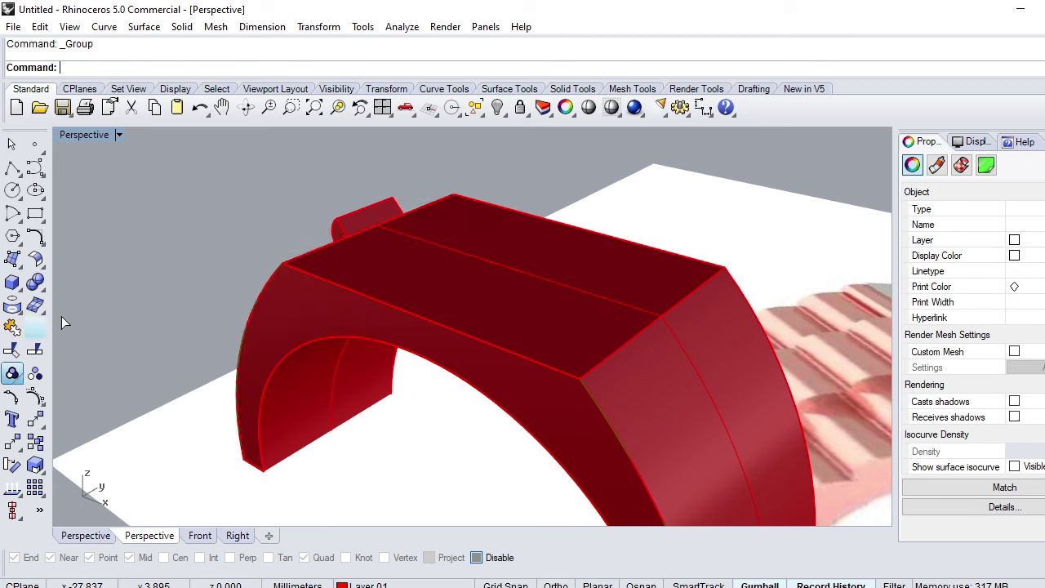
click(357, 222)
key(Delete)
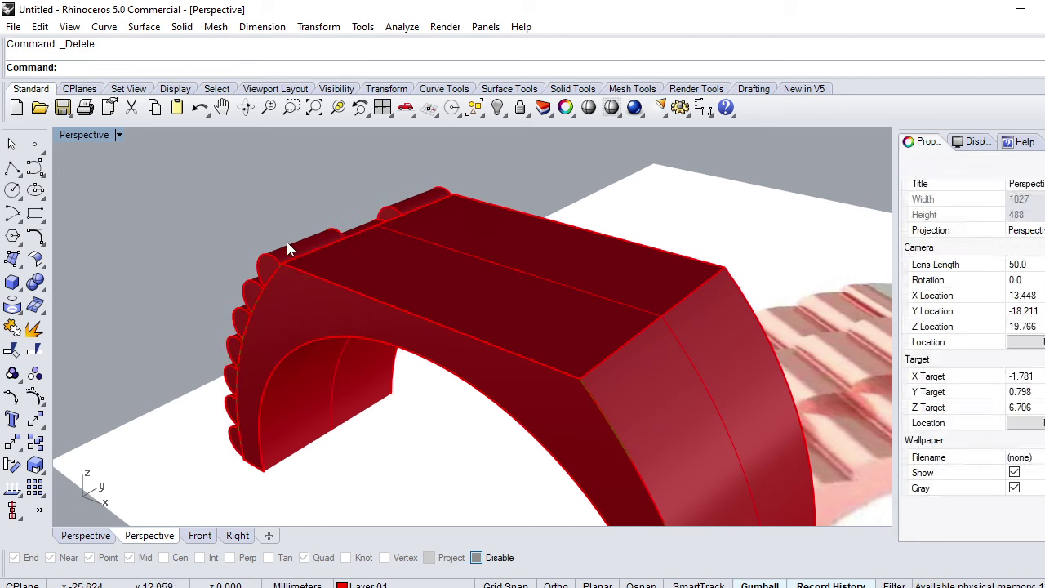
In Top view, mirror the grouped ribs across a plane starting at origin 0
click(287, 241)
key(ctrl+F1)
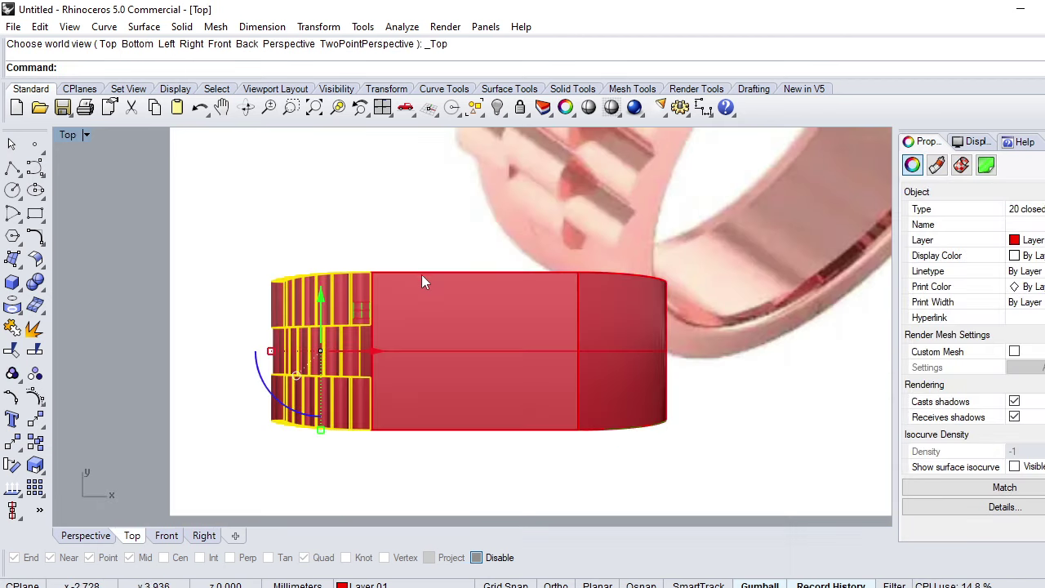
text(Mirror)
key(Return)
text(0)
key(Return)
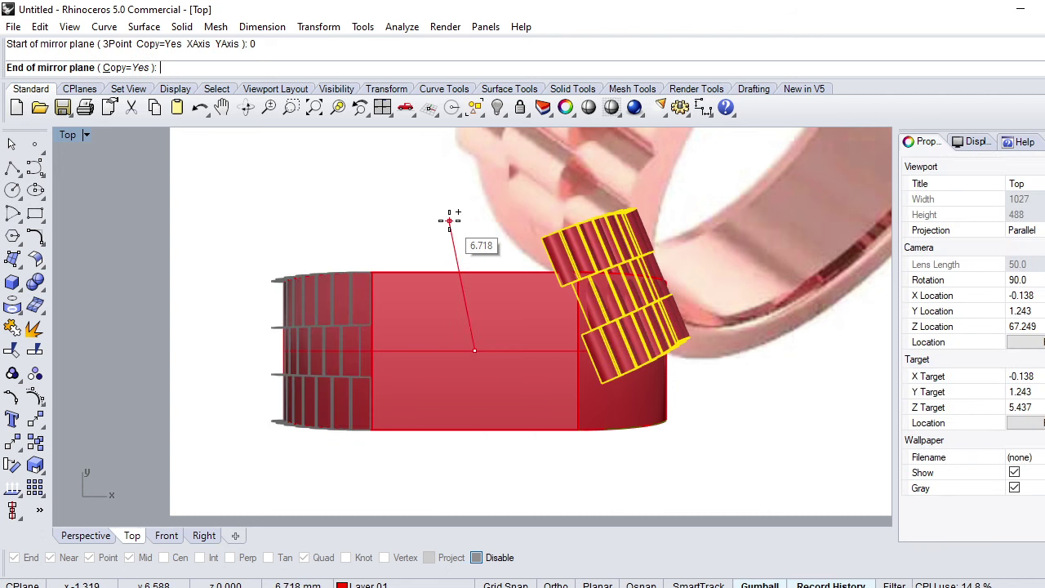
click(448, 217)
scroll(515, 275, down, 3)
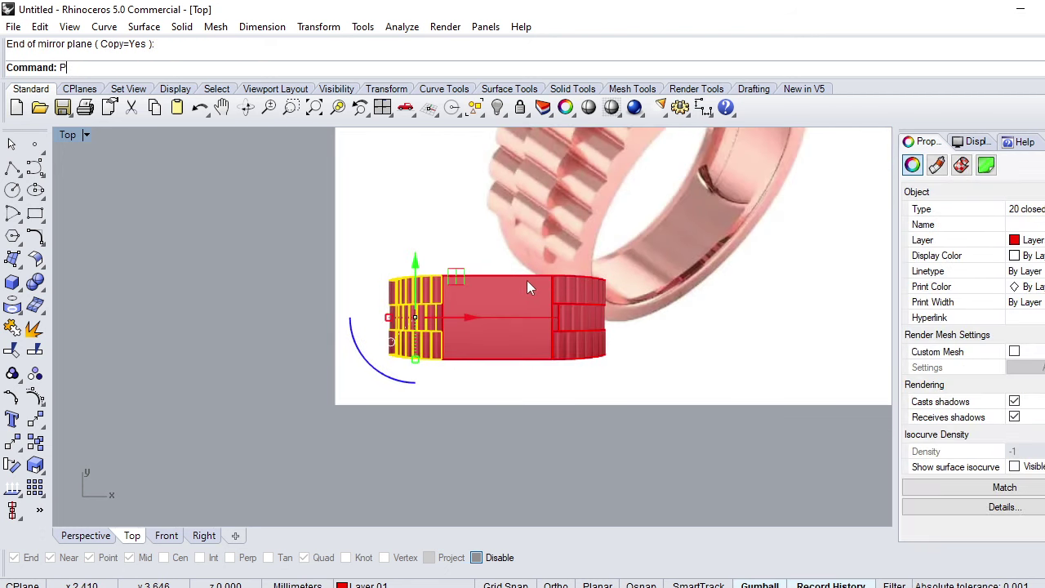
Return to Perspective and hide the loose surface sitting on the ring's top
key(ctrl+F3)
mouse_move(559, 293)
right_down()
mouse_move(525, 348)
mouse_move(673, 249)
mouse_move(442, 319)
mouse_move(413, 302)
right_up()
key(Escape)
click(413, 302)
scroll(413, 302, up, 3)
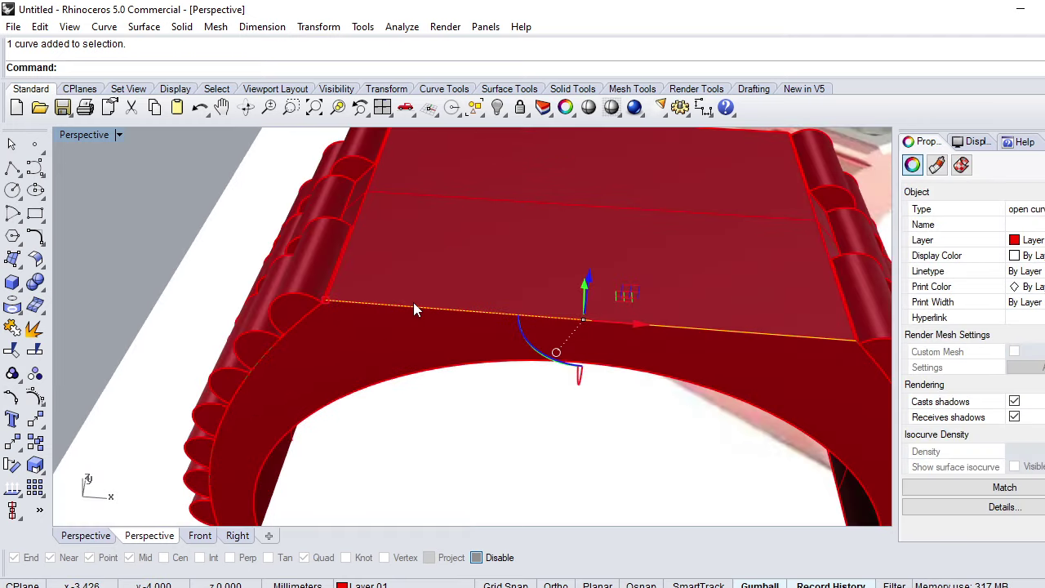
scroll(432, 238, down, 2)
click(434, 185)
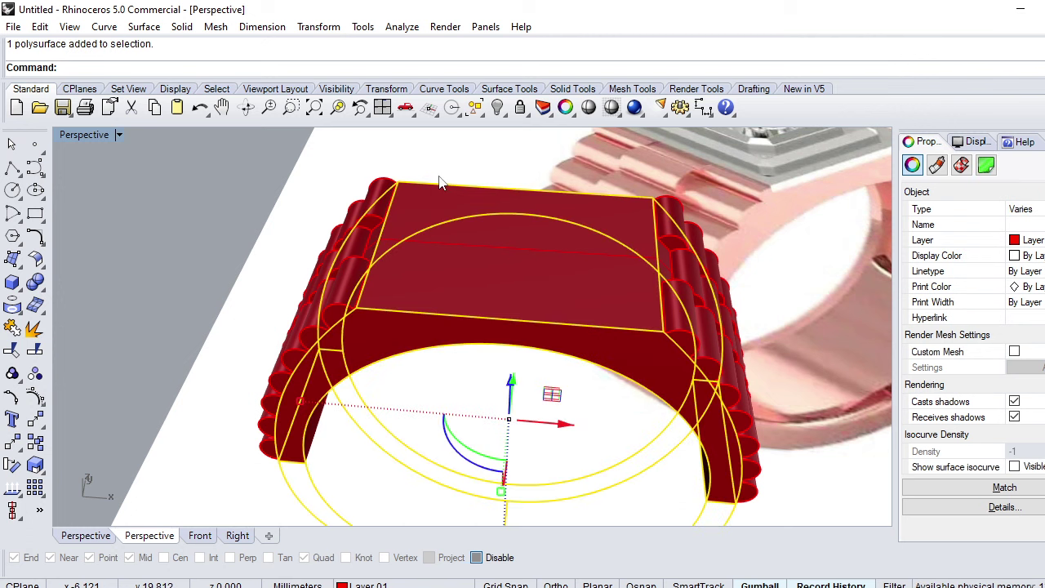
ctrl+shift+click(435, 187)
key(Escape)
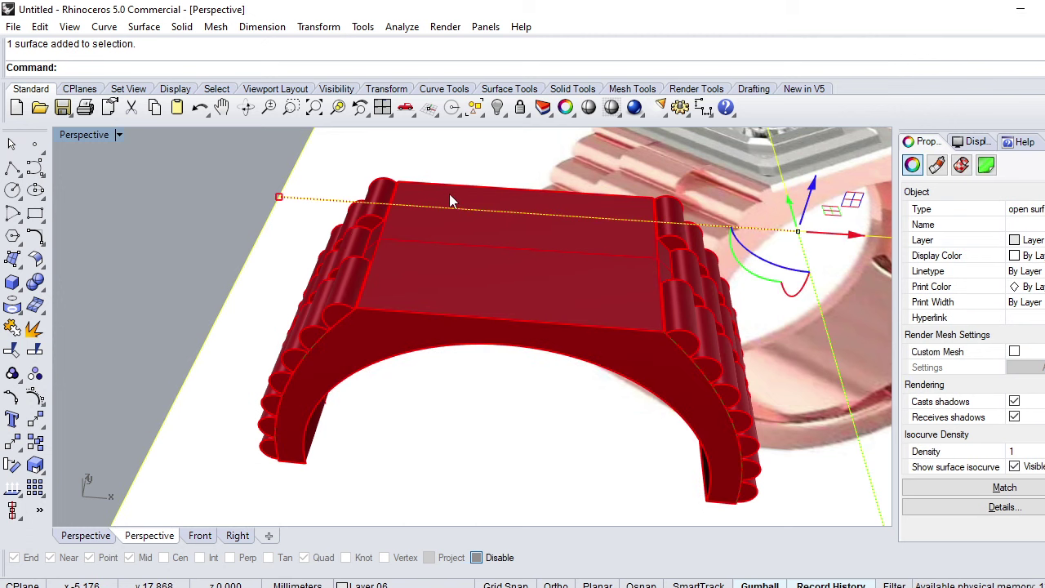
key(ctrl+h)
Select the ring body's top-face edge among the overlapping objects, then clear the selection
click(449, 191)
key(Escape)
click(438, 183)
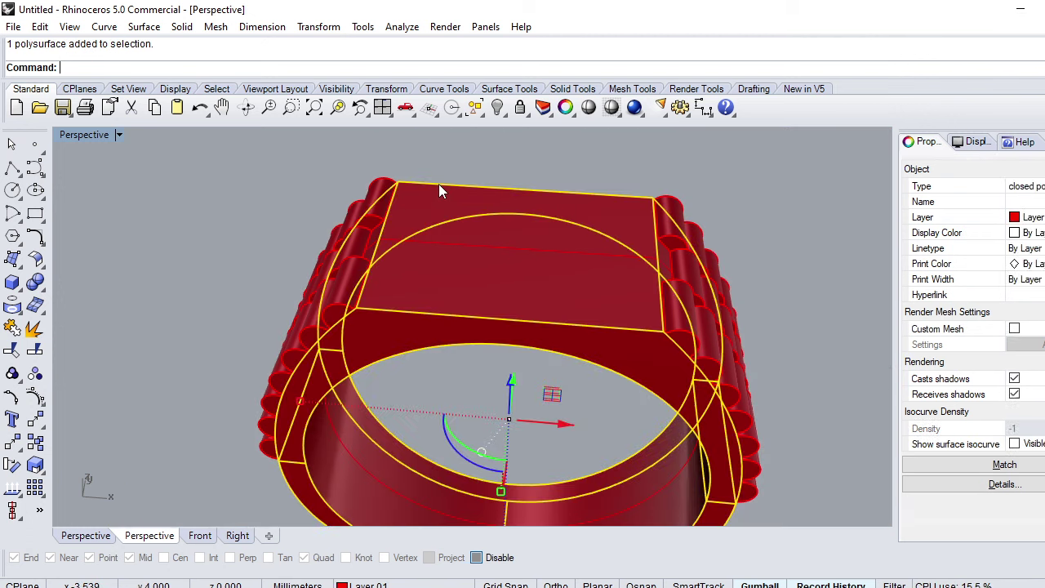
key(Escape)
scroll(425, 192, up, 1)
scroll(392, 211, up, 3)
scroll(375, 245, up, 2)
click(368, 265)
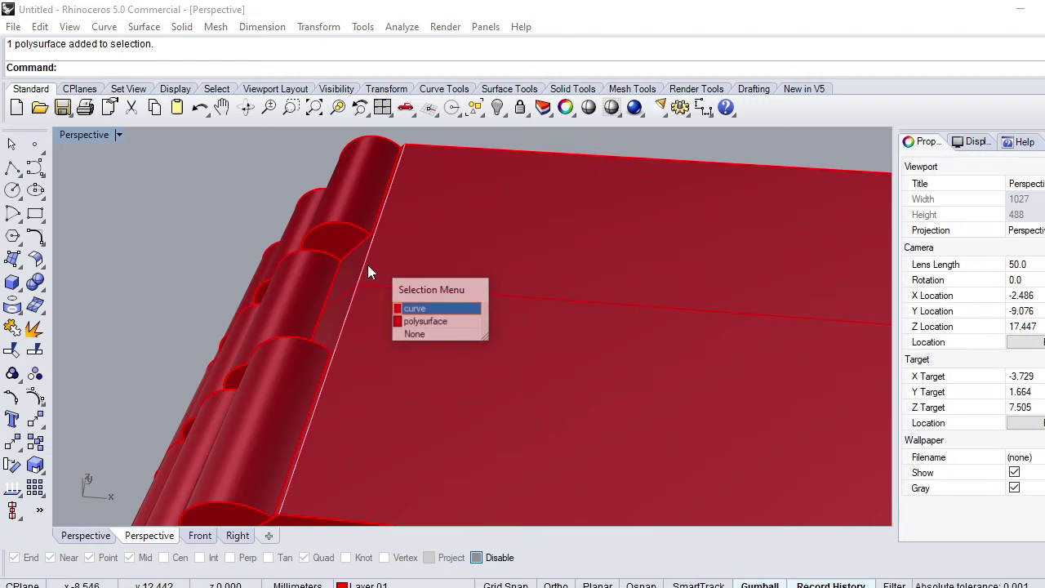
click(425, 321)
scroll(531, 167, down, 3)
key(Escape)
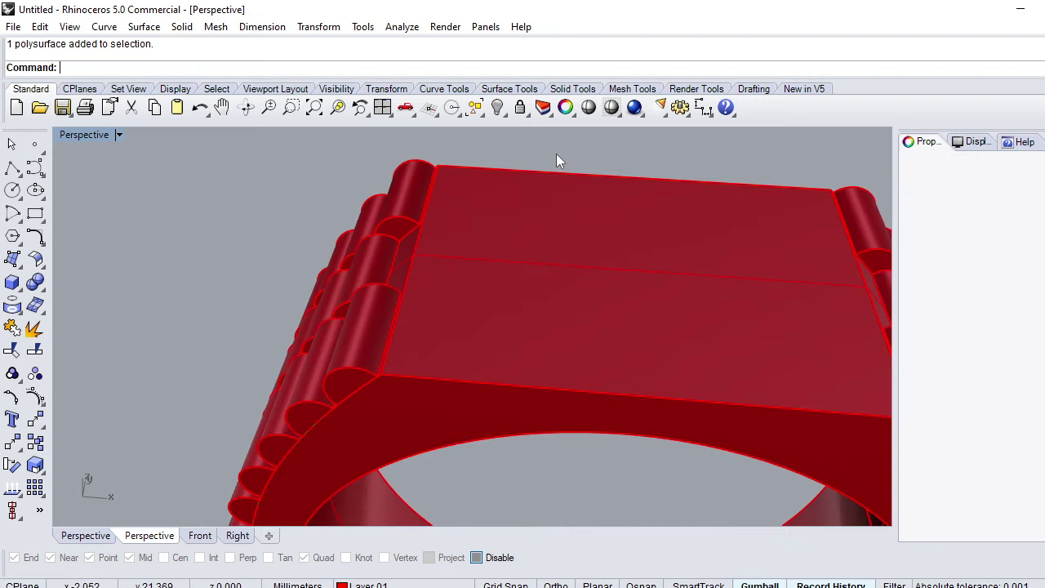
Run DupEdge and pick the back edge of the top face
text(dupedge)
key(Return)
click(507, 168)
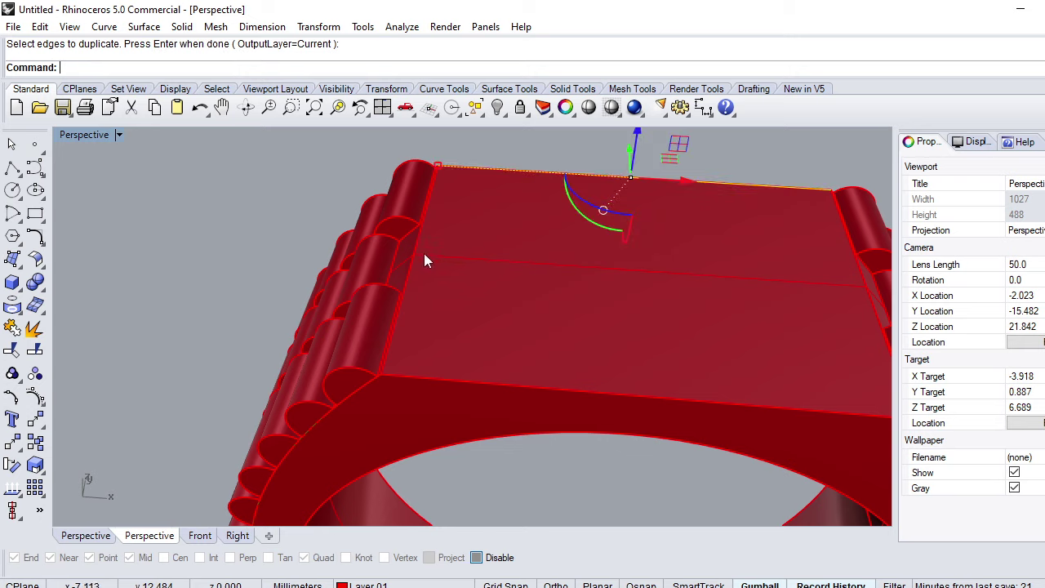
Duplicate the left and front edges of the ring's flat top face
scroll(441, 261, up, 2)
scroll(445, 285, up, 2)
click(424, 302)
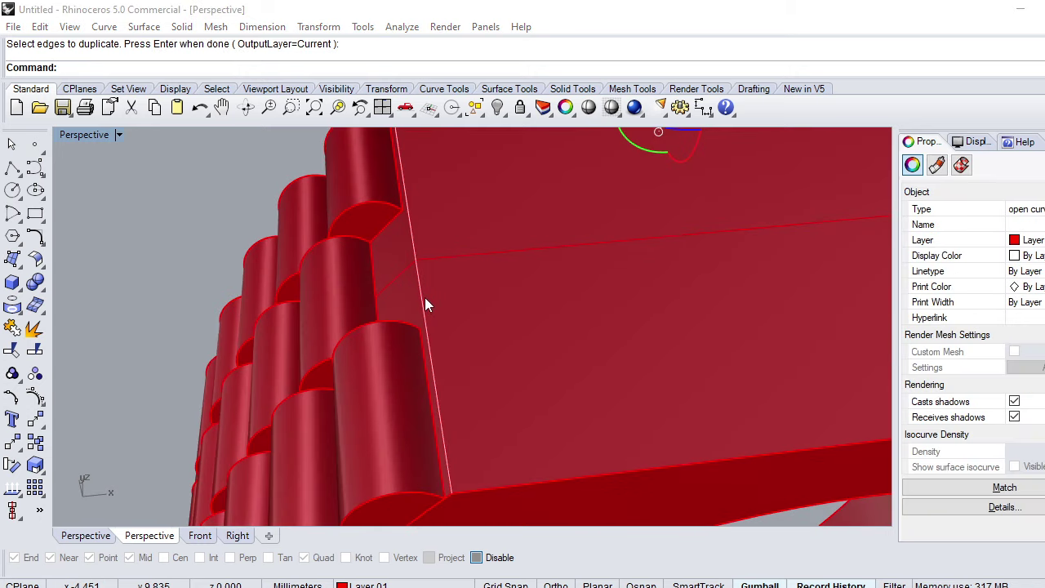
click(470, 343)
scroll(539, 406, down, 4)
click(523, 381)
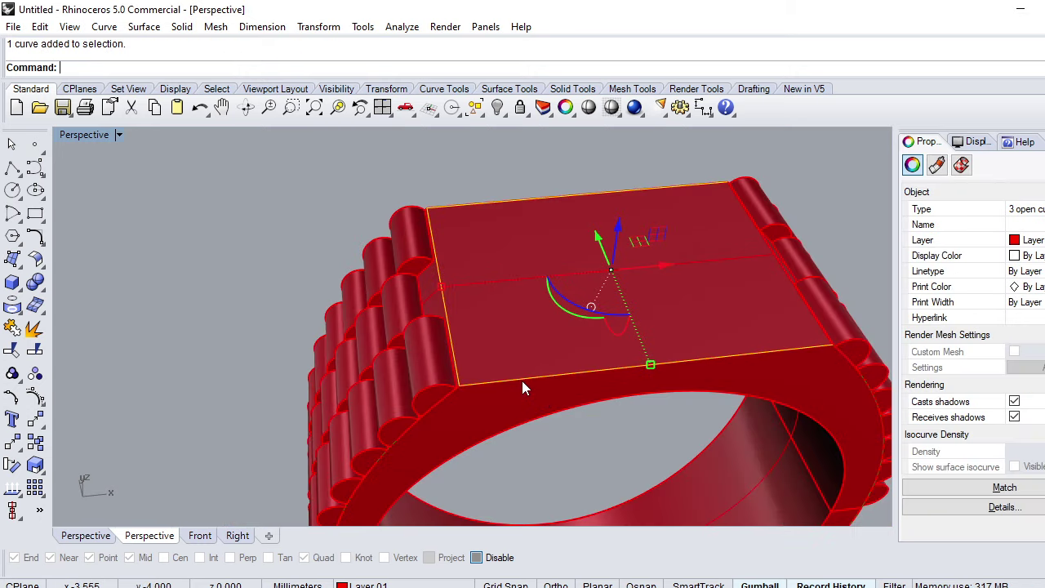
Duplicate the top face's right edge with DupEdge
scroll(804, 341, up, 2)
right_drag(747, 283, 761, 297)
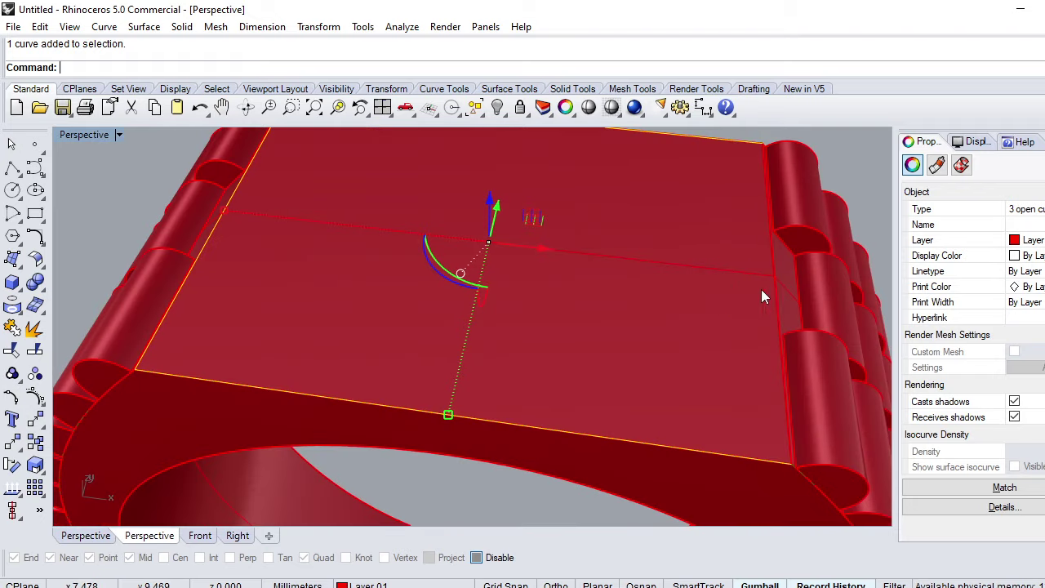
shift+click(781, 296)
key(Escape)
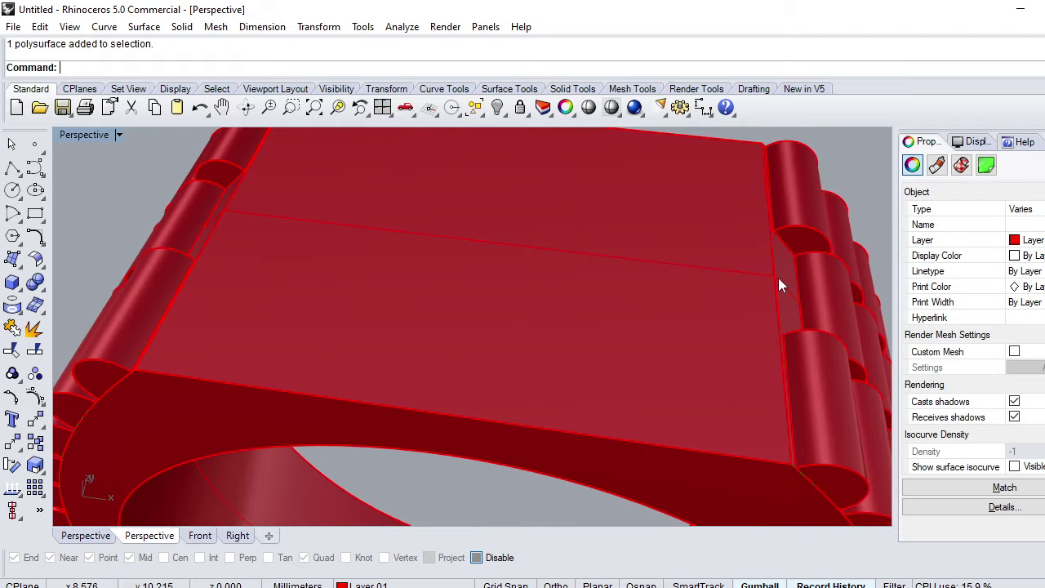
text(dupedge)
key(Return)
click(778, 310)
key(Return)
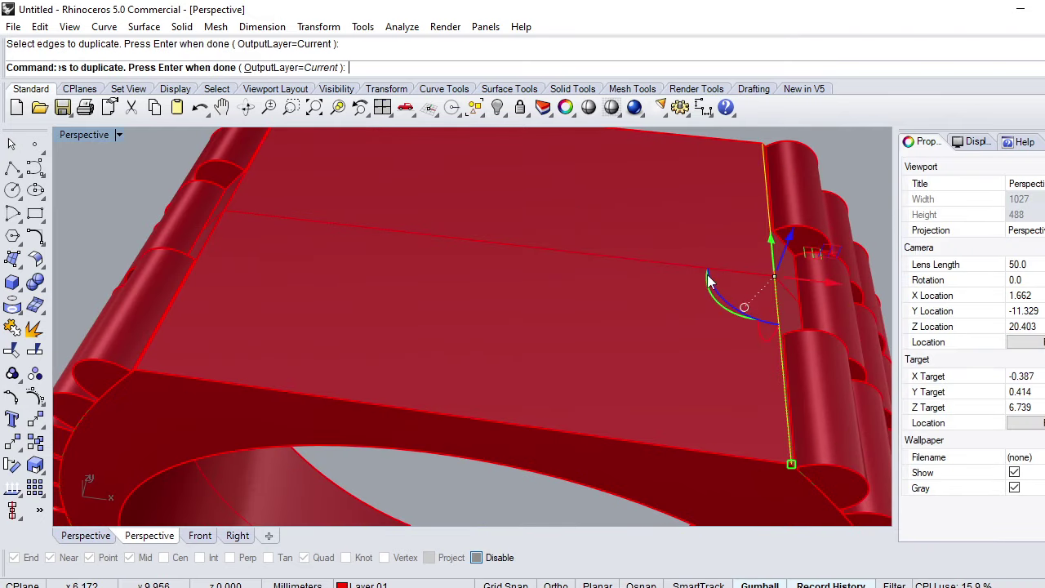
Select the duplicated edge curves and join all four into one closed outline
right_drag(778, 310, 666, 190)
click(677, 192)
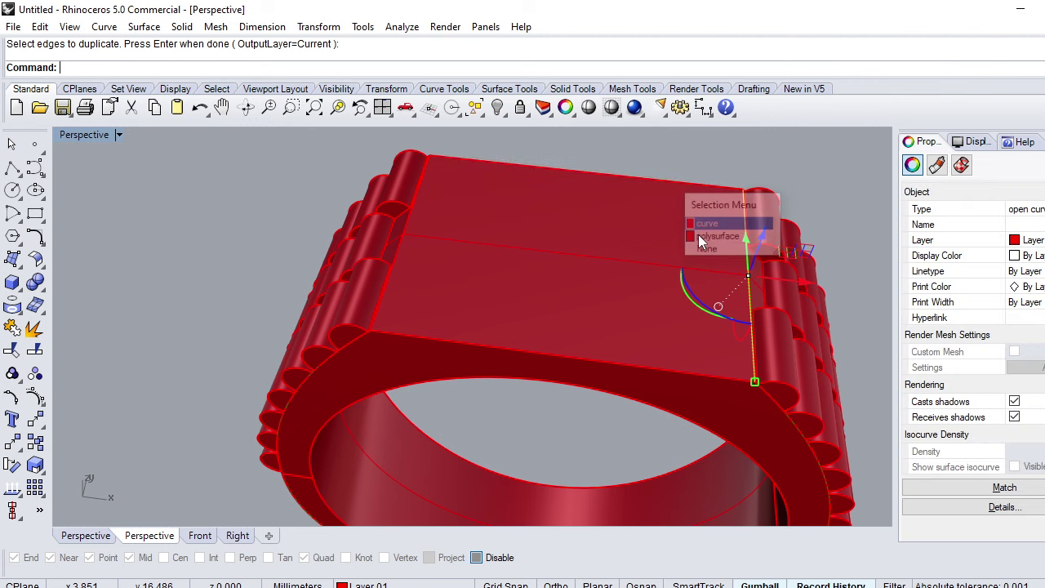
click(695, 225)
scroll(400, 257, up, 2)
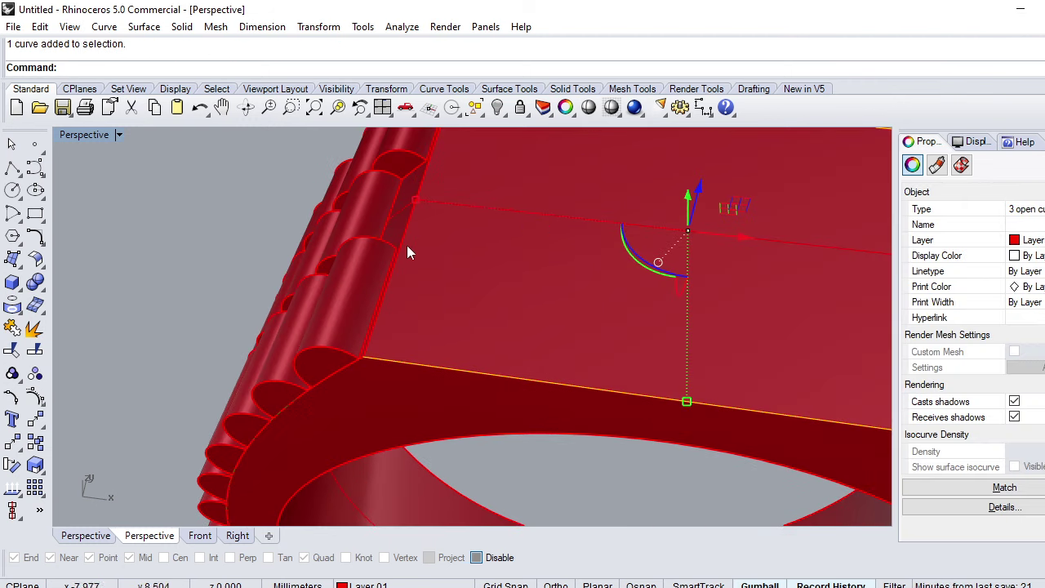
scroll(409, 214, up, 3)
click(411, 217)
click(446, 262)
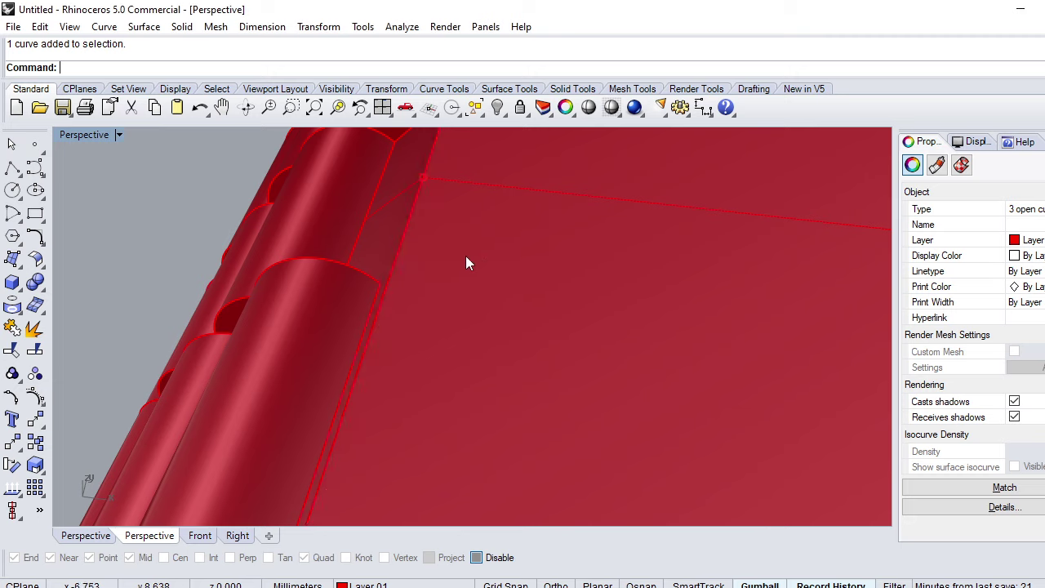
scroll(473, 269, down, 4)
scroll(488, 285, down, 2)
key(ctrl+j)
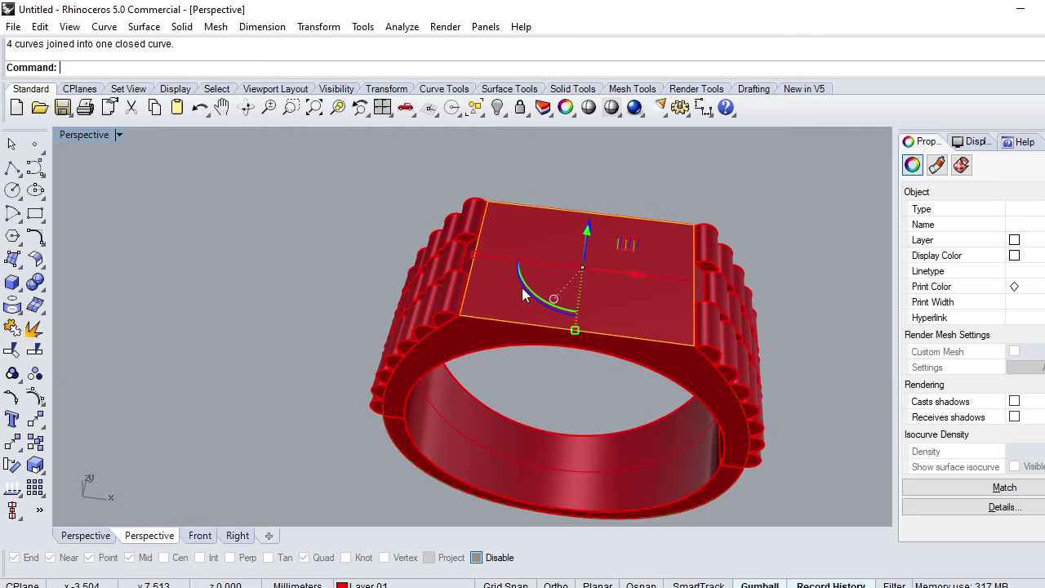
key(ctrl+F1)
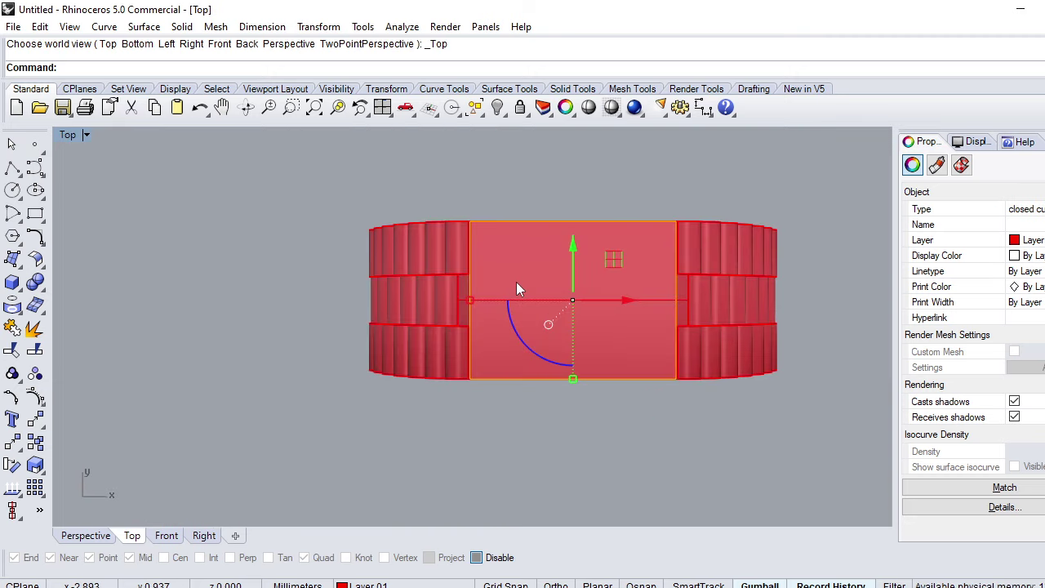
Window-select the whole ring with its curves and drag them about 4.4 mm along Y
scroll(516, 282, down, 1)
mouse_move(750, 178)
mouse_down()
mouse_move(231, 480)
mouse_move(219, 497)
mouse_up()
scroll(557, 353, up, 1)
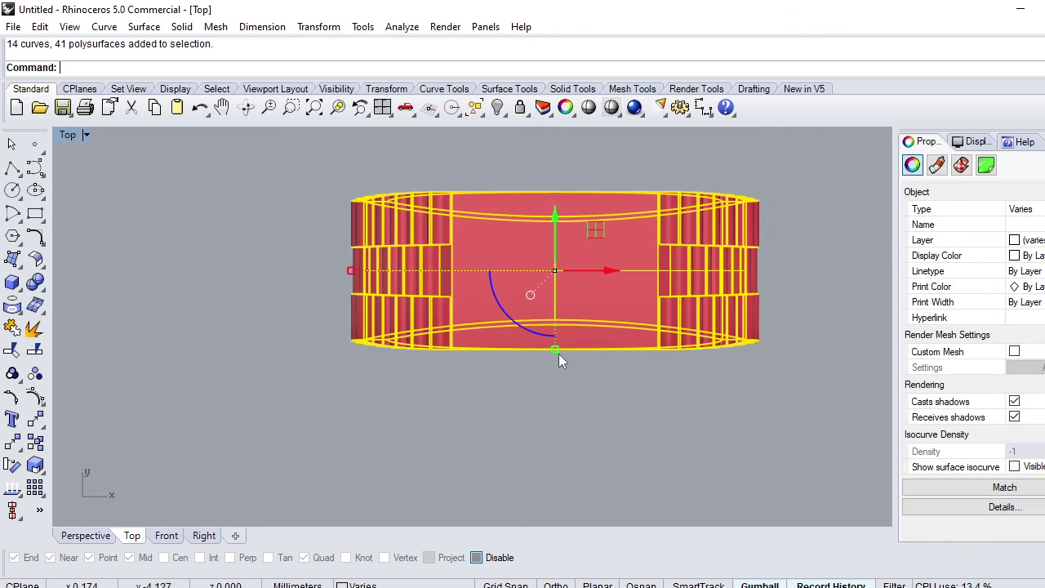
drag(554, 360, 539, 357)
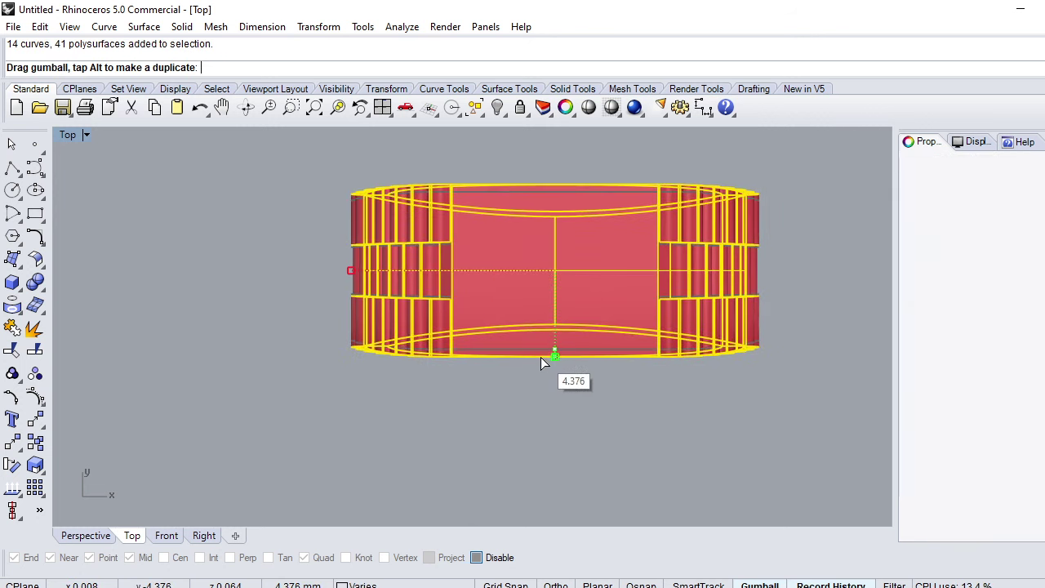
click(537, 423)
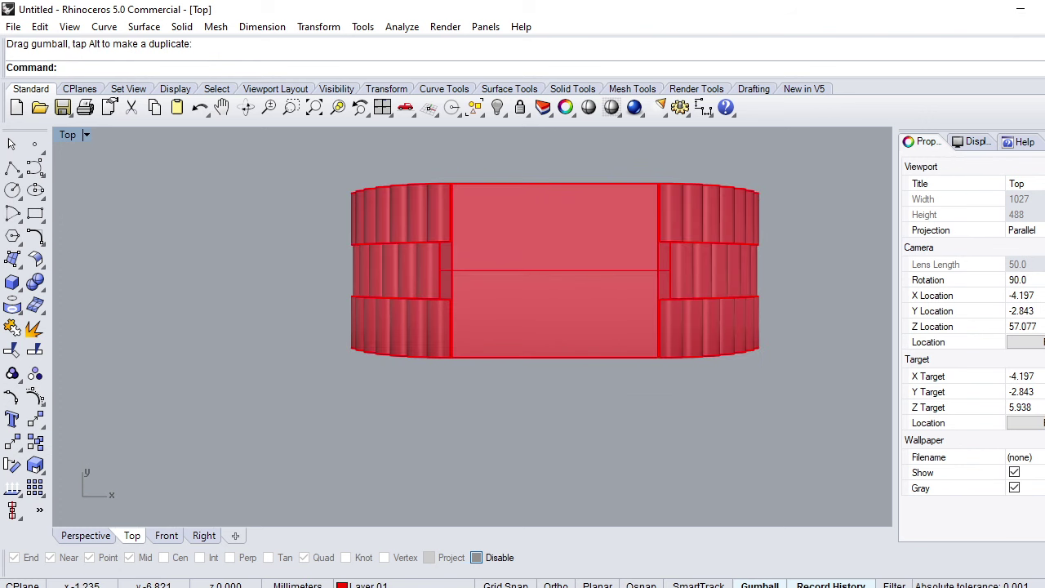
key(ctrl+F4)
right_drag(551, 299, 496, 318)
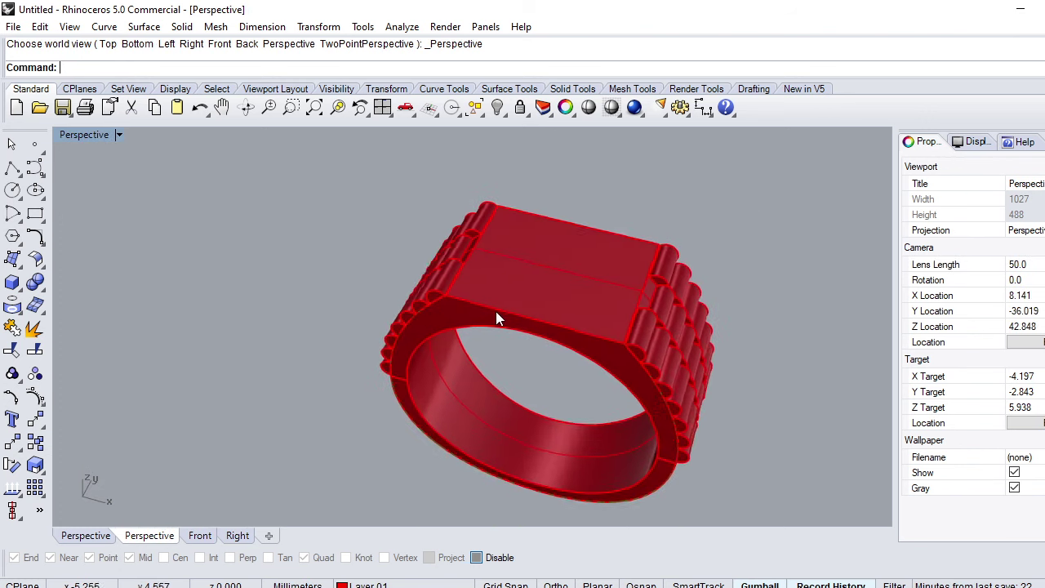
Select the top outline curve, try a 0.5 offset, then undo it
scroll(495, 318, up, 3)
click(490, 302)
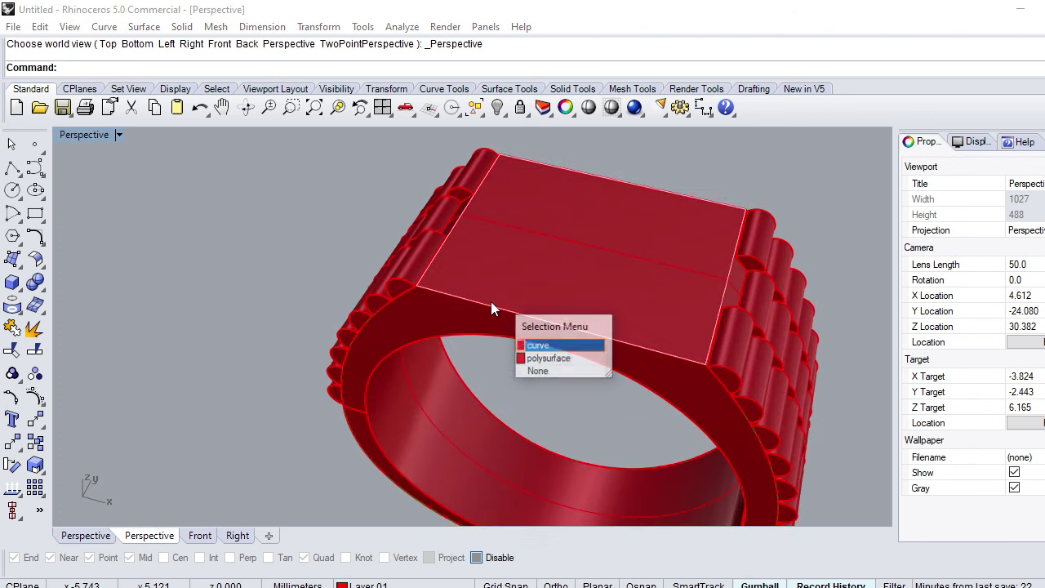
click(532, 346)
text(ffset)
key(Return)
scroll(477, 299, up, 3)
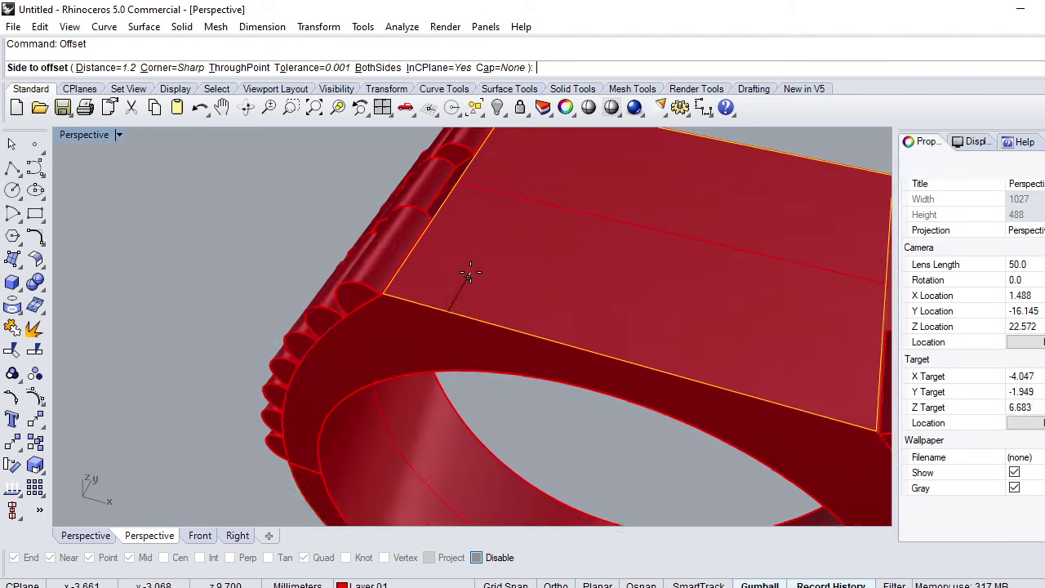
scroll(469, 282, up, 1)
text(.5)
key(Return)
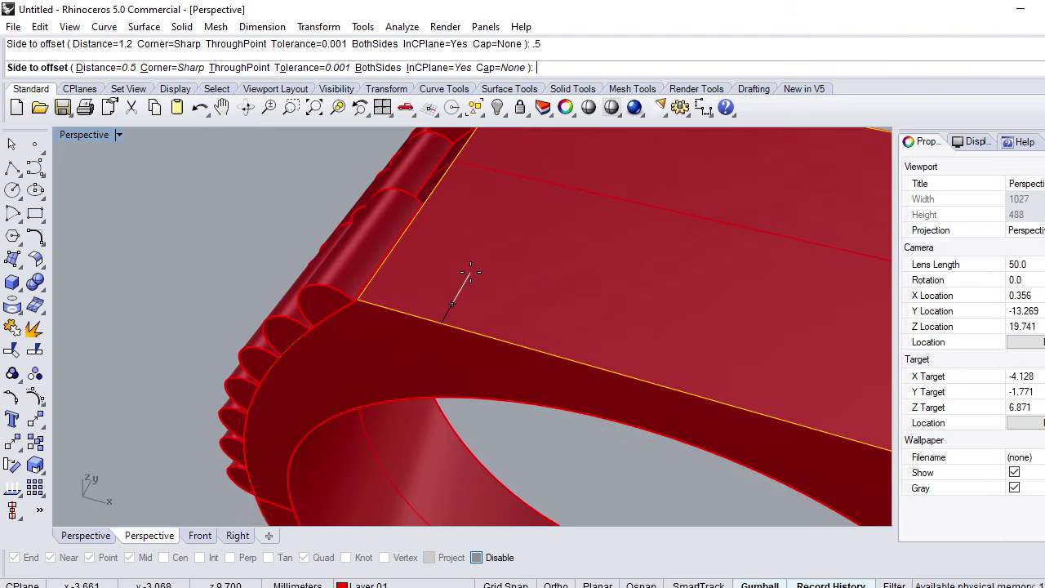
click(470, 272)
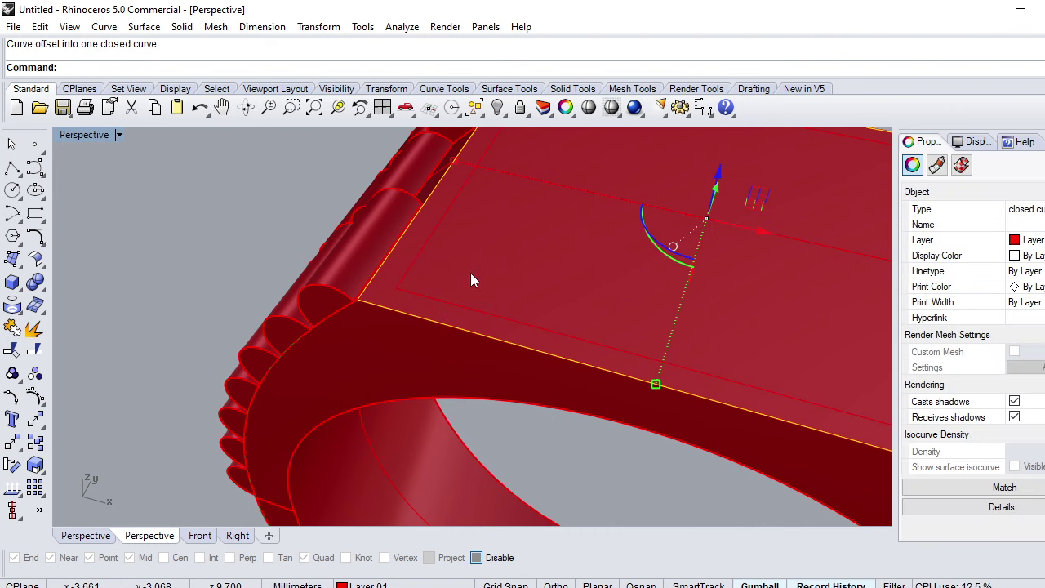
key(ctrl+z)
Offset the top plate outline 0.8 inward to form a nested rectangle
key(Return)
text(.8)
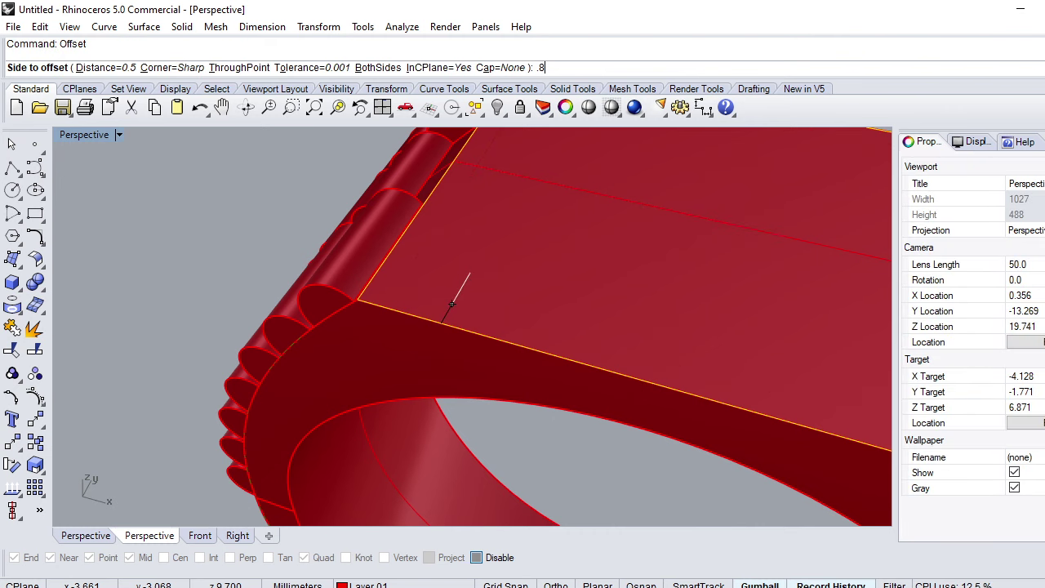
key(Return)
click(470, 273)
scroll(468, 274, down, 3)
scroll(507, 300, up, 1)
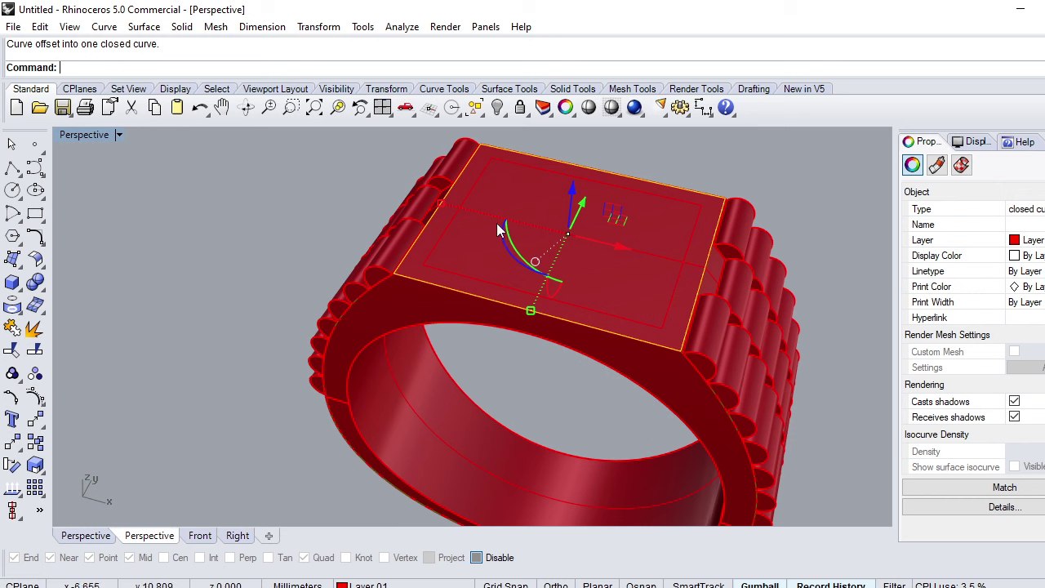
Select both the outer and inner rectangles on the flat top
mouse_move(504, 252)
right_down()
mouse_move(692, 344)
mouse_move(598, 288)
mouse_move(634, 299)
mouse_move(610, 280)
mouse_move(615, 302)
right_up()
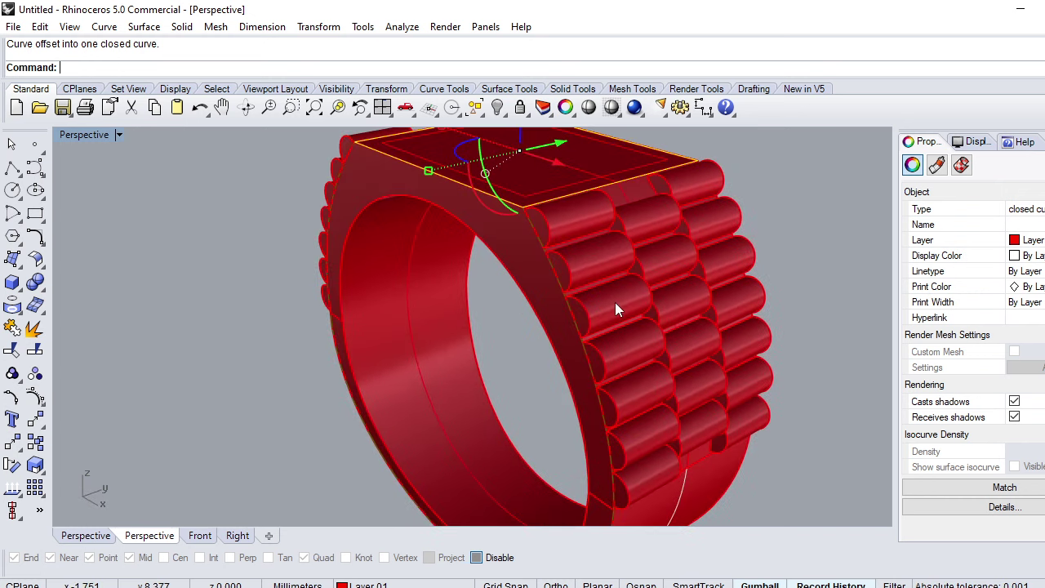
scroll(616, 304, down, 3)
mouse_move(531, 262)
right_down()
mouse_move(548, 262)
mouse_move(540, 266)
right_up()
scroll(551, 245, up, 2)
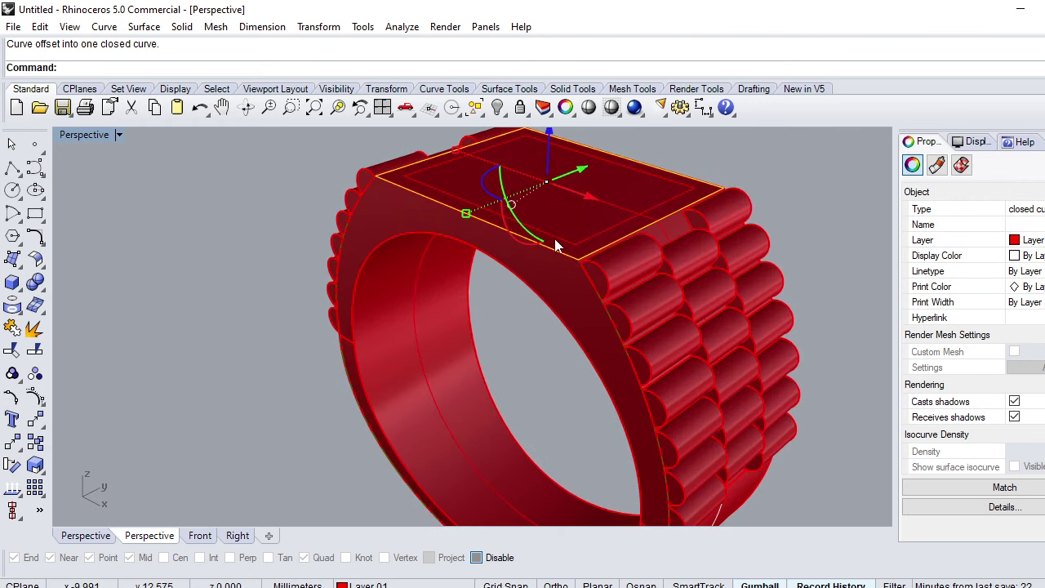
shift+click(563, 240)
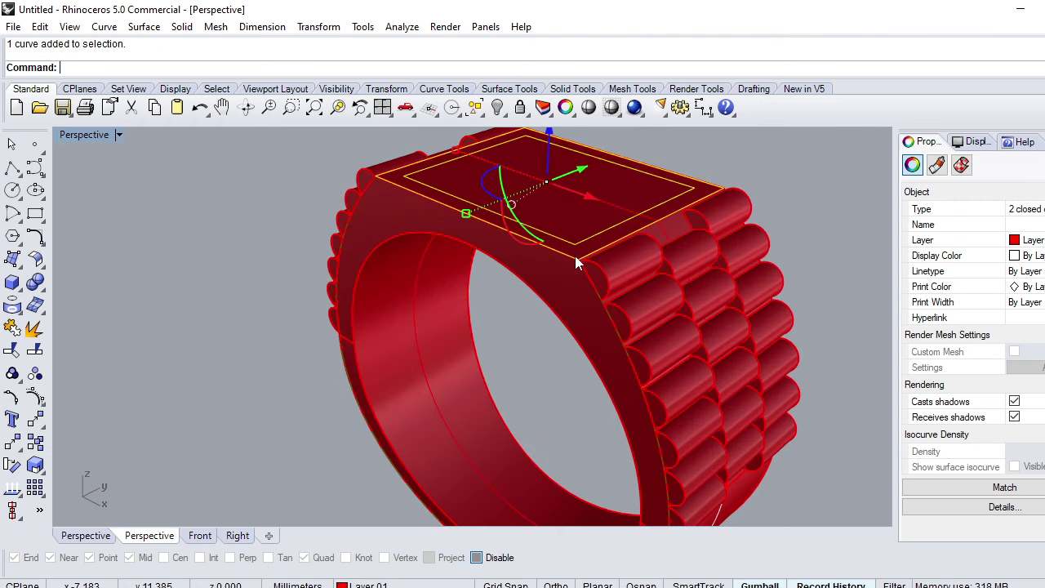
text(l)
Hide everything except the two rectangles and draw a line joining their corners
key(ctrl+a)
key(ctrl+h)
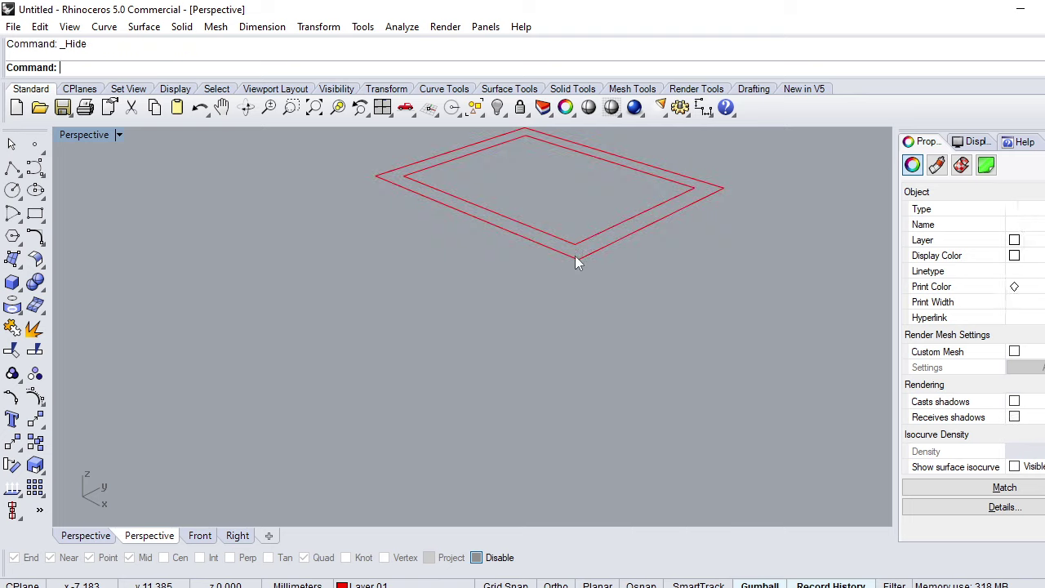
text(line)
key(Return)
scroll(577, 254, up, 2)
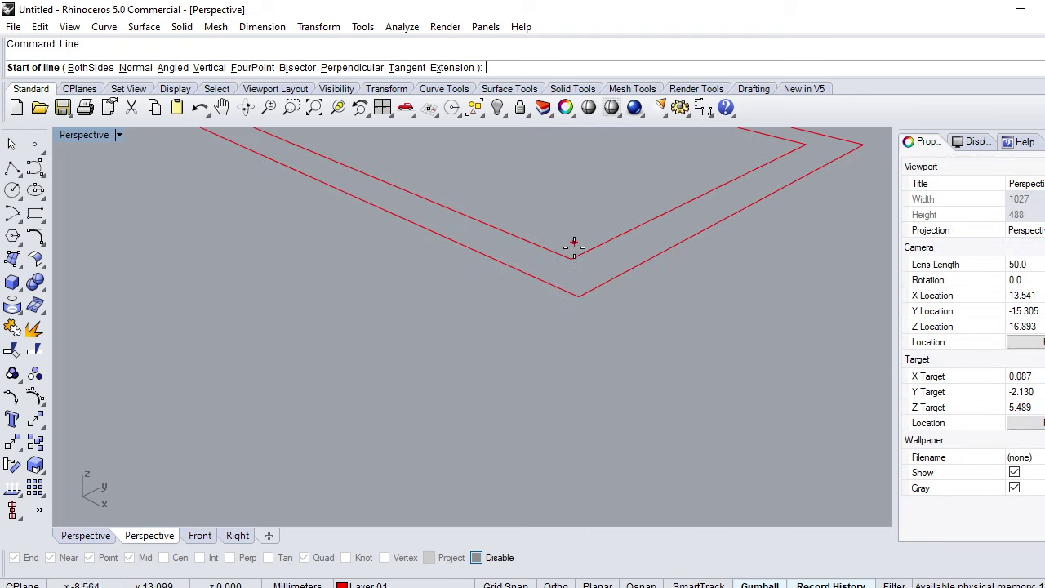
scroll(571, 253, up, 1)
click(571, 258)
click(578, 296)
Rebuild the corner line and lift its two middle control points 0.342 into an arch
click(580, 299)
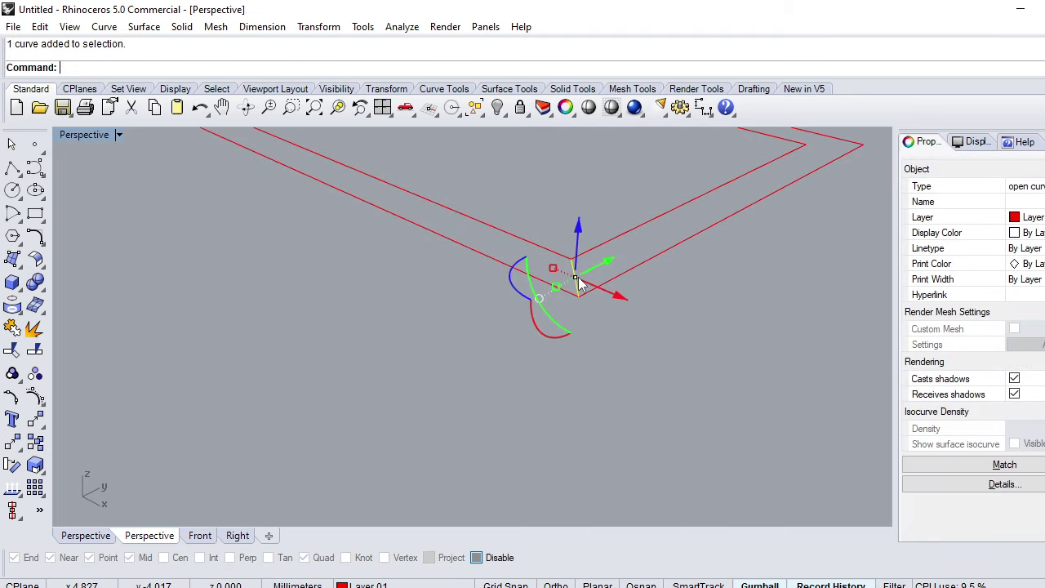
text(RE)
key(Return)
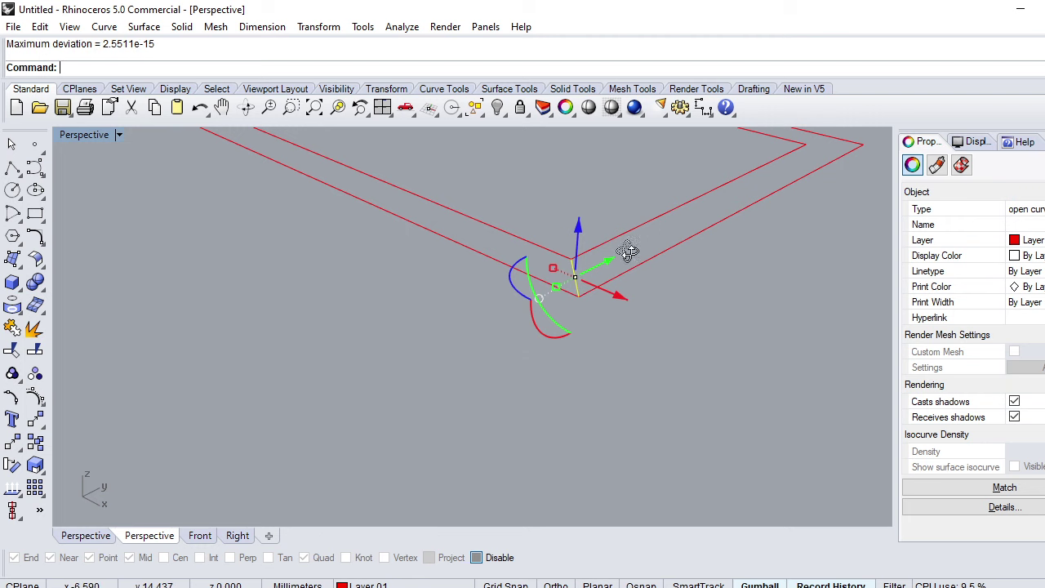
mouse_move(626, 250)
right_down()
mouse_move(406, 285)
mouse_move(225, 243)
mouse_move(309, 282)
right_up()
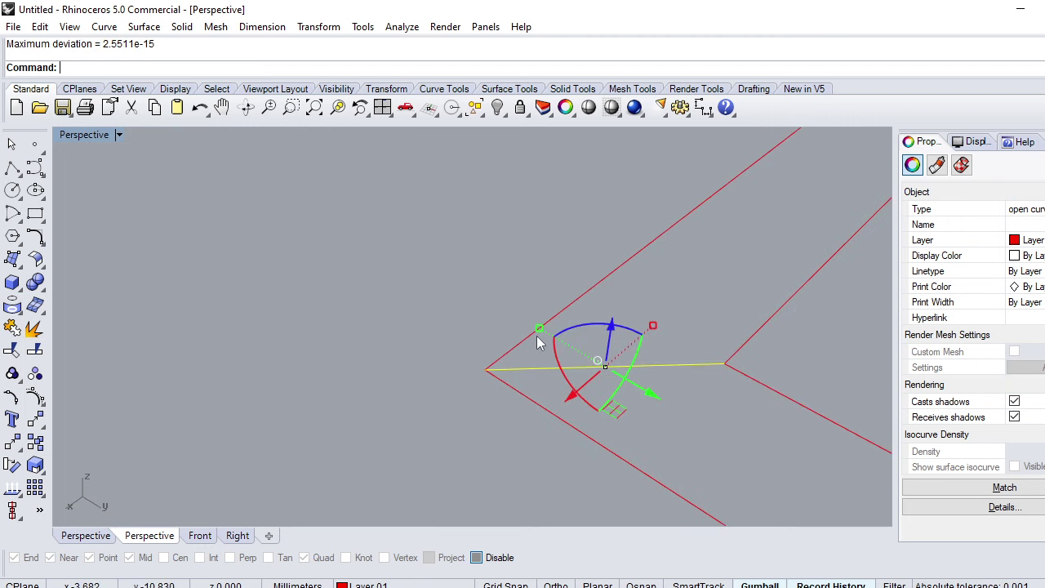
key(F10)
drag(669, 348, 554, 424)
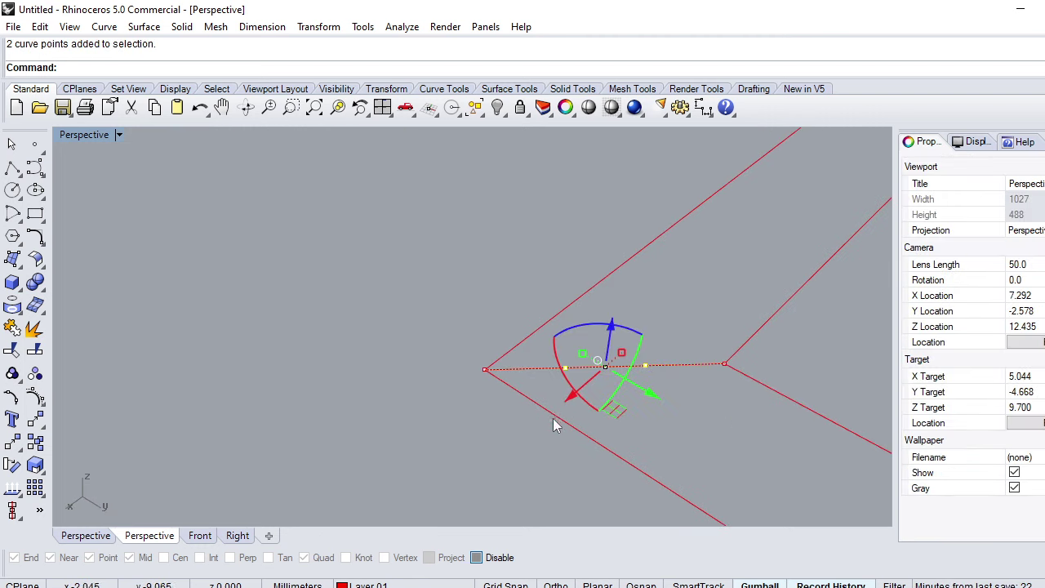
right_drag(554, 424, 588, 327)
drag(590, 325, 591, 282)
Sweep2 the arched profile along the inner and outer rectangles as rails
right_drag(613, 340, 466, 363)
text(sweep2)
key(Return)
click(662, 407)
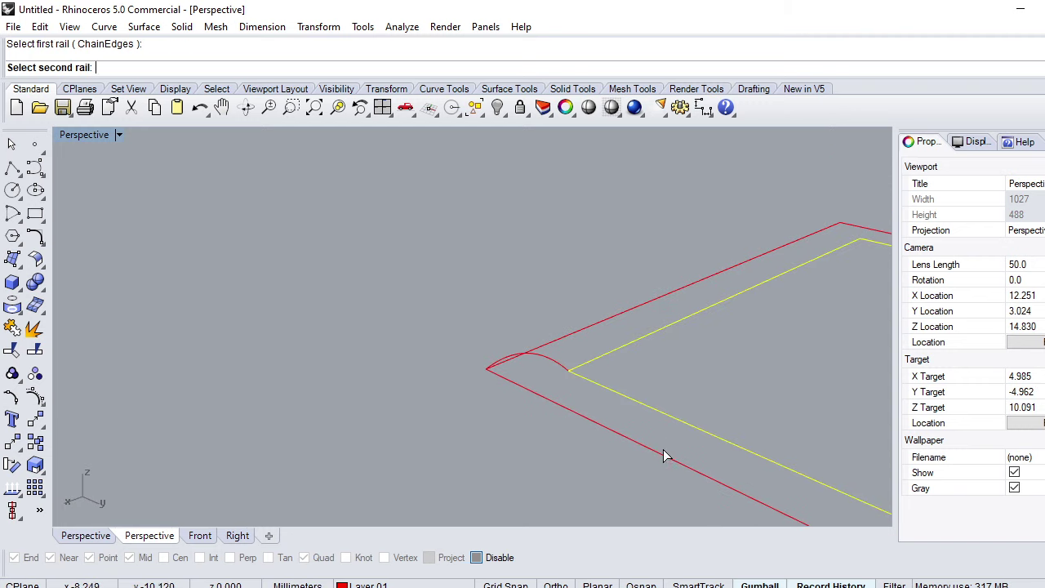
click(664, 456)
key(Return)
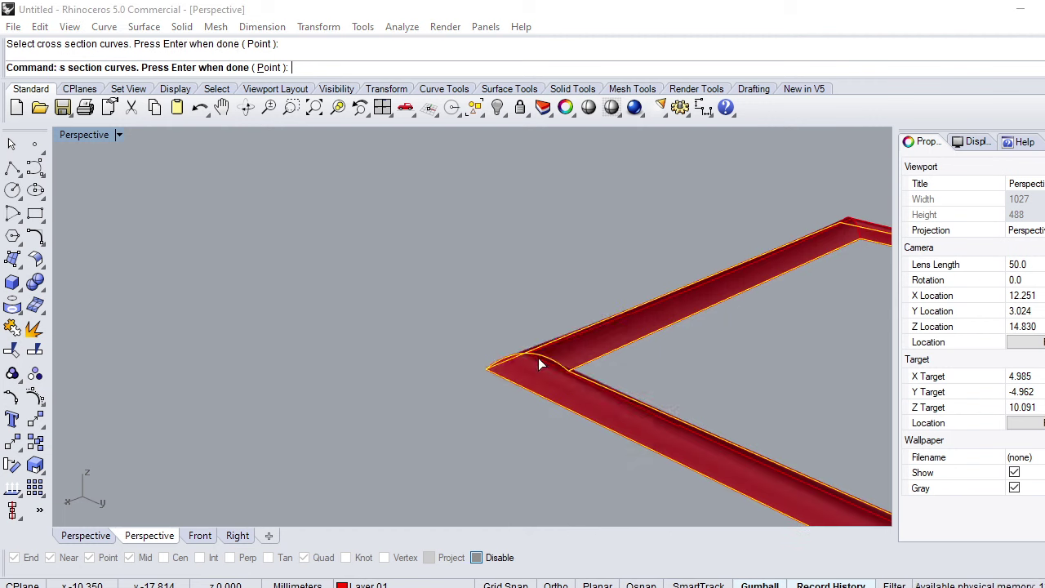
click(482, 427)
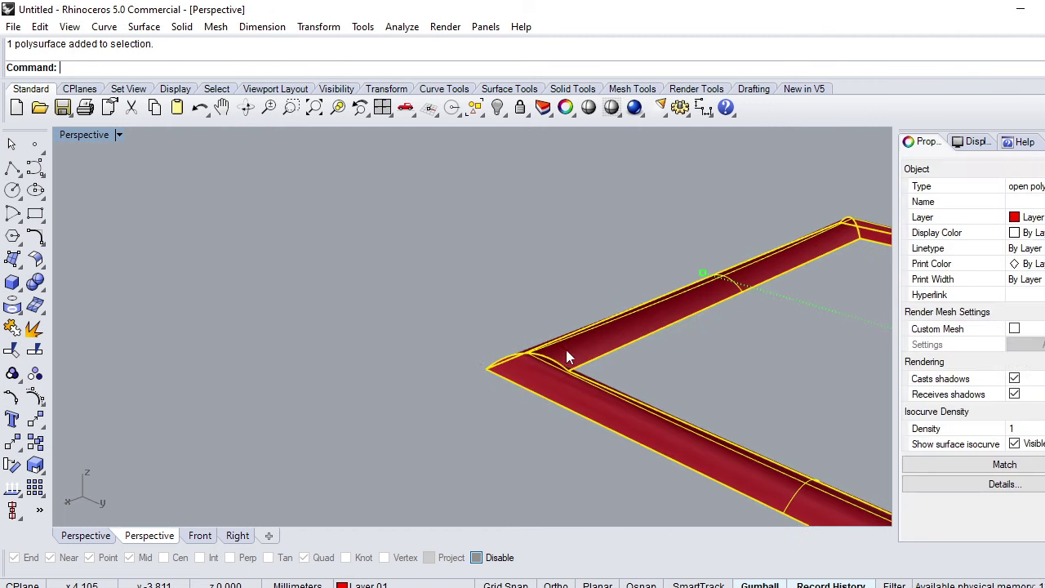
Explode the swept frame into four strips and select the two left strips
scroll(490, 359, down, 5)
text(ExtrudeSrf)
key(Return)
scroll(533, 380, up, 2)
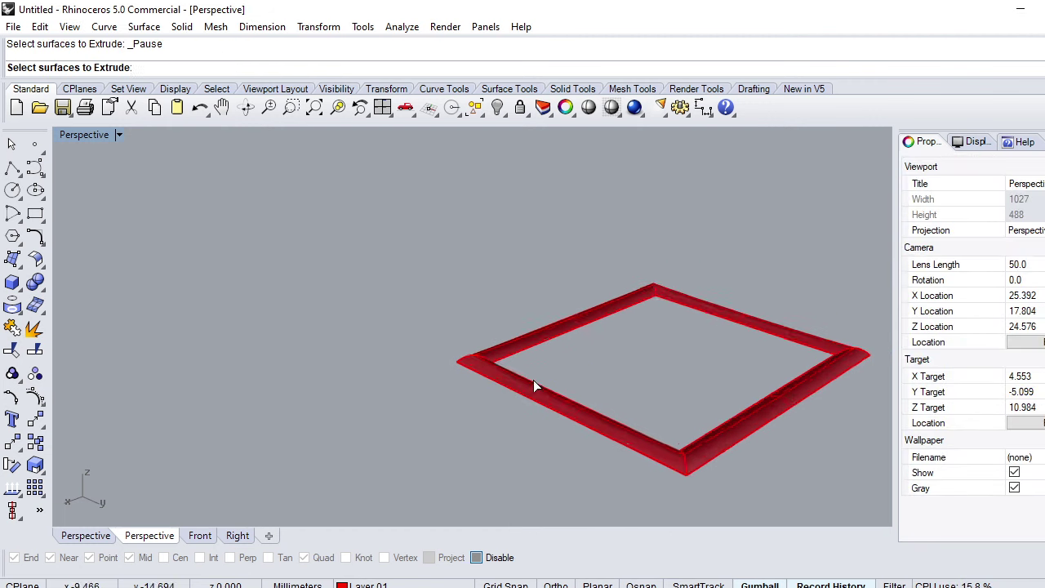
click(500, 380)
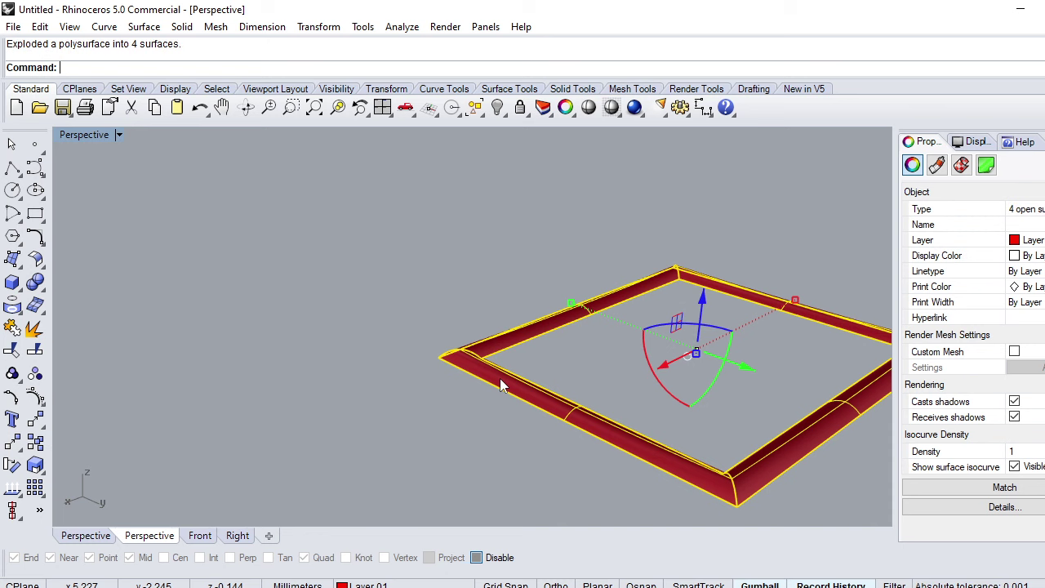
text(MergeSrf)
key(Return)
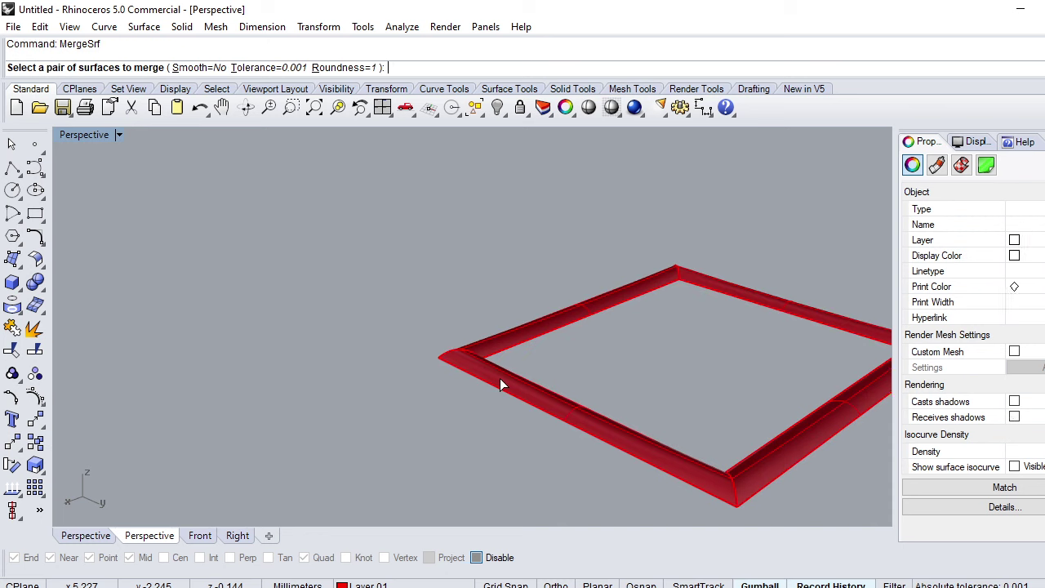
key(Escape)
click(500, 378)
click(493, 343)
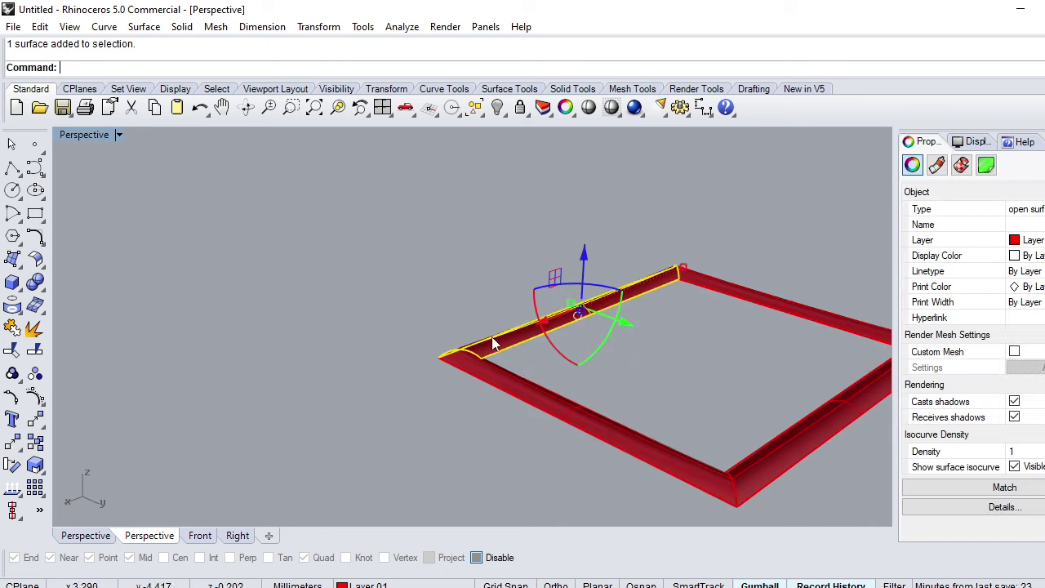
Merge the four frame strips into a single surface with MergeSrf
click(667, 428)
text(er)
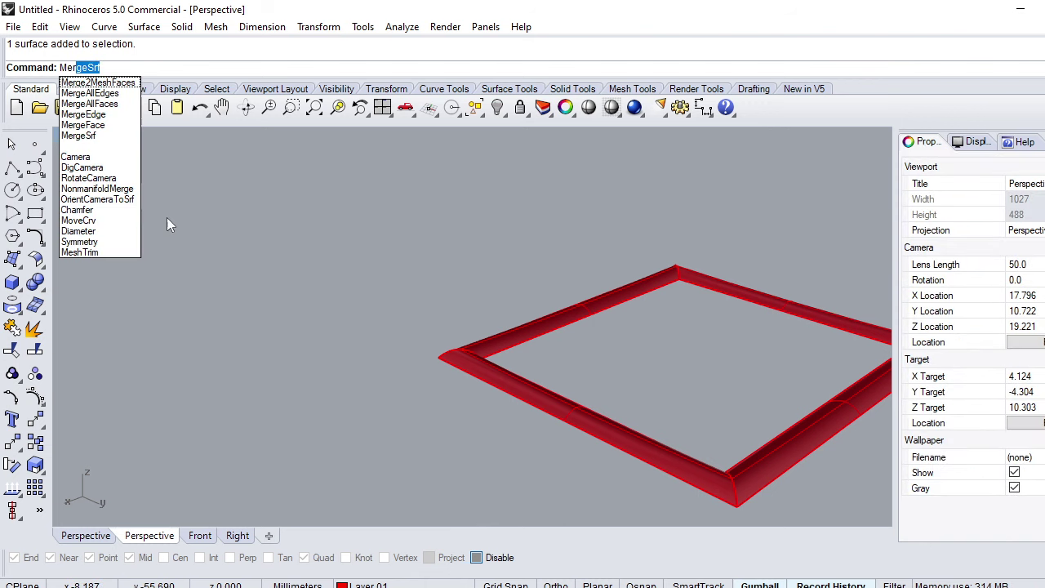
key(Return)
click(502, 380)
click(486, 339)
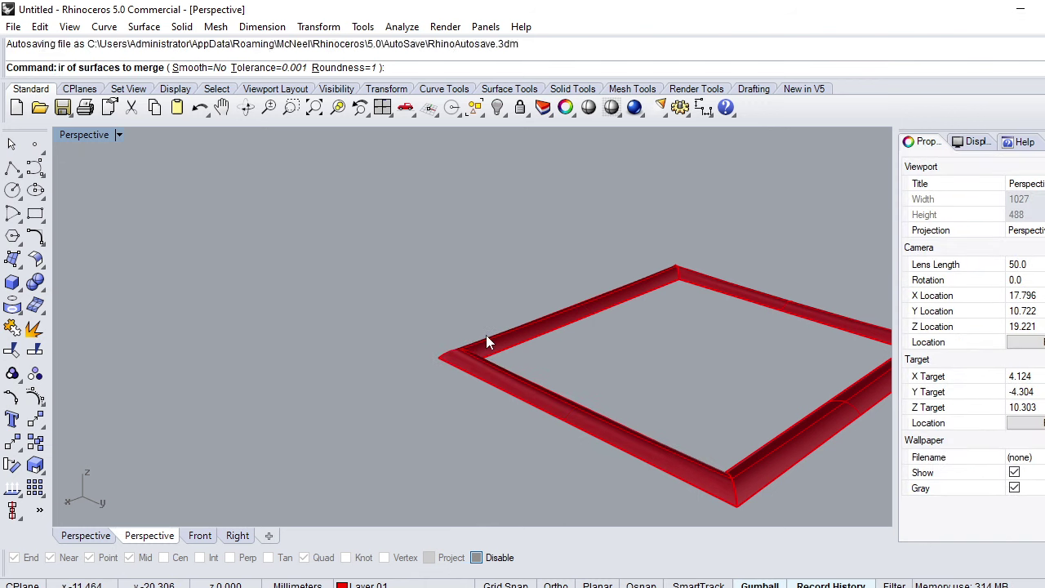
click(787, 475)
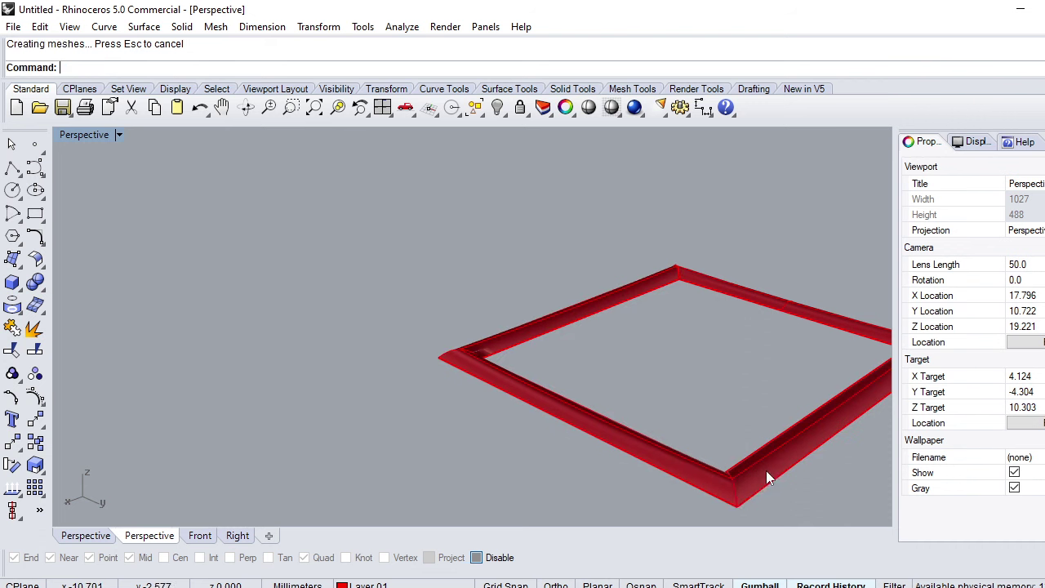
key(Return)
scroll(864, 385, down, 2)
click(864, 384)
scroll(863, 384, up, 2)
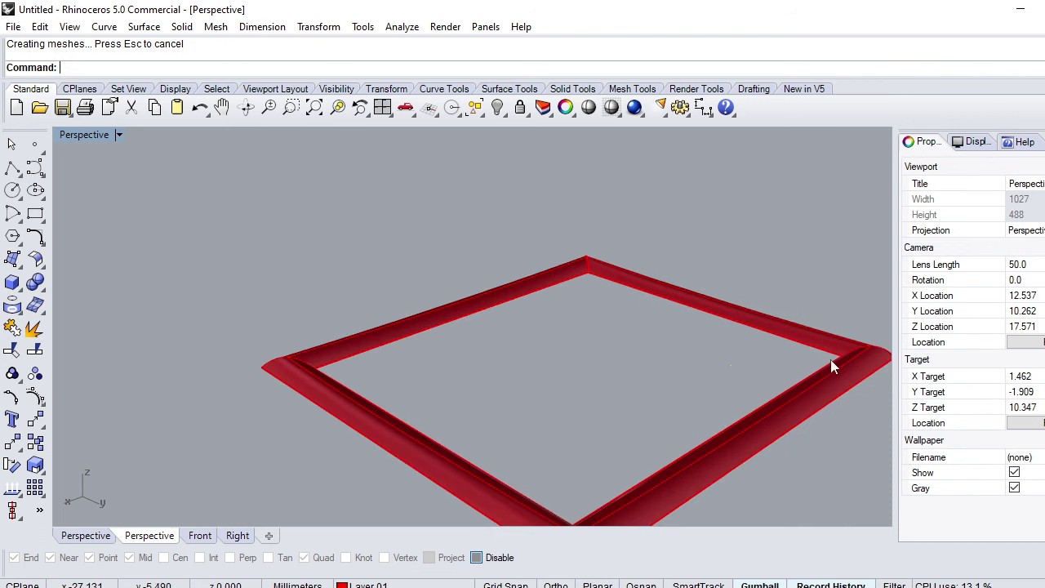
Extrude the merged frame surface into a solid frame
click(706, 387)
scroll(656, 388, down, 2)
key(Return)
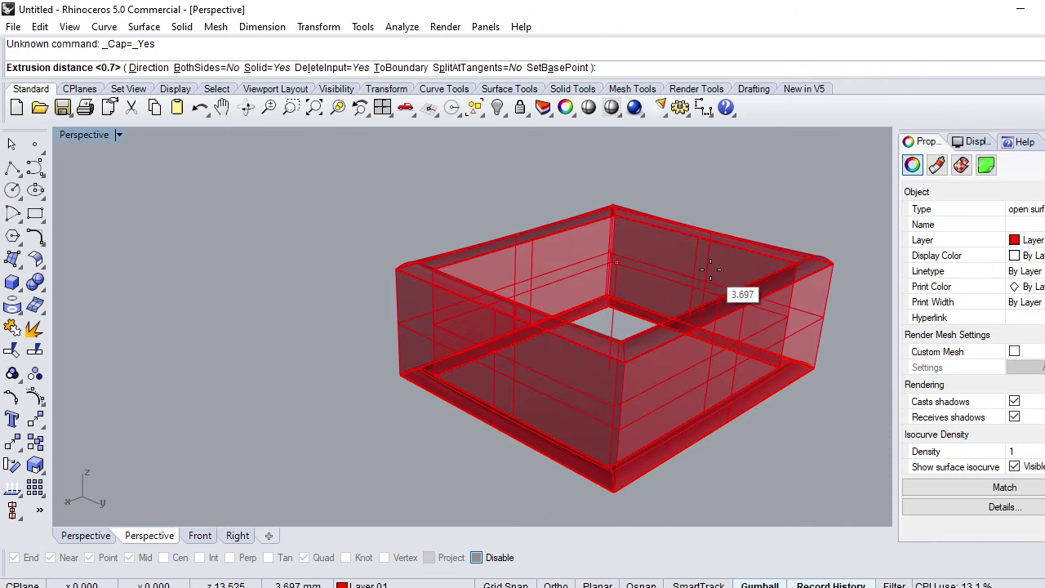
key(Return)
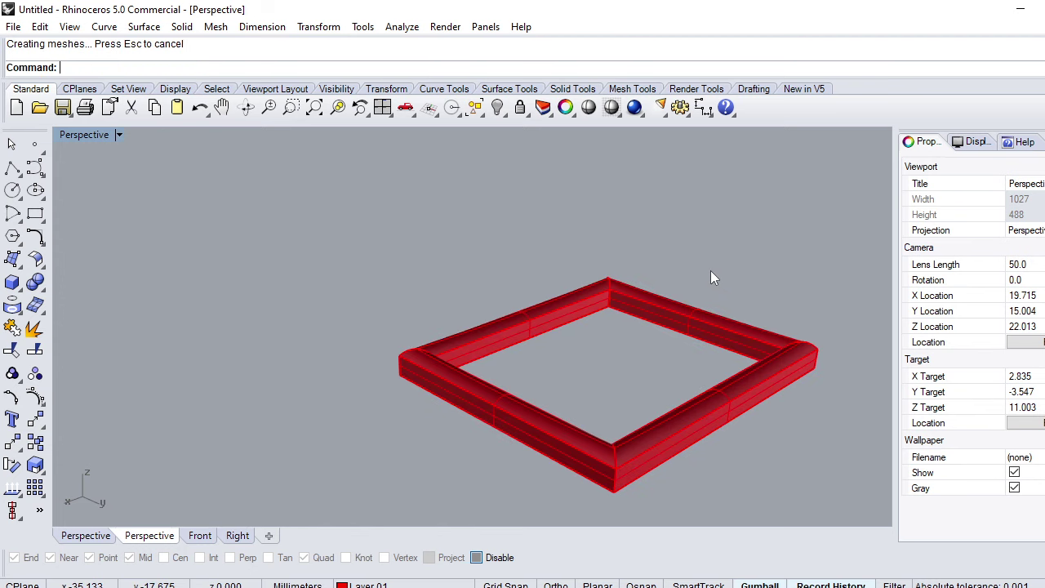
Extrude the inner rectangle one-directionally into a plate raised above the frame
click(528, 339)
text(E)
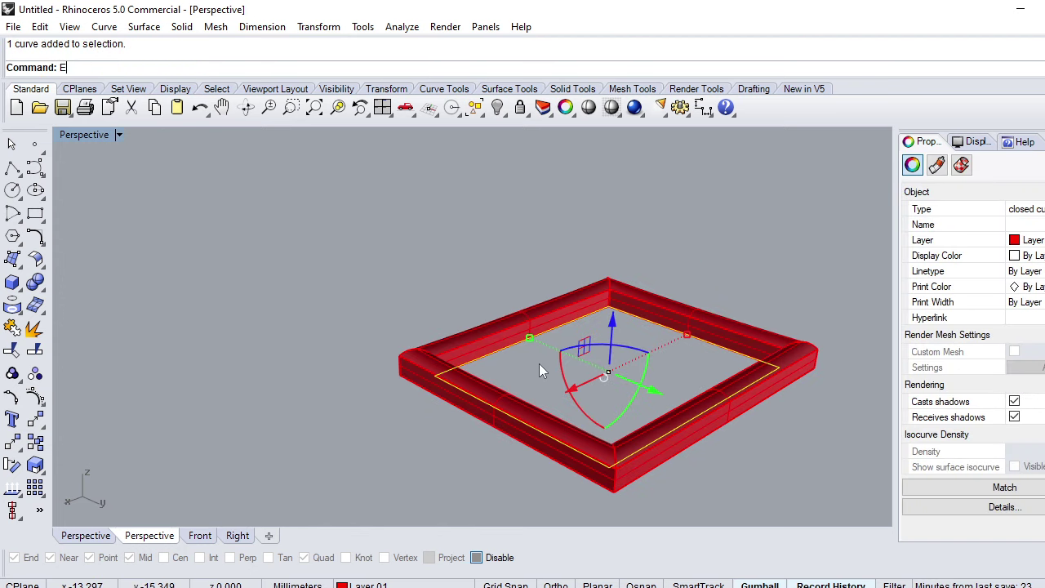
key(Return)
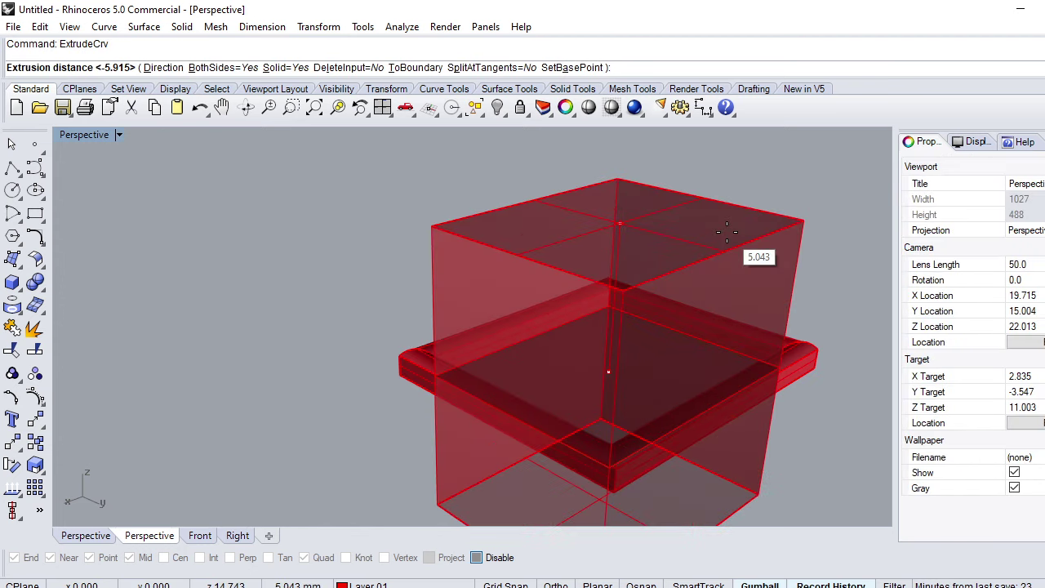
text(B)
key(Return)
text(.5)
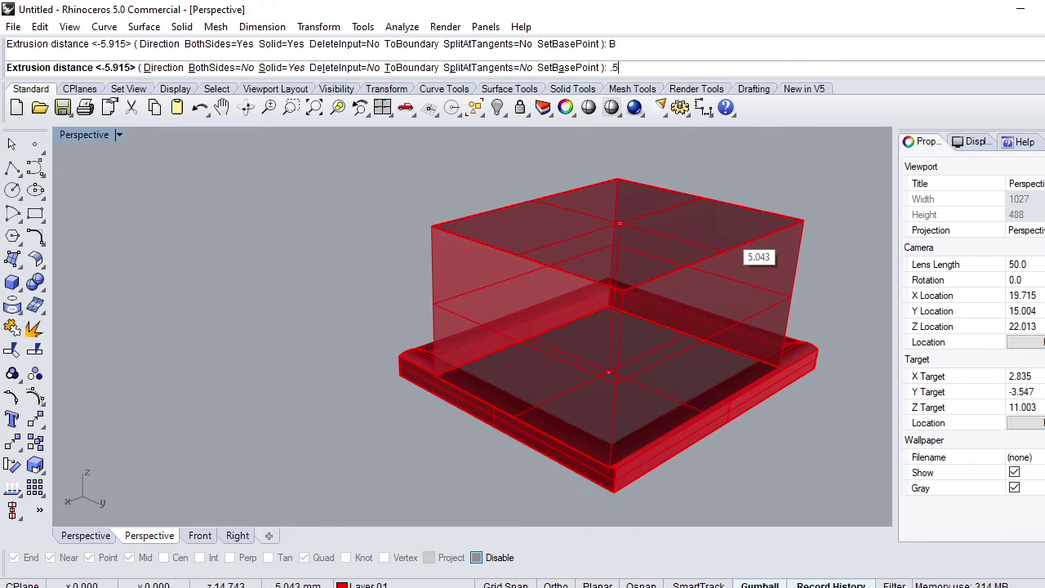
key(Return)
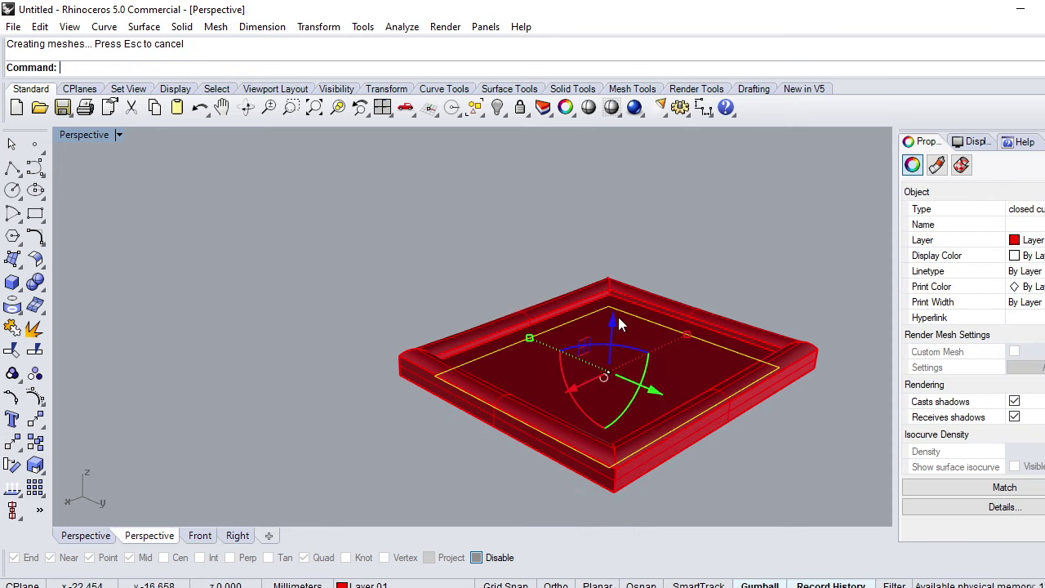
drag(612, 320, 597, 294)
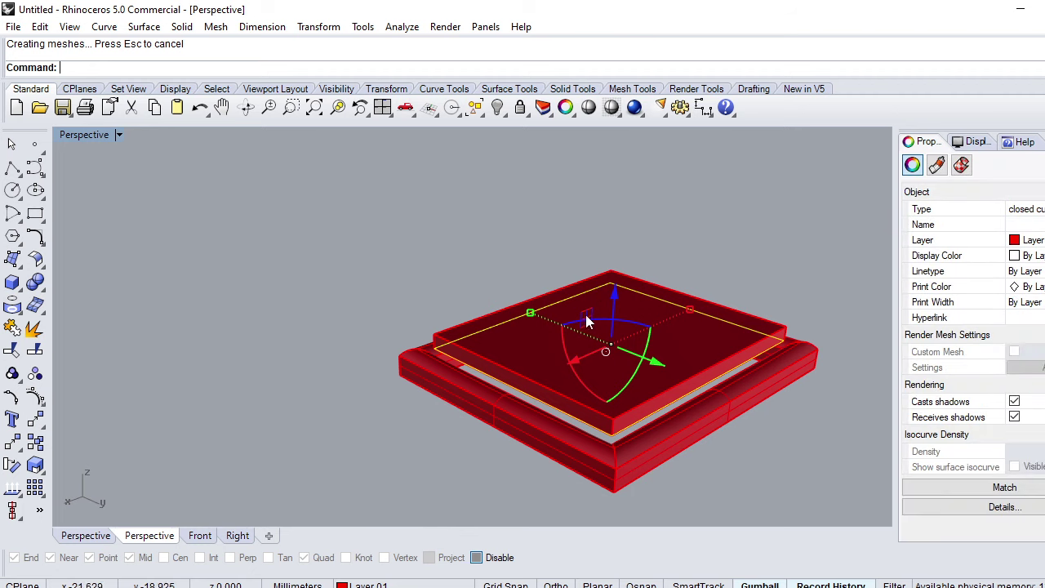
scroll(539, 397, up, 2)
text(O)
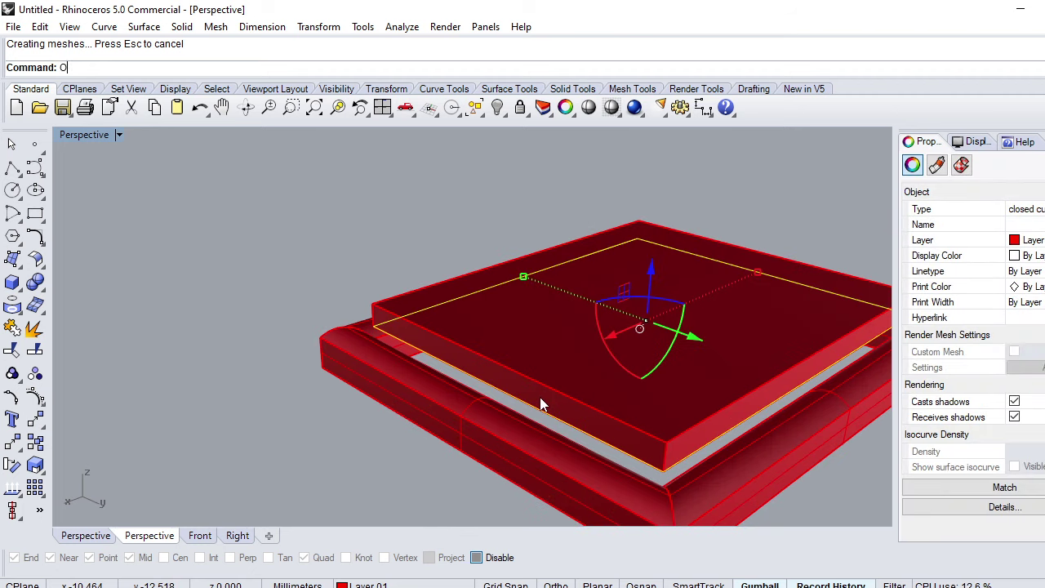
Offset the plate outline 0.5 inward
text(ffset)
key(Return)
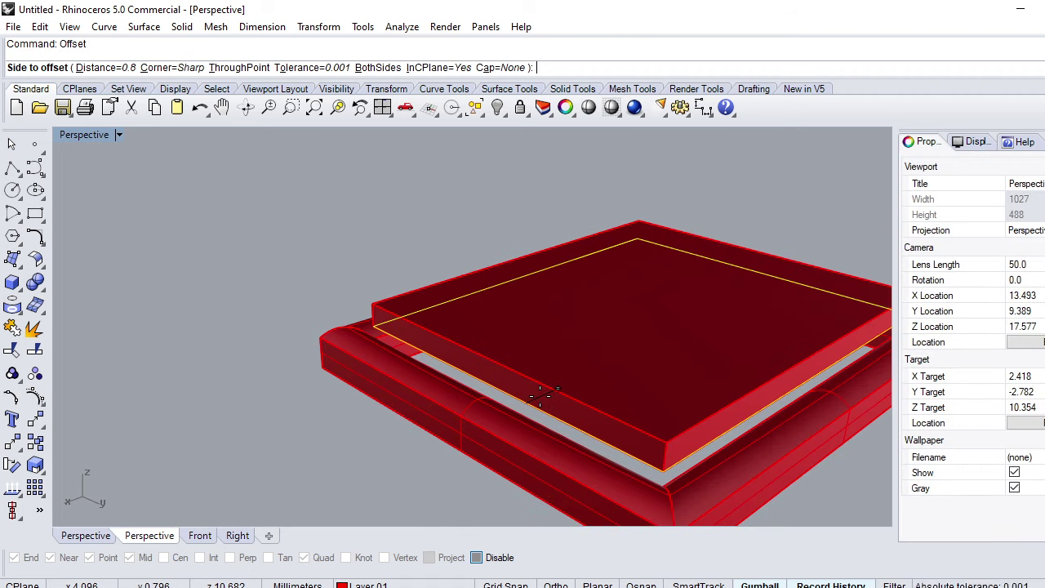
text(.5)
click(539, 397)
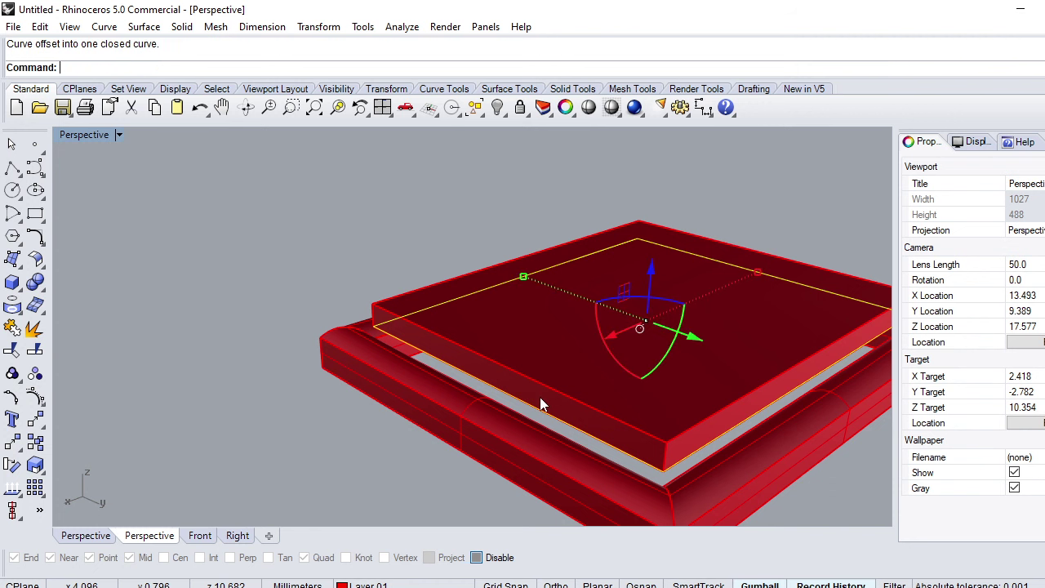
right_drag(540, 397, 575, 362)
scroll(599, 411, up, 1)
scroll(599, 431, up, 3)
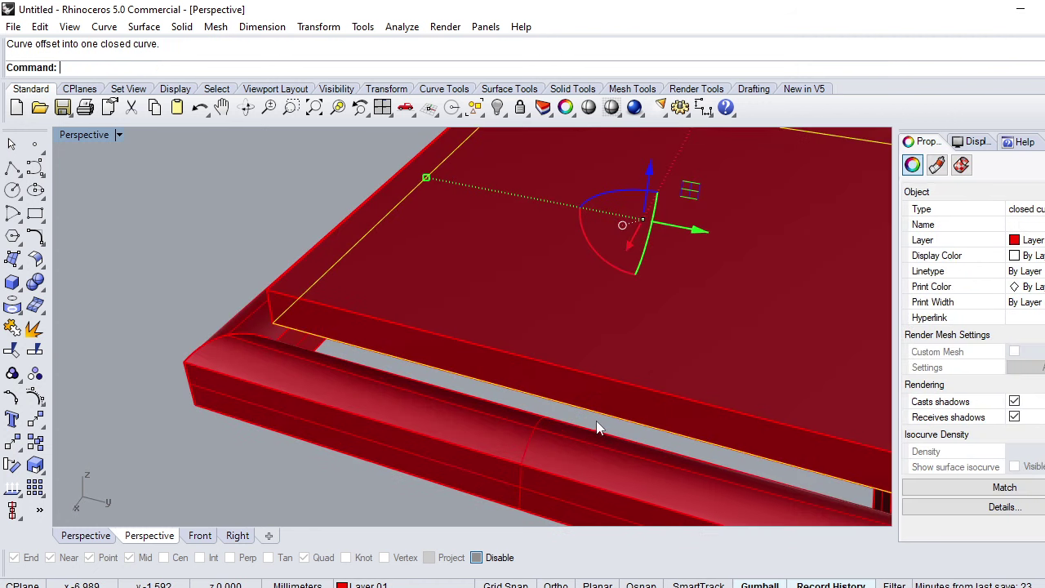
Select only the two outline curves and extrude them to a picked height
key(ctrl+a)
ctrl+click(681, 355)
ctrl+click(366, 422)
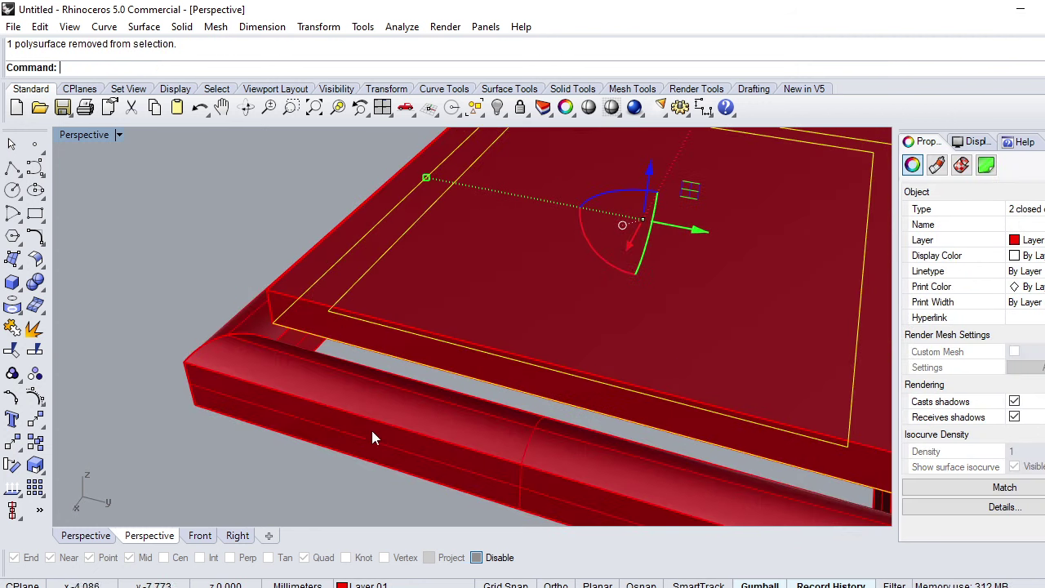
scroll(372, 438, down, 2)
text(ex)
key(Return)
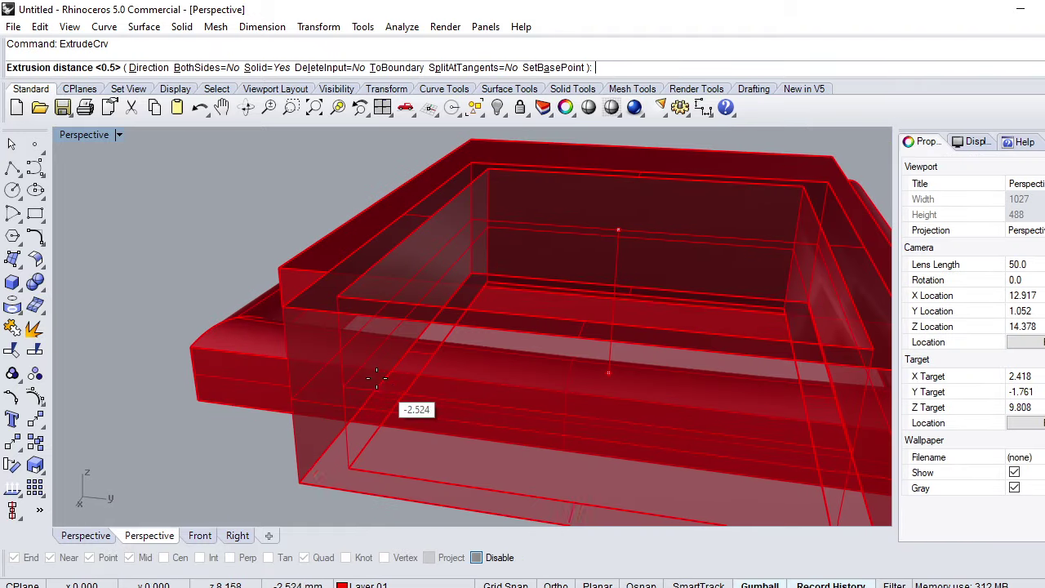
scroll(375, 377, down, 2)
click(320, 306)
scroll(355, 334, down, 2)
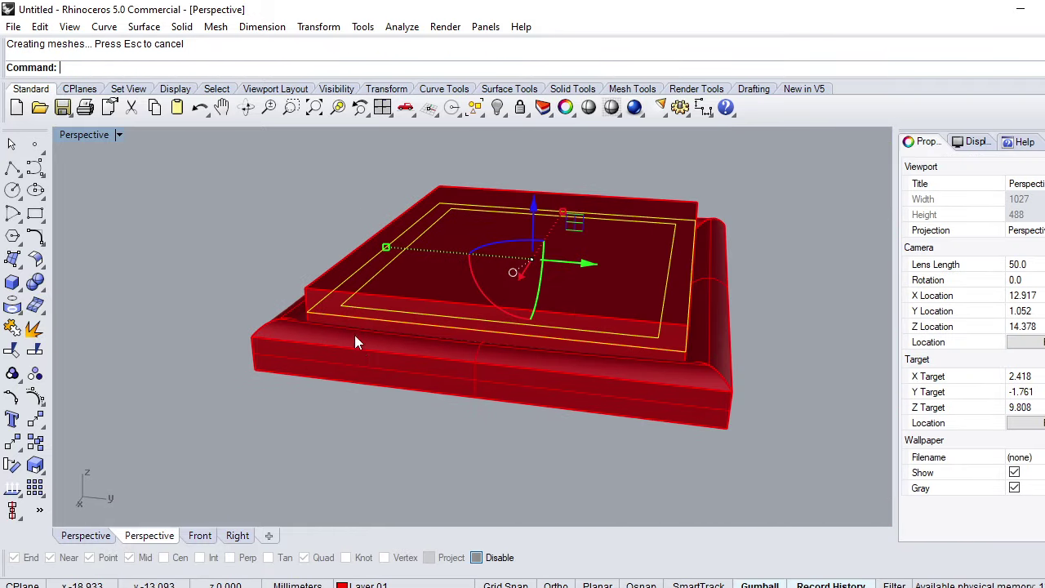
scroll(336, 425, down, 2)
Reveal all 55 hidden objects to show the ring with its stepped top plate
click(336, 427)
mouse_move(336, 427)
right_down()
mouse_move(485, 351)
mouse_move(532, 364)
mouse_move(490, 373)
mouse_move(511, 375)
right_up()
scroll(532, 360, down, 2)
text(T)
key(ctrl+alt+h)
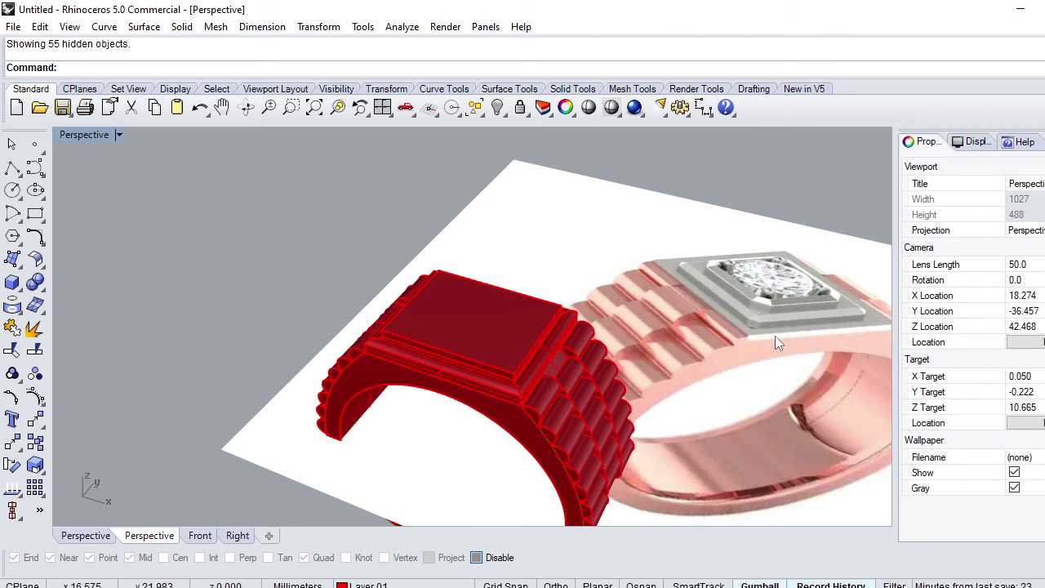
Hide the white ground plane and the pink reference ring
click(775, 337)
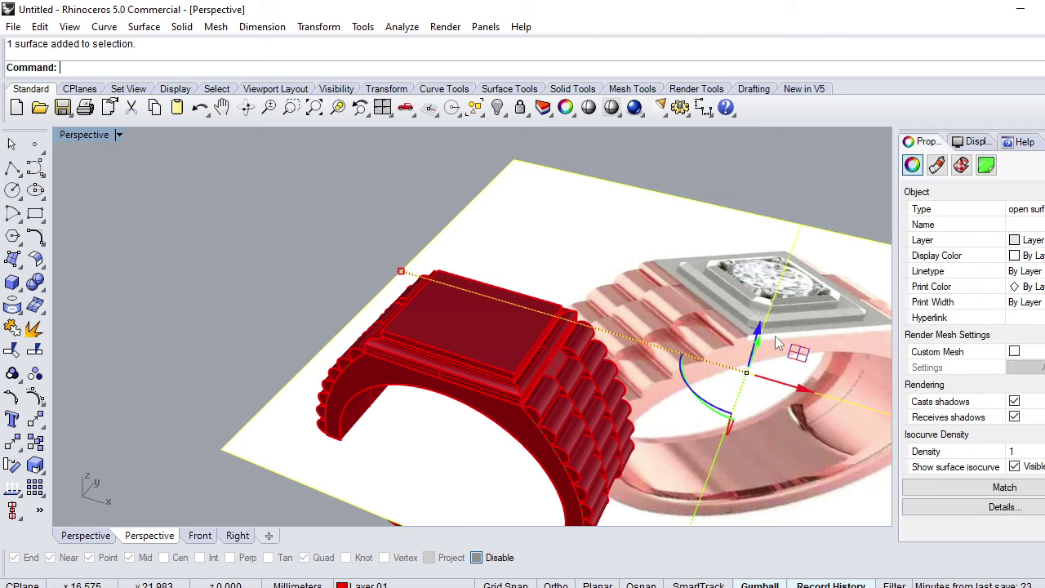
key(ctrl+h)
scroll(408, 373, up, 3)
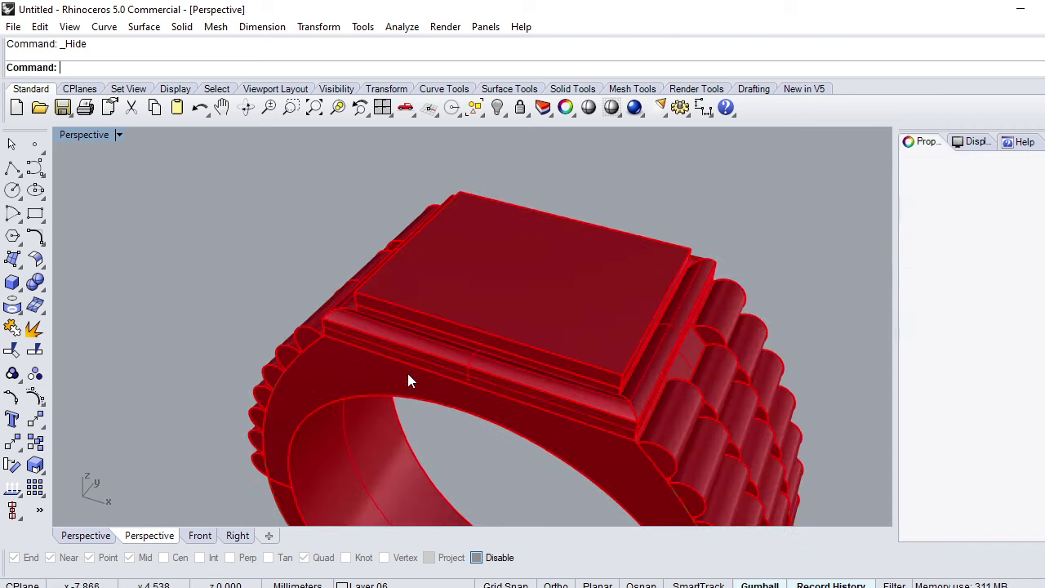
scroll(408, 351, up, 3)
Delete the solid top slab
click(392, 274)
key(Escape)
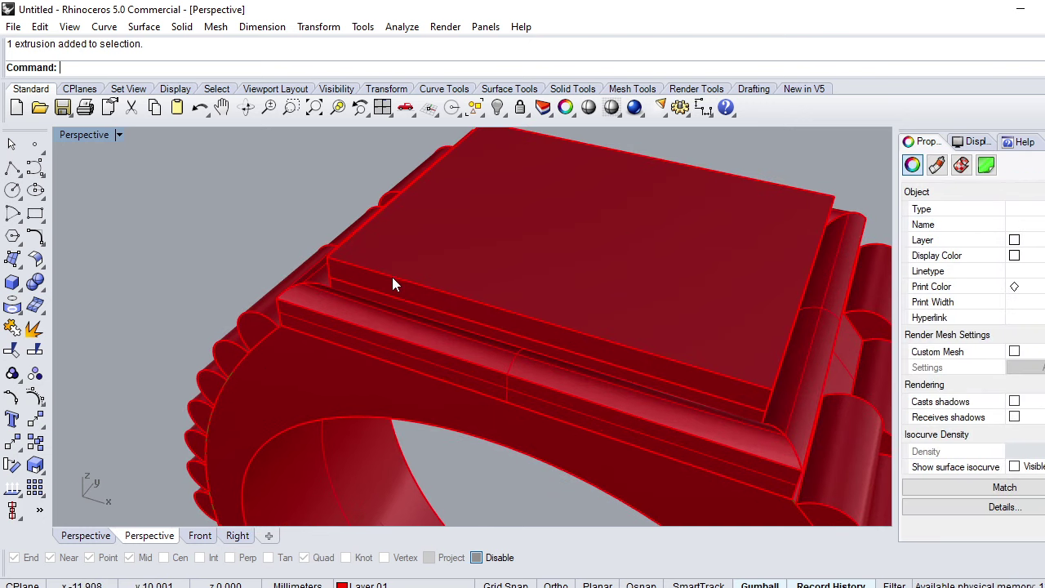
click(393, 279)
key(Delete)
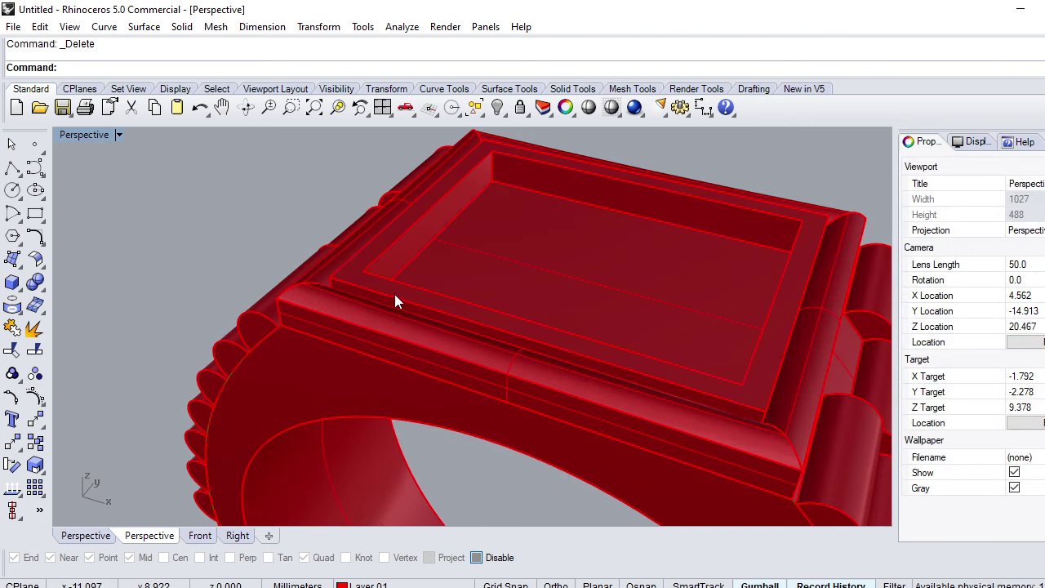
Pick the frame extrusion among overlapping objects and lift it 0.473
click(406, 302)
key(Escape)
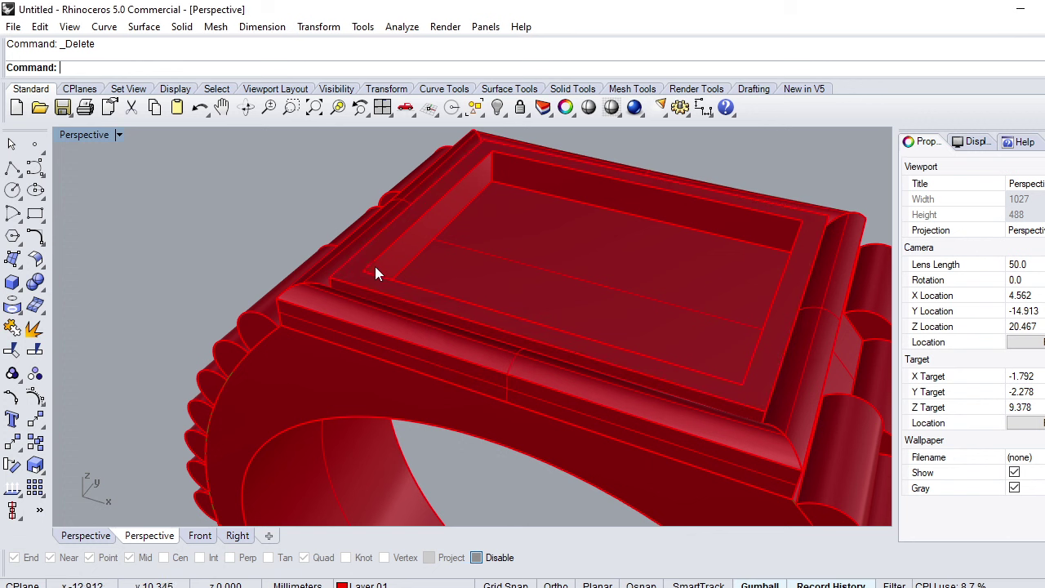
click(374, 267)
key(Down)
key(Return)
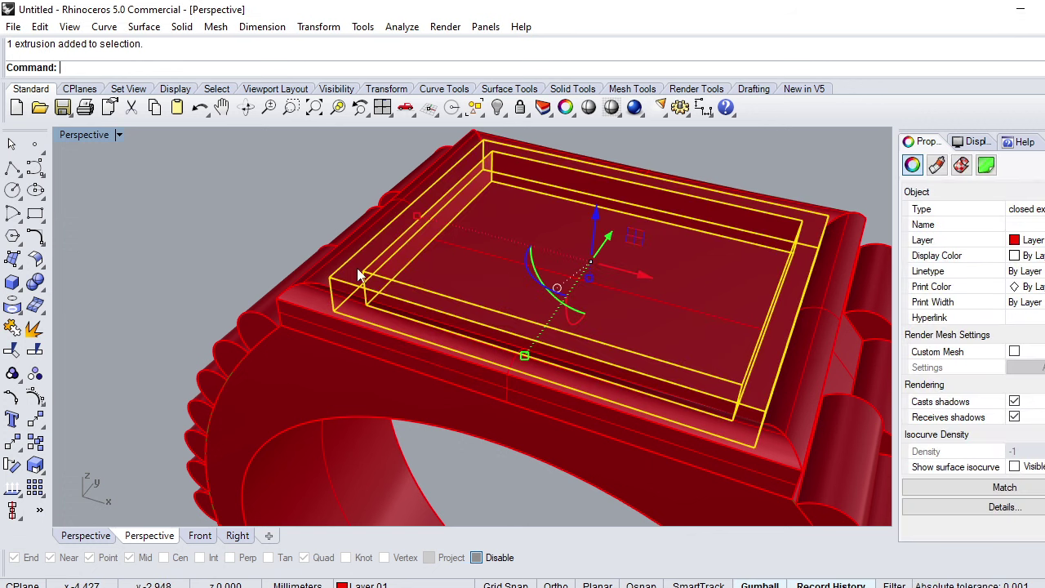
mouse_move(359, 276)
mouse_down()
mouse_move(508, 351)
mouse_move(493, 349)
mouse_up()
key(Escape)
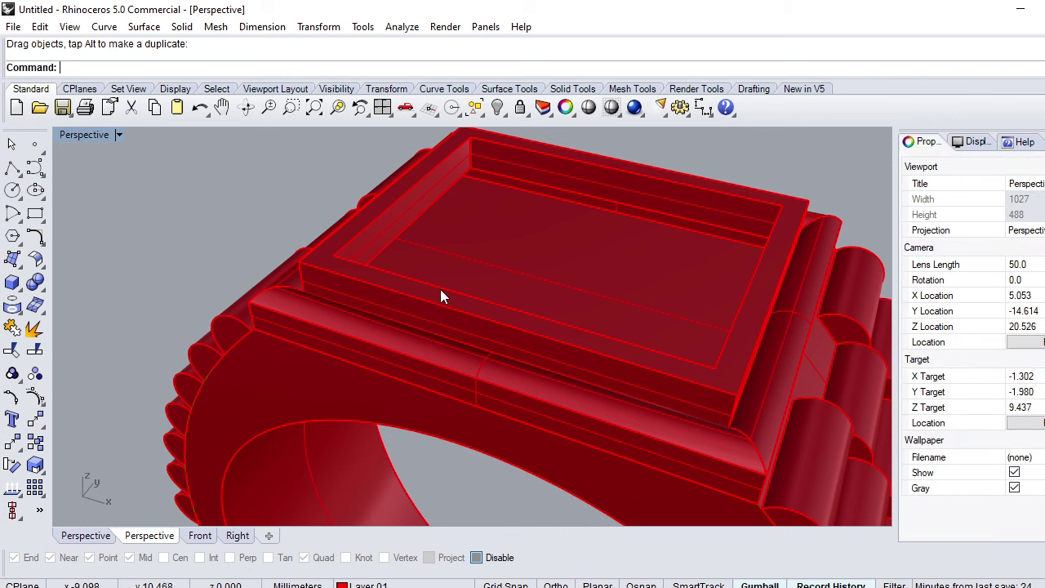
click(440, 297)
key(Escape)
click(404, 278)
key(Escape)
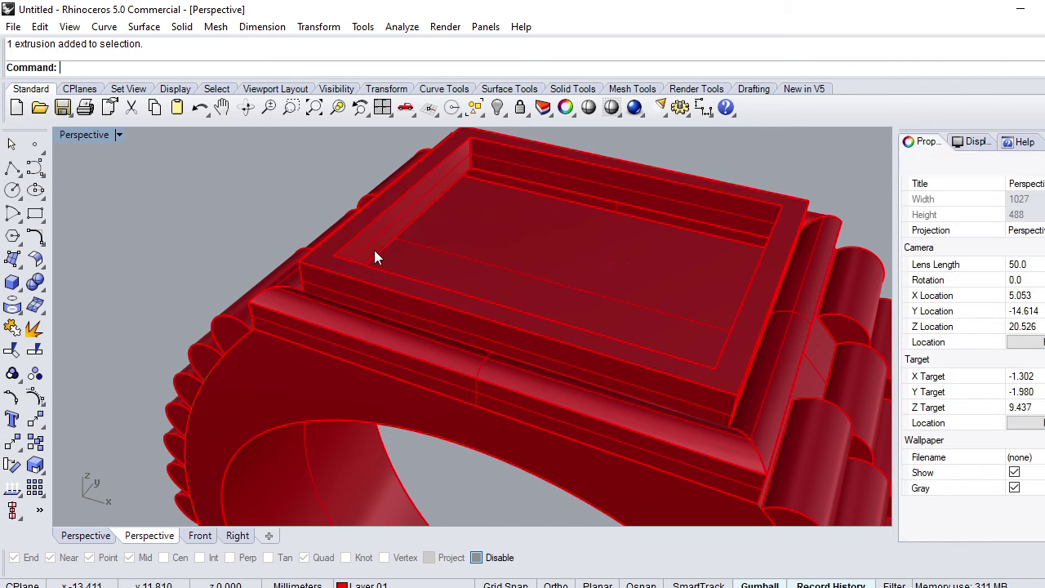
click(371, 240)
Move the inner outline up onto the frame's top rim corner
click(376, 241)
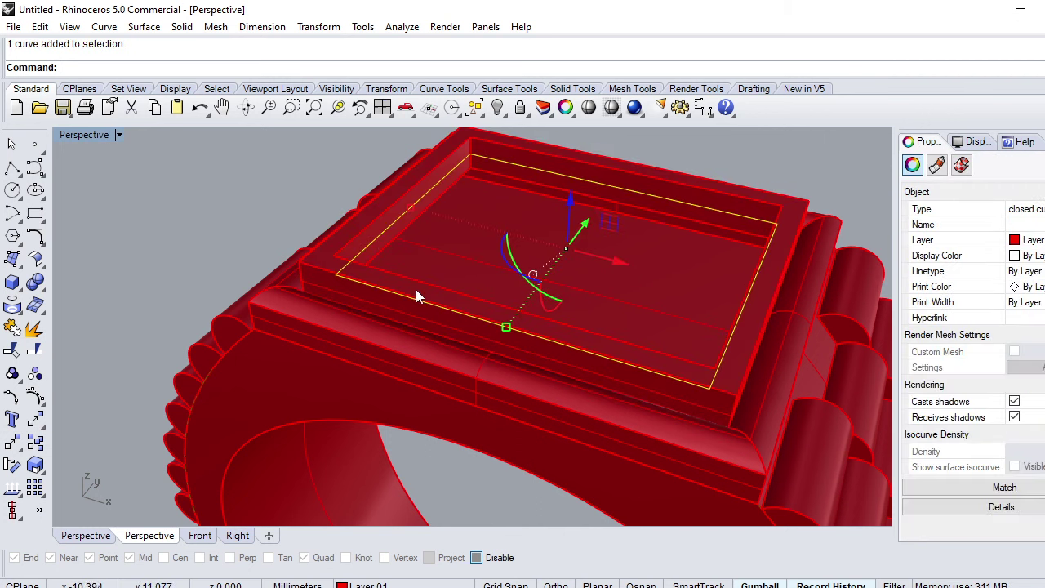
right_drag(415, 289, 410, 285)
scroll(347, 283, up, 3)
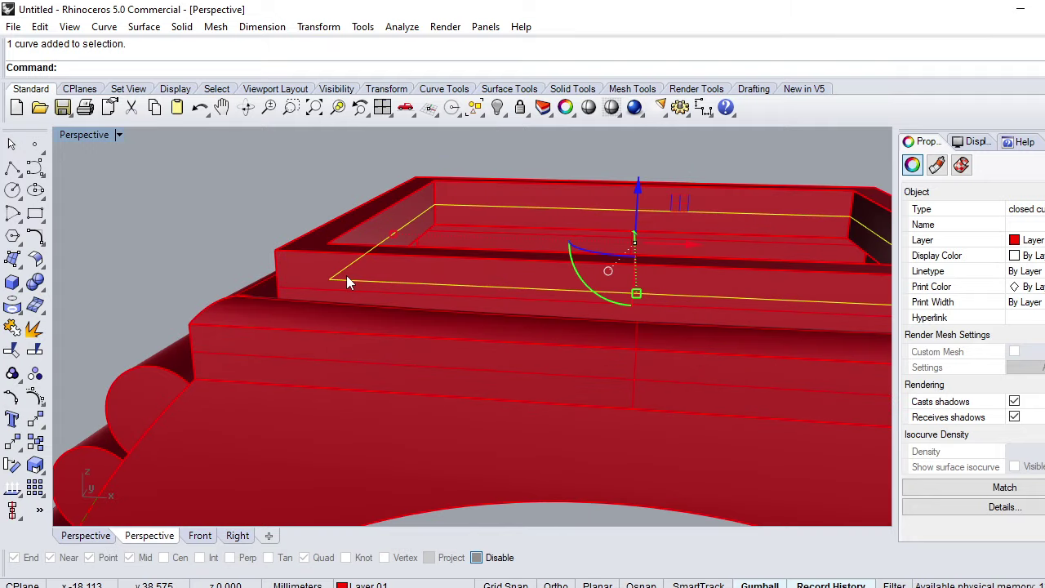
text(Move)
key(Return)
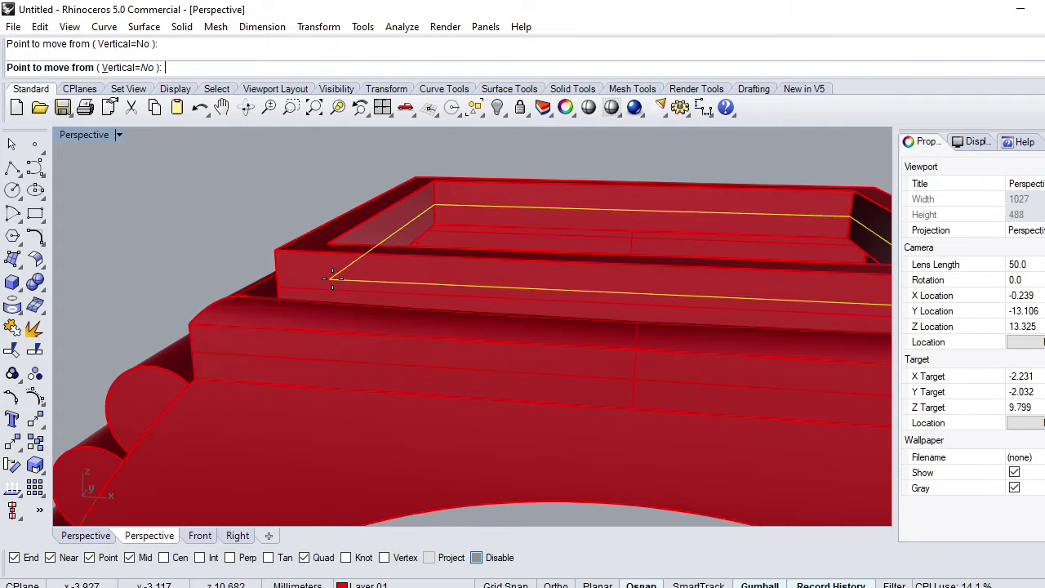
click(330, 280)
click(321, 239)
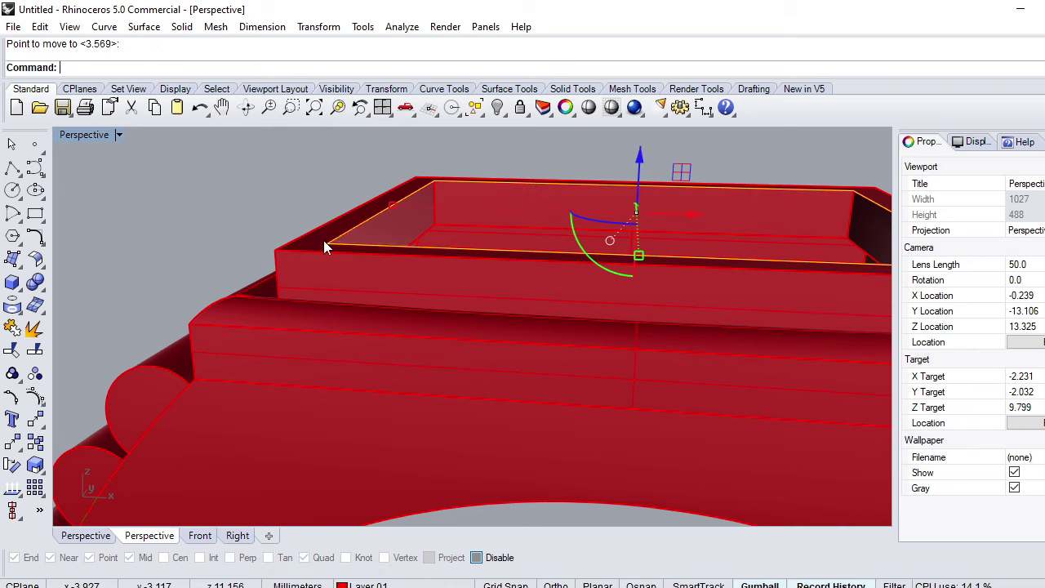
scroll(374, 236, down, 2)
Extrude the raised outline 2.655 downward into a block filling the bezel opening
text(ExtrudeCrv)
key(Return)
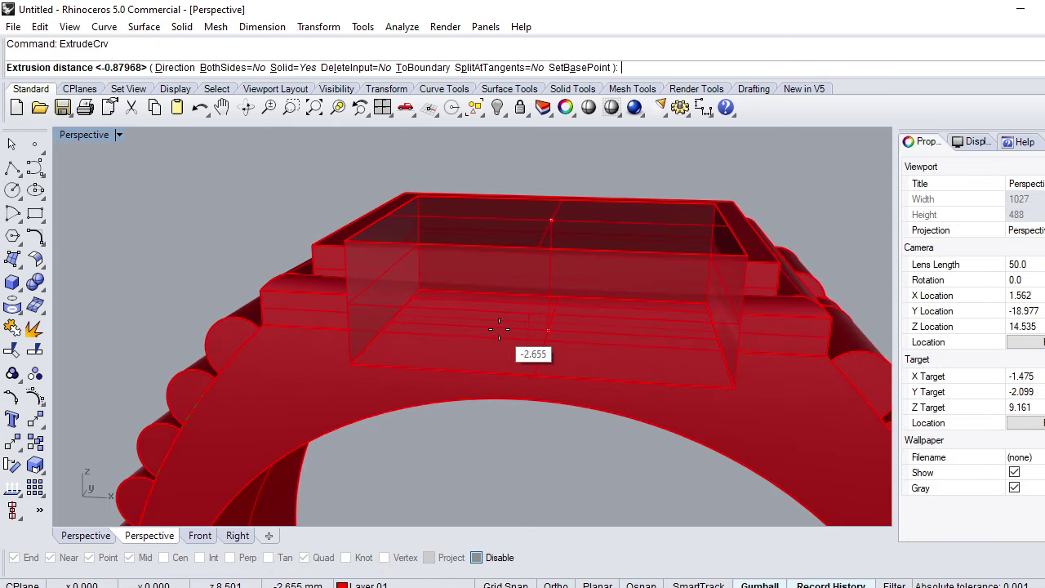
text(5)
key(Return)
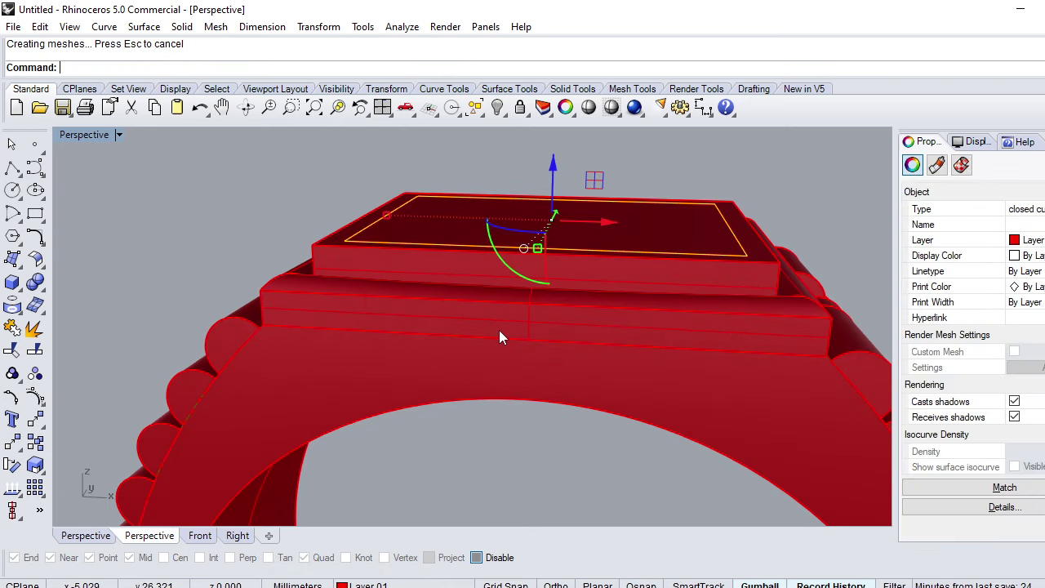
key(Escape)
scroll(587, 222, down, 4)
mouse_move(587, 221)
right_down()
mouse_move(436, 308)
mouse_move(422, 280)
mouse_move(457, 285)
right_up()
scroll(542, 275, up, 5)
scroll(536, 281, down, 4)
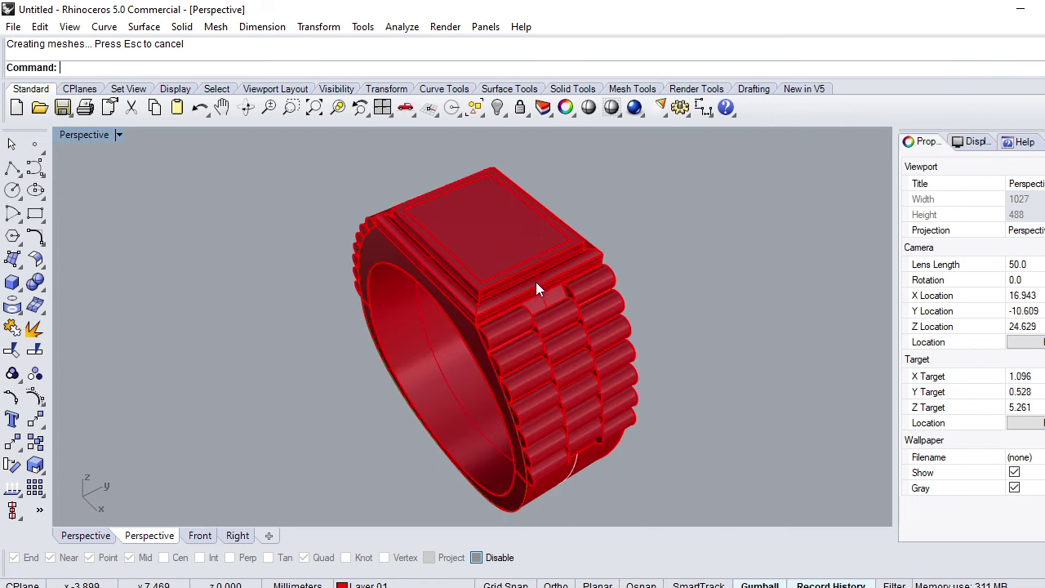
Select all curves in the model and hide them
click(476, 110)
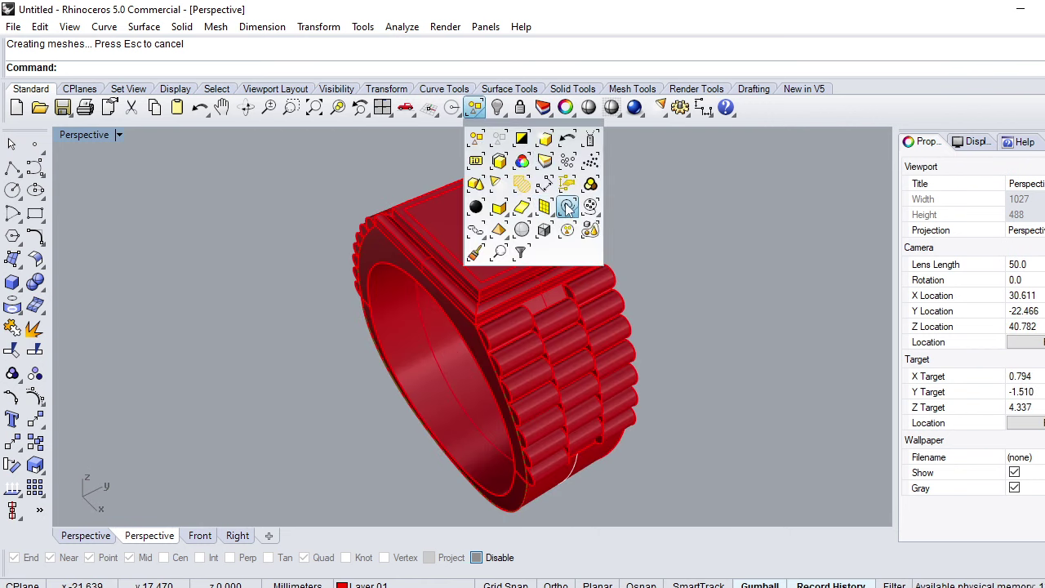
click(565, 204)
key(ctrl+h)
Move all 44 ring objects to the Default layer so the ring shows gray
right_drag(485, 276, 551, 293)
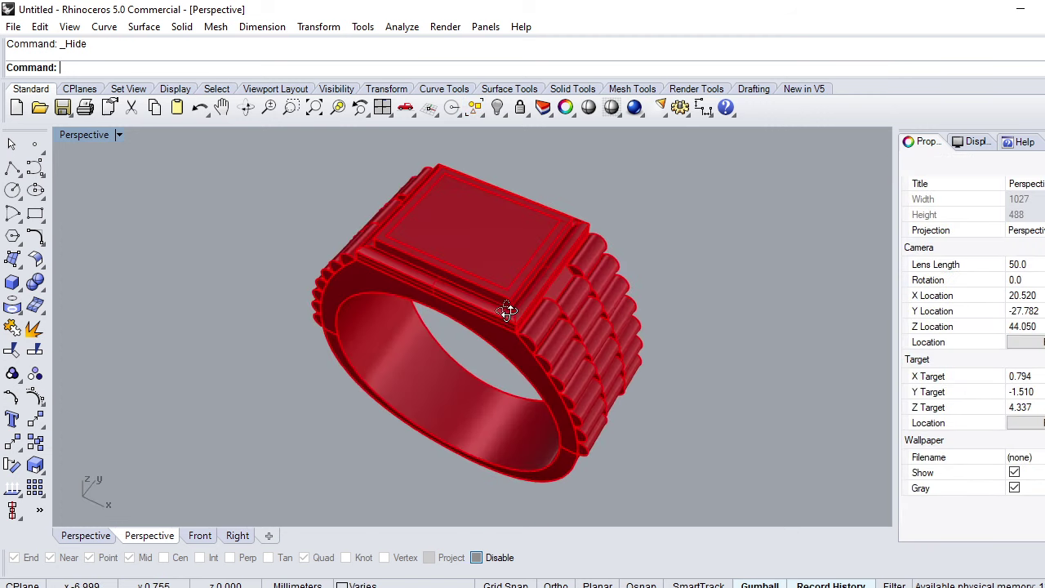
right_drag(724, 186, 569, 320)
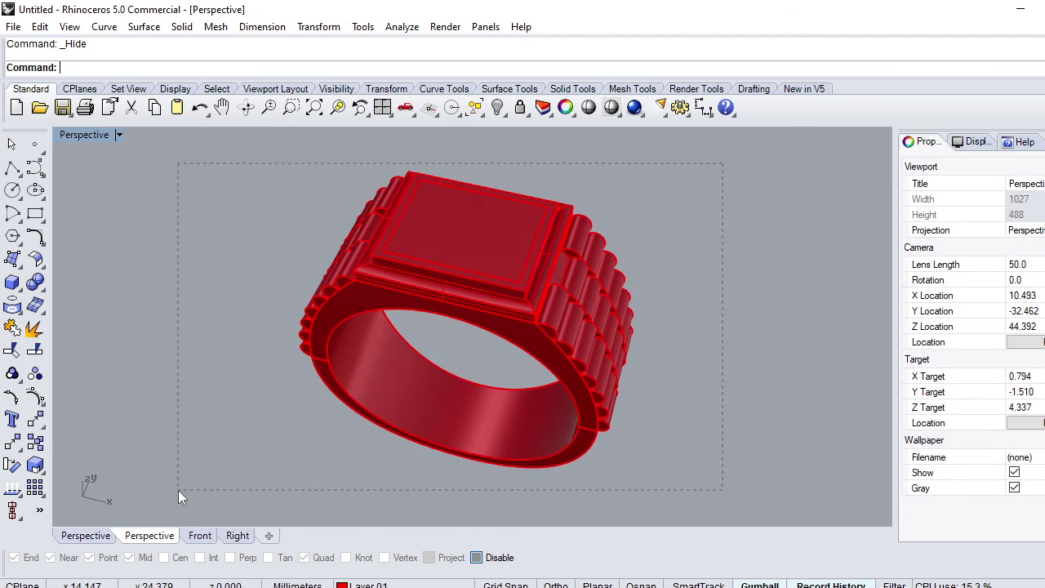
drag(178, 489, 178, 489)
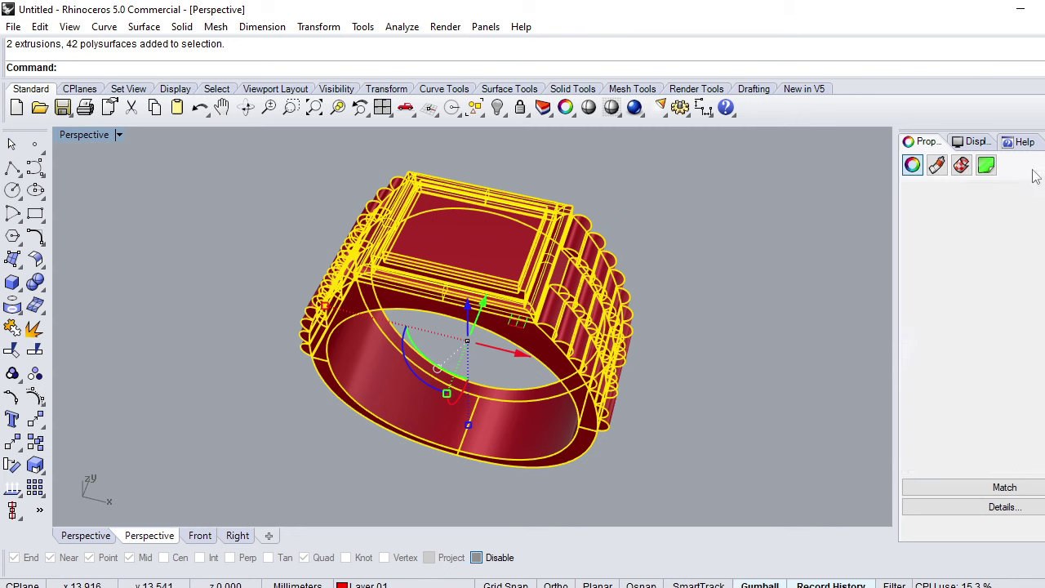
click(924, 195)
right_click(925, 196)
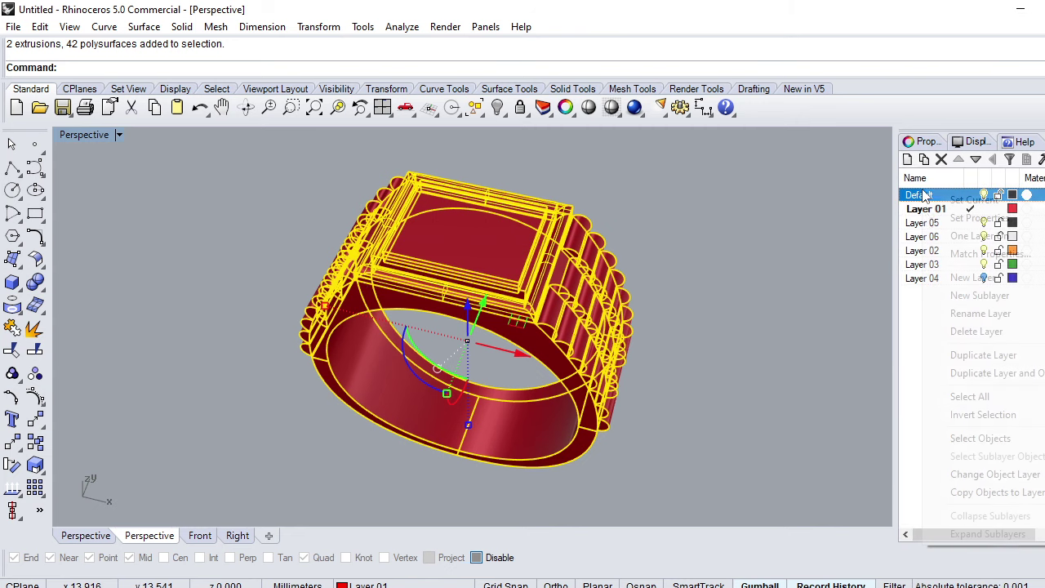
click(979, 474)
key(Escape)
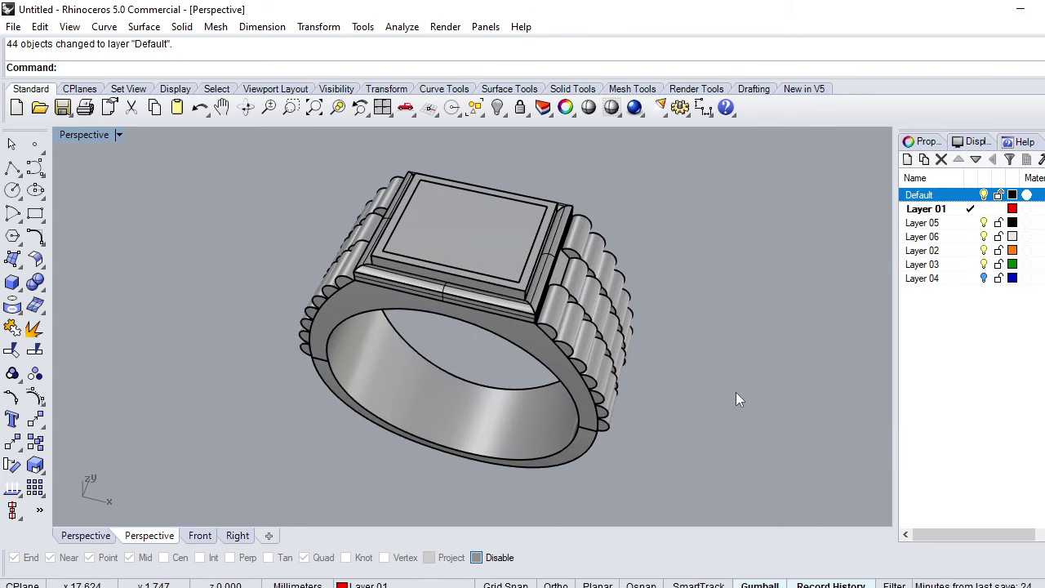